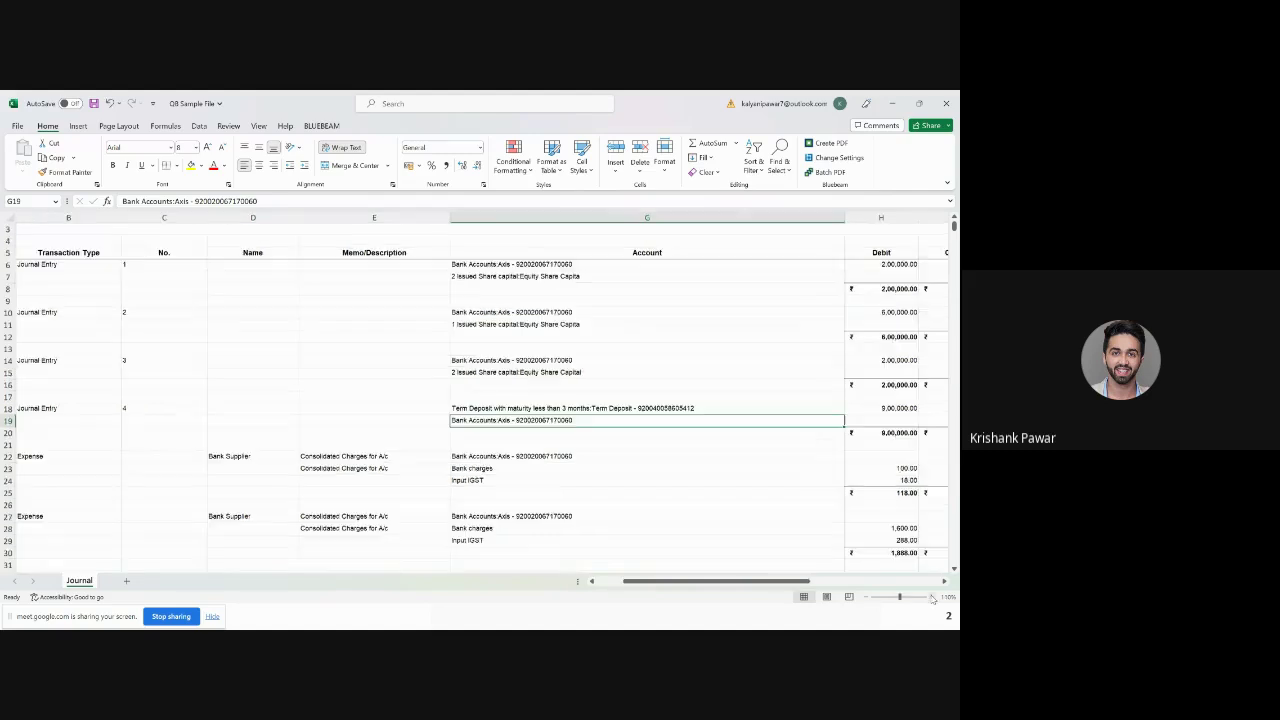
Try filtering the journal from header row 5 alone, check the Transaction Type filter's options, and remove the filter
{"action": "left_click", "coordinate": [931, 597]}
{"action": "scroll", "coordinate": [549, 588], "scroll_direction": "left", "scroll_amount": 3}
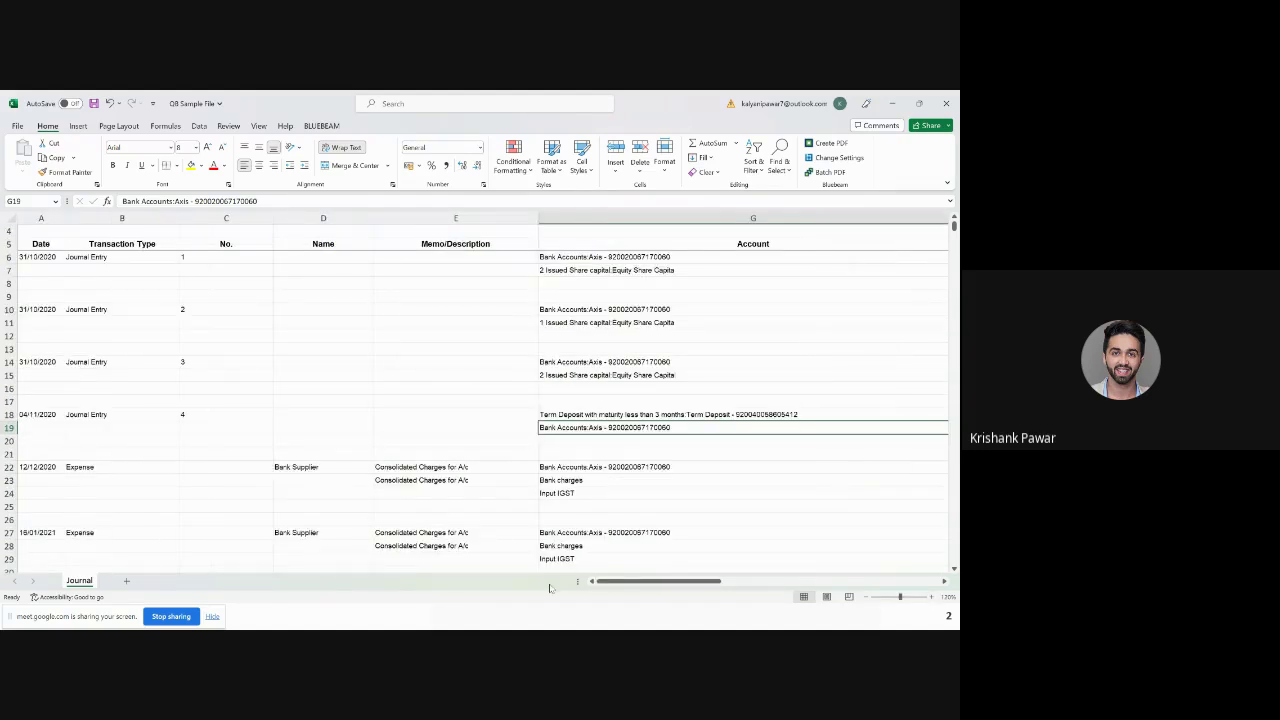
{"action": "scroll", "coordinate": [577, 330], "scroll_direction": "up", "scroll_amount": 1}
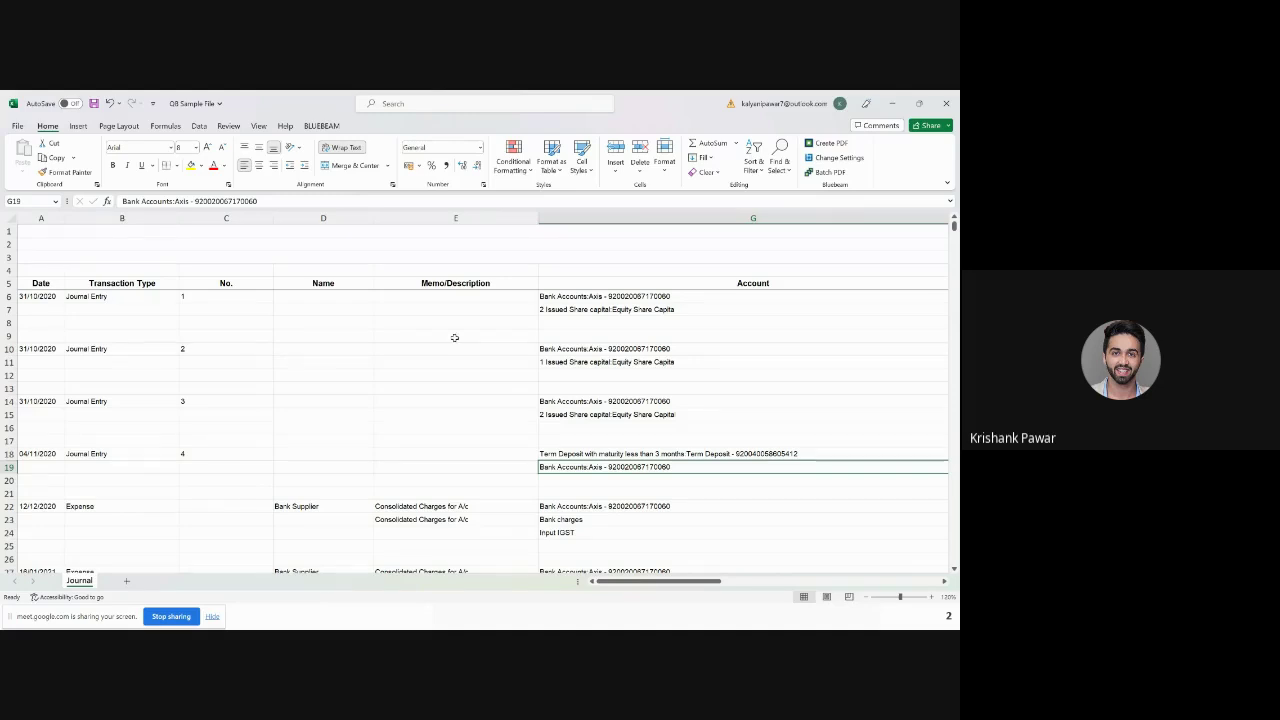
{"action": "left_click", "coordinate": [150, 283]}
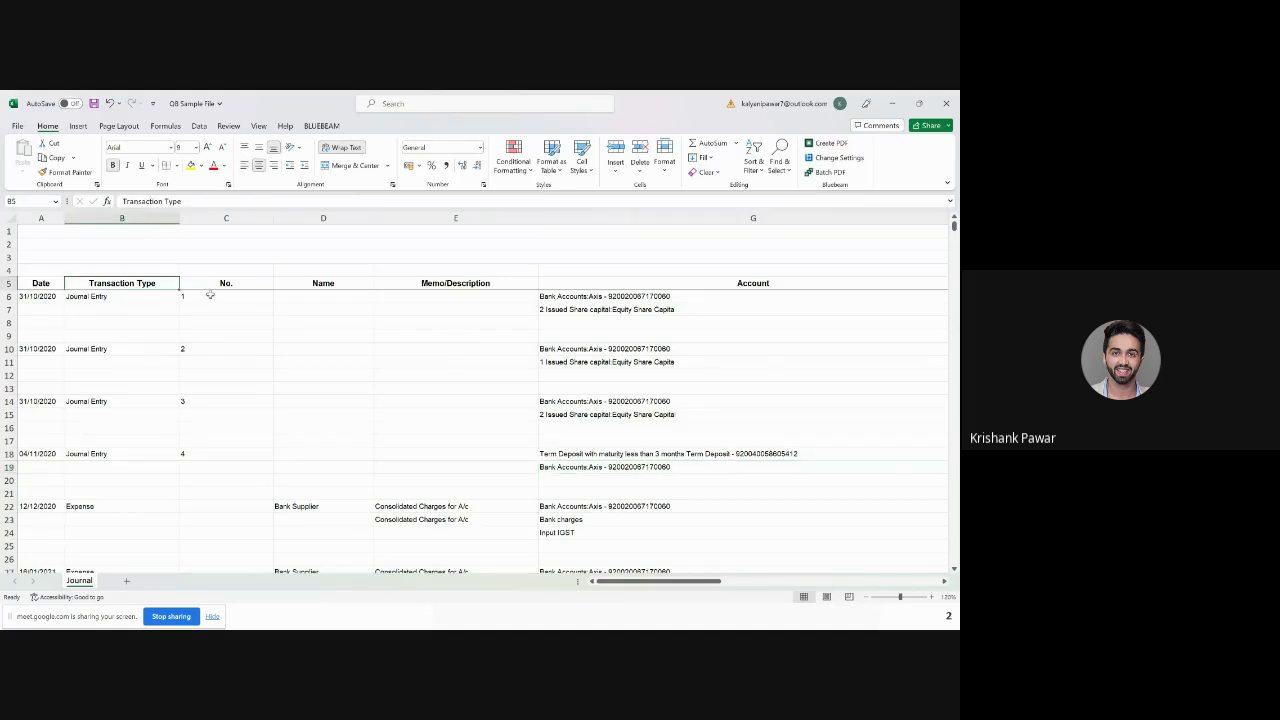
{"action": "key", "text": "shift+space"}
{"action": "key", "text": "ctrl+shift+l"}
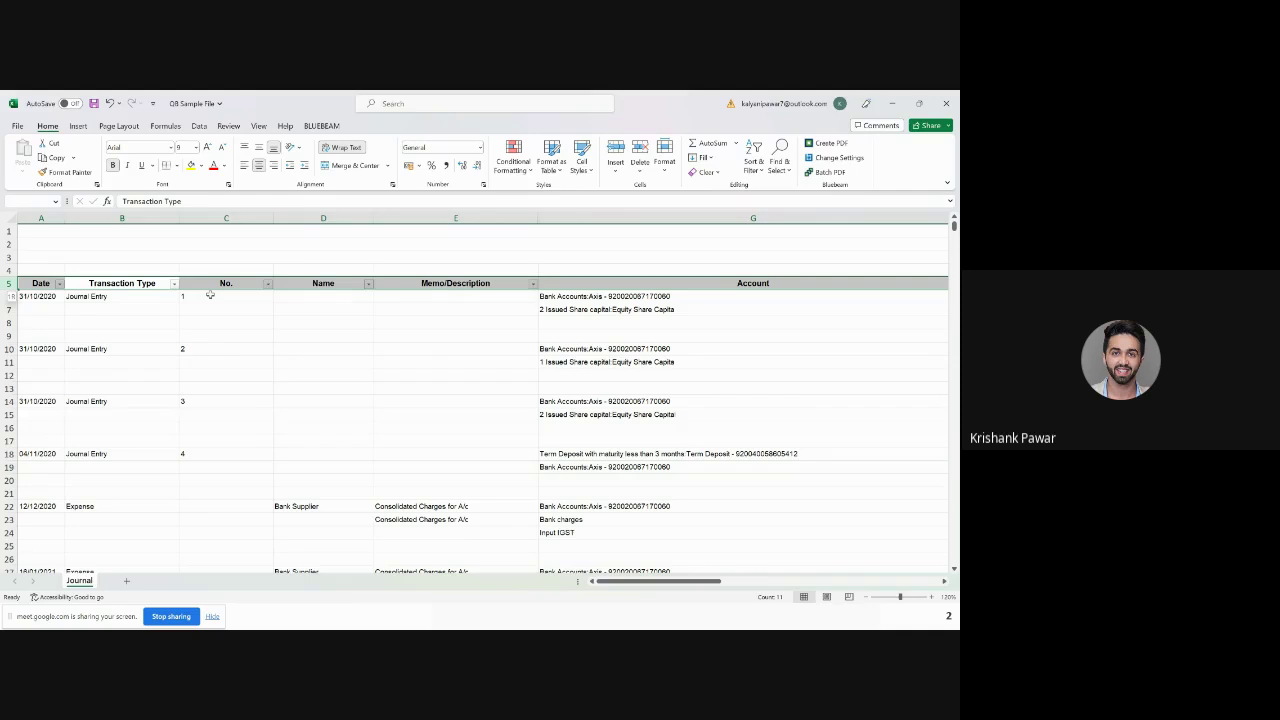
{"action": "left_click", "coordinate": [174, 284]}
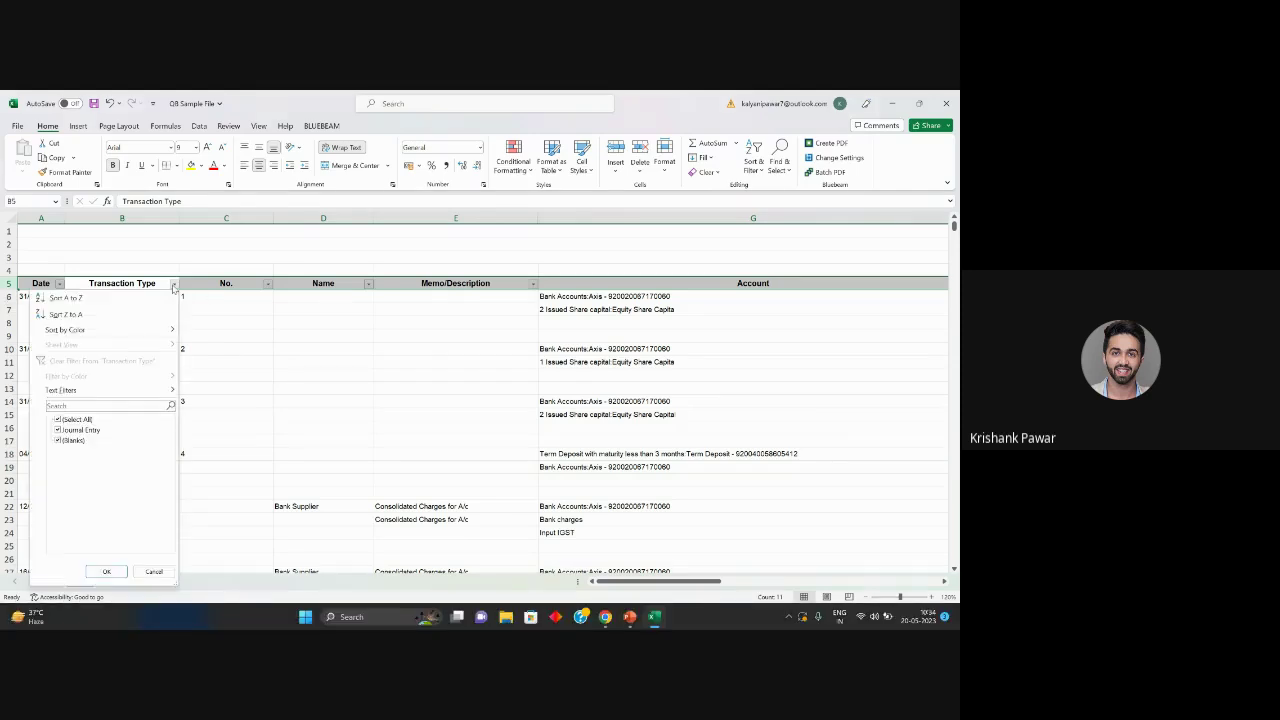
{"action": "key", "text": "Escape"}
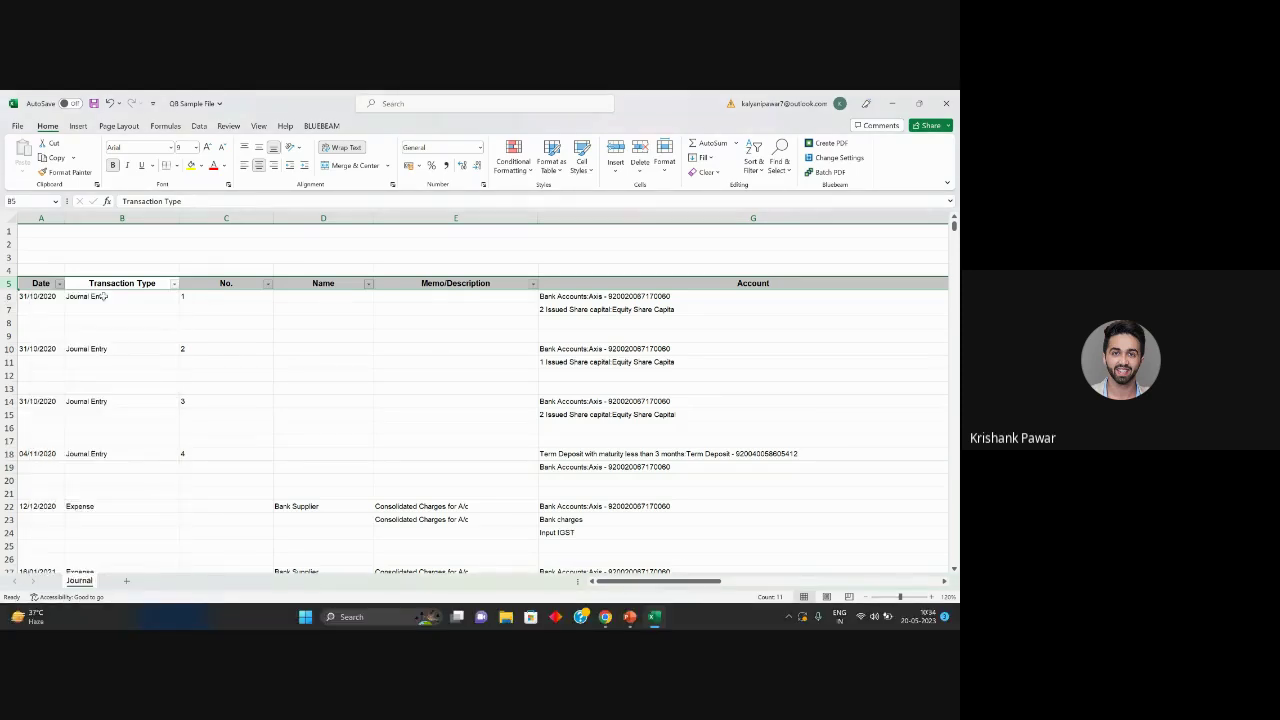
{"action": "key", "text": "ctrl+shift+l"}
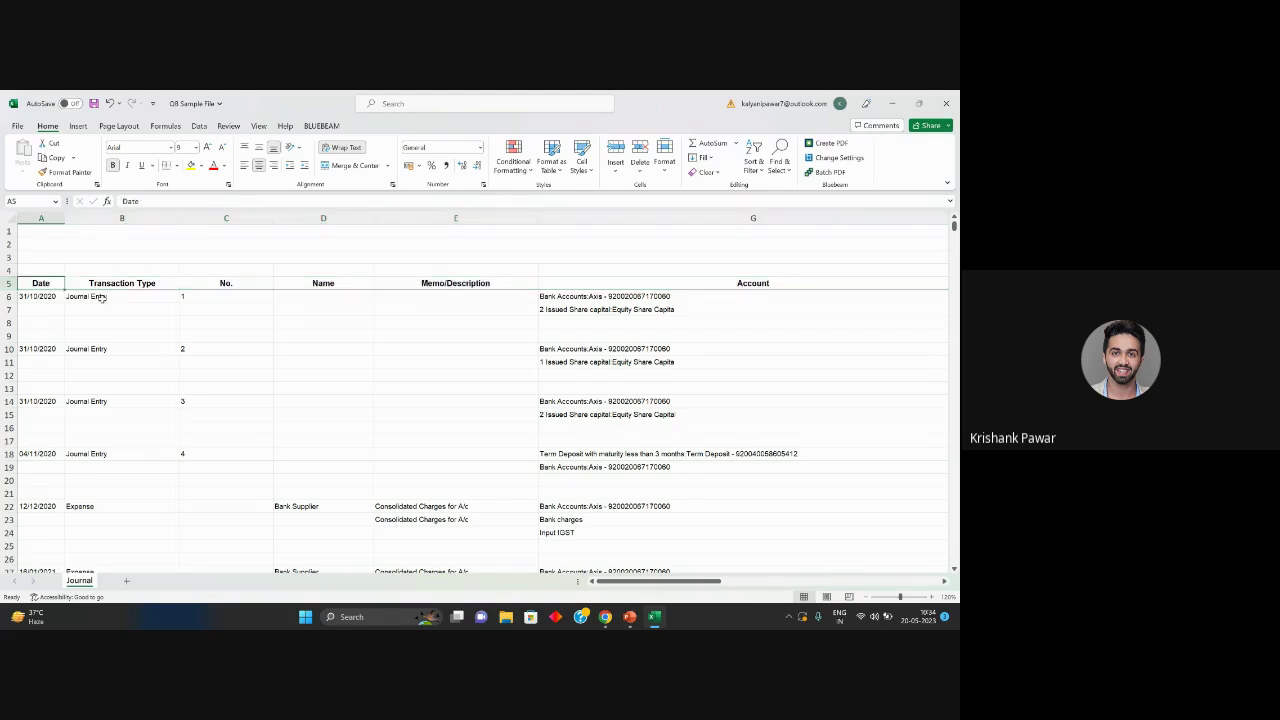
Select the journal from header row 5 down through the transaction rows, apply filters to that range, and return to cell A1
{"action": "left_click_drag", "start_coordinate": [9, 283], "coordinate": [100, 297]}
{"action": "key", "text": "shift+Page_Down"}
{"action": "key", "text": "shift+Page_Down"}
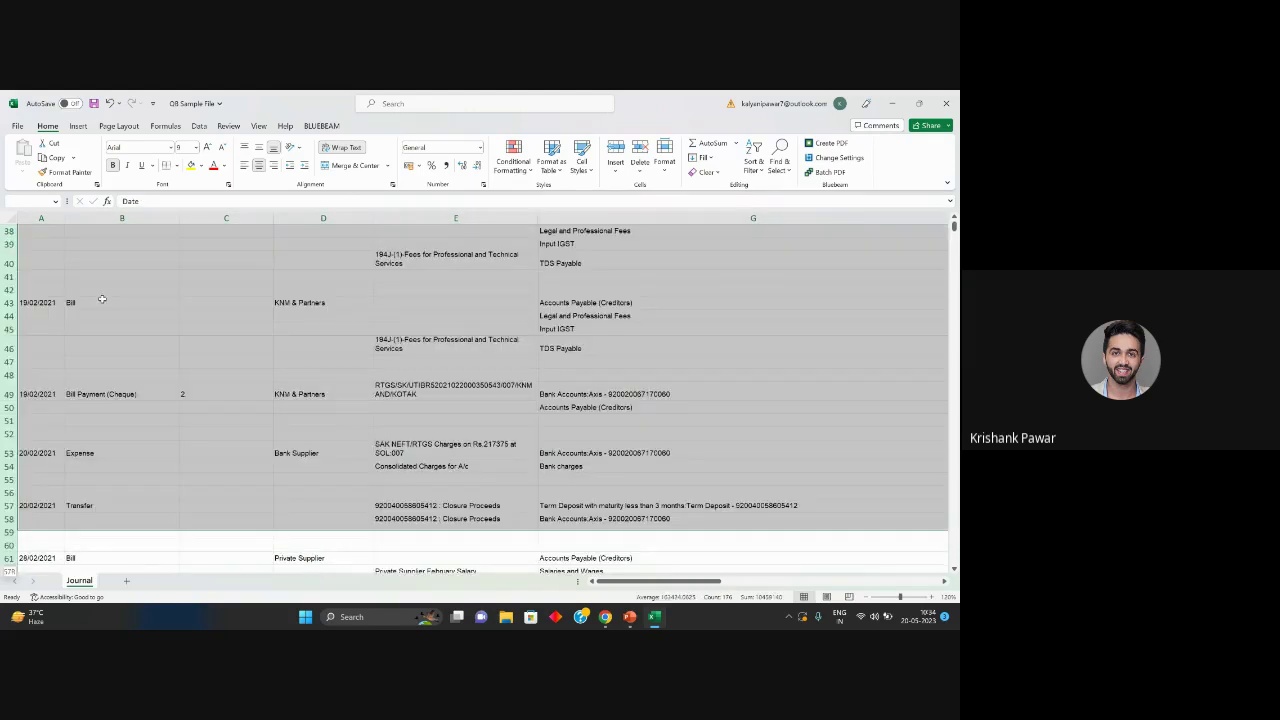
{"action": "key", "text": "shift+Page_Down"}
{"action": "key", "text": "shift+Page_Down"}
{"action": "key", "text": "shift+Page_Down"}
{"action": "key", "text": "shift+Page_Down"}
{"action": "key", "text": "shift+Page_Down"}
{"action": "key", "text": "shift+Page_Down"}
{"action": "key", "text": "shift+Page_Down"}
{"action": "key", "text": "shift+Page_Down"}
{"action": "key", "text": "shift+Page_Down"}
{"action": "key", "text": "shift+Page_Down"}
{"action": "key", "text": "shift+Page_Down"}
{"action": "key", "text": "shift+Page_Down"}
{"action": "key", "text": "shift+Page_Down"}
{"action": "key", "text": "shift+Page_Down"}
{"action": "key", "text": "shift+Page_Down"}
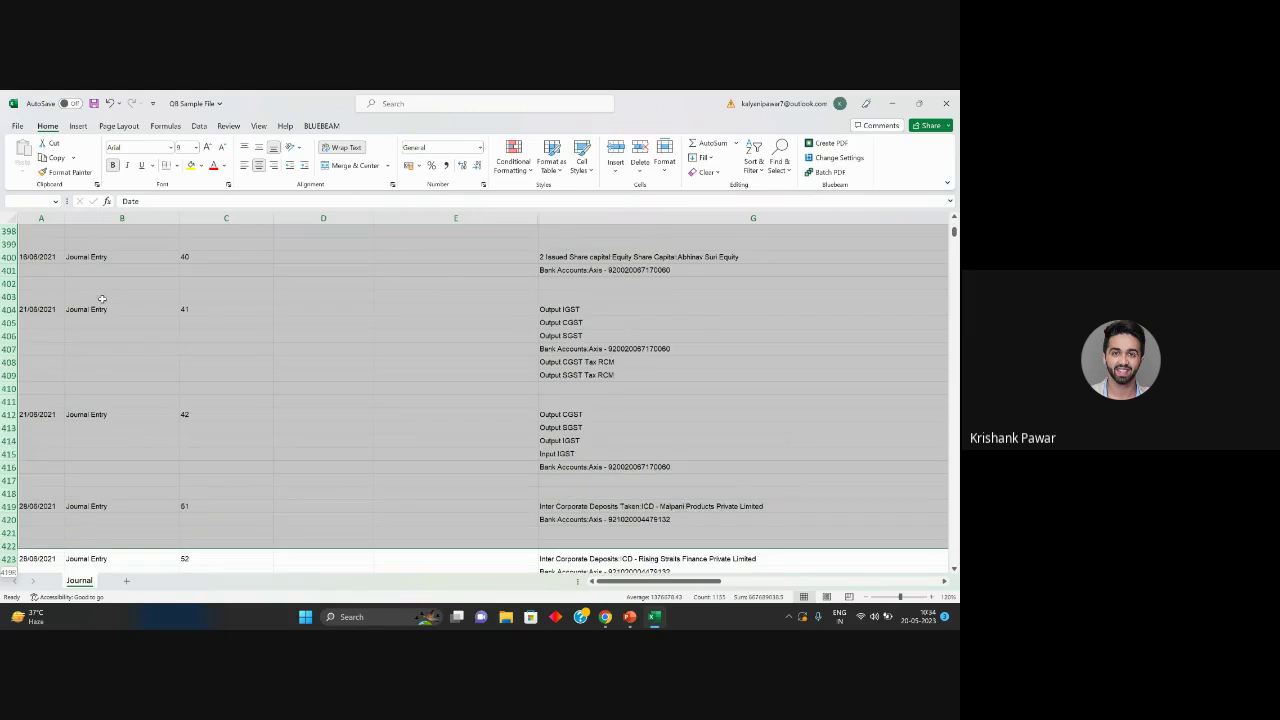
{"action": "key", "text": "shift+Page_Down"}
{"action": "key", "text": "shift+Page_Down"}
{"action": "key", "text": "shift+Page_Down"}
{"action": "key", "text": "shift+Page_Down"}
{"action": "key", "text": "shift+Page_Down"}
{"action": "key", "text": "shift+Page_Down"}
{"action": "key", "text": "shift+Page_Down"}
{"action": "key", "text": "shift+Page_Down"}
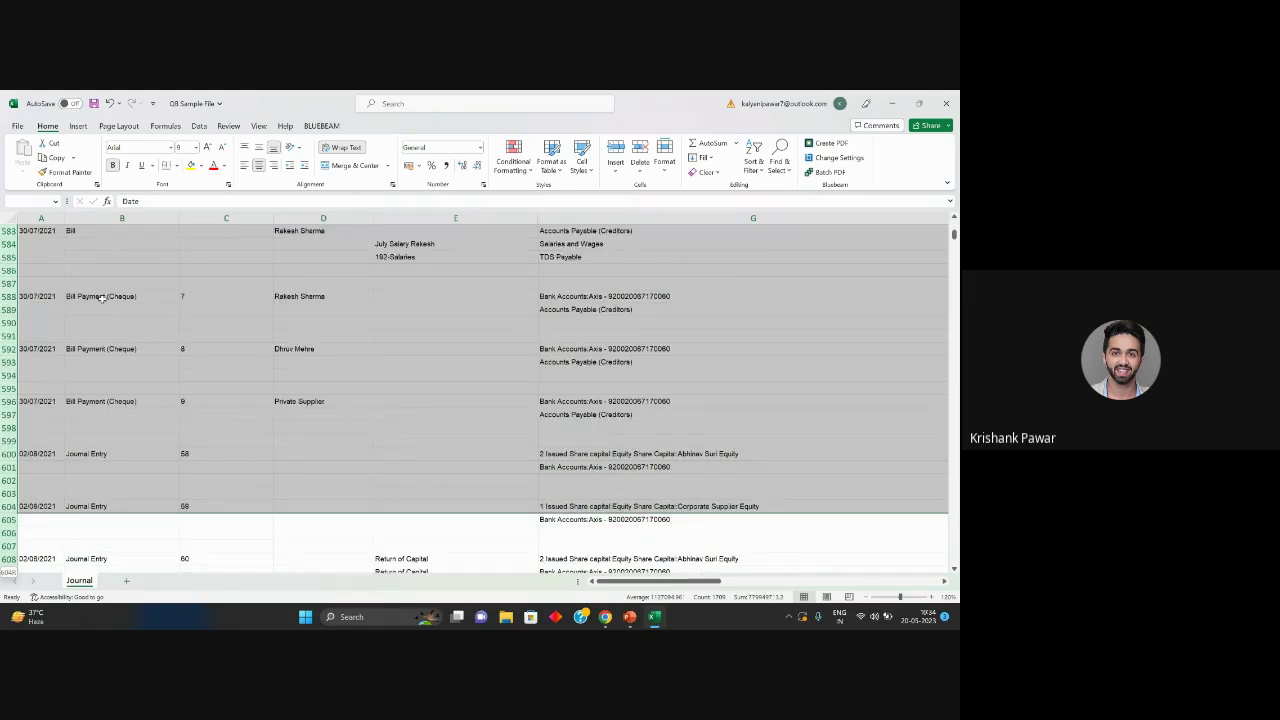
{"action": "key", "text": "shift+Page_Down"}
{"action": "key", "text": "shift+Page_Down"}
{"action": "key", "text": "shift+Page_Down"}
{"action": "key", "text": "shift+Page_Down"}
{"action": "key", "text": "shift+Page_Down"}
{"action": "key", "text": "shift+Page_Down"}
{"action": "key", "text": "shift+Page_Down"}
{"action": "key", "text": "shift+Page_Down"}
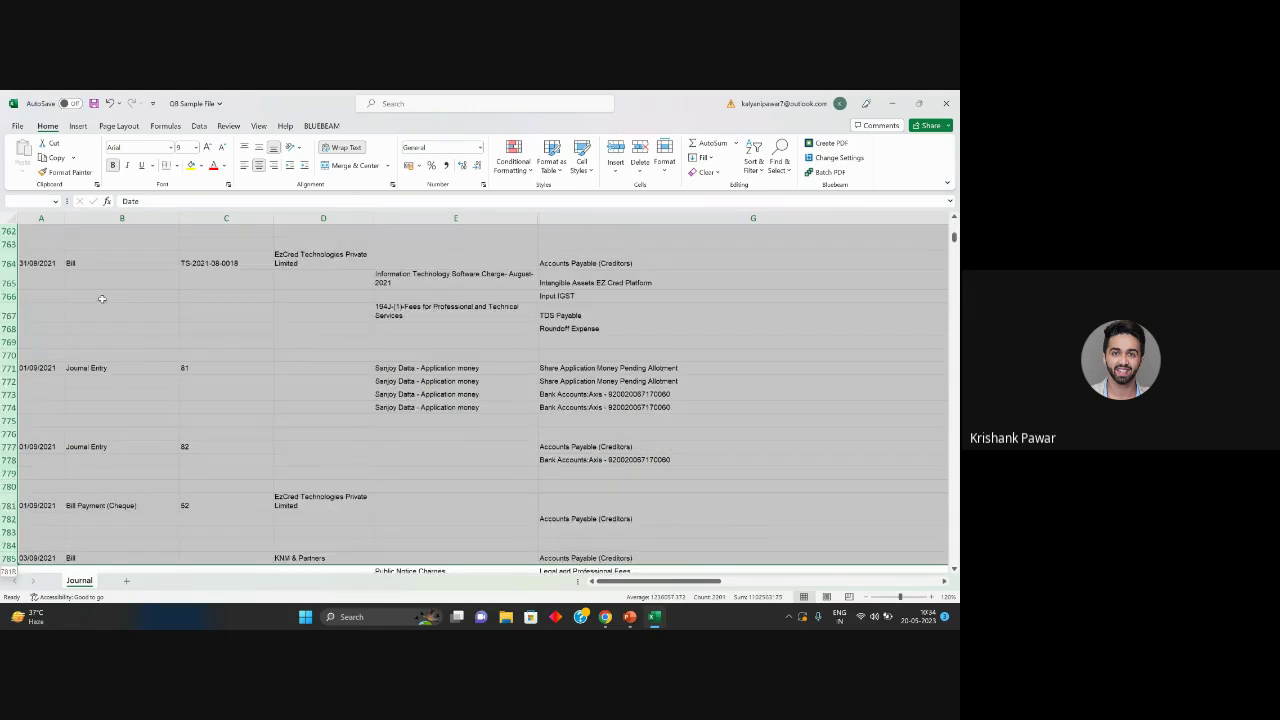
{"action": "key", "text": "ctrl+Home"}
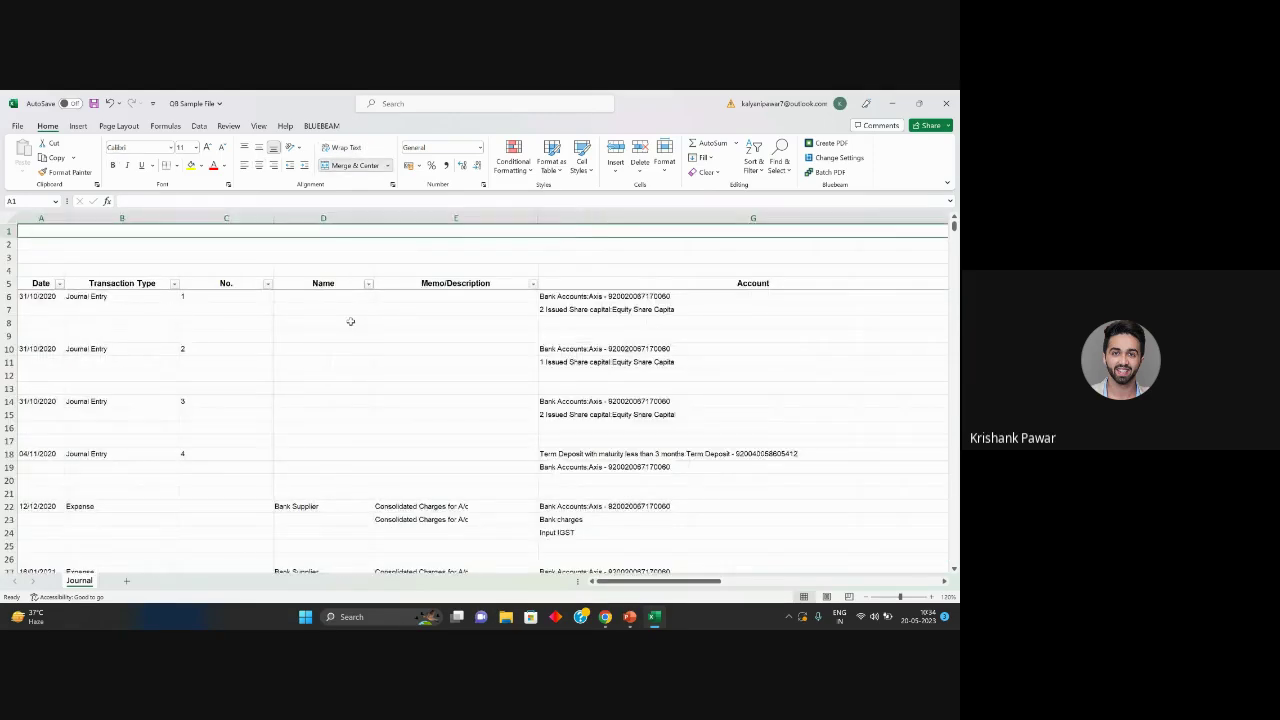
Review the transaction types offered in the Transaction Type filter, leaving every option selected
{"action": "left_click", "coordinate": [174, 283]}
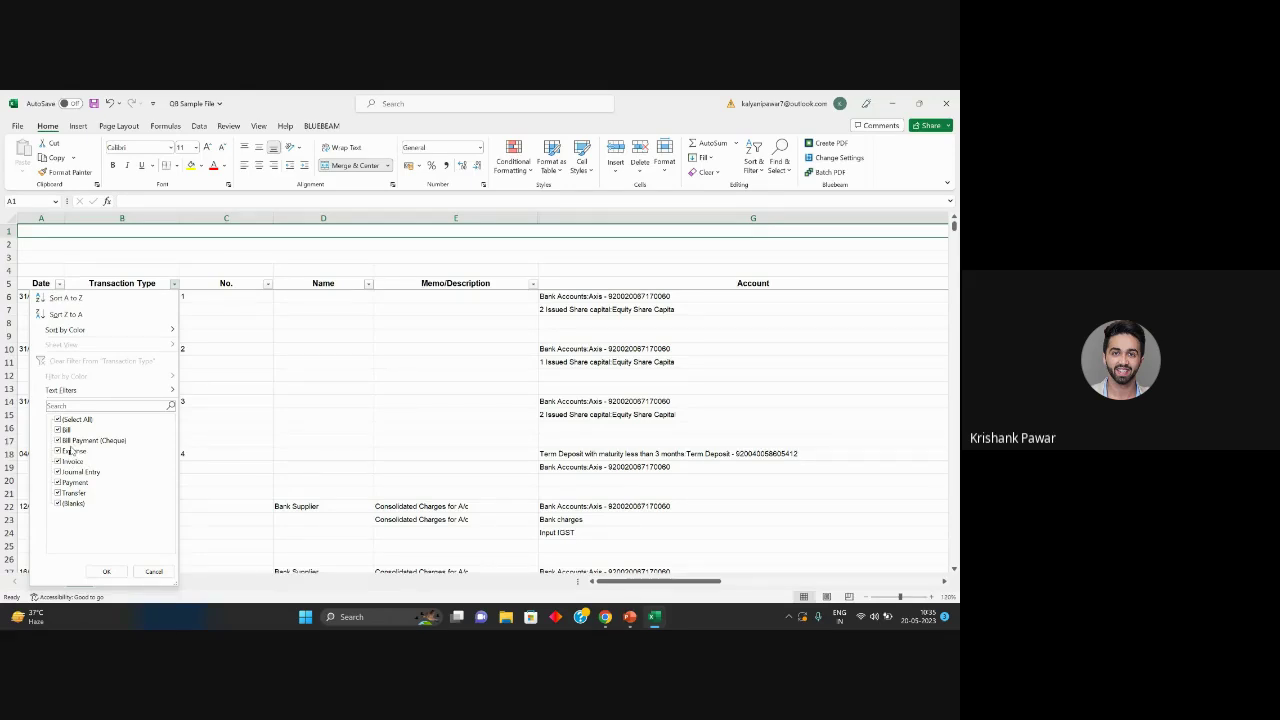
{"action": "left_click", "coordinate": [106, 571]}
{"action": "left_click_drag", "start_coordinate": [701, 581], "coordinate": [647, 419]}
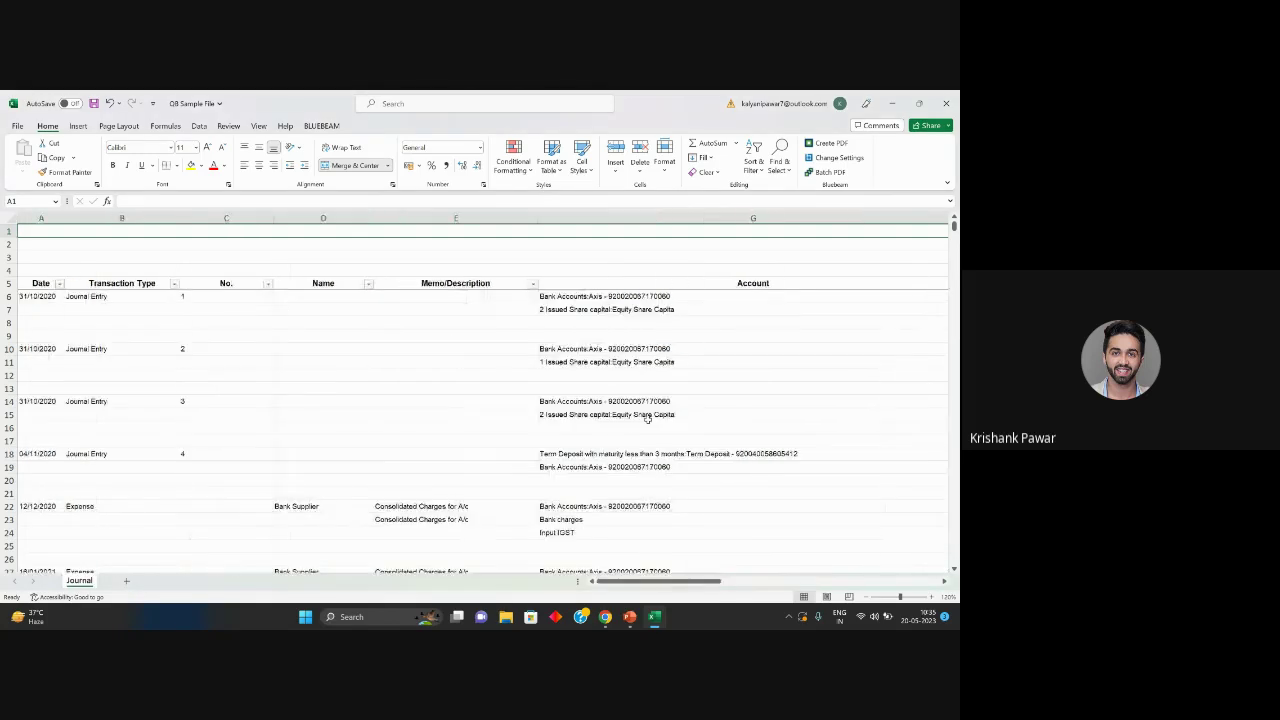
{"action": "left_click", "coordinate": [452, 388]}
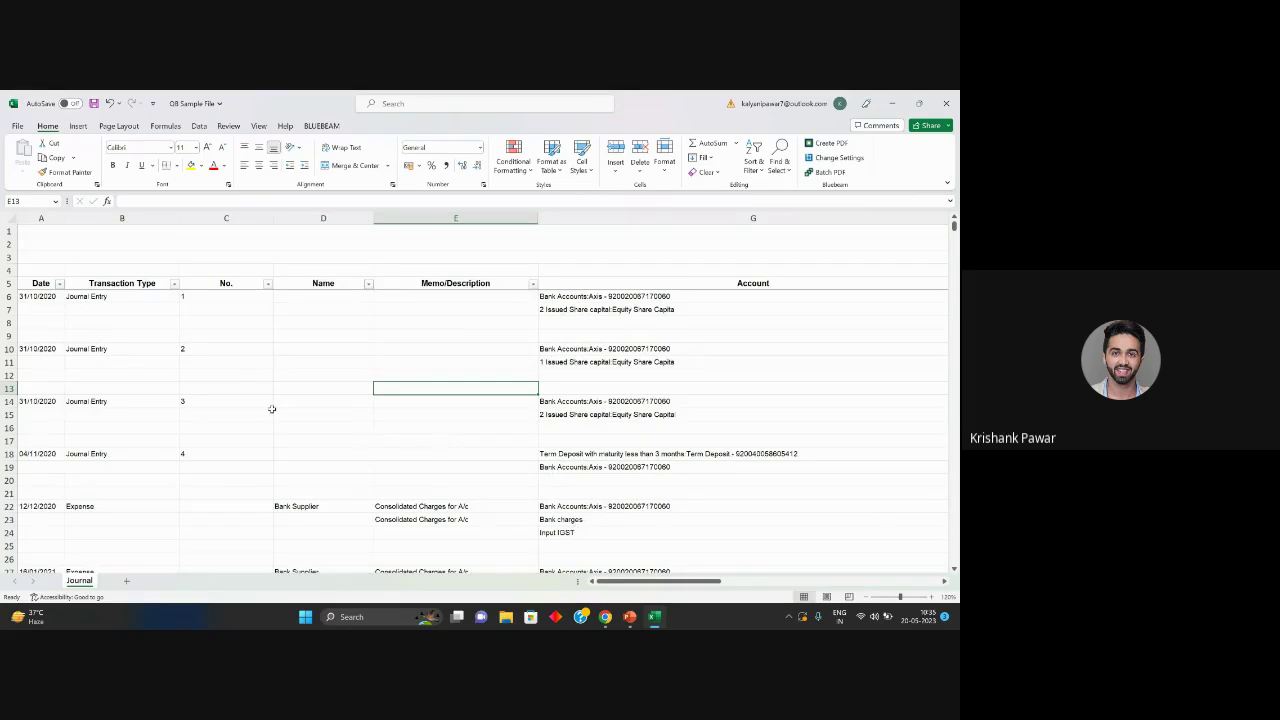
Look through the dates listed in the Date column's filter down to the blanks, leaving all of them selected
{"action": "left_click", "coordinate": [59, 283]}
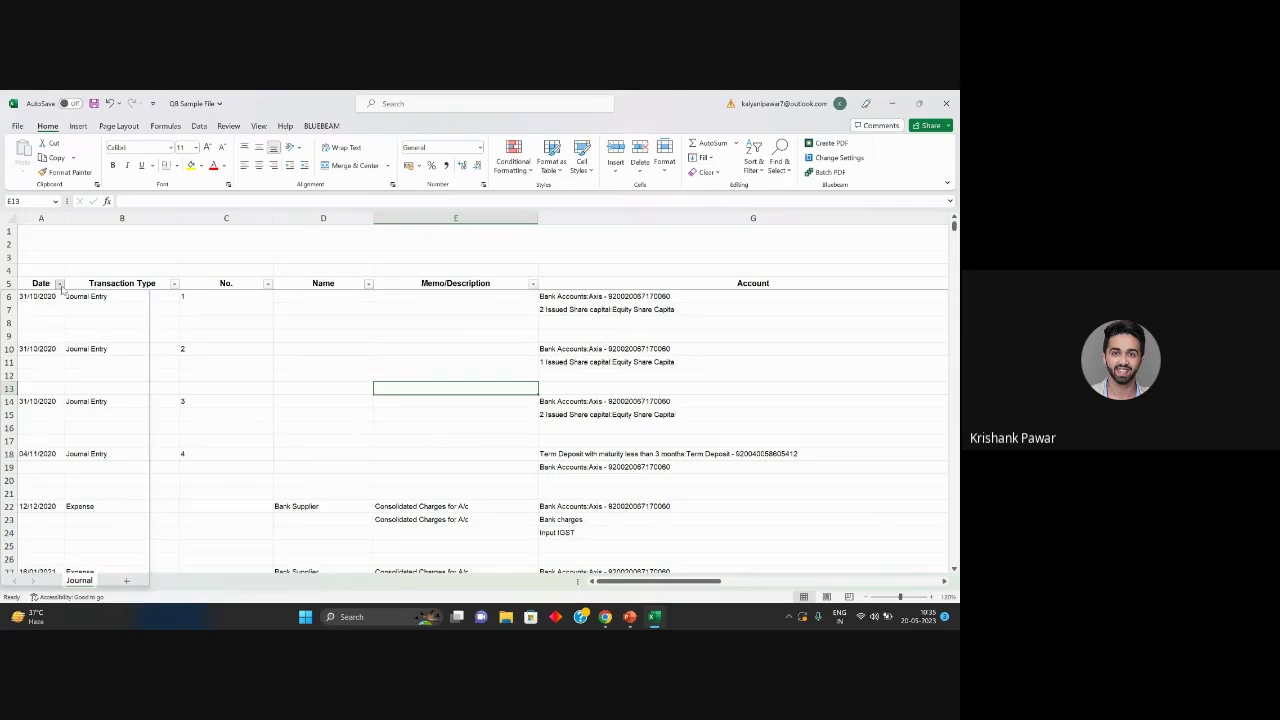
{"action": "scroll", "coordinate": [78, 480], "scroll_direction": "down", "scroll_amount": 3}
{"action": "scroll", "coordinate": [78, 480], "scroll_direction": "down", "scroll_amount": 2}
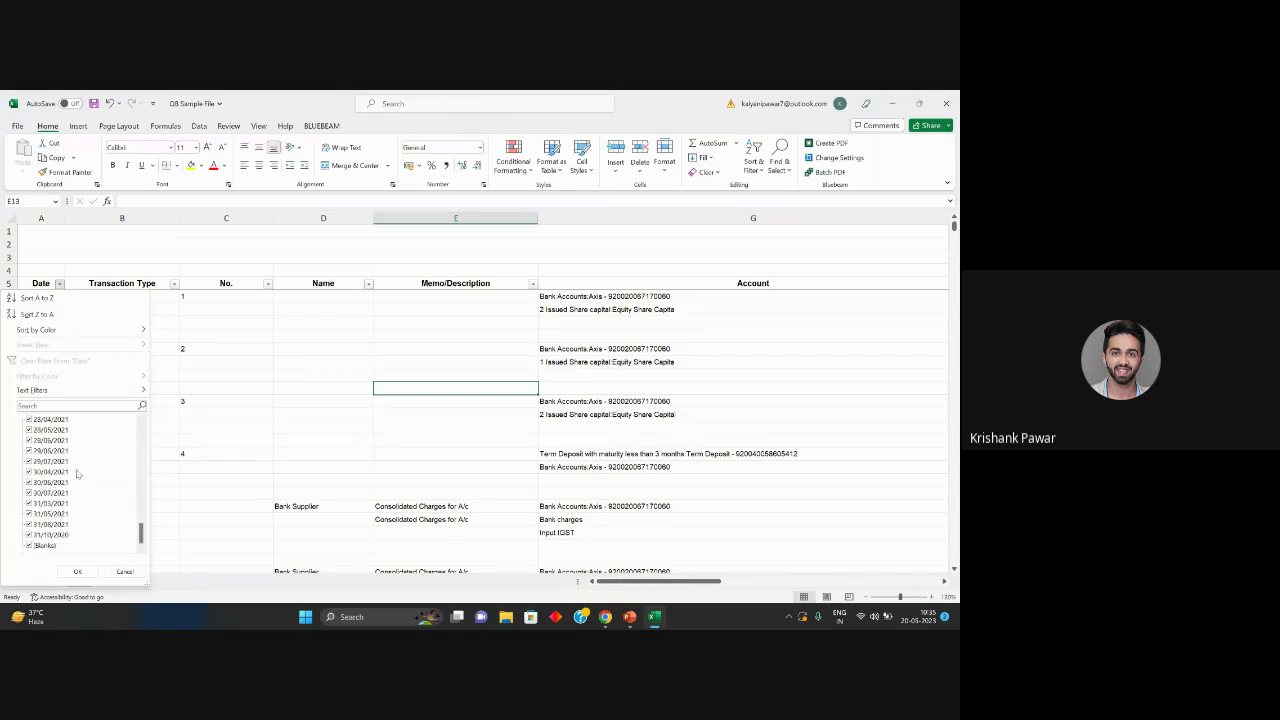
{"action": "left_click", "coordinate": [77, 571]}
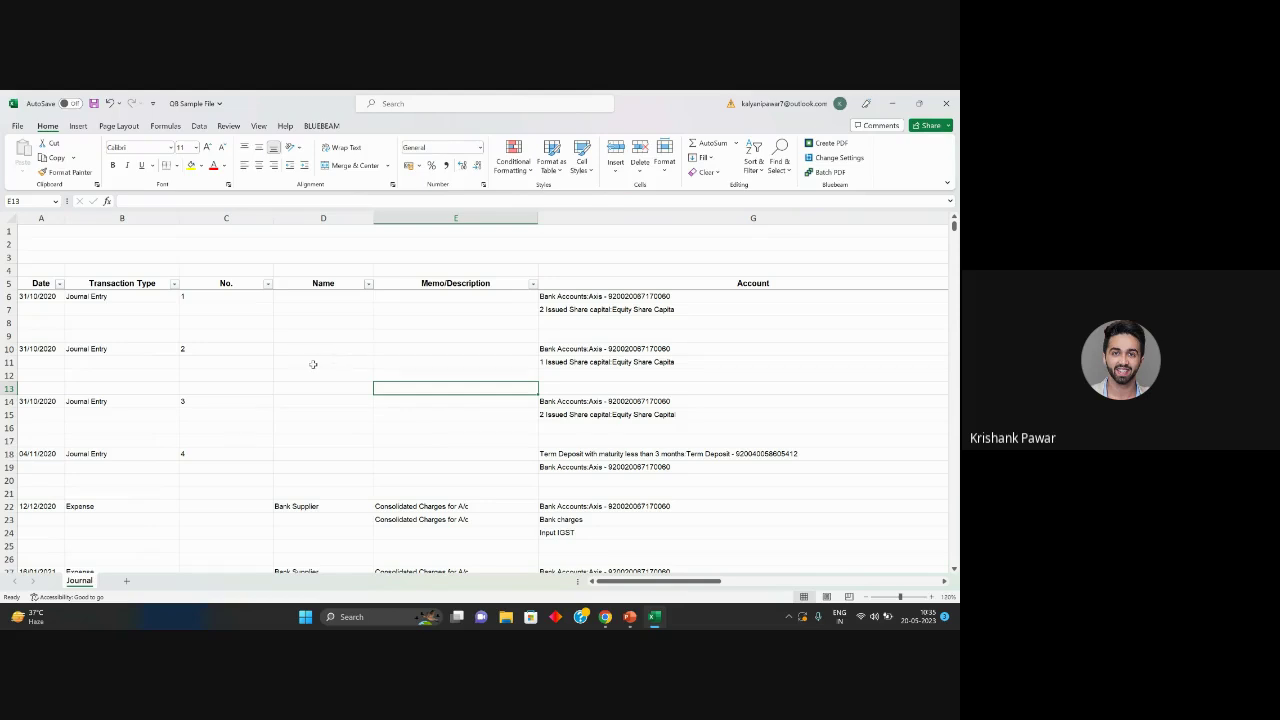
Highlight the first transaction types in B6:B25 and the entry numbers in C6:C18 for review
{"action": "left_click", "coordinate": [630, 300]}
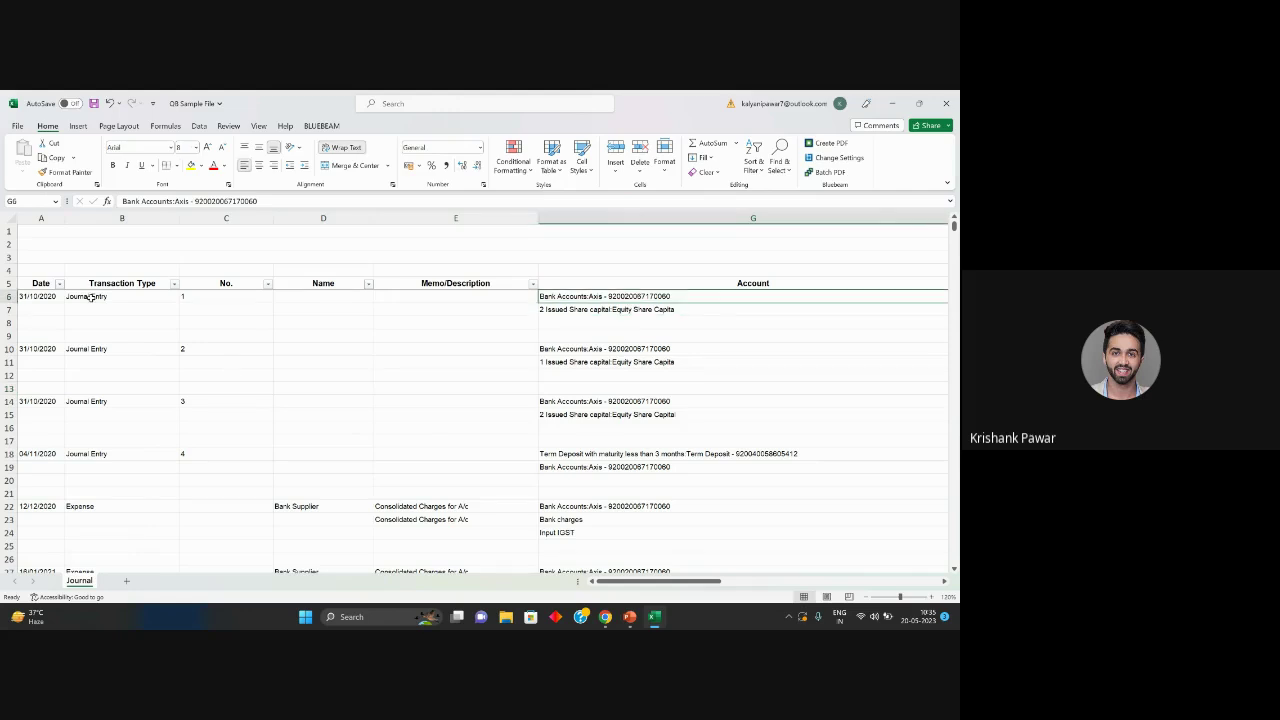
{"action": "left_click_drag", "start_coordinate": [91, 297], "coordinate": [98, 548]}
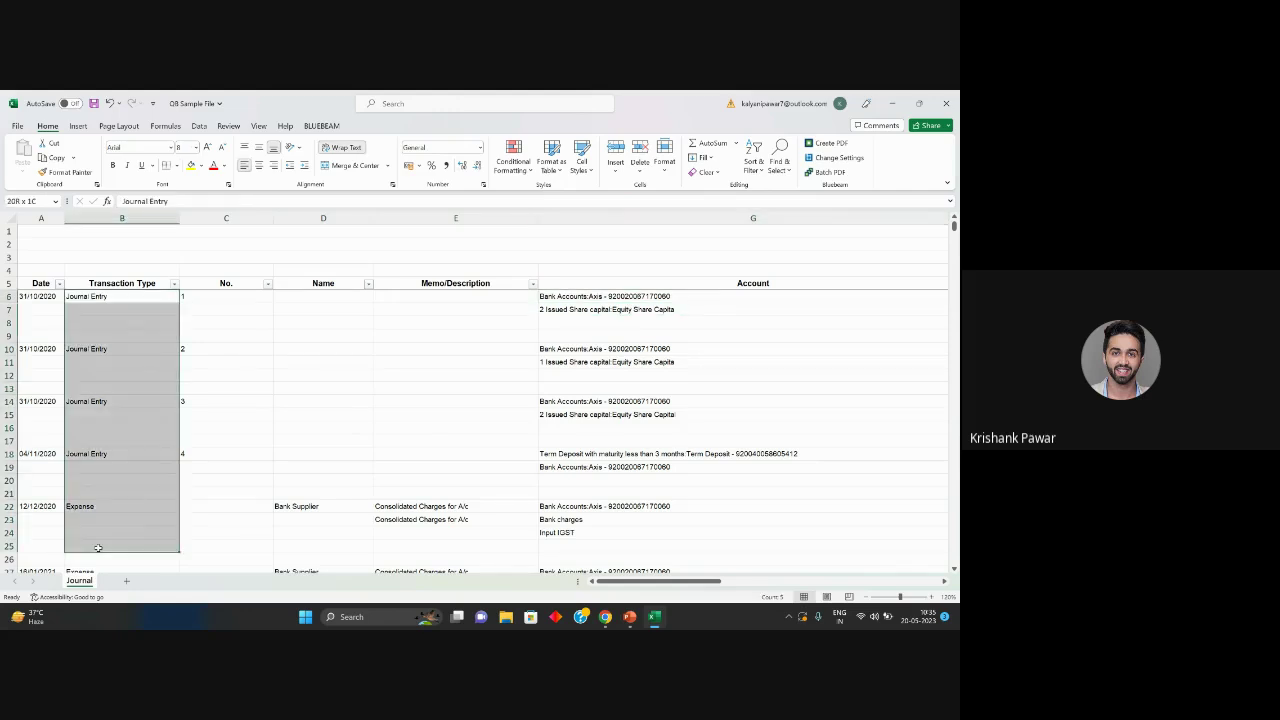
{"action": "left_click", "coordinate": [208, 297]}
{"action": "left_click_drag", "start_coordinate": [208, 297], "coordinate": [216, 455]}
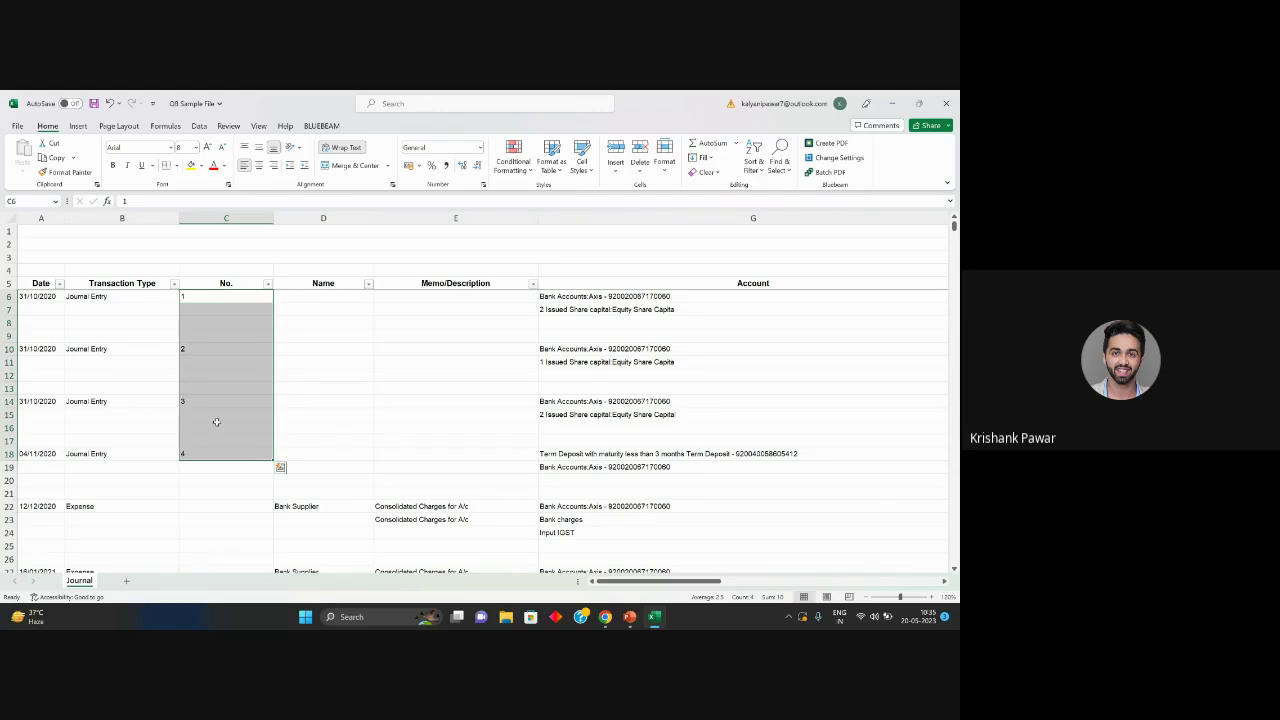
Examine the numbering formats listed in the No. column's filter, leaving the filter unapplied
{"action": "left_click_drag", "start_coordinate": [274, 286], "coordinate": [272, 283]}
{"action": "left_click", "coordinate": [267, 283]}
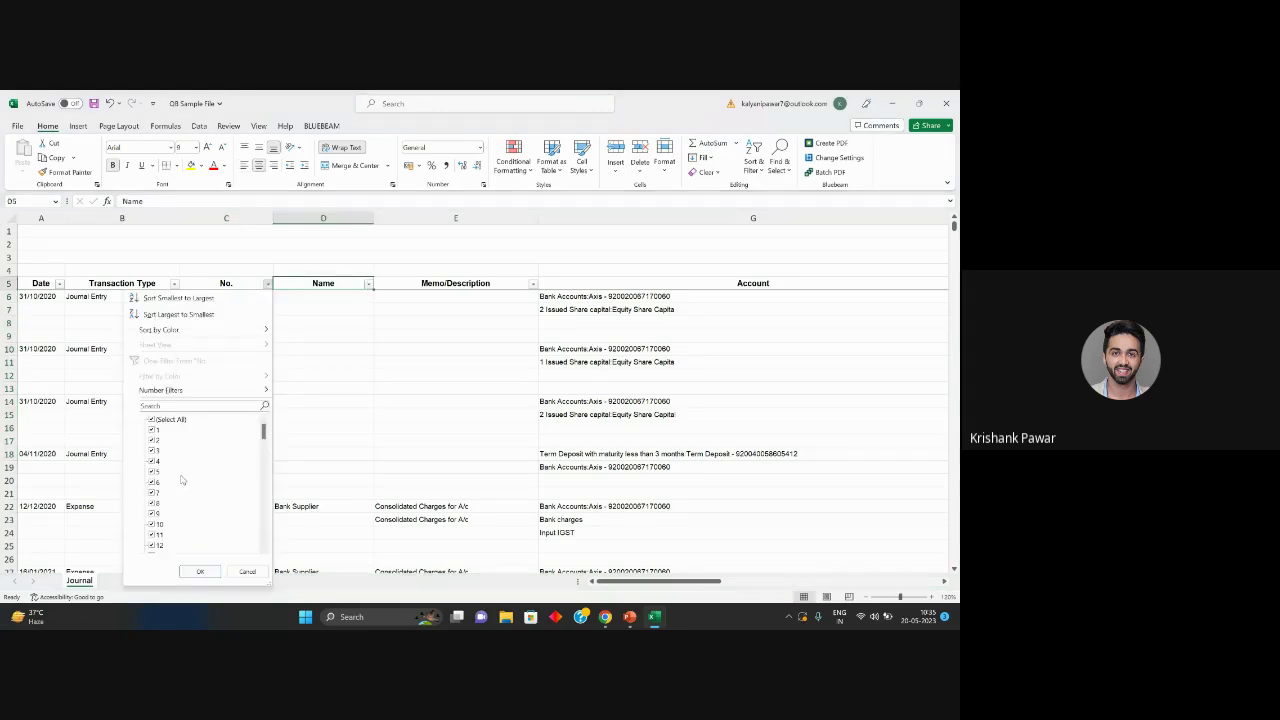
{"action": "scroll", "coordinate": [181, 481], "scroll_direction": "down", "scroll_amount": 20}
{"action": "scroll", "coordinate": [175, 473], "scroll_direction": "down", "scroll_amount": 5}
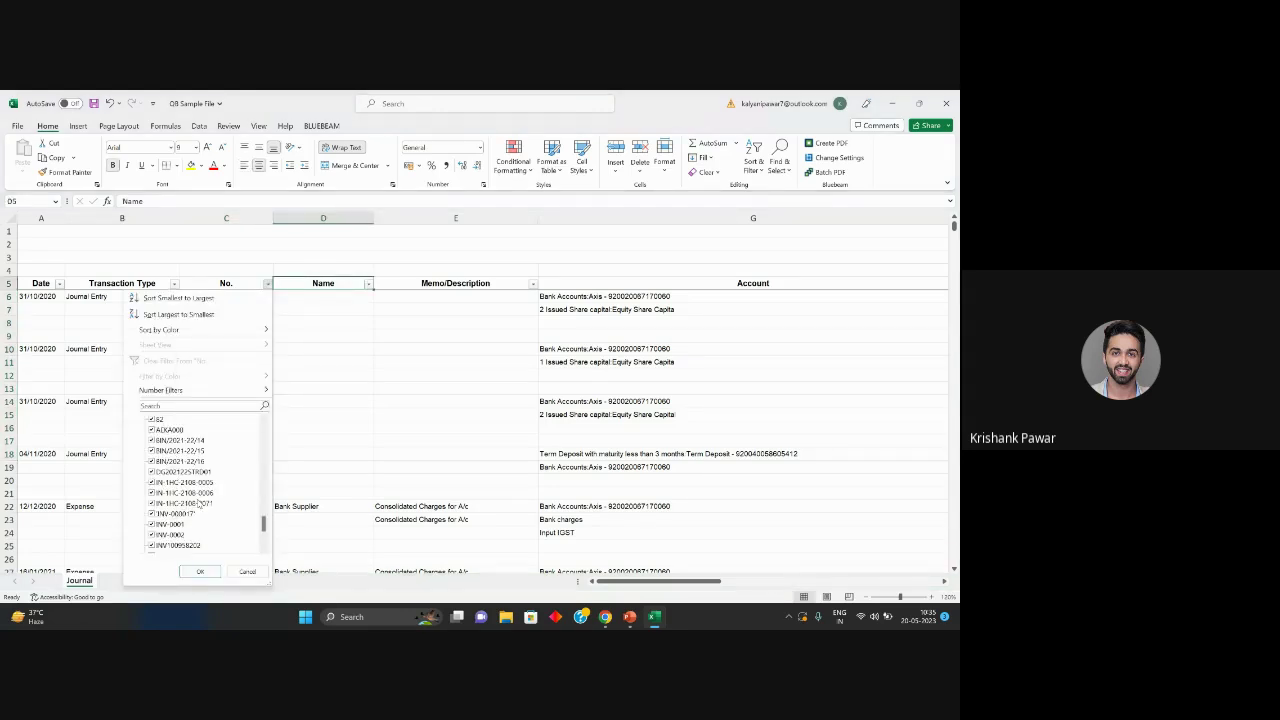
{"action": "scroll", "coordinate": [182, 482], "scroll_direction": "down", "scroll_amount": 3}
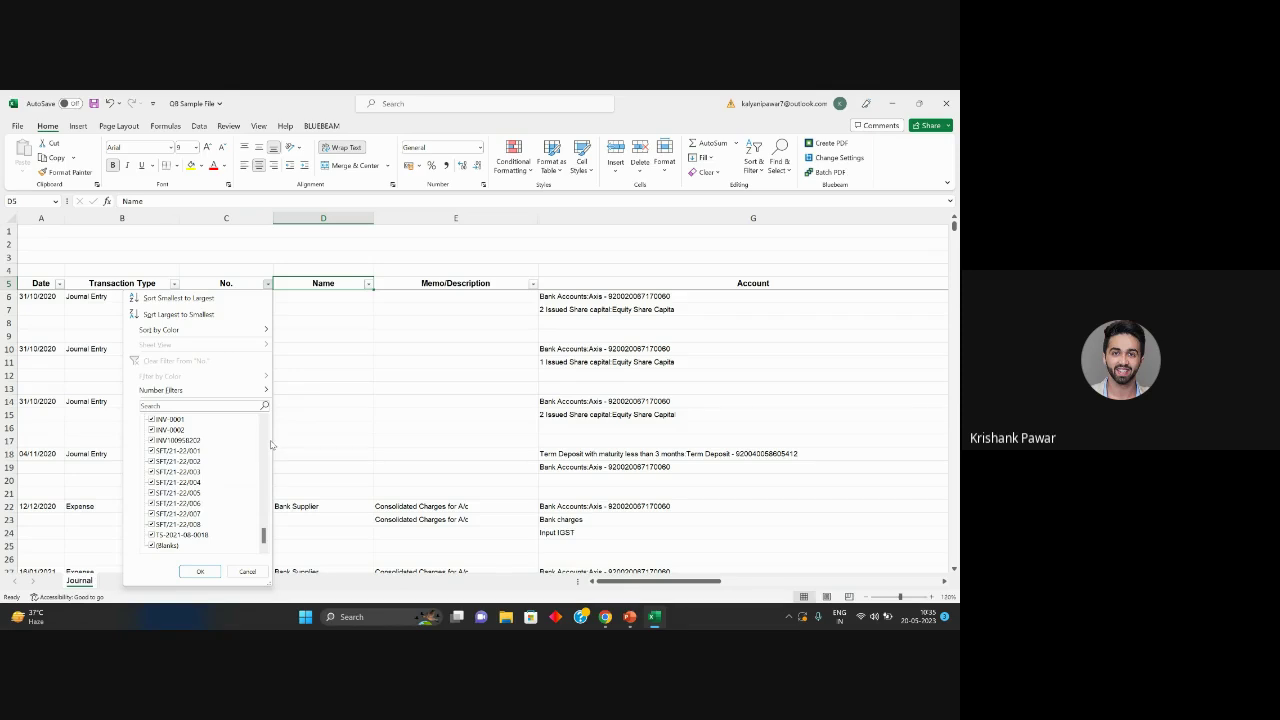
{"action": "left_click", "coordinate": [325, 373]}
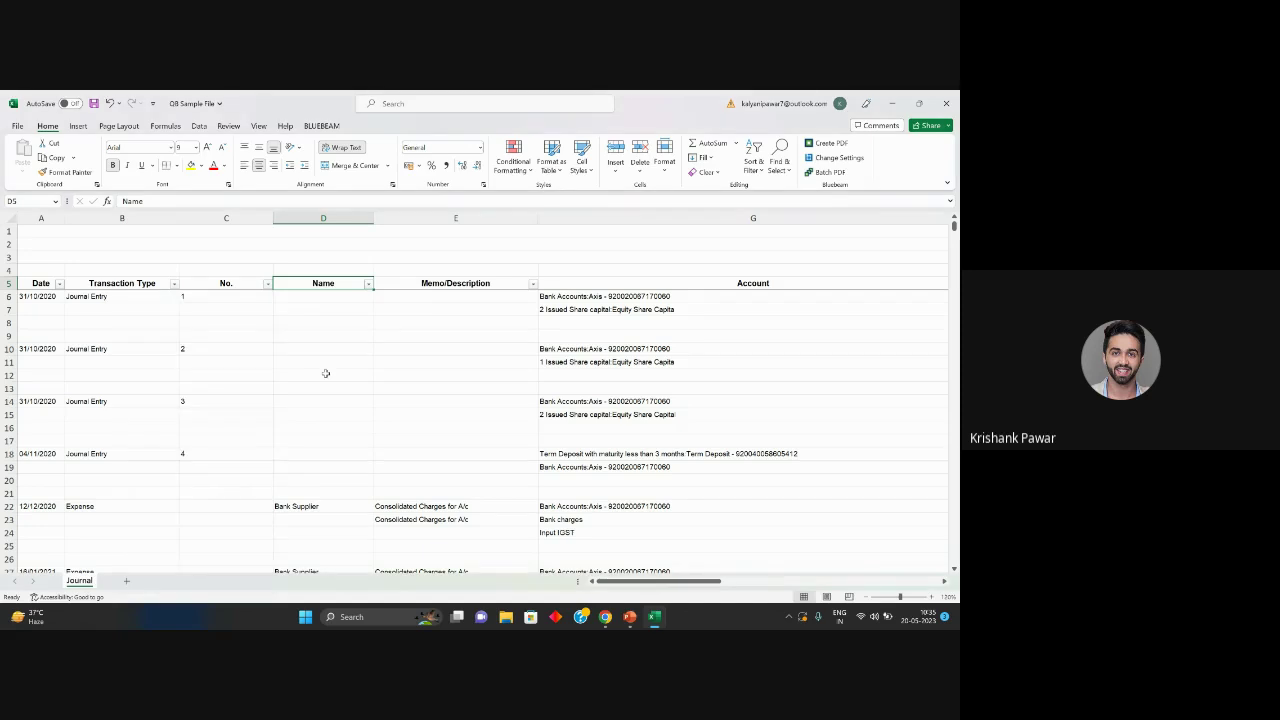
{"action": "left_click", "coordinate": [268, 283]}
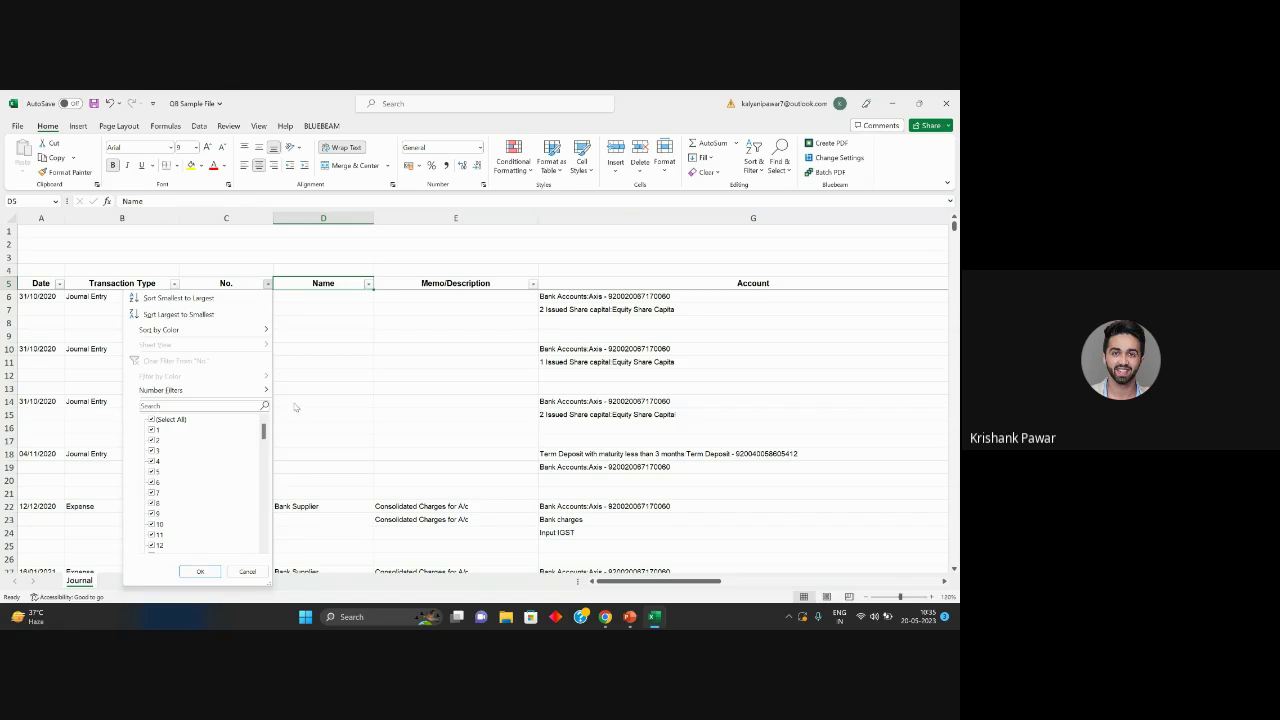
{"action": "left_click", "coordinate": [309, 374]}
{"action": "left_click", "coordinate": [335, 376]}
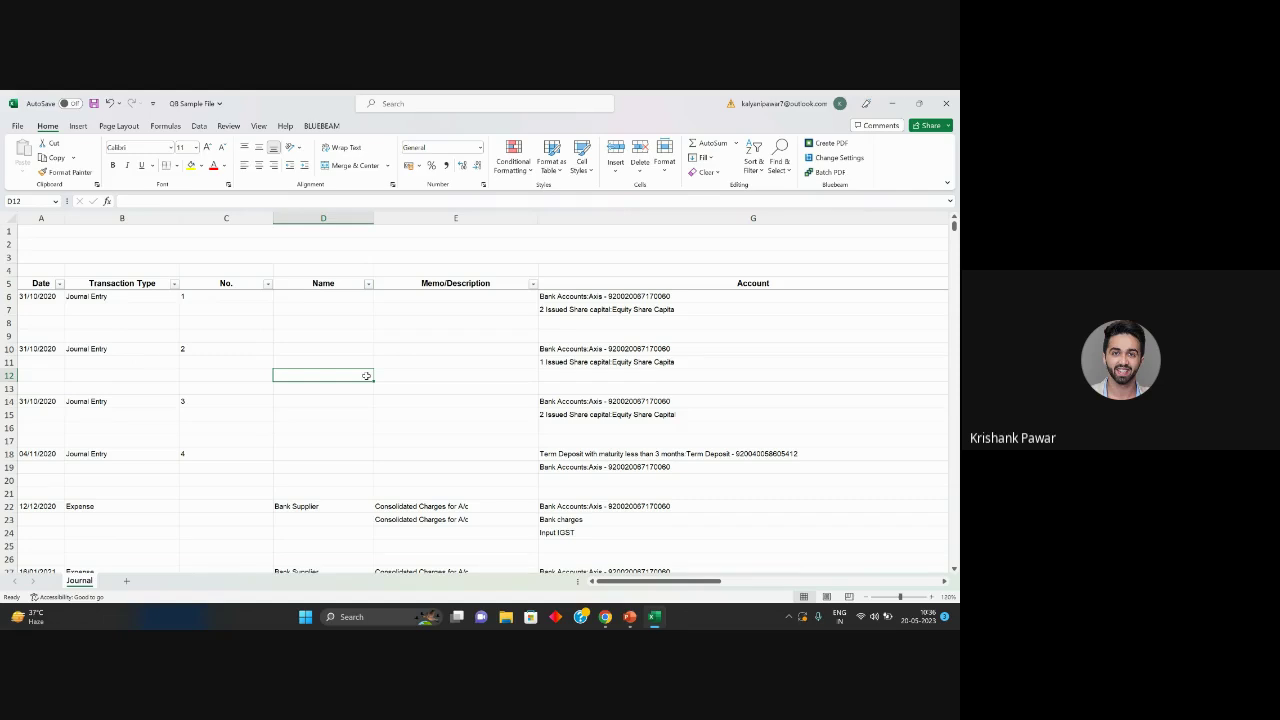
Inspect journal entry 2 with its account lines in G10:G11, journal entry 3, and the No. and Memo/Description columns
{"action": "left_click", "coordinate": [215, 348]}
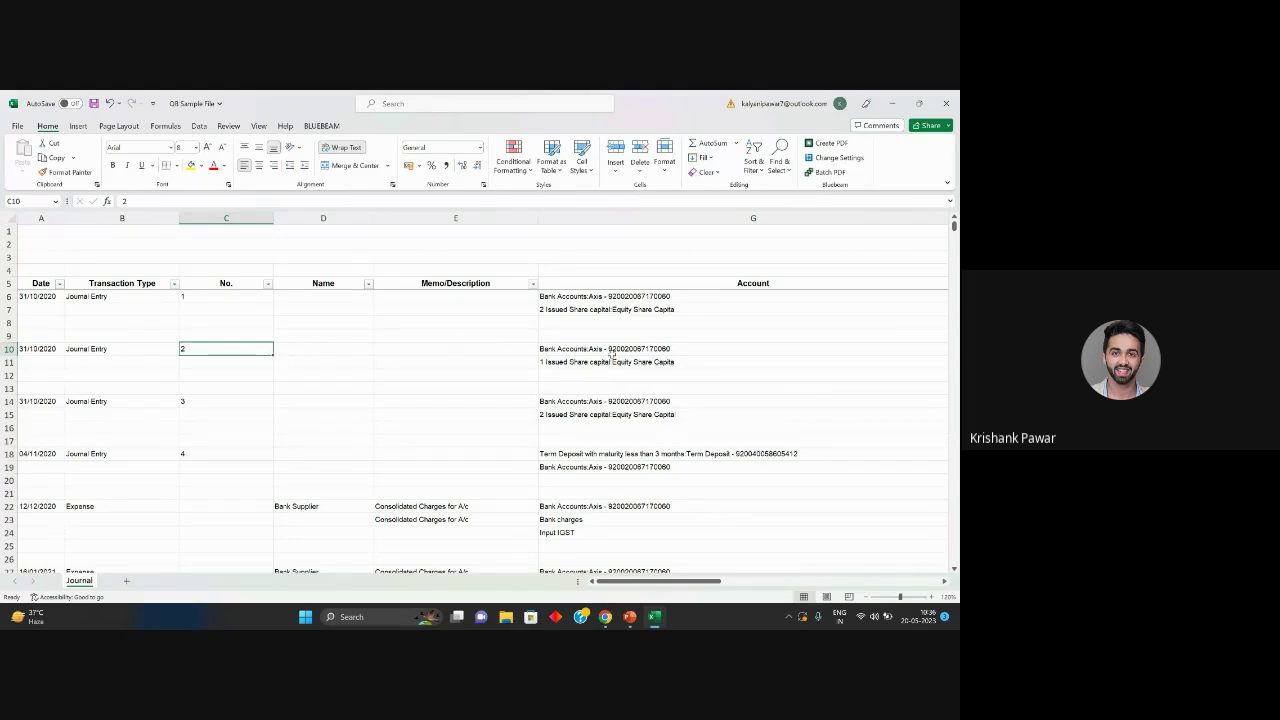
{"action": "left_click_drag", "start_coordinate": [569, 351], "coordinate": [602, 364]}
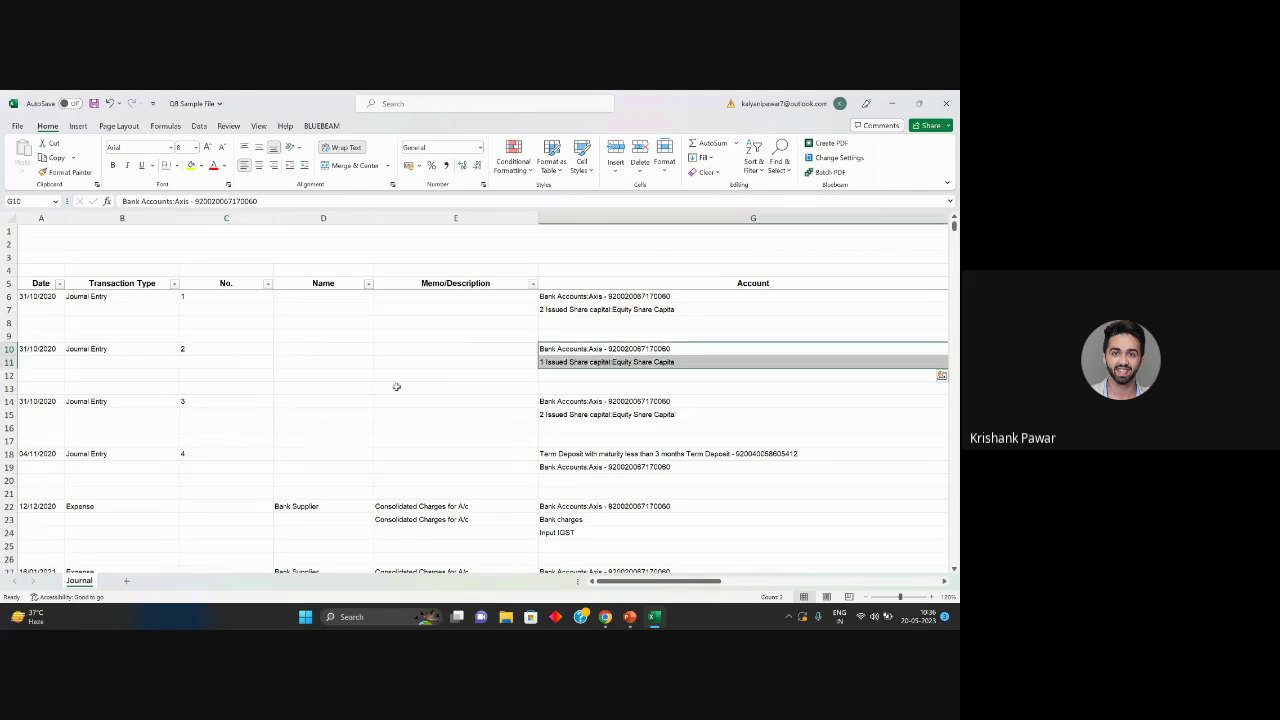
{"action": "left_click", "coordinate": [226, 401]}
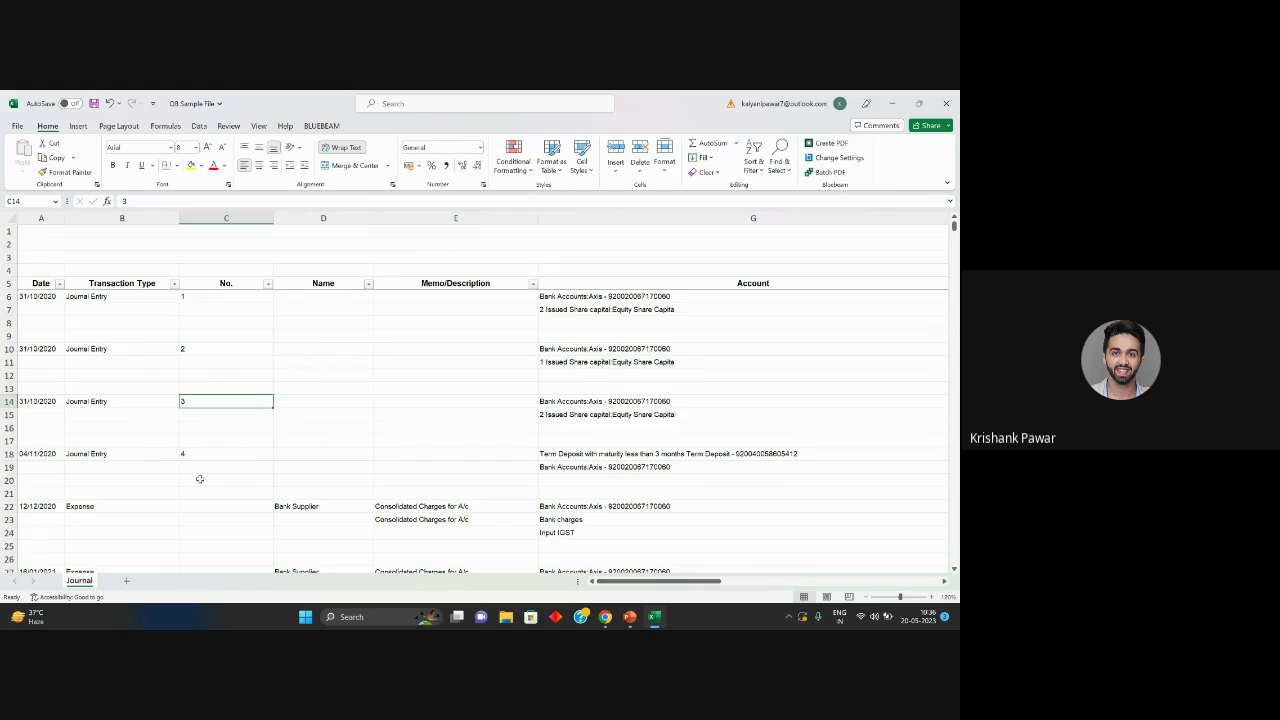
{"action": "left_click", "coordinate": [216, 213]}
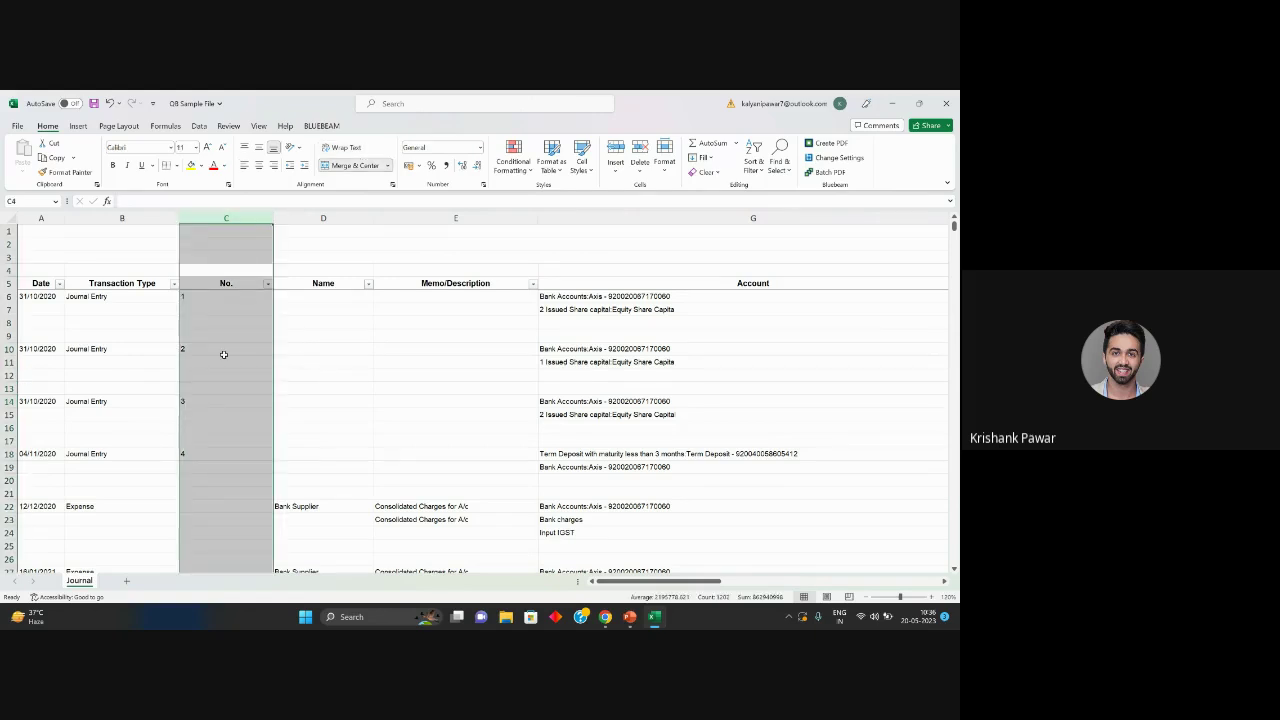
{"action": "left_click", "coordinate": [456, 220]}
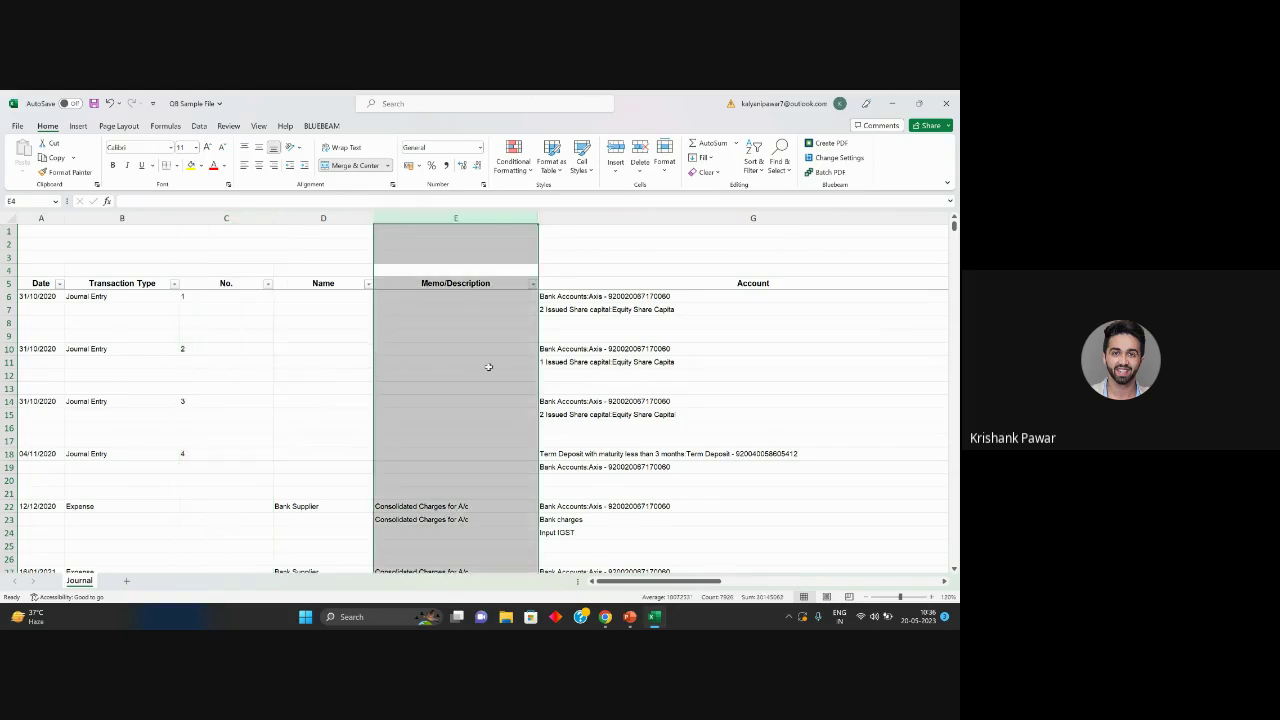
Switch to the ERPNext Home workspace in Chrome and look over its Reports & Masters and data import links
{"action": "left_click", "coordinate": [606, 617]}
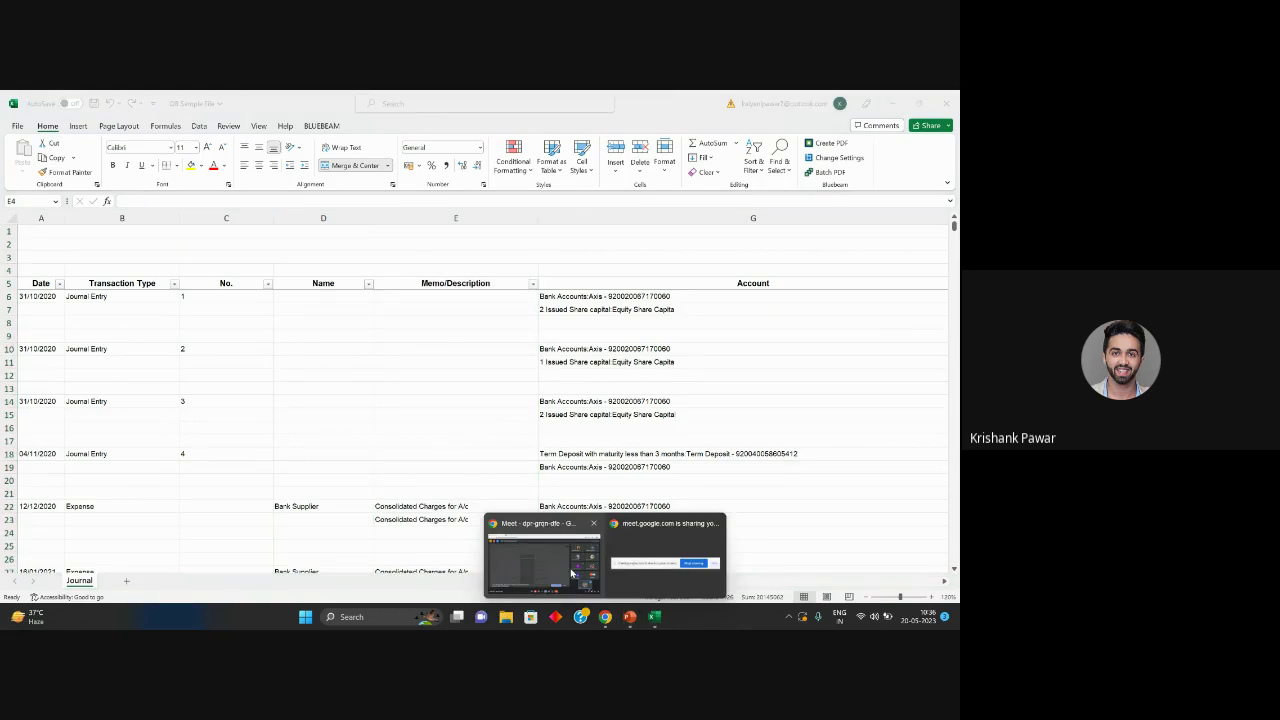
{"action": "left_click", "coordinate": [546, 556]}
{"action": "left_click", "coordinate": [215, 100]}
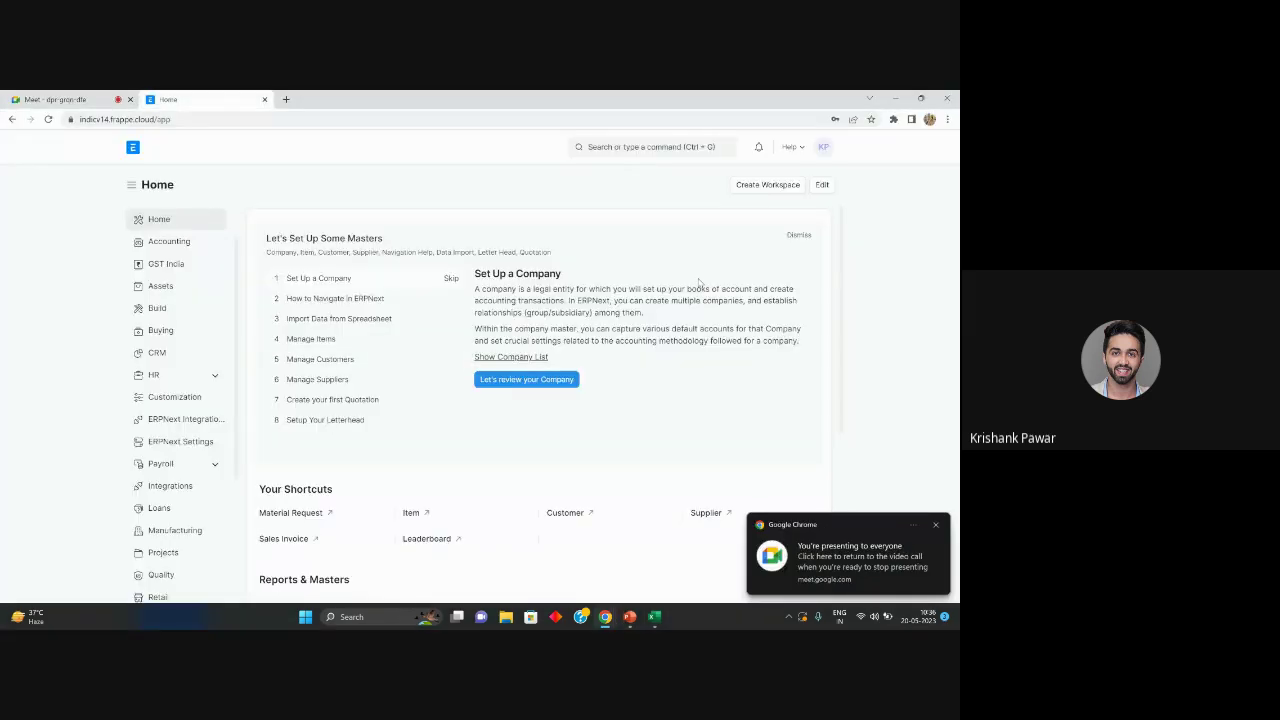
{"action": "scroll", "coordinate": [474, 370], "scroll_direction": "down", "scroll_amount": 4}
{"action": "scroll", "coordinate": [474, 370], "scroll_direction": "down", "scroll_amount": 2}
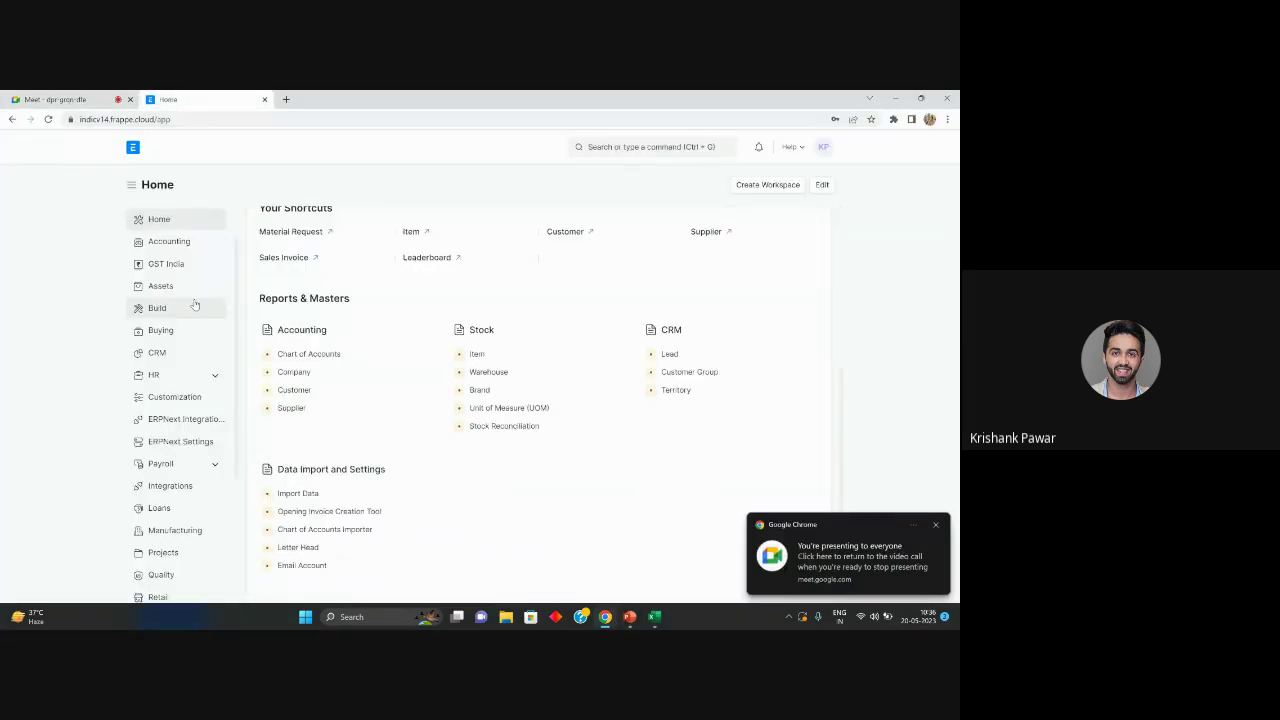
Start a new Journal Entry from the Journal Entry list of the Accounting workspace
{"action": "left_click", "coordinate": [169, 241]}
{"action": "scroll", "coordinate": [500, 365], "scroll_direction": "down", "scroll_amount": 10}
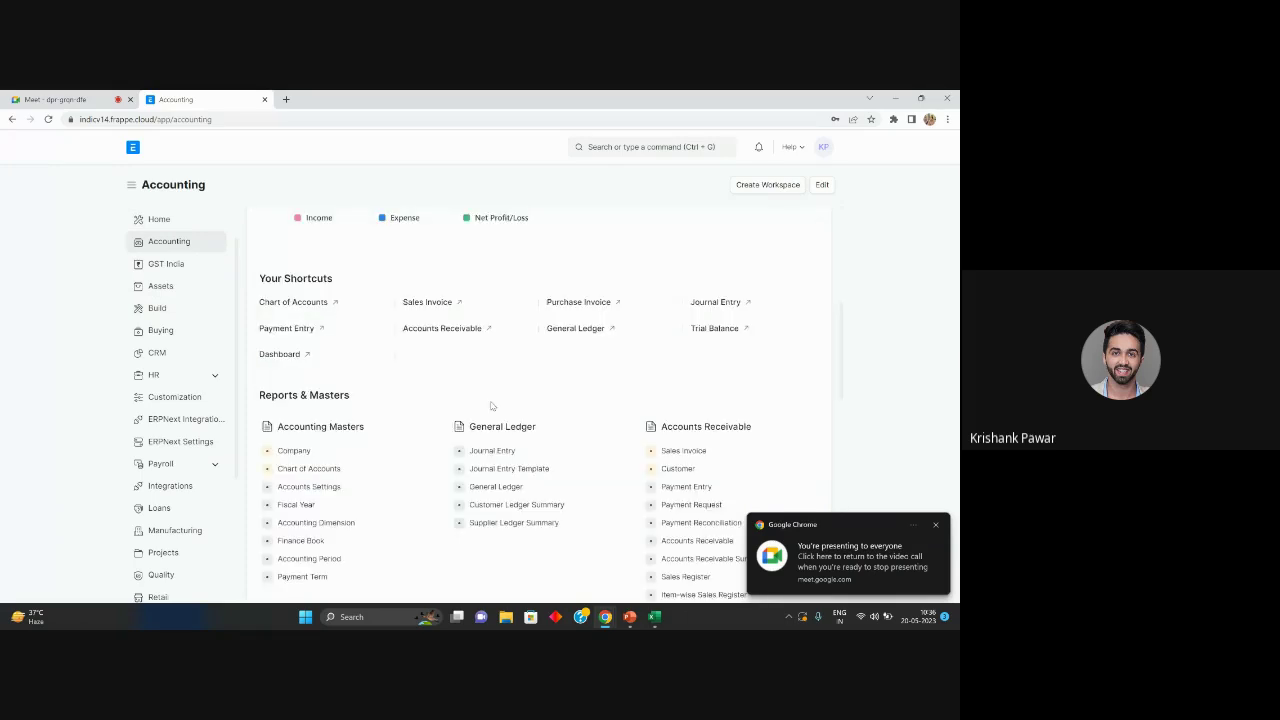
{"action": "left_click", "coordinate": [492, 450]}
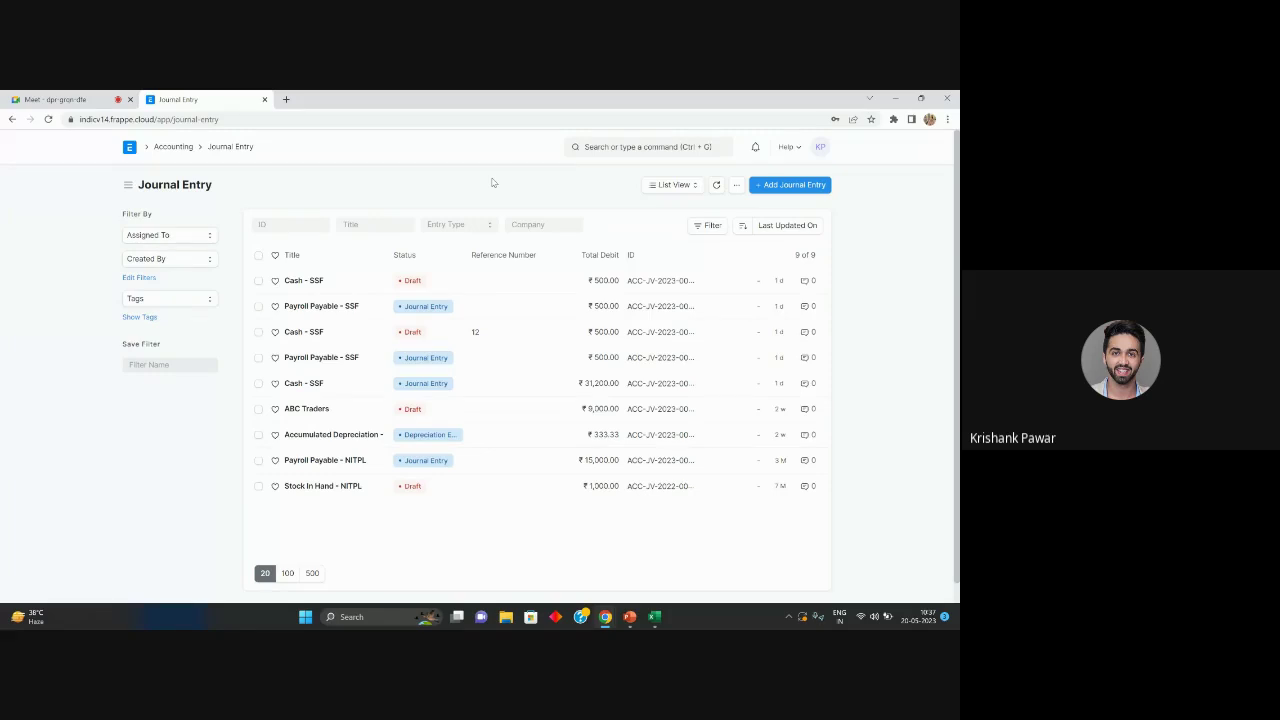
{"action": "left_click", "coordinate": [790, 184]}
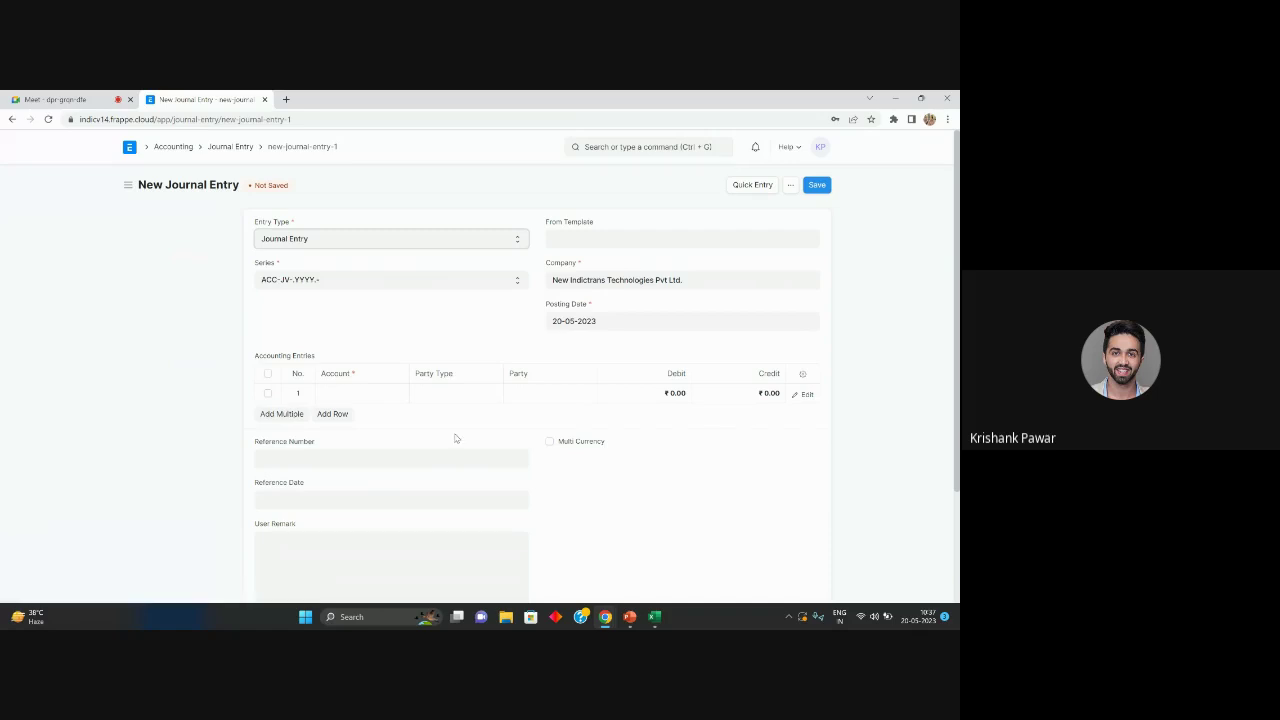
Compare the Memo/Description cells E7:E20 in the Excel workbook with the User Remark field of ERPNext's new journal entry
{"action": "key", "text": "alt+Tab"}
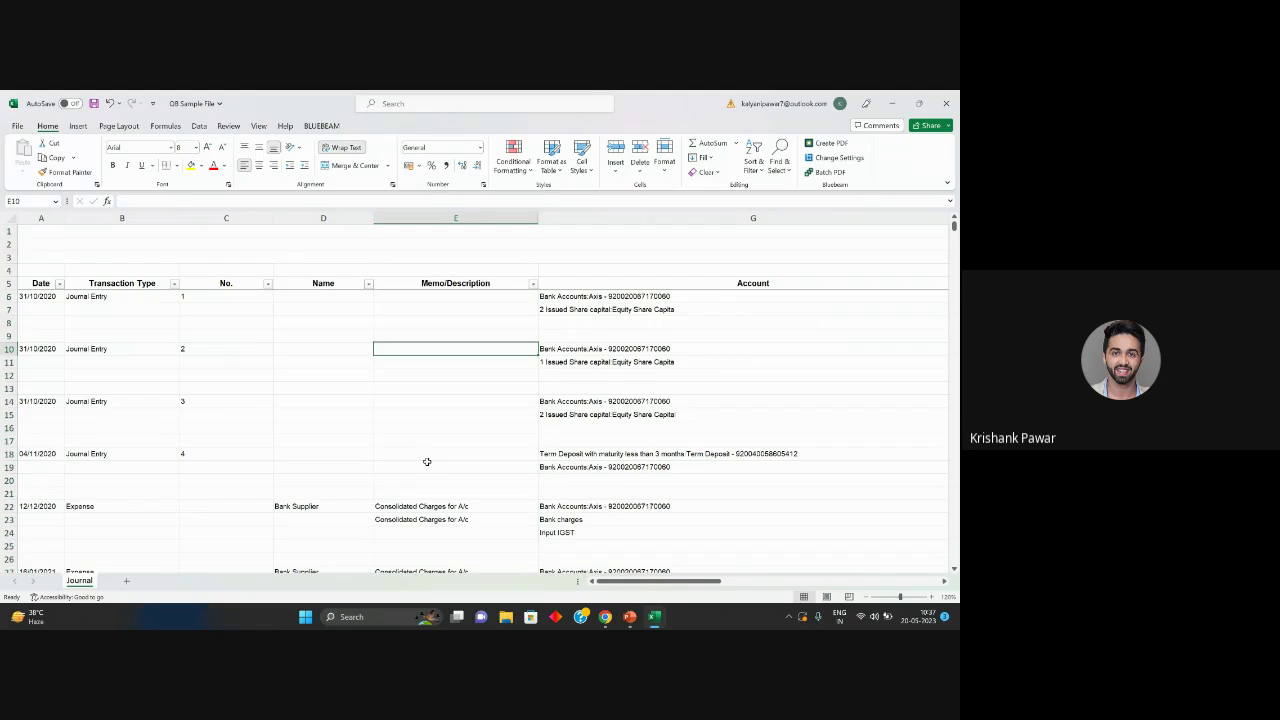
{"action": "left_click", "coordinate": [474, 311]}
{"action": "left_click_drag", "start_coordinate": [476, 324], "coordinate": [471, 480]}
{"action": "key", "text": "alt+Tab"}
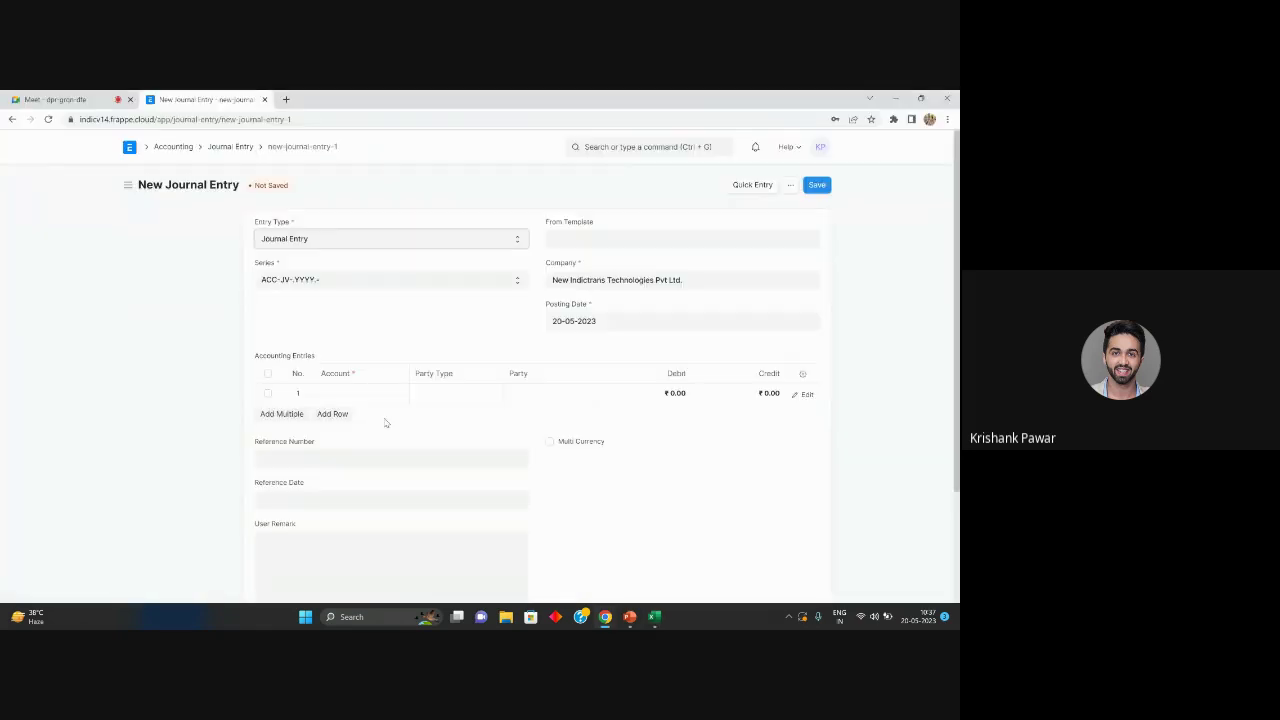
{"action": "scroll", "coordinate": [363, 481], "scroll_direction": "down", "scroll_amount": 1}
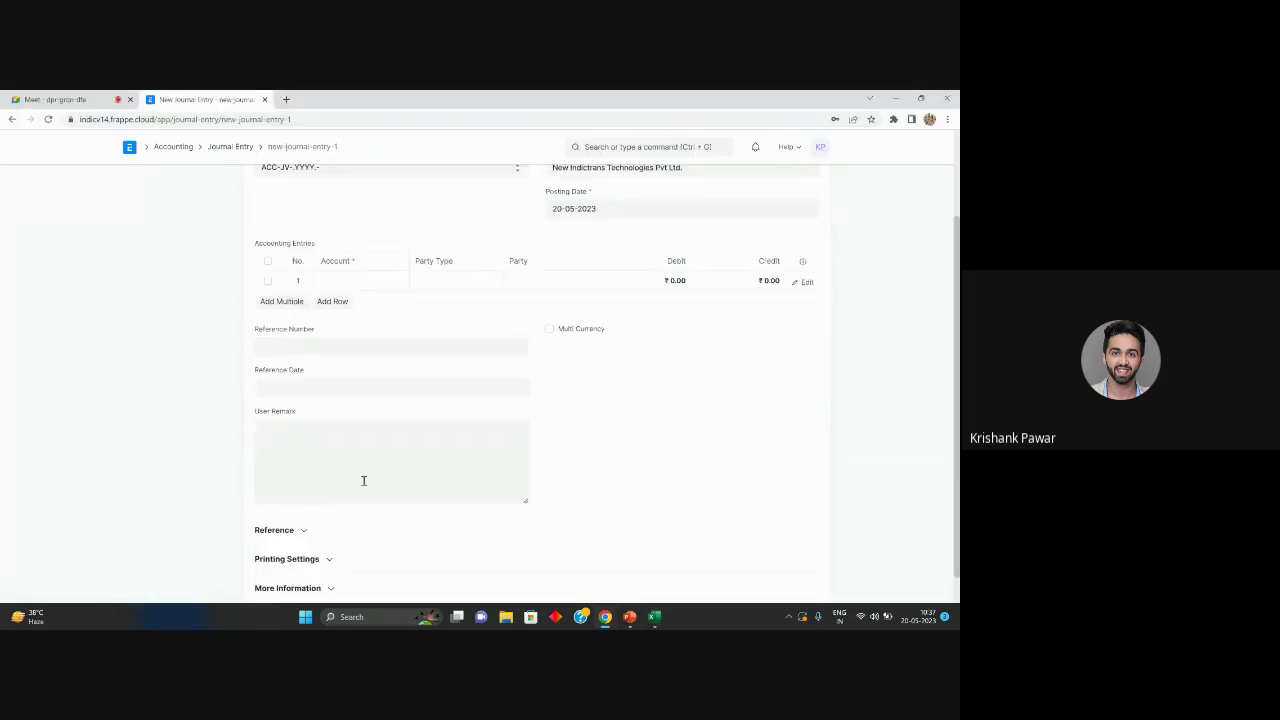
{"action": "left_click", "coordinate": [363, 481]}
{"action": "scroll", "coordinate": [758, 368], "scroll_direction": "up", "scroll_amount": 1}
Examine the detail fields of accounting entry row 1, including its own User Remark, and close the row form without entering anything
{"action": "left_click", "coordinate": [803, 394]}
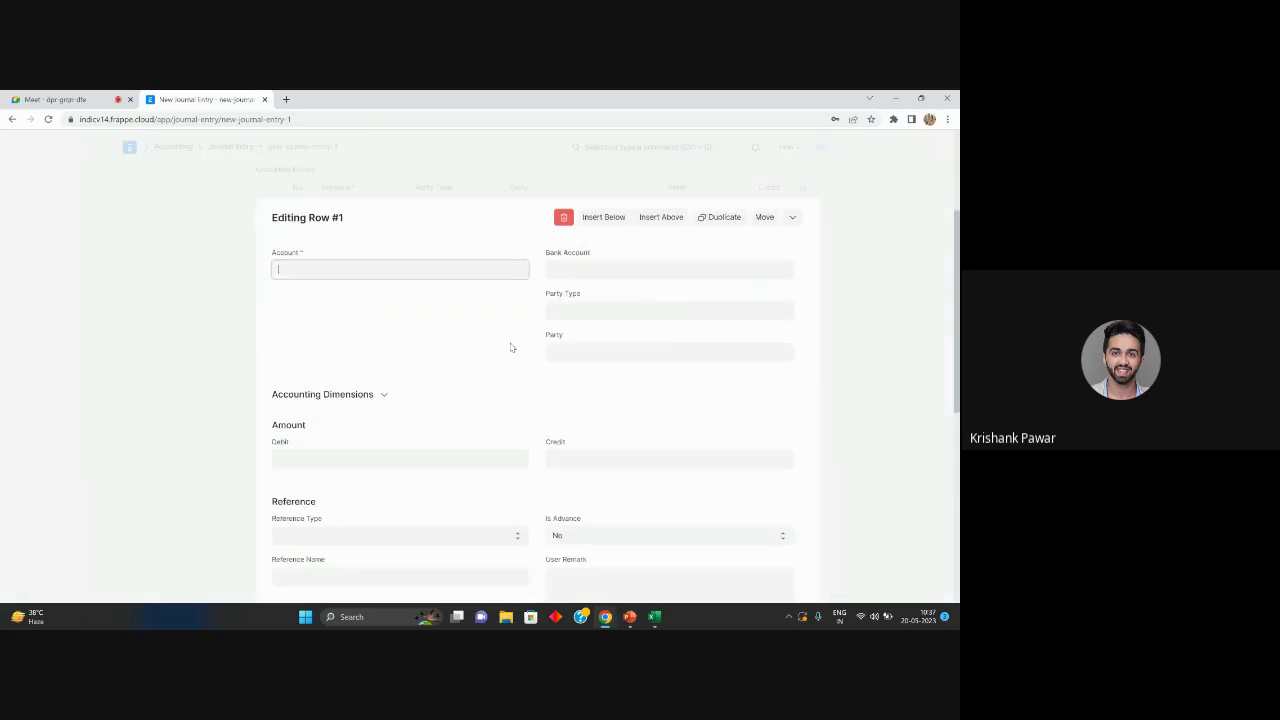
{"action": "scroll", "coordinate": [428, 256], "scroll_direction": "down", "scroll_amount": 2}
{"action": "scroll", "coordinate": [620, 300], "scroll_direction": "up", "scroll_amount": 1}
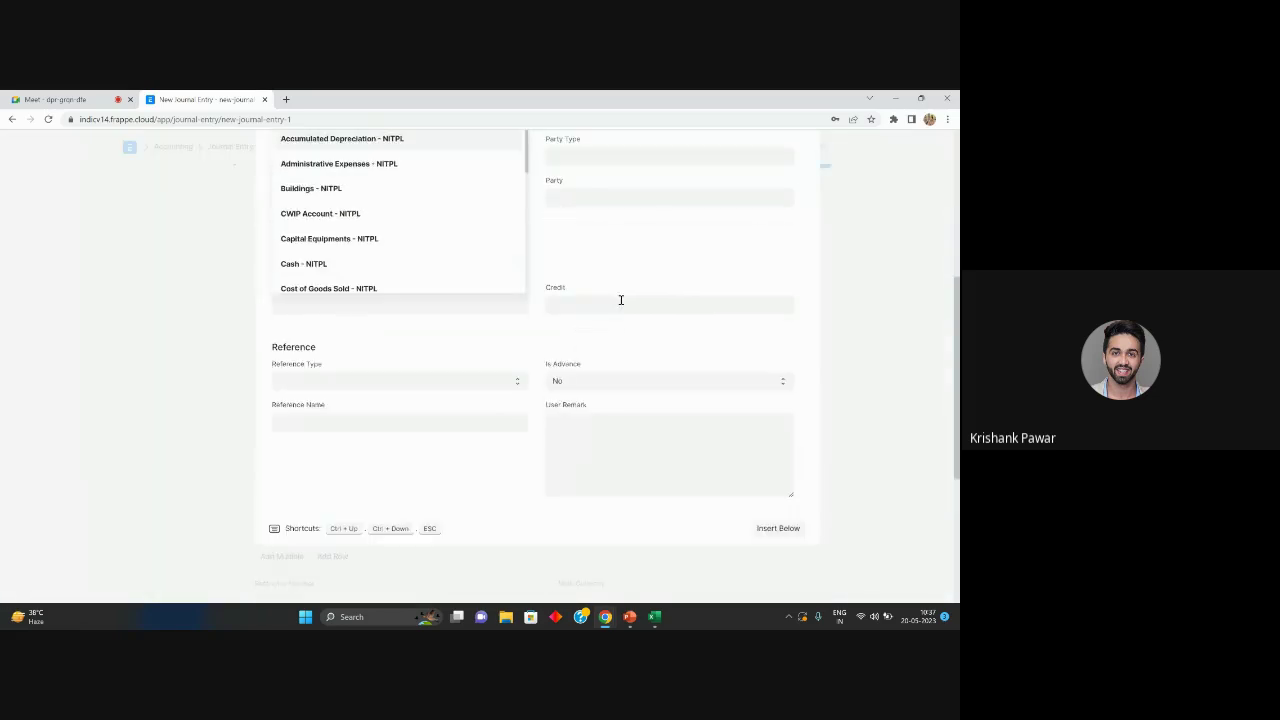
{"action": "scroll", "coordinate": [620, 300], "scroll_direction": "up", "scroll_amount": 1}
{"action": "scroll", "coordinate": [619, 268], "scroll_direction": "up", "scroll_amount": 2}
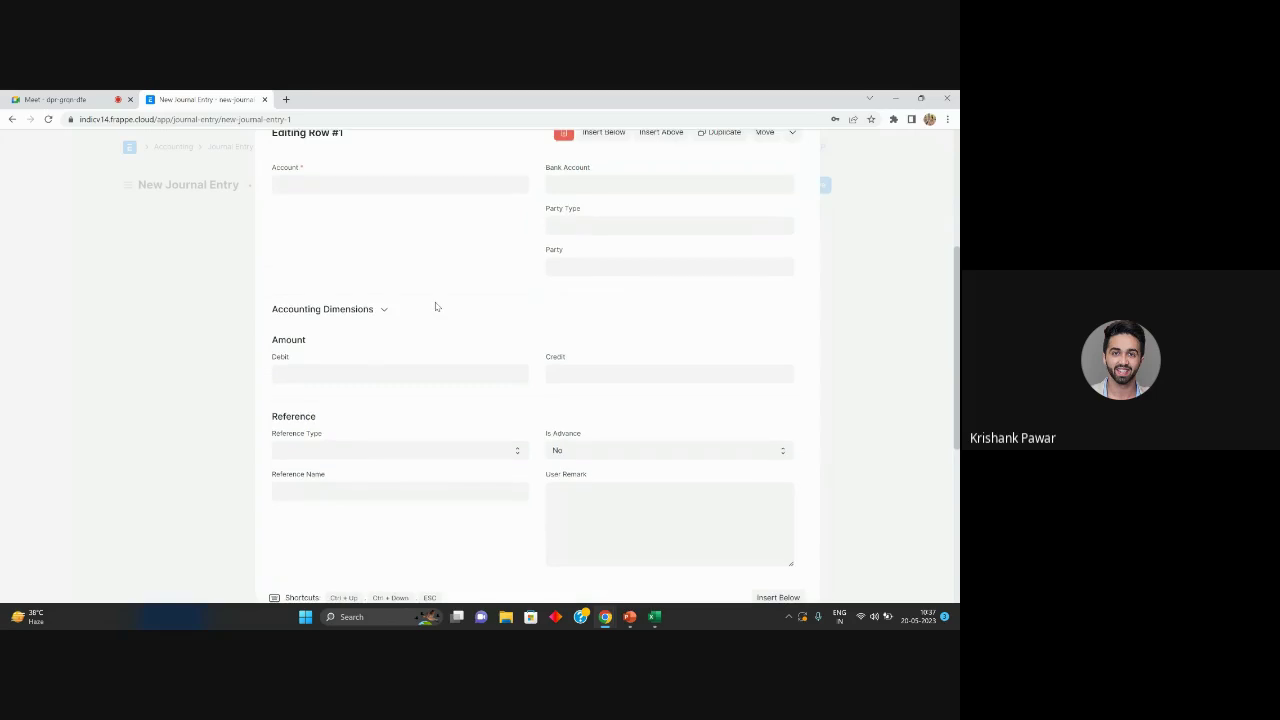
{"action": "scroll", "coordinate": [313, 467], "scroll_direction": "down", "scroll_amount": 2}
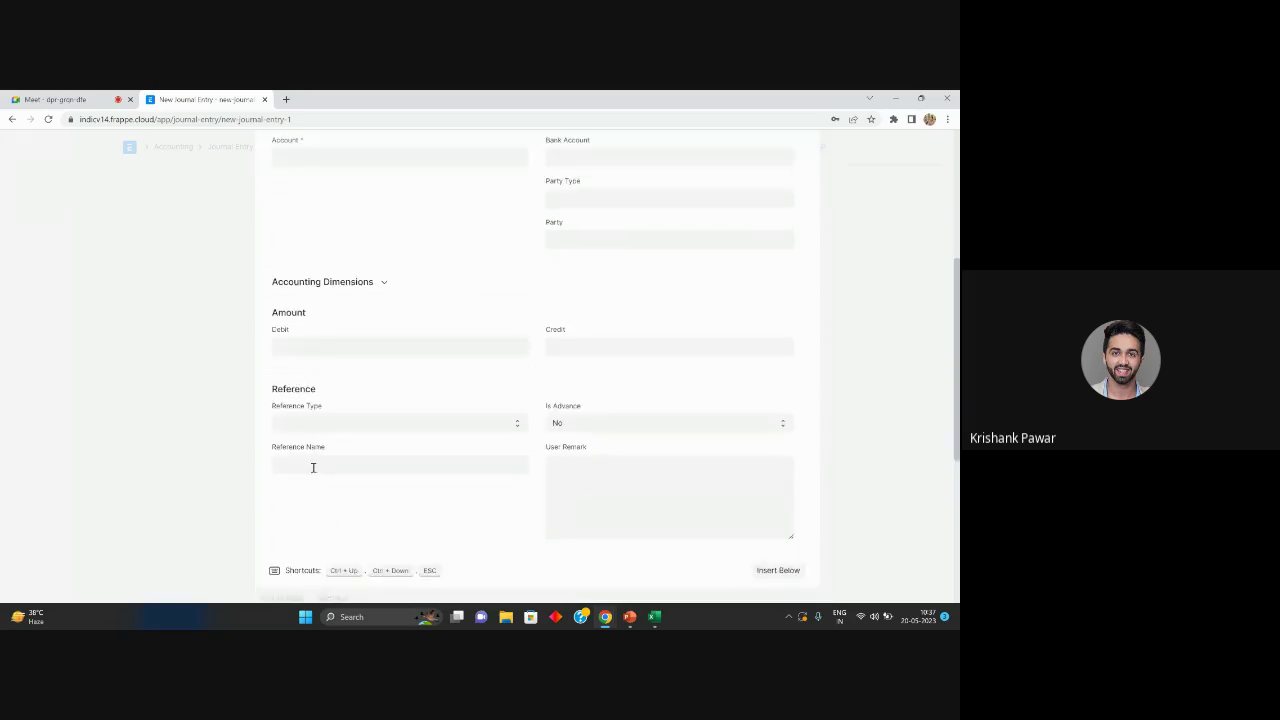
{"action": "left_click", "coordinate": [570, 469]}
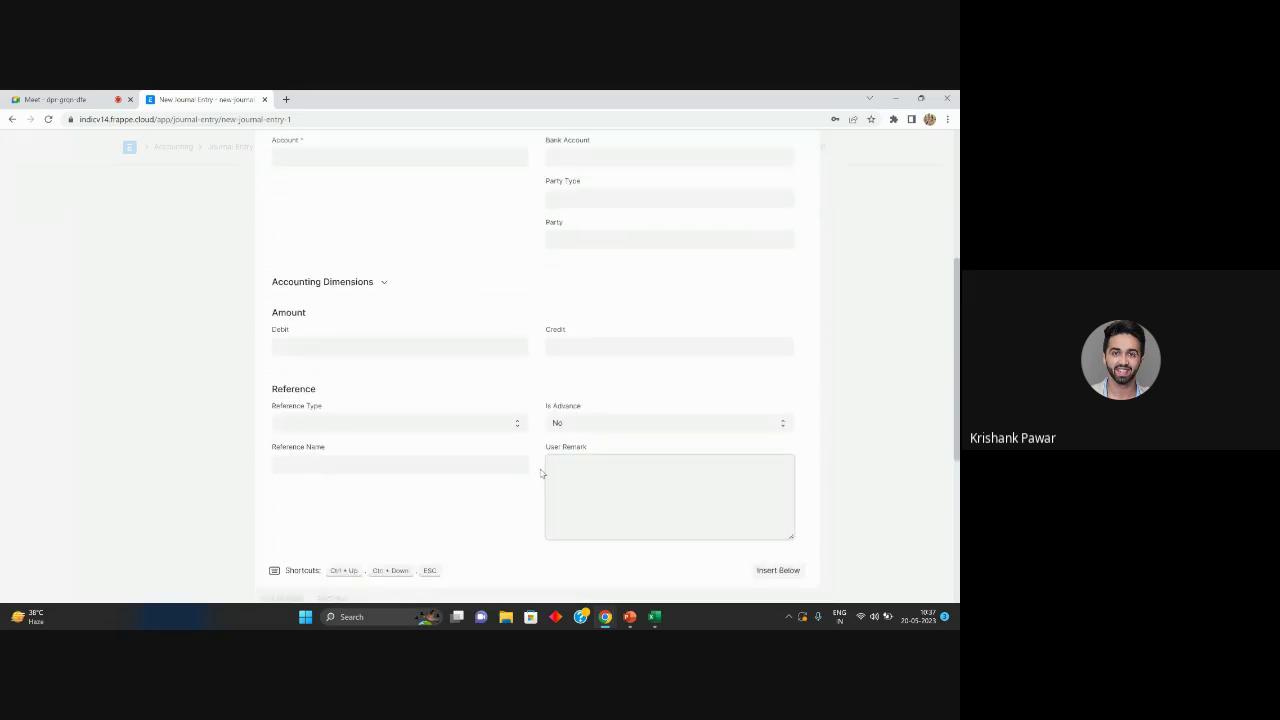
{"action": "scroll", "coordinate": [483, 436], "scroll_direction": "up", "scroll_amount": 3}
{"action": "key", "text": "Escape"}
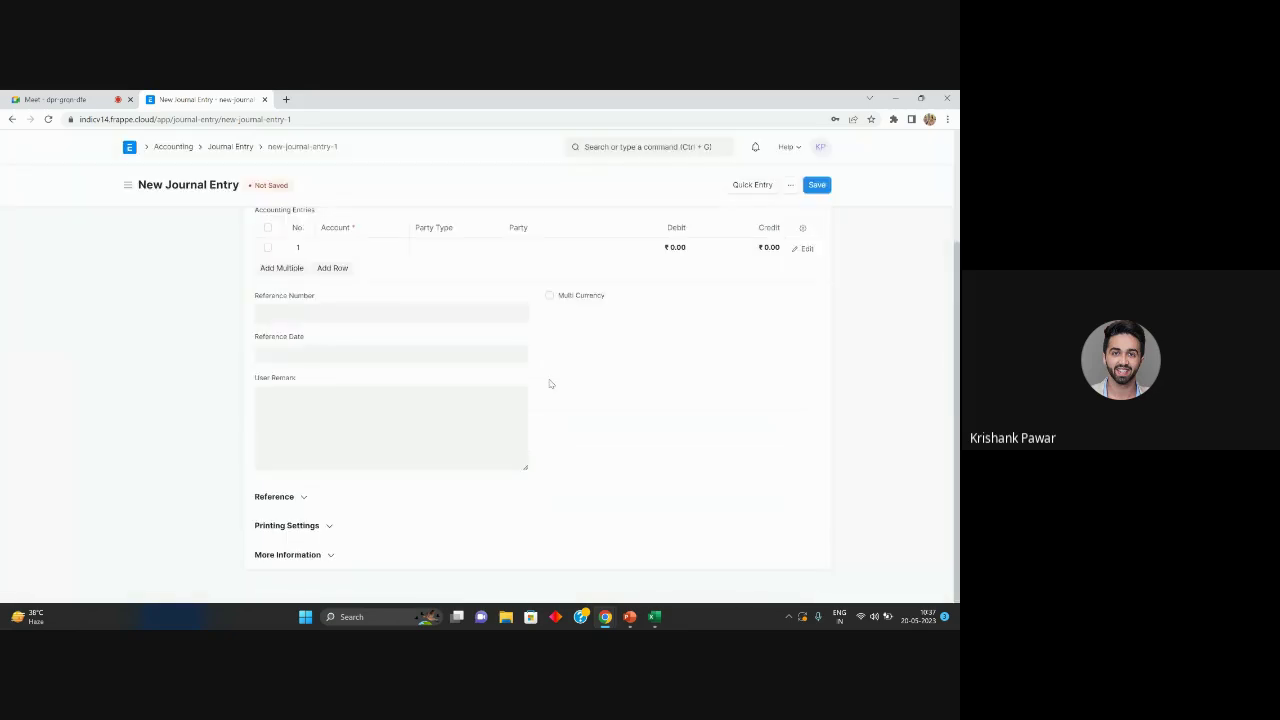
Switch back to the Excel workbook and examine the entries in the Account column G across the journal's transactions
{"action": "key", "text": "alt+Tab"}
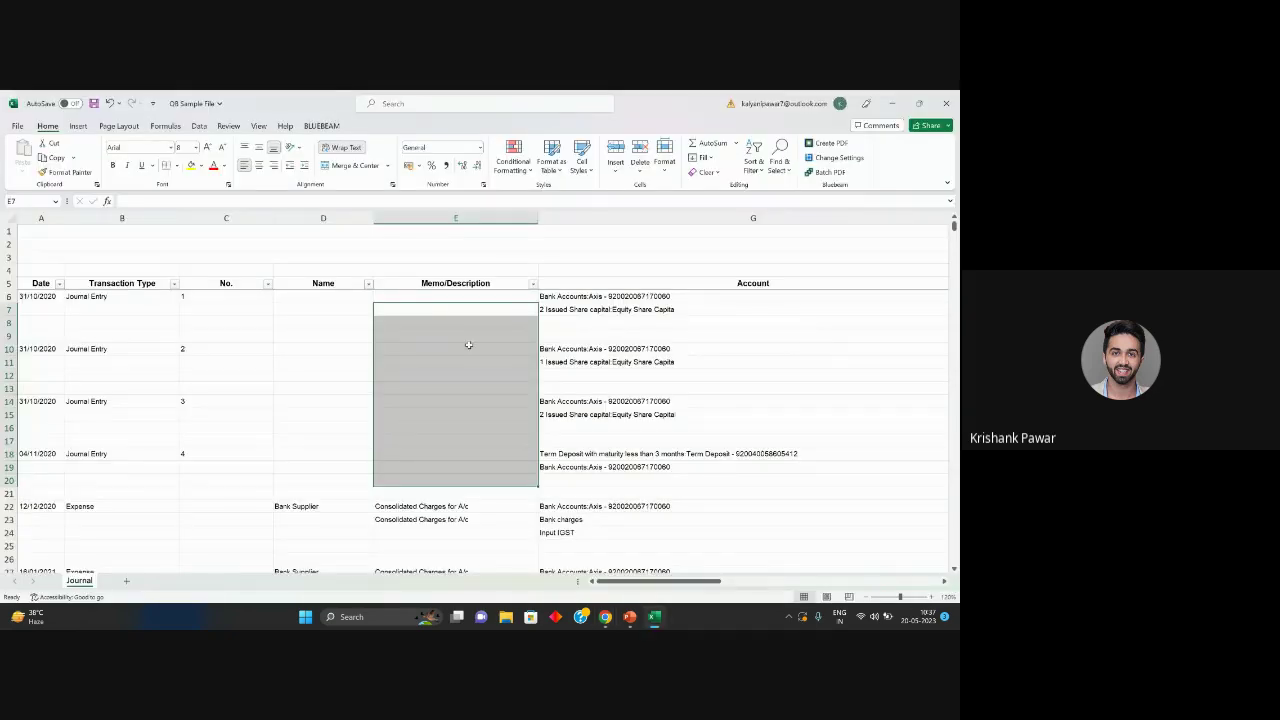
{"action": "left_click", "coordinate": [674, 210]}
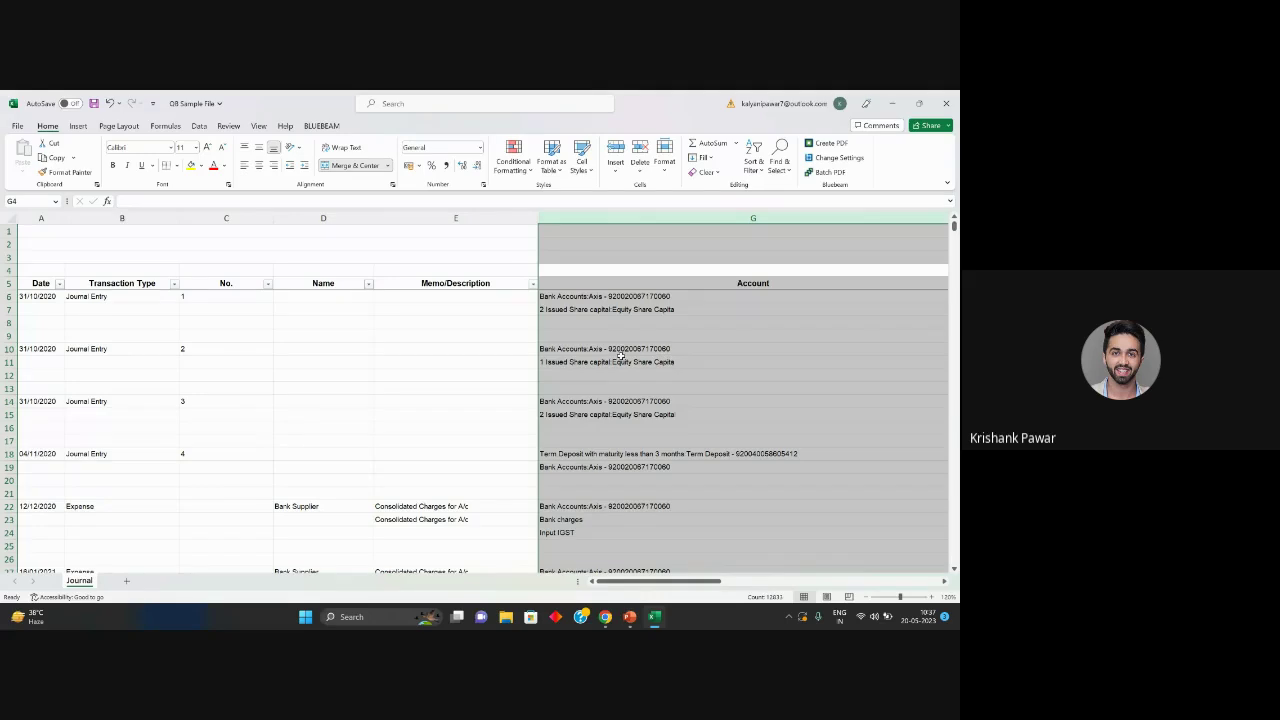
{"action": "left_click", "coordinate": [660, 350]}
{"action": "left_click", "coordinate": [666, 440]}
{"action": "scroll", "coordinate": [691, 423], "scroll_direction": "down", "scroll_amount": 14}
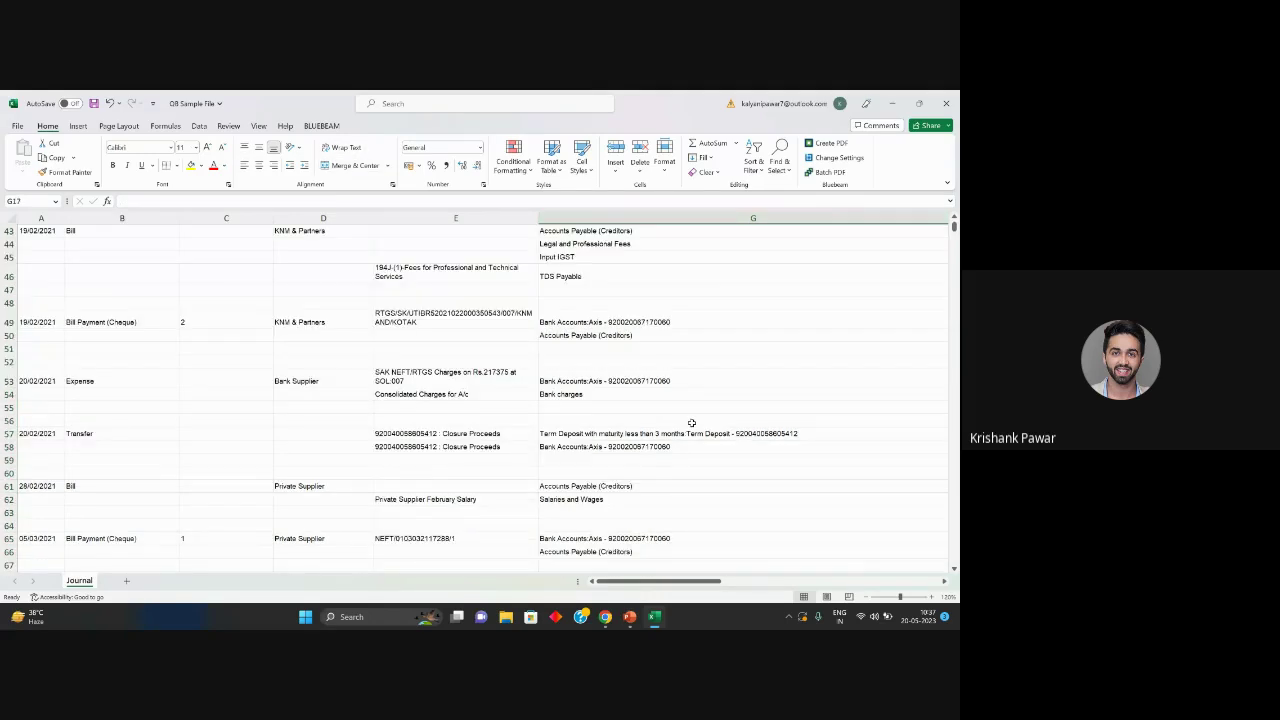
{"action": "scroll", "coordinate": [691, 423], "scroll_direction": "down", "scroll_amount": 12}
{"action": "scroll", "coordinate": [637, 427], "scroll_direction": "down", "scroll_amount": 20}
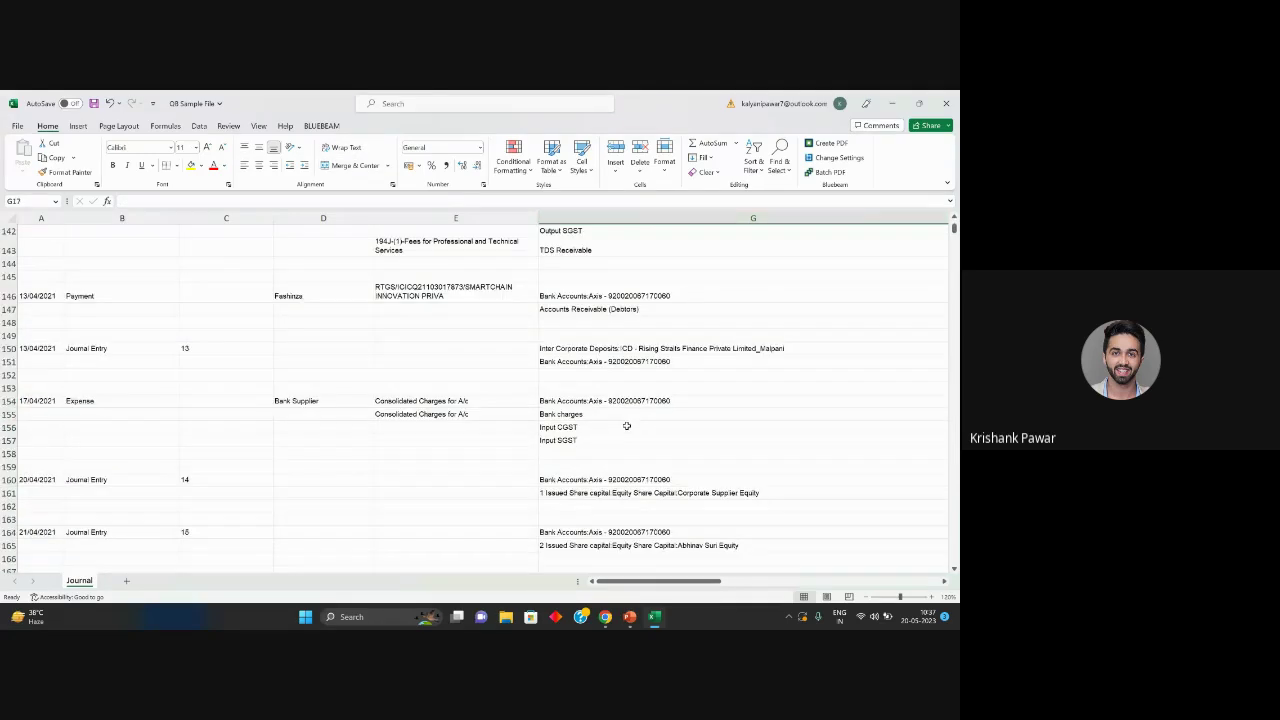
{"action": "scroll", "coordinate": [626, 426], "scroll_direction": "down", "scroll_amount": 9}
{"action": "scroll", "coordinate": [627, 421], "scroll_direction": "up", "scroll_amount": 8}
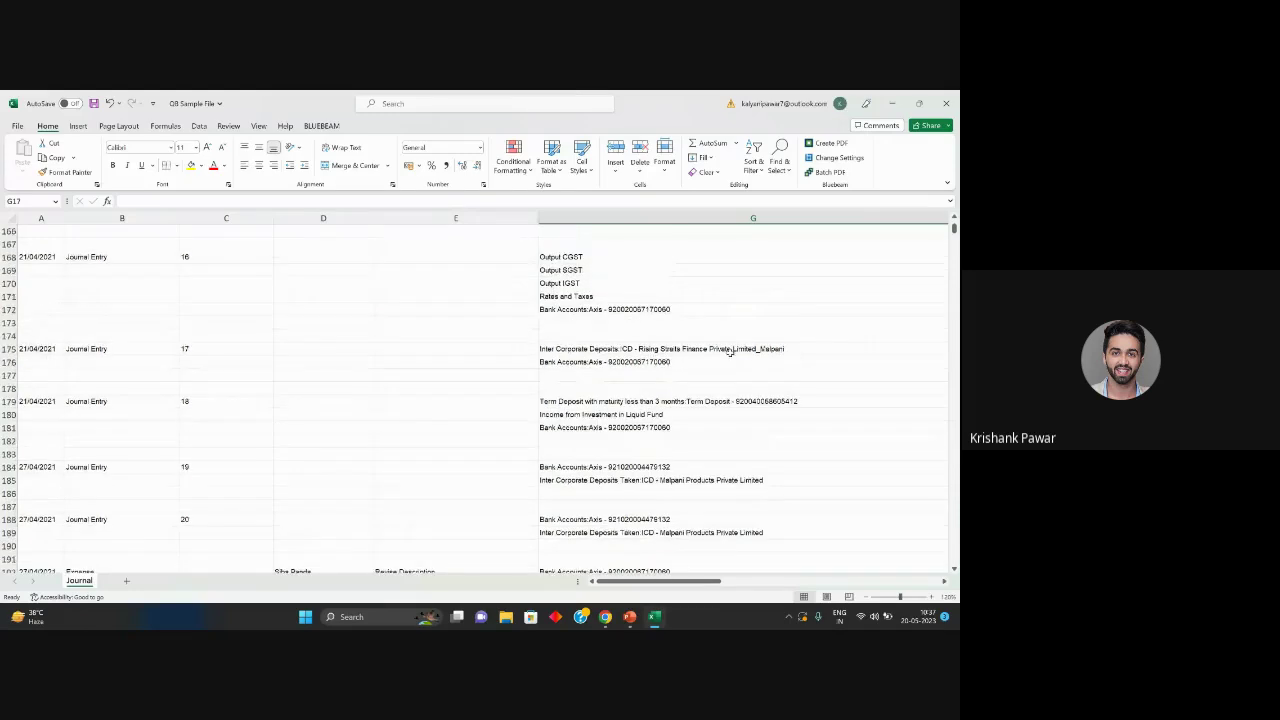
{"action": "scroll", "coordinate": [645, 425], "scroll_direction": "up", "scroll_amount": 1}
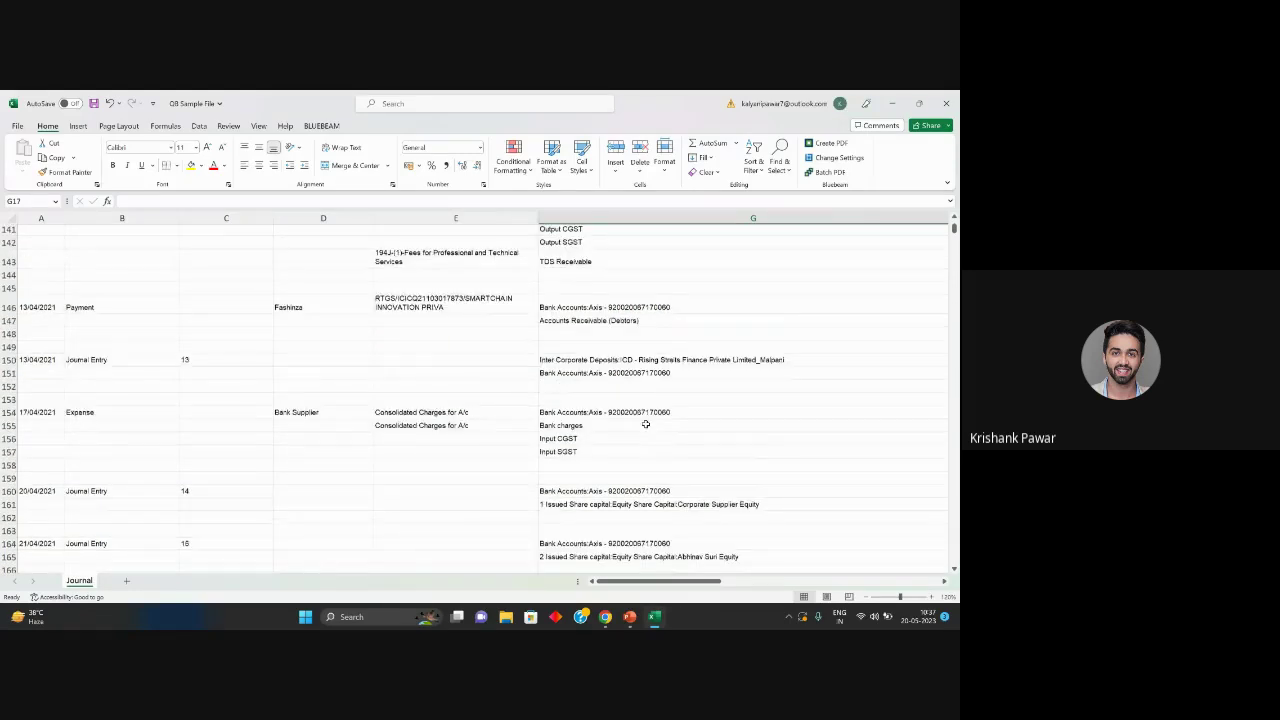
{"action": "scroll", "coordinate": [645, 424], "scroll_direction": "up", "scroll_amount": 3}
{"action": "scroll", "coordinate": [645, 424], "scroll_direction": "down", "scroll_amount": 6}
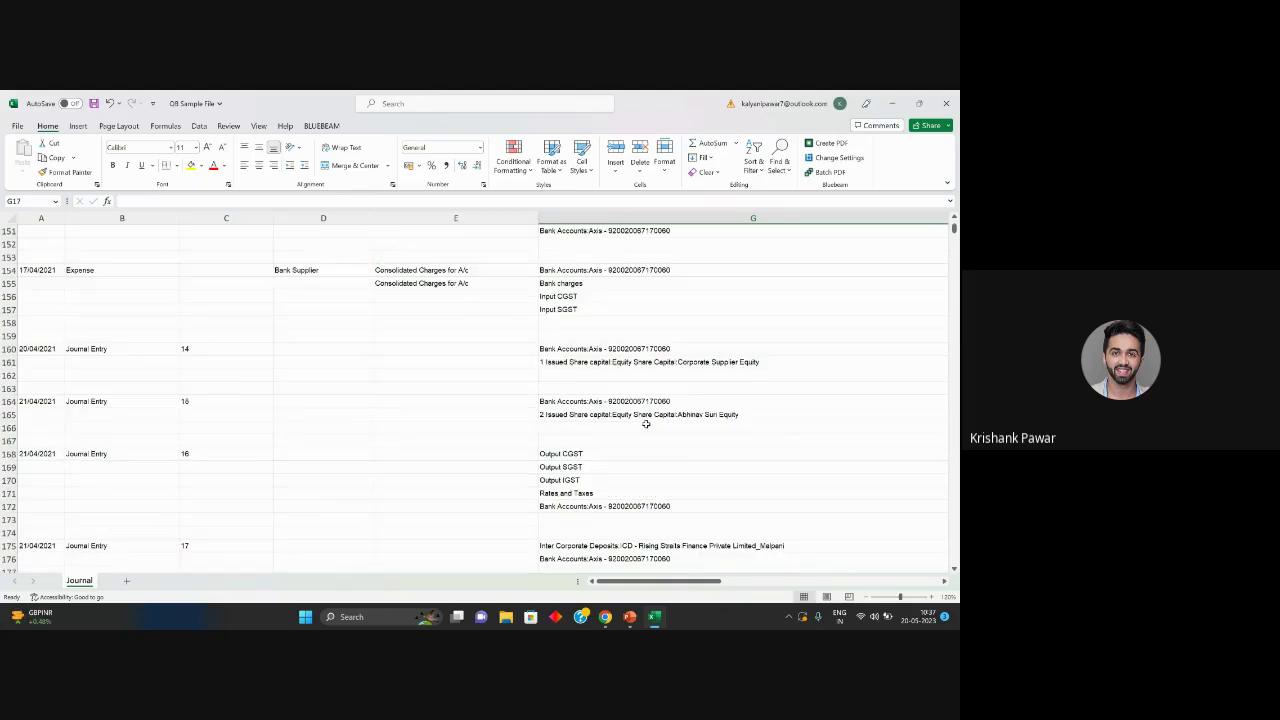
{"action": "scroll", "coordinate": [646, 424], "scroll_direction": "down", "scroll_amount": 2}
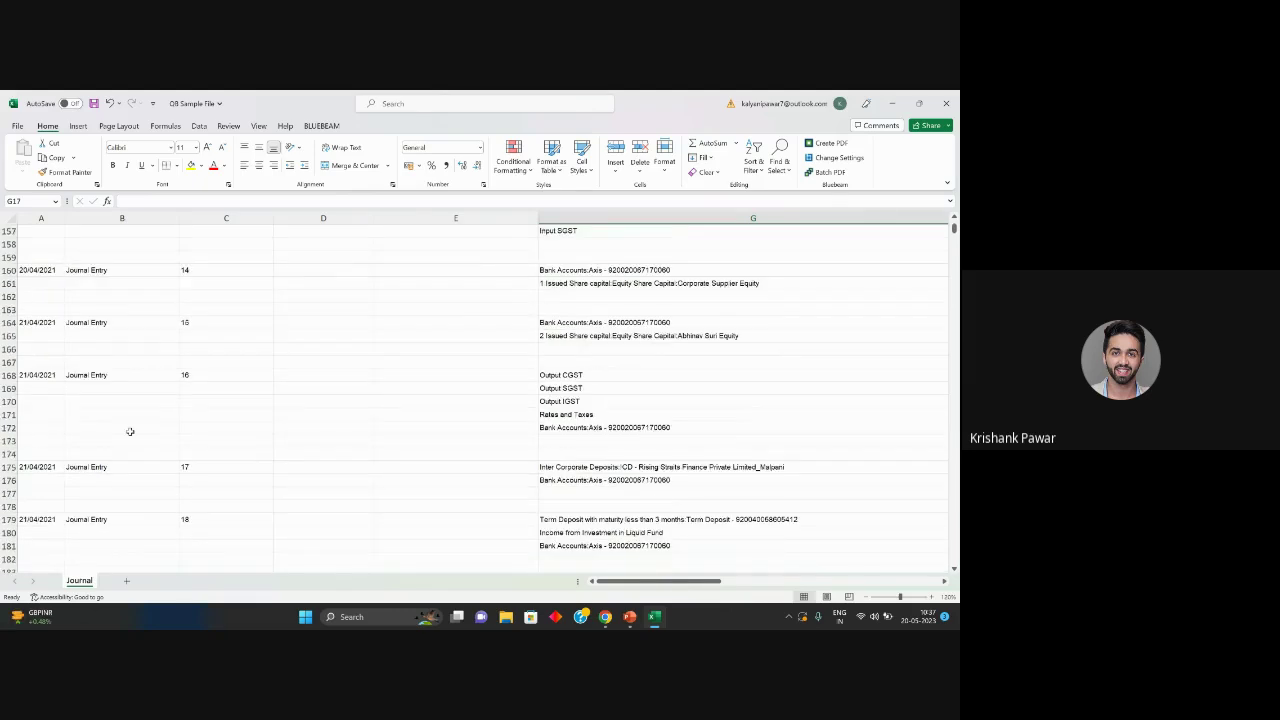
{"action": "scroll", "coordinate": [130, 431], "scroll_direction": "down", "scroll_amount": 14}
{"action": "scroll", "coordinate": [152, 404], "scroll_direction": "down", "scroll_amount": 7}
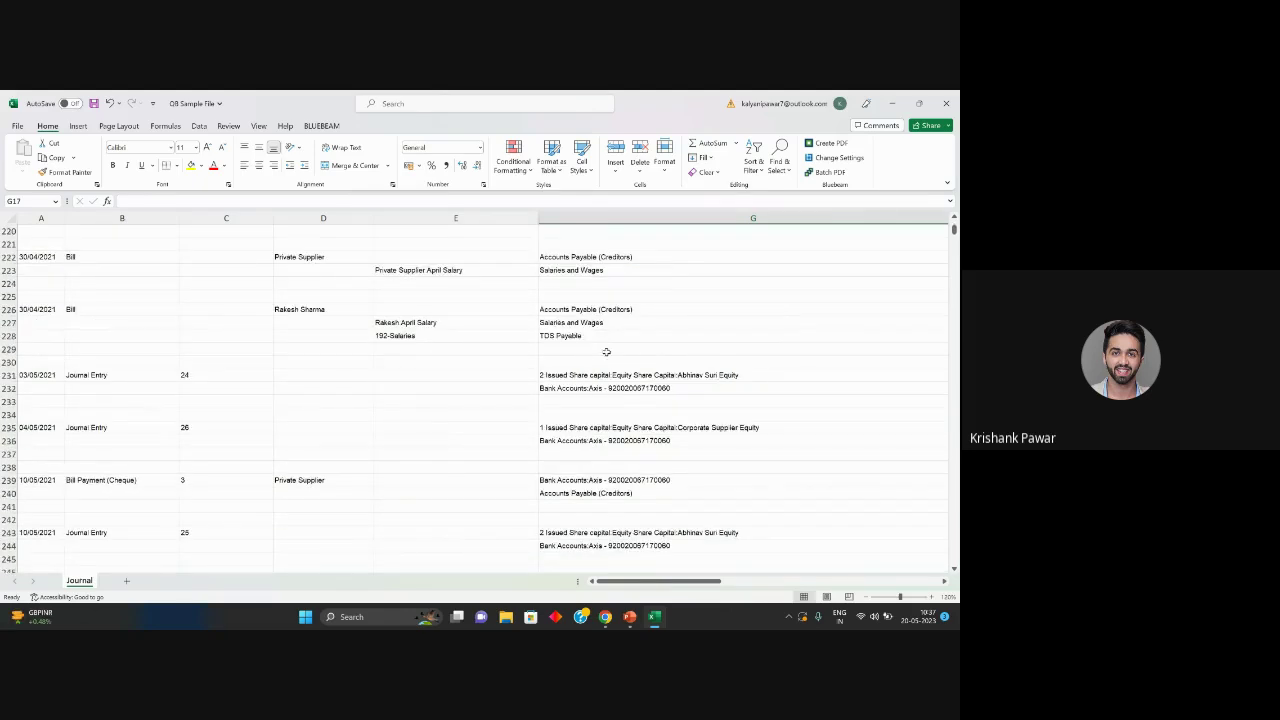
{"action": "scroll", "coordinate": [606, 351], "scroll_direction": "up", "scroll_amount": 3}
Return to the new journal entry in ERPNext and inspect the Account field of accounting entry row 1
{"action": "key", "text": "alt+Tab"}
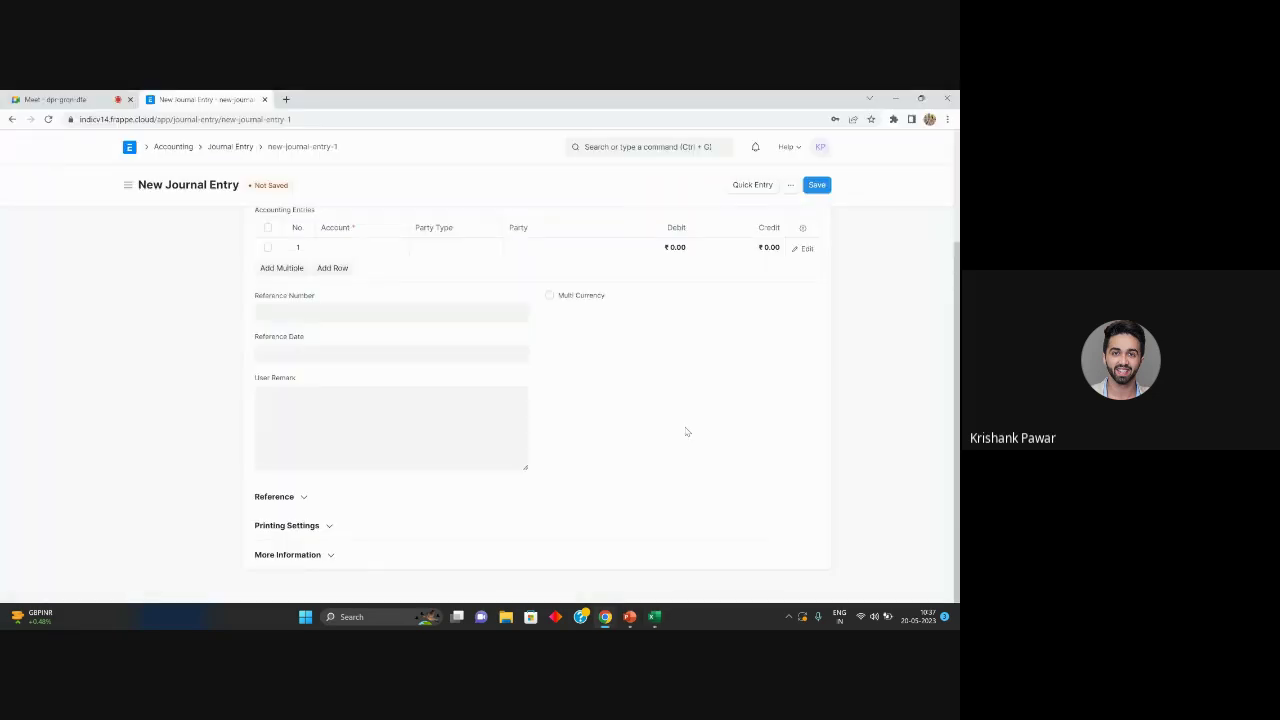
{"action": "left_click", "coordinate": [383, 245]}
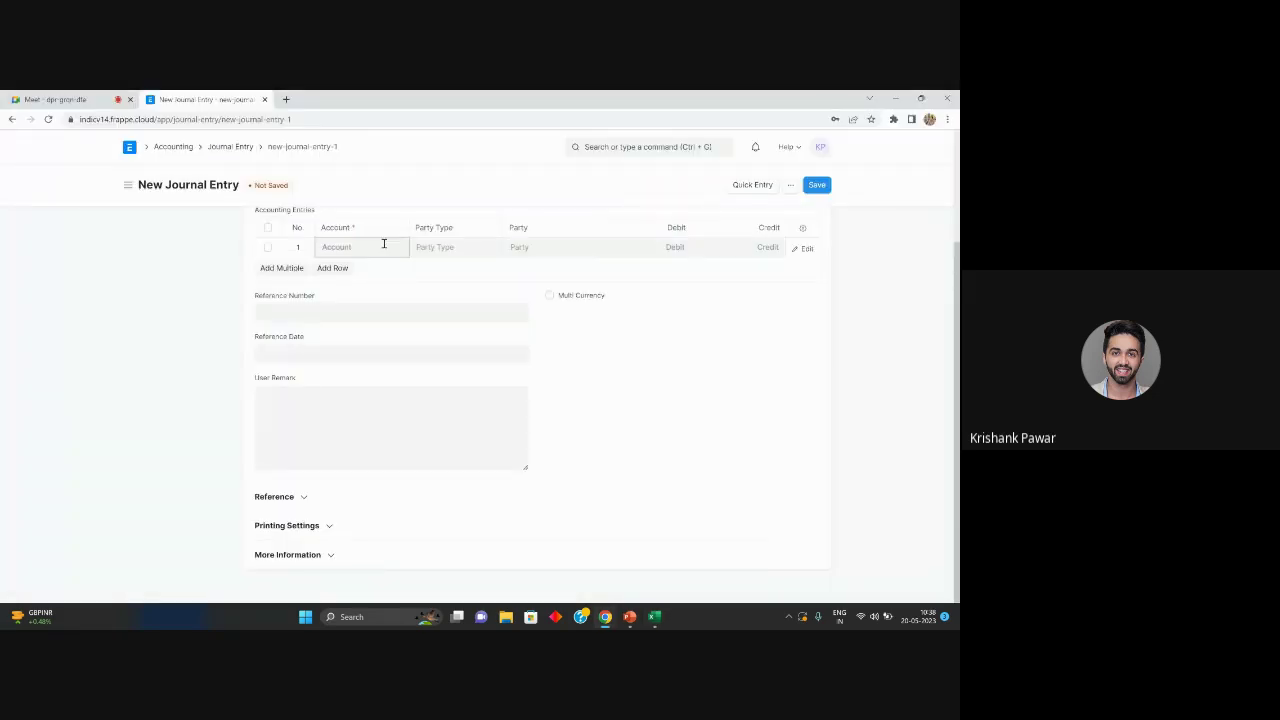
{"action": "left_click", "coordinate": [674, 311]}
Switch to the Excel journal and review the Debit and Credit headers in H5:I5 and the Customer header in J5
{"action": "key", "text": "alt+Tab"}
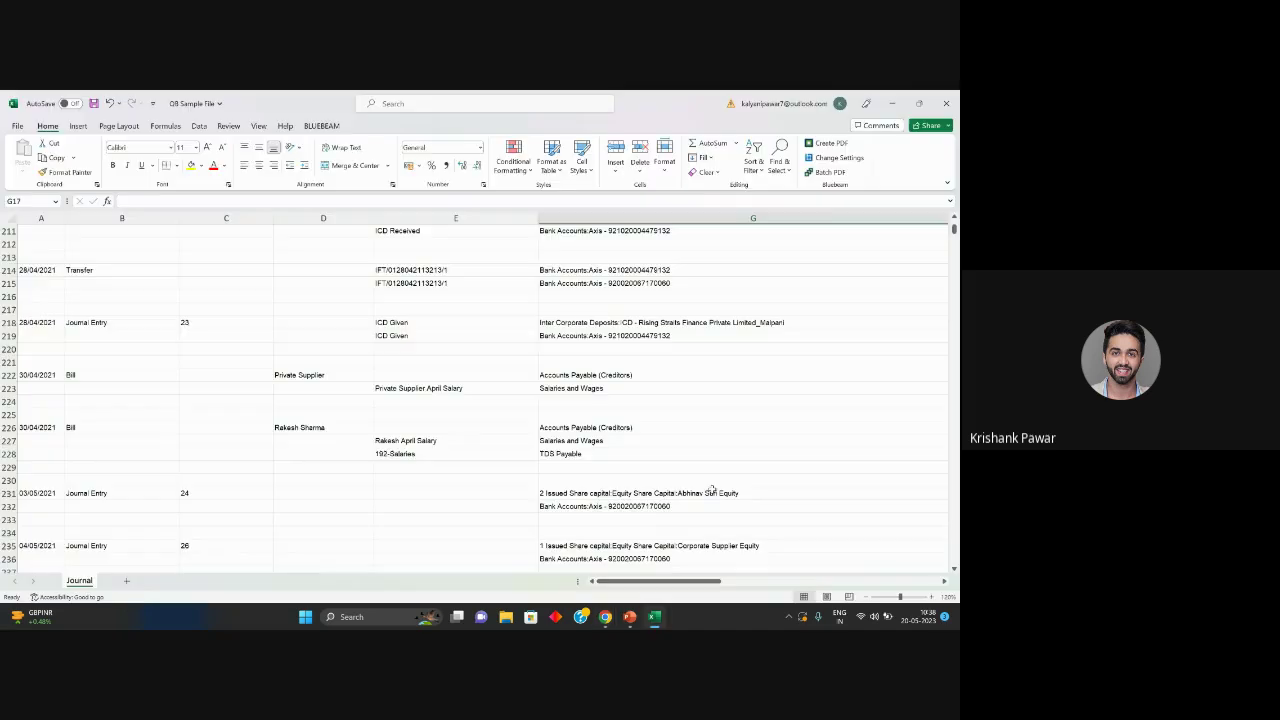
{"action": "left_click_drag", "start_coordinate": [688, 581], "coordinate": [816, 584]}
{"action": "scroll", "coordinate": [741, 307], "scroll_direction": "up", "scroll_amount": 20}
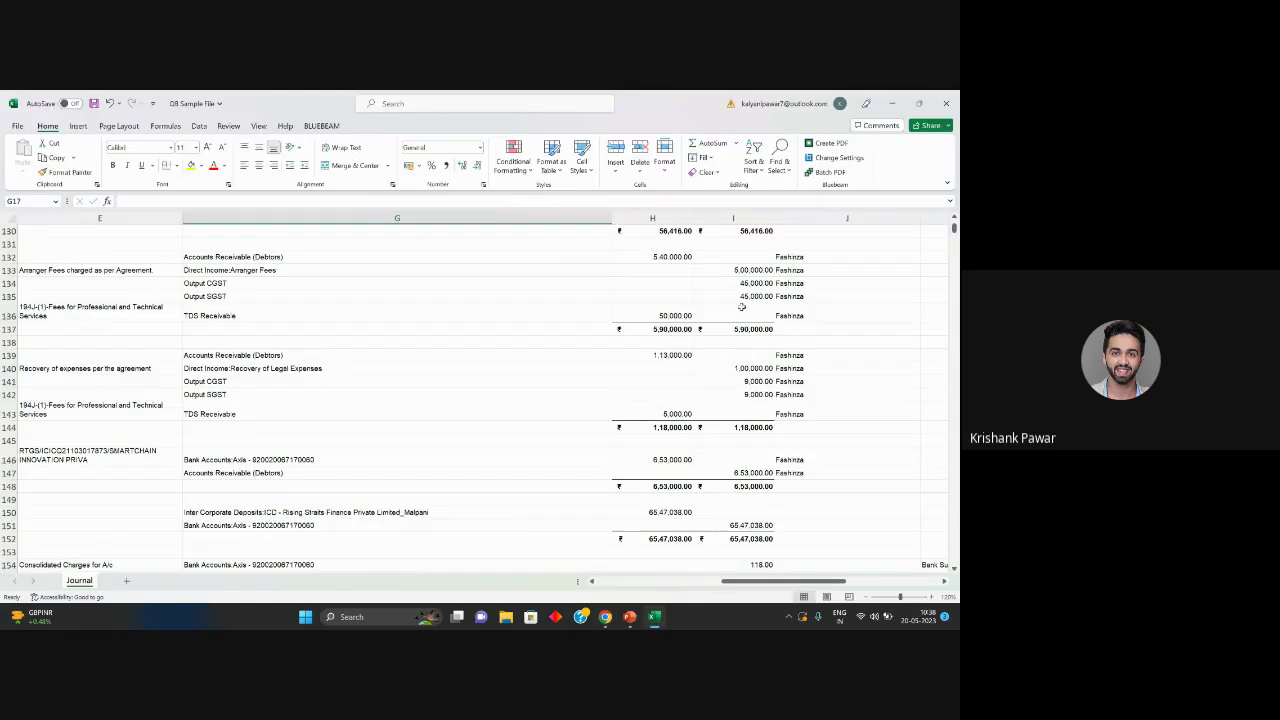
{"action": "scroll", "coordinate": [741, 307], "scroll_direction": "up", "scroll_amount": 17}
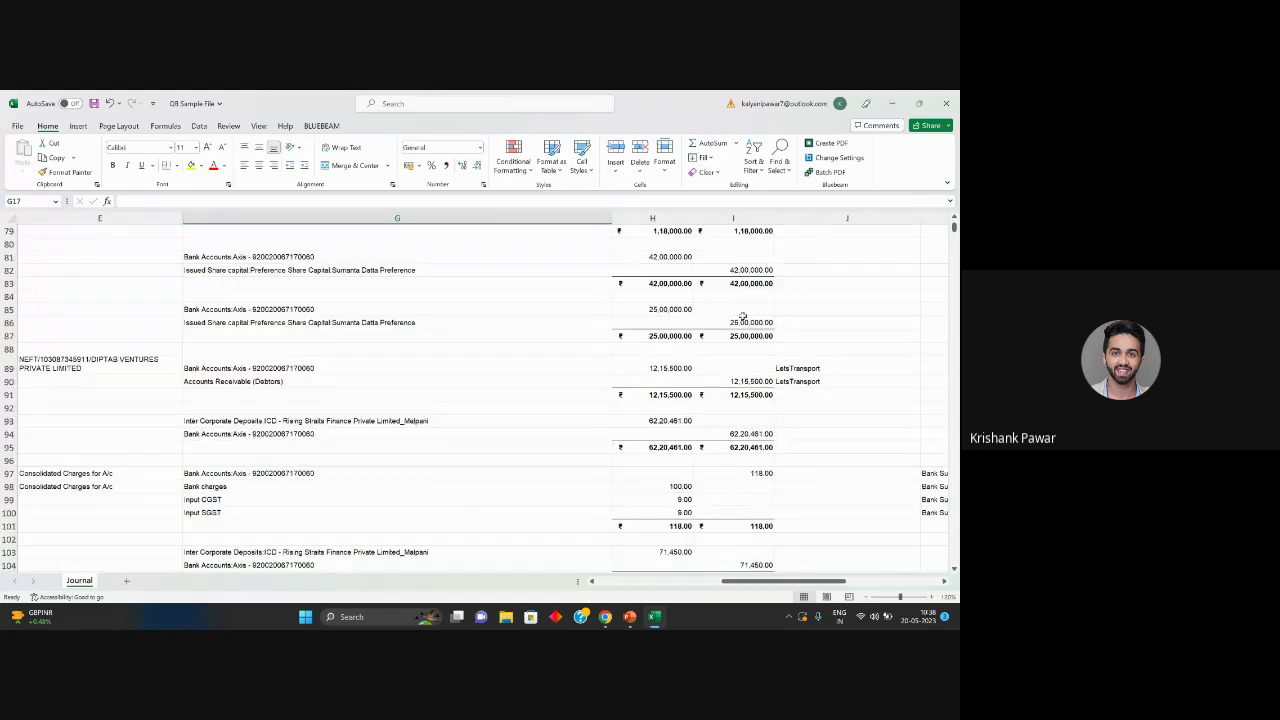
{"action": "scroll", "coordinate": [743, 316], "scroll_direction": "up", "scroll_amount": 20}
{"action": "scroll", "coordinate": [660, 369], "scroll_direction": "up", "scroll_amount": 3}
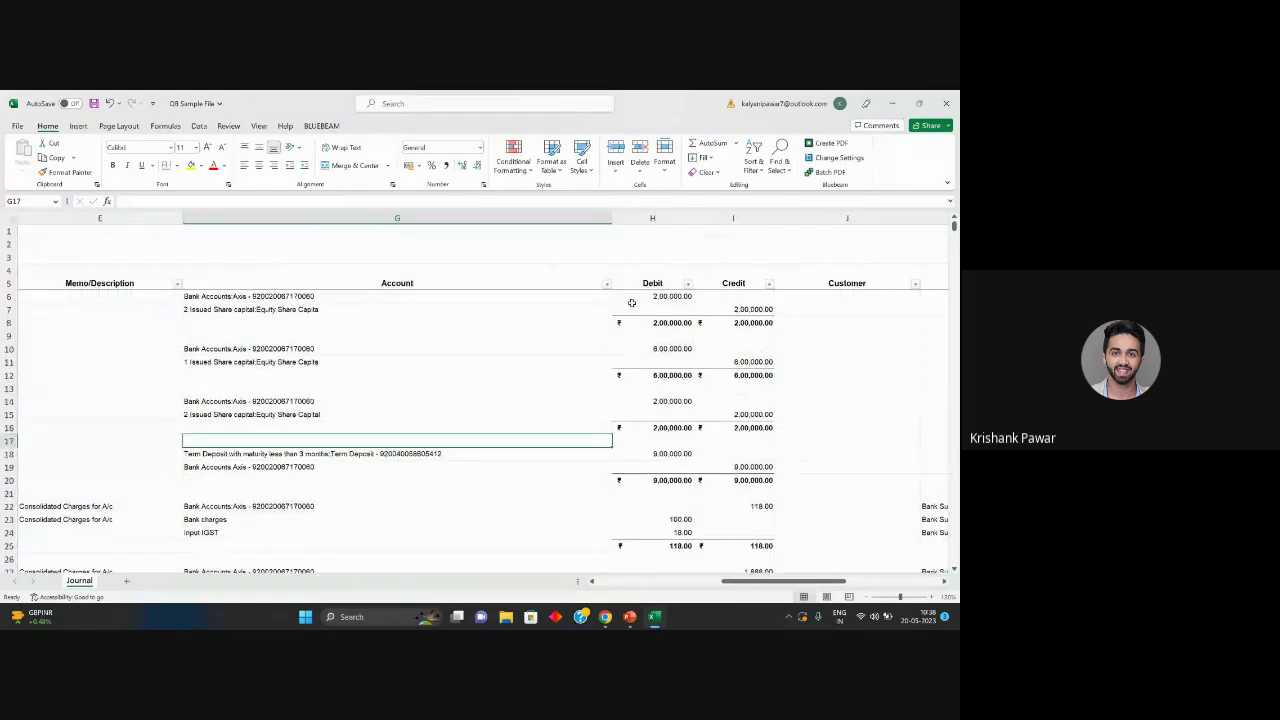
{"action": "left_click_drag", "start_coordinate": [660, 283], "coordinate": [740, 284]}
{"action": "left_click", "coordinate": [840, 285]}
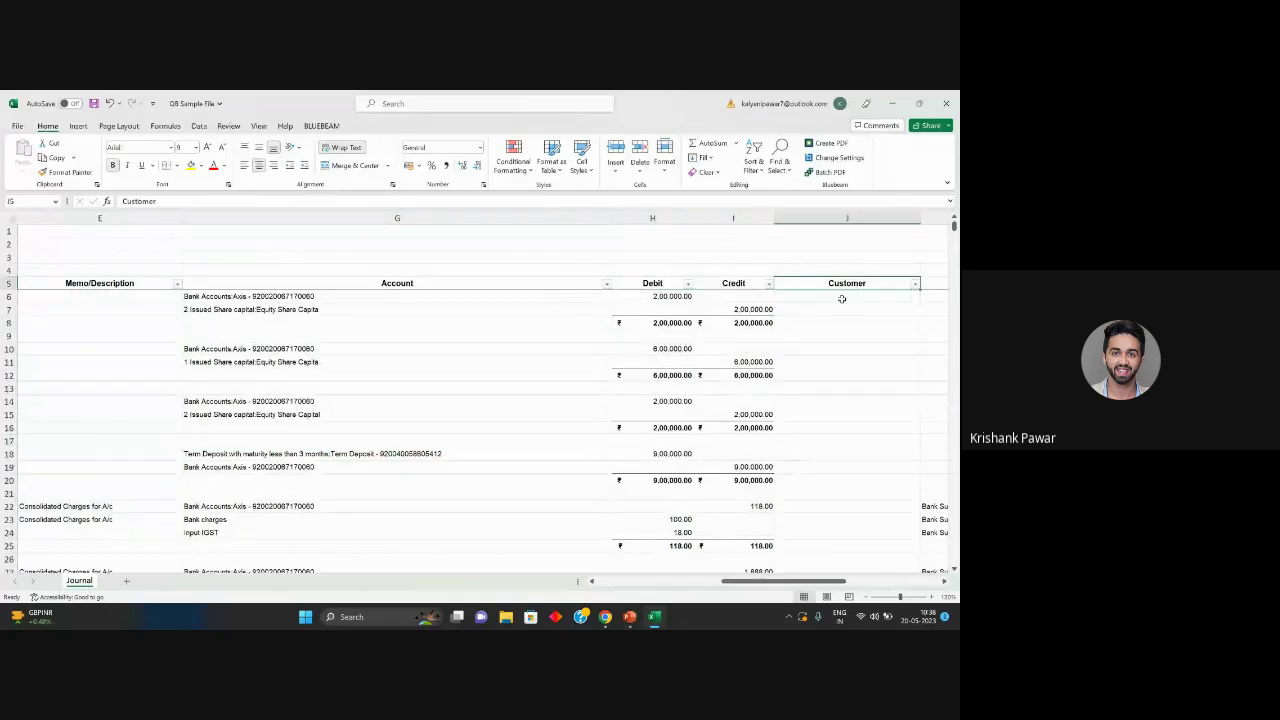
Inspect the Supplier column K next to the Customer column, from its header in K5 through the supplier entries below
{"action": "left_click_drag", "start_coordinate": [812, 584], "coordinate": [872, 582]}
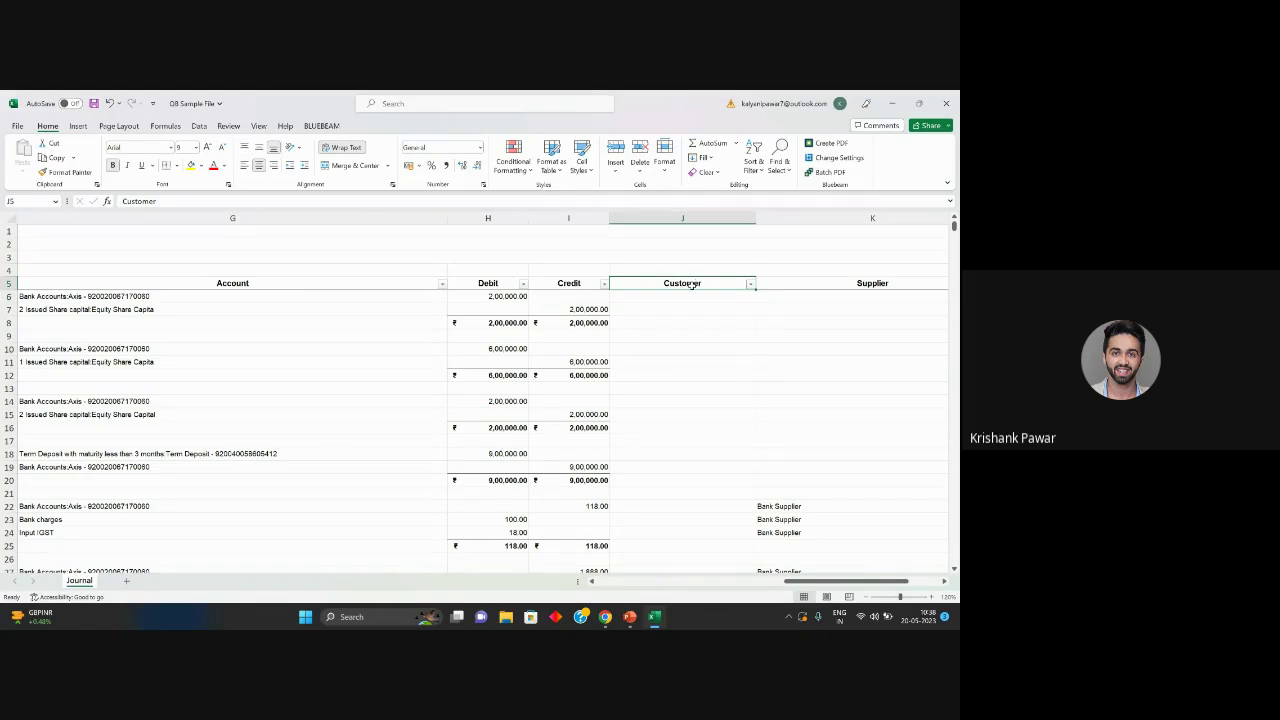
{"action": "left_click", "coordinate": [816, 286]}
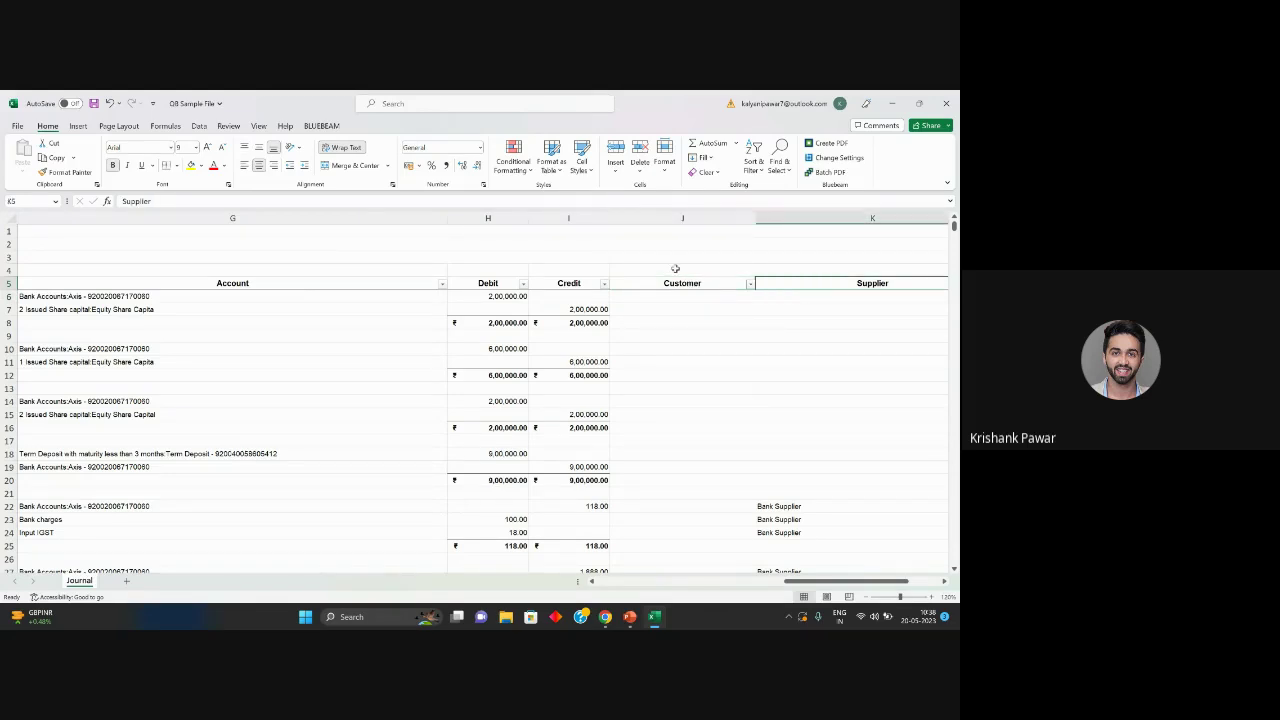
{"action": "scroll", "coordinate": [789, 436], "scroll_direction": "down", "scroll_amount": 3}
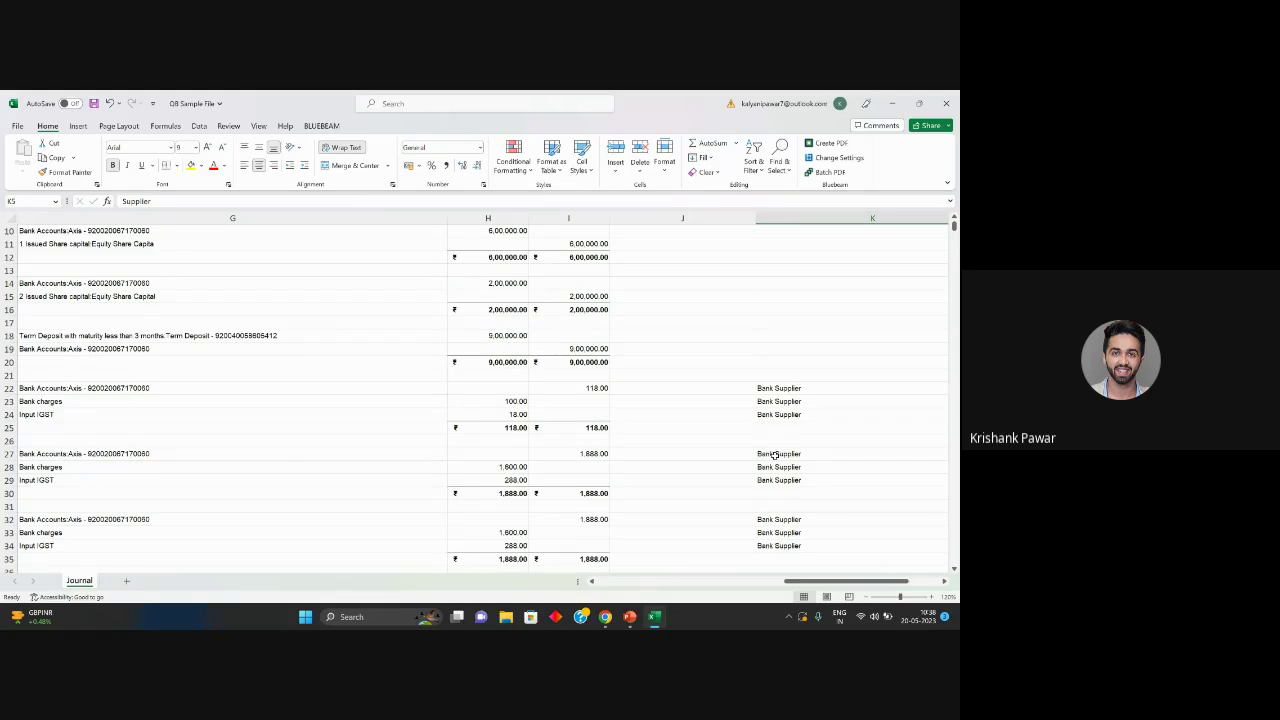
{"action": "scroll", "coordinate": [760, 425], "scroll_direction": "down", "scroll_amount": 1}
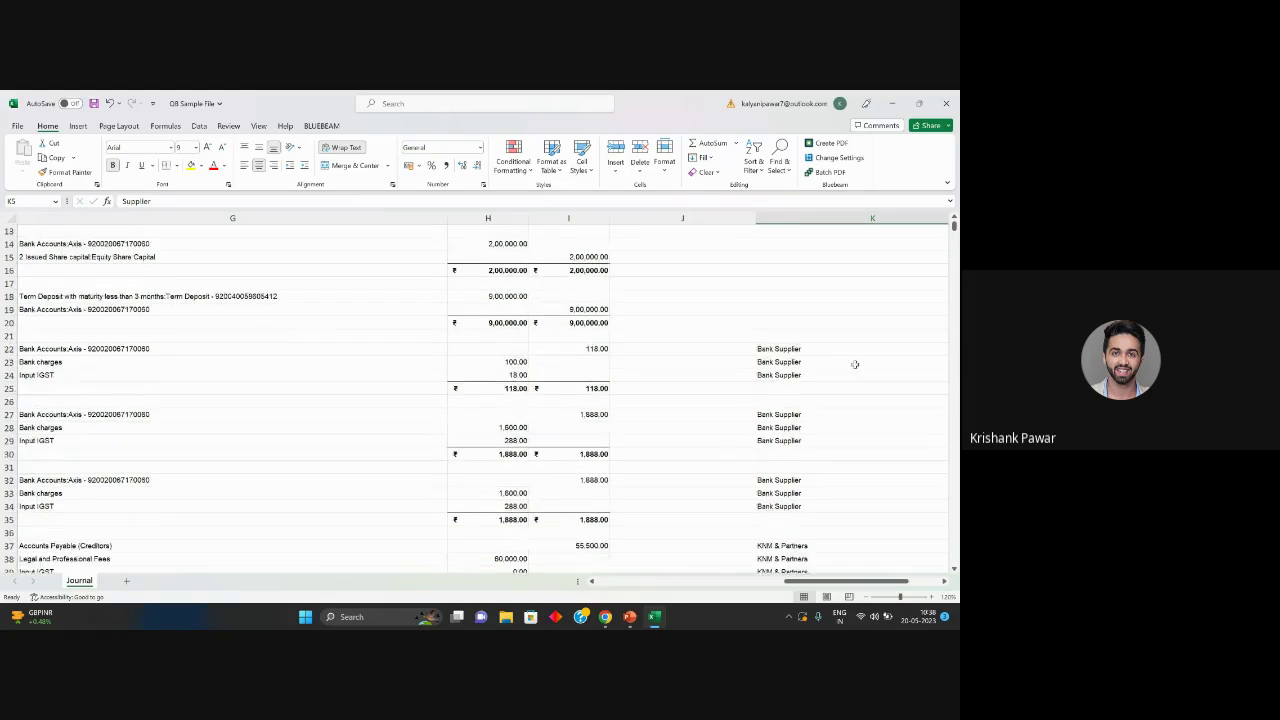
{"action": "scroll", "coordinate": [776, 467], "scroll_direction": "down", "scroll_amount": 3}
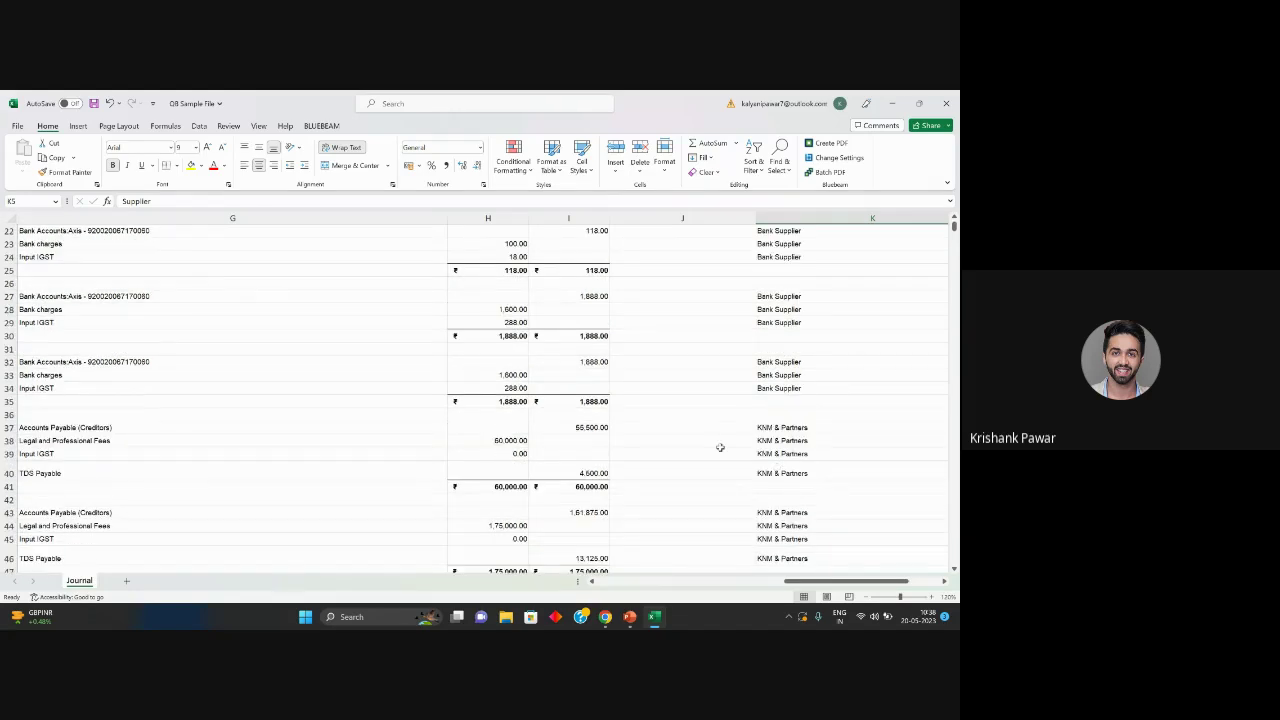
Switch to the new journal entry in ERPNext and inspect the Party Type options and the Party field of accounting entry row 1
{"action": "key", "text": "alt+Tab"}
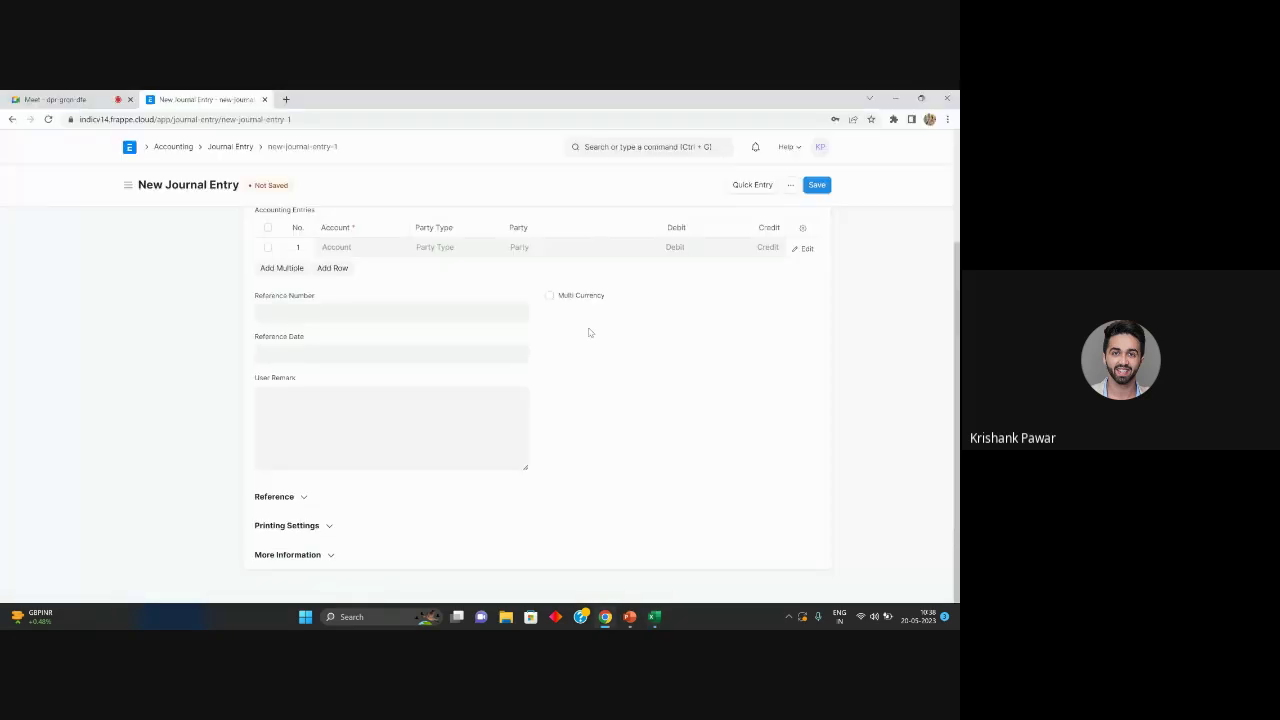
{"action": "scroll", "coordinate": [589, 332], "scroll_direction": "up", "scroll_amount": 1}
{"action": "left_click", "coordinate": [433, 303]}
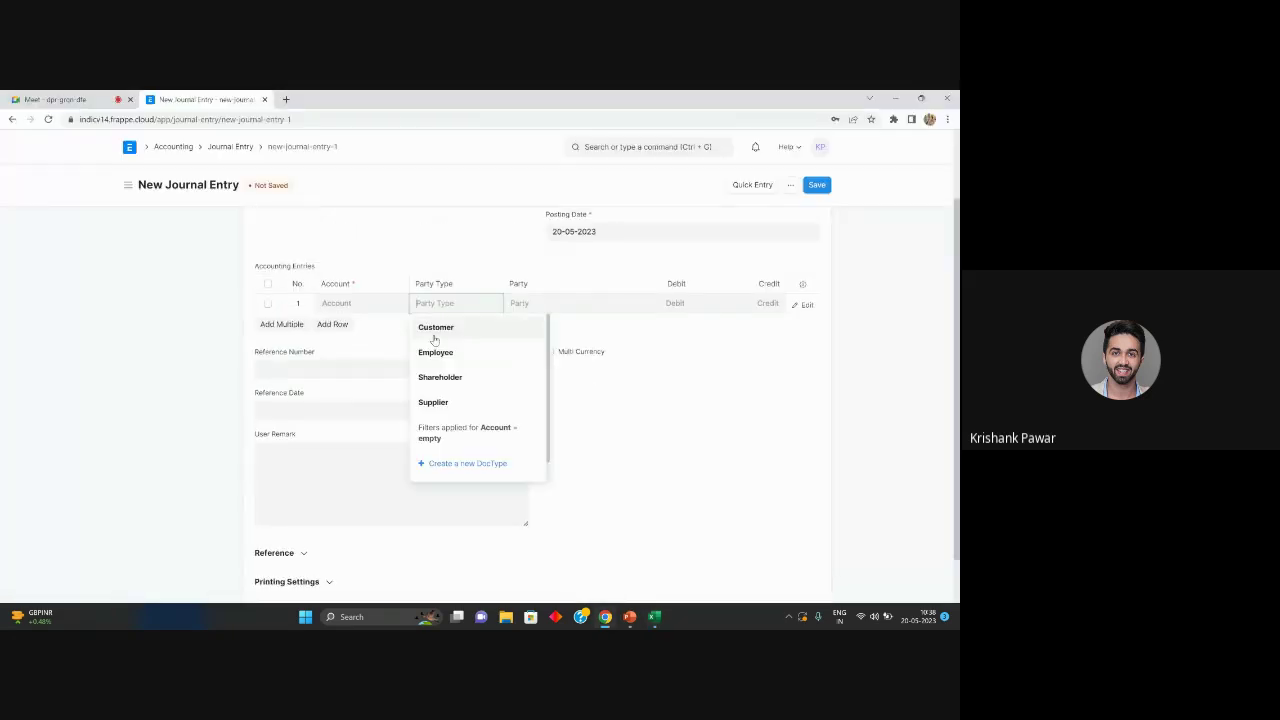
{"action": "left_click", "coordinate": [530, 308]}
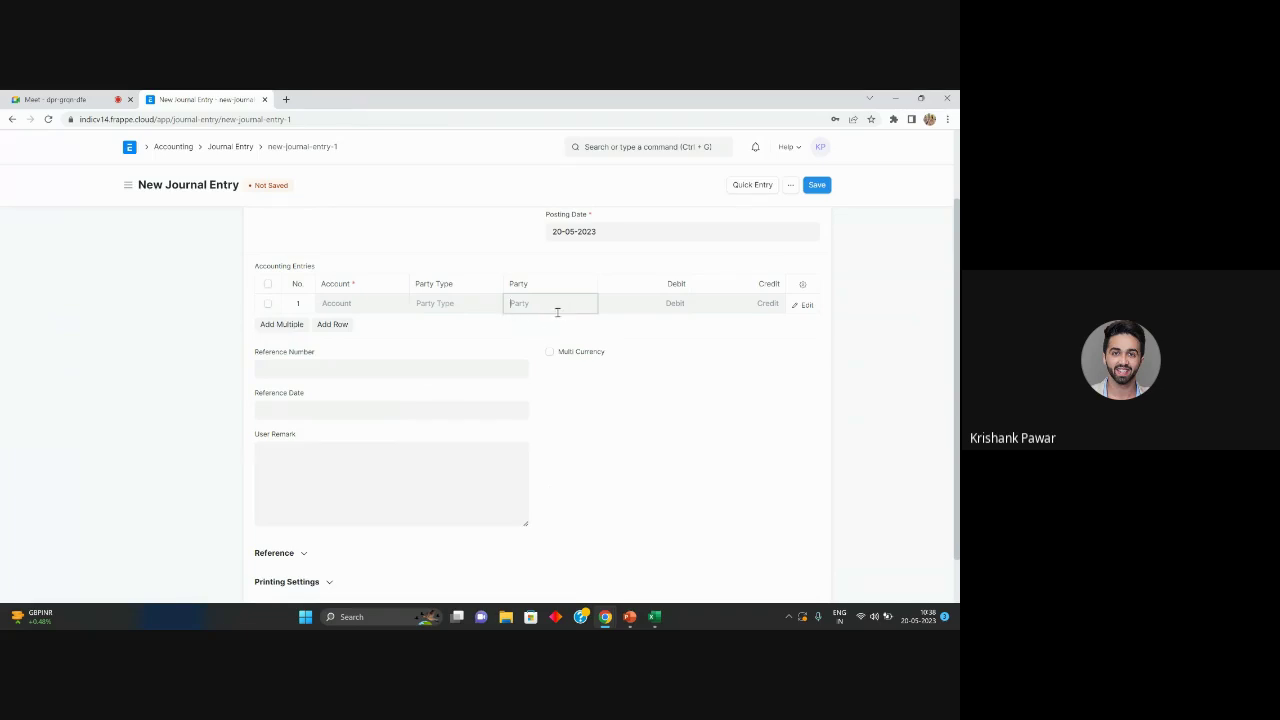
{"action": "left_click", "coordinate": [156, 363]}
{"action": "scroll", "coordinate": [327, 408], "scroll_direction": "up", "scroll_amount": 2}
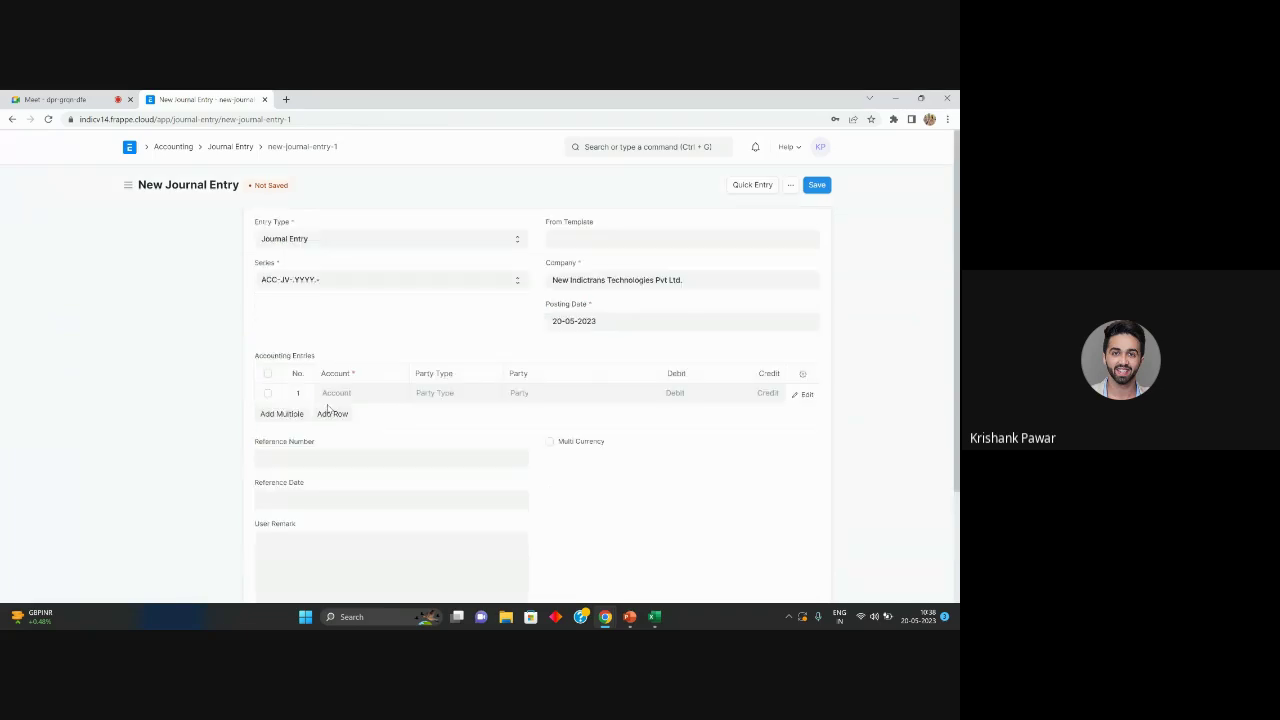
Return to the Excel journal and review its transactions from the Date column through the Account column, starting at the header row
{"action": "key", "text": "alt+Tab"}
{"action": "scroll", "coordinate": [640, 450], "scroll_direction": "down", "scroll_amount": 6}
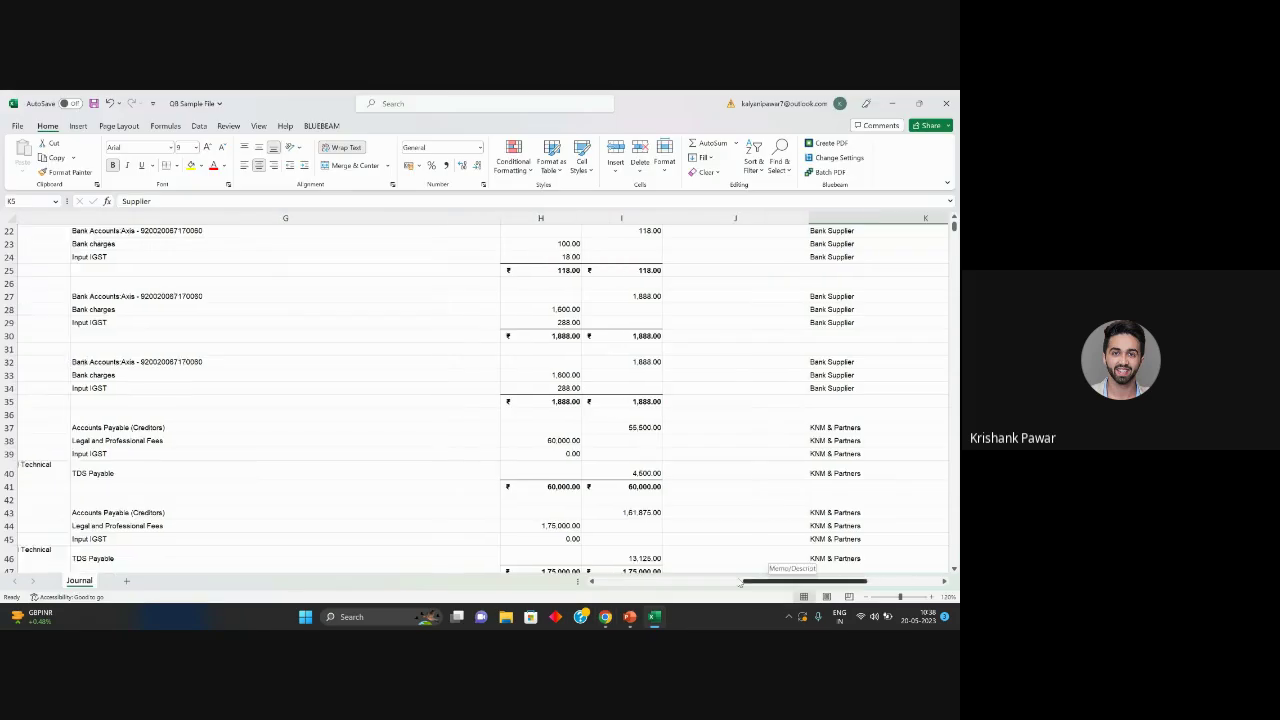
{"action": "scroll", "coordinate": [616, 571], "scroll_direction": "left", "scroll_amount": 1}
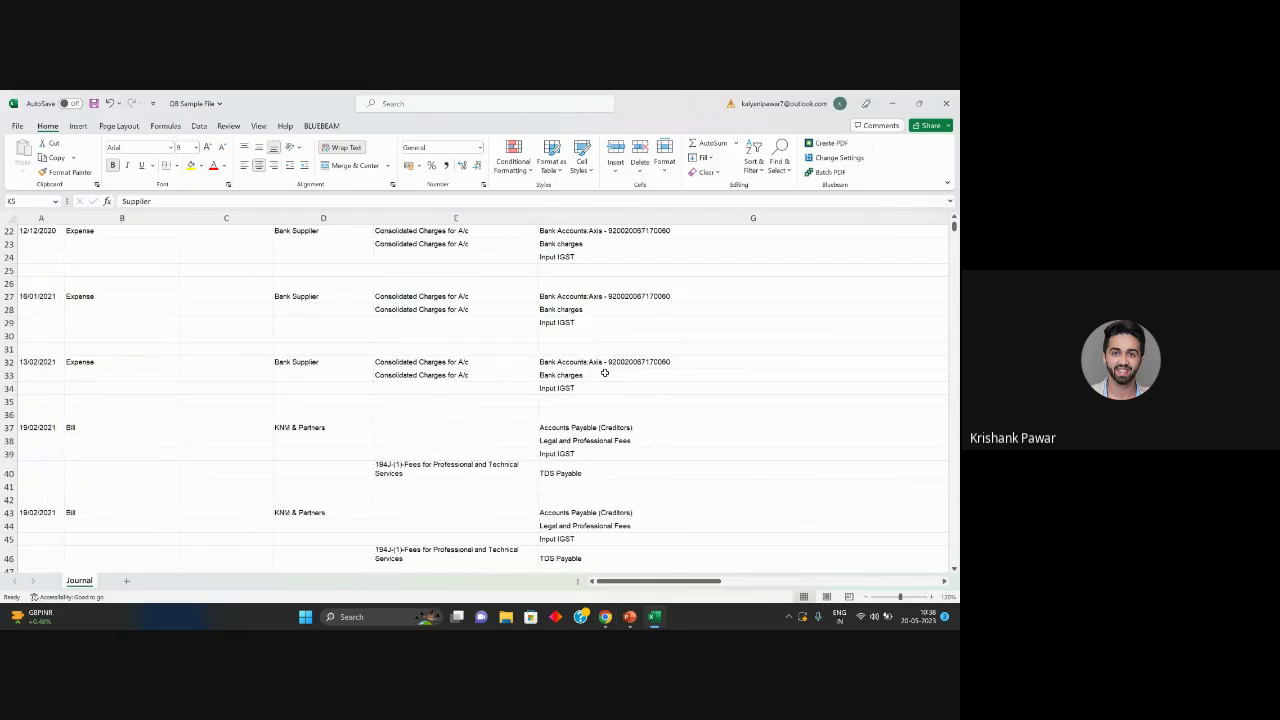
{"action": "scroll", "coordinate": [606, 377], "scroll_direction": "up", "scroll_amount": 7}
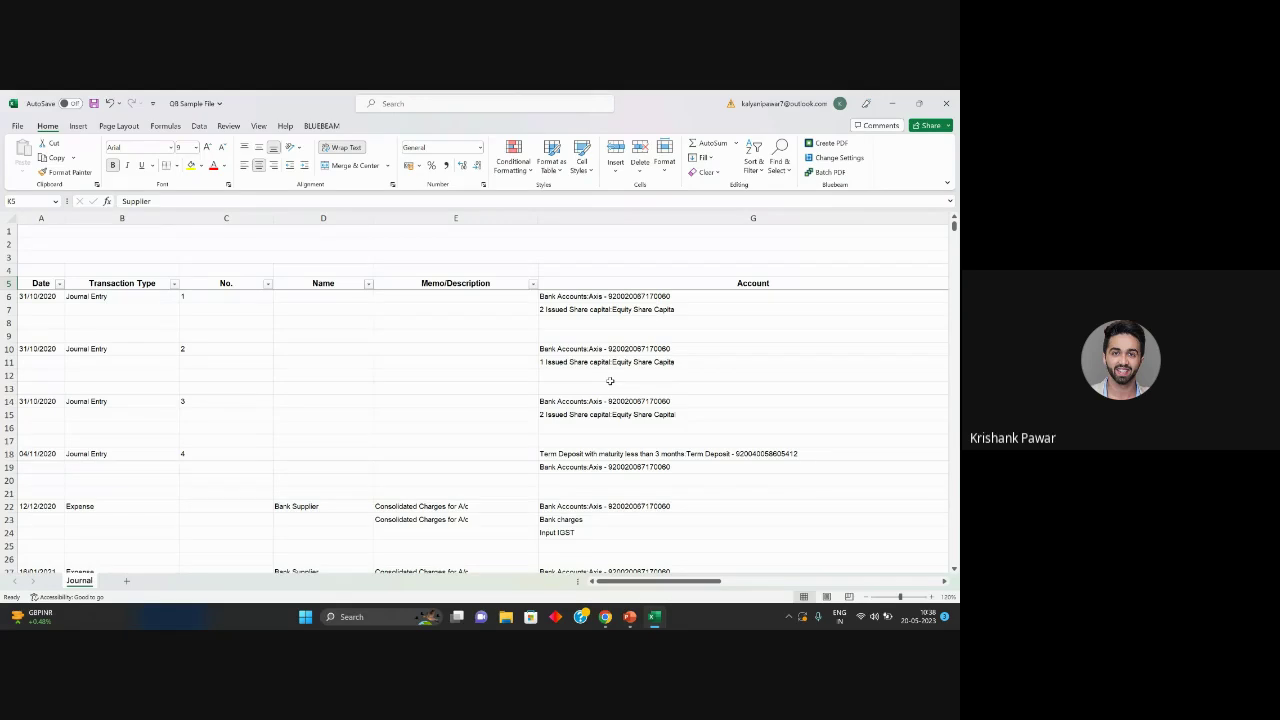
{"action": "scroll", "coordinate": [609, 381], "scroll_direction": "down", "scroll_amount": 5}
{"action": "scroll", "coordinate": [609, 381], "scroll_direction": "down", "scroll_amount": 5}
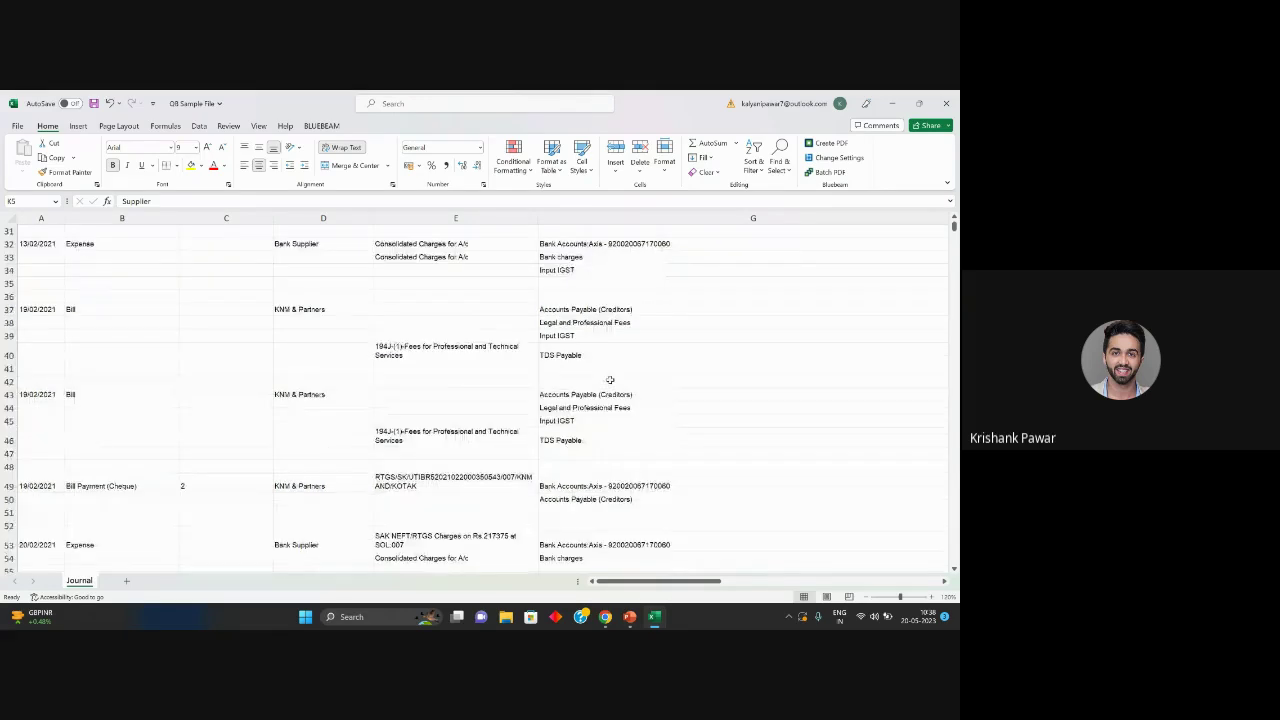
Switch to the running PowerPoint slide show of the ERPNext presentation
{"action": "key", "text": "alt+Tab"}
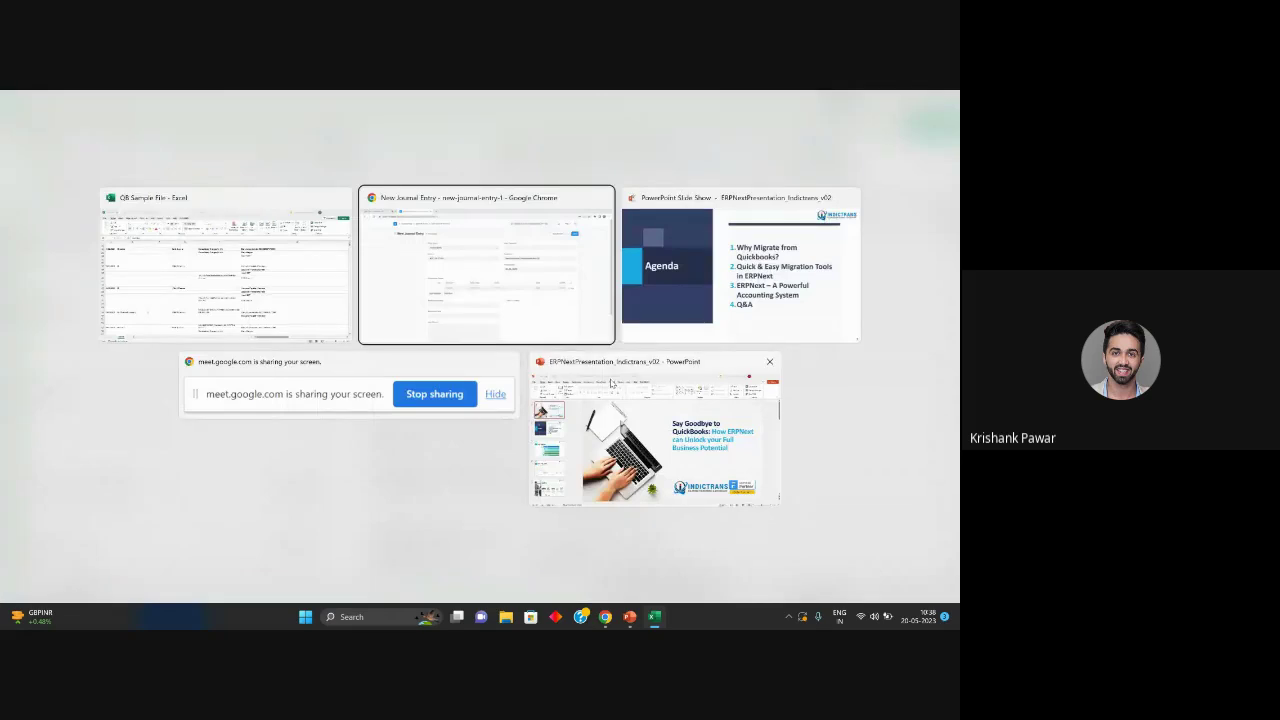
{"action": "key", "text": "alt+Tab"}
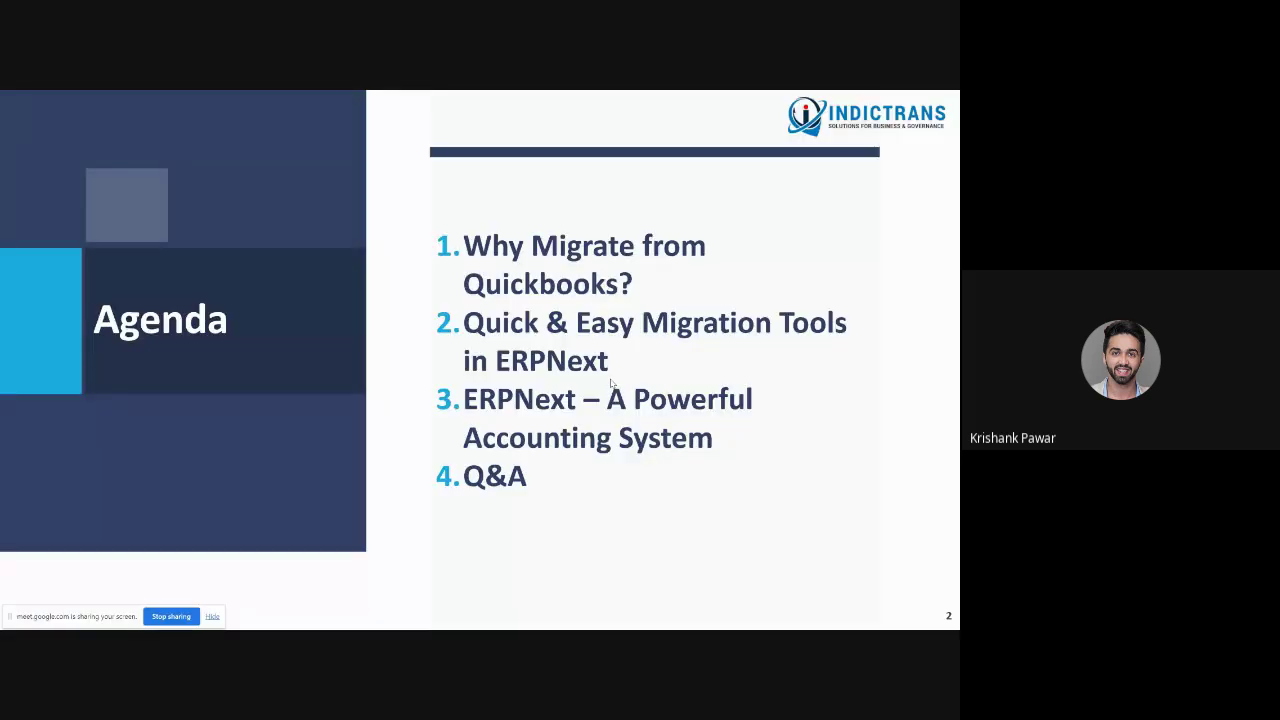
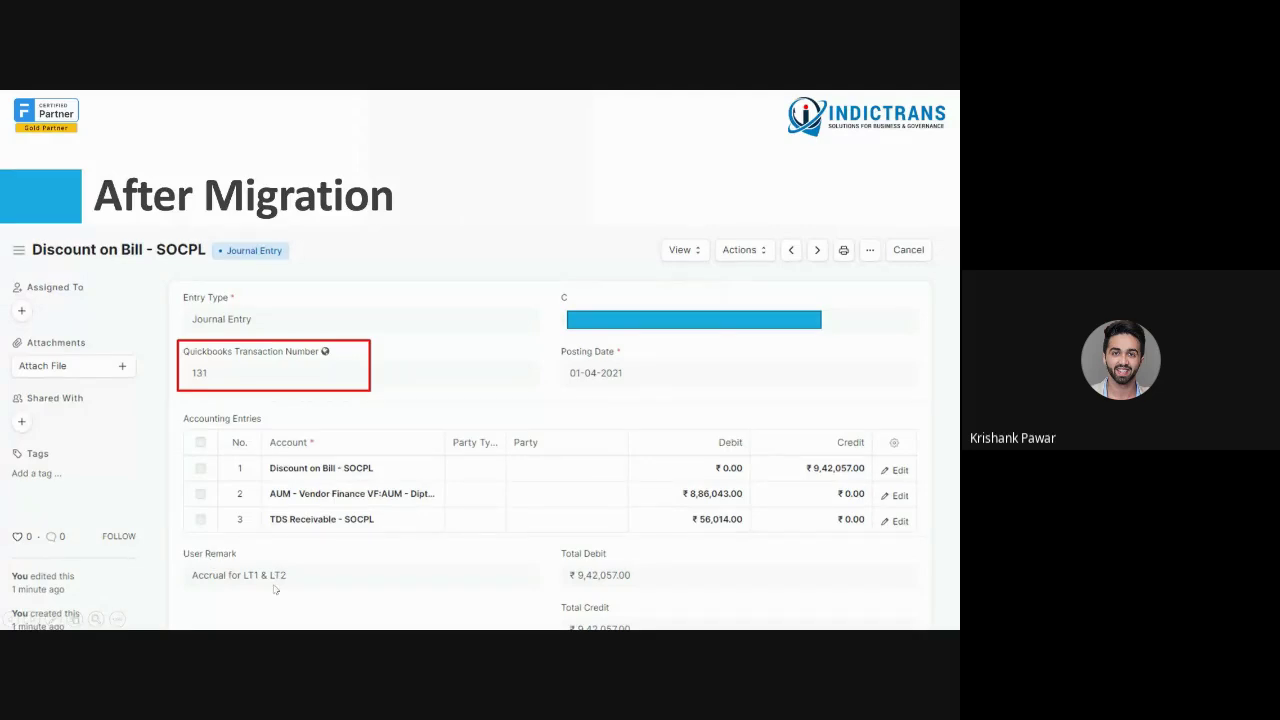
Switch back to the Excel workbook and review the Journal Entry and Expense rows in the Transaction Type column B
{"action": "key", "text": "alt+Tab"}
{"action": "scroll", "coordinate": [478, 367], "scroll_direction": "up", "scroll_amount": 4}
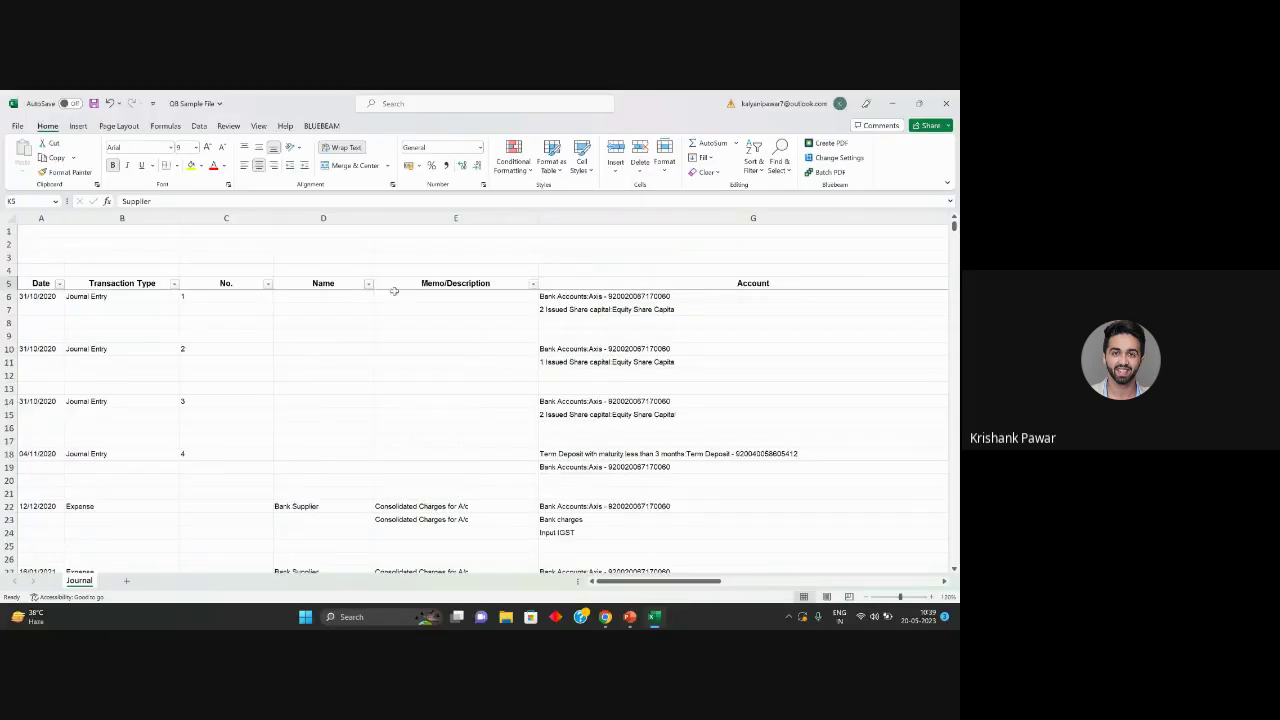
{"action": "scroll", "coordinate": [483, 284], "scroll_direction": "down", "scroll_amount": 4}
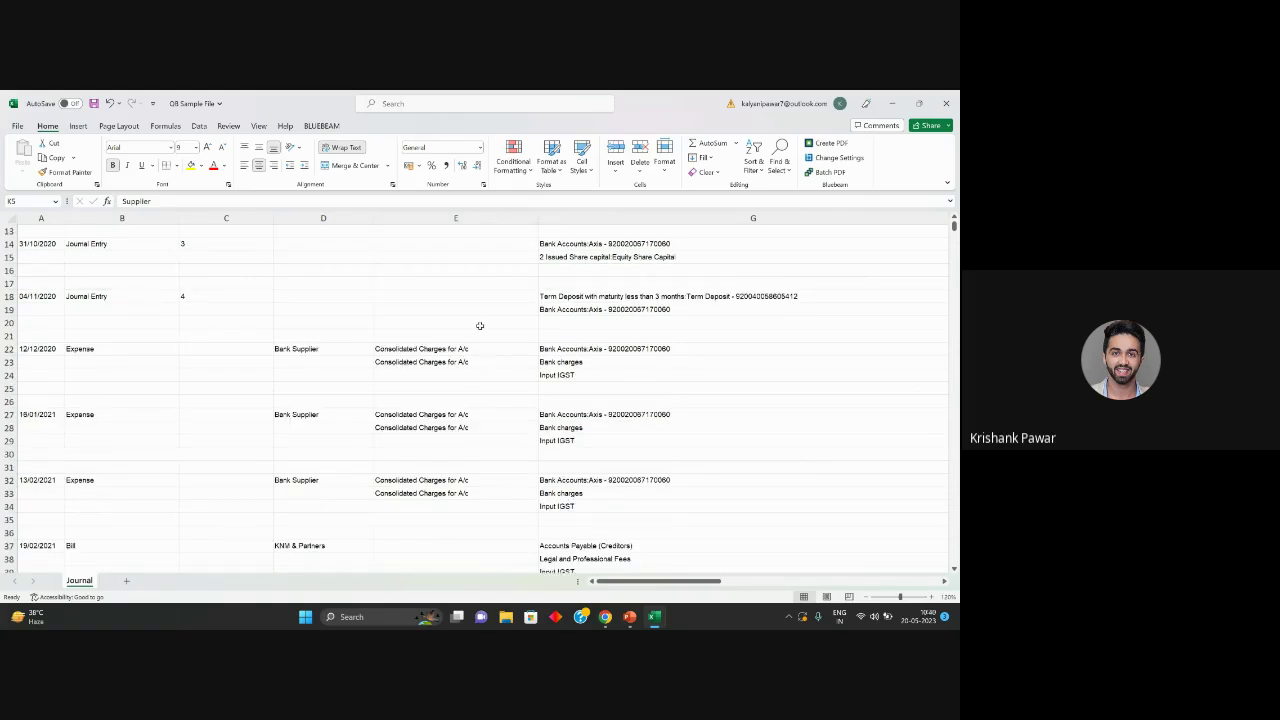
{"action": "left_click", "coordinate": [93, 290]}
{"action": "left_click", "coordinate": [113, 355]}
{"action": "scroll", "coordinate": [113, 355], "scroll_direction": "up", "scroll_amount": 4}
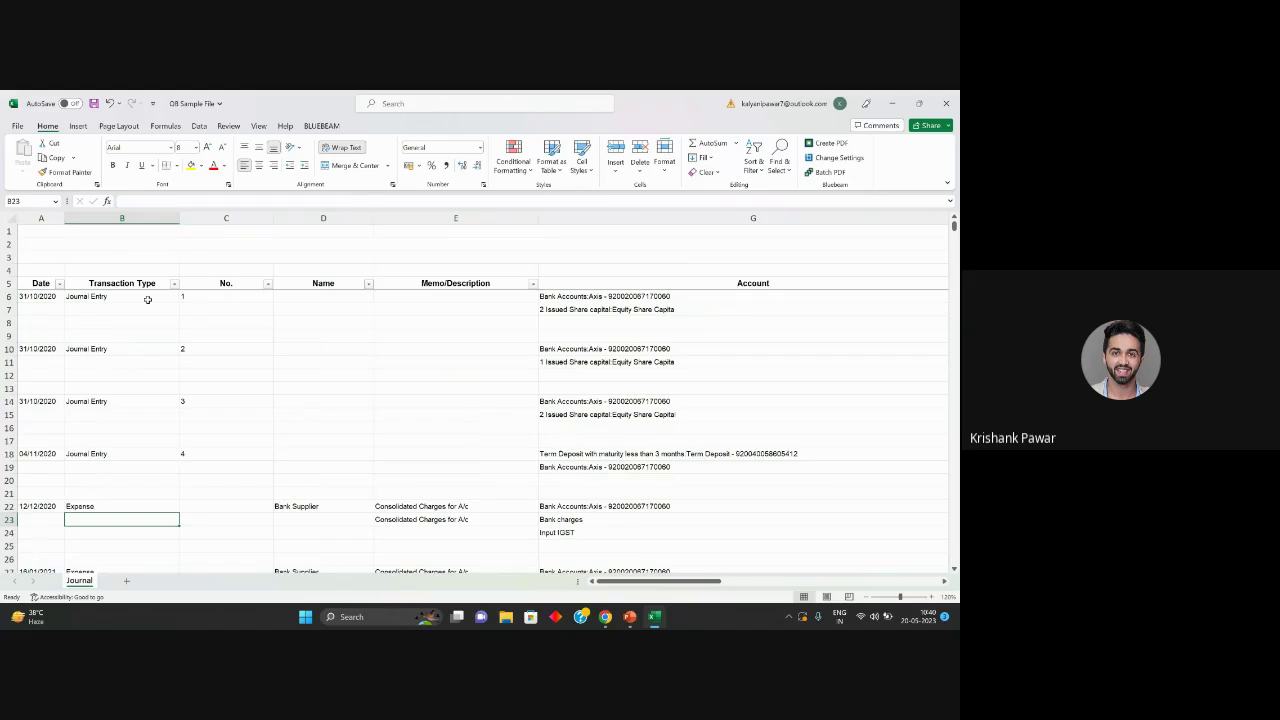
Examine the filter values available for the Transaction Type column and close the list without applying a filter
{"action": "left_click", "coordinate": [174, 284]}
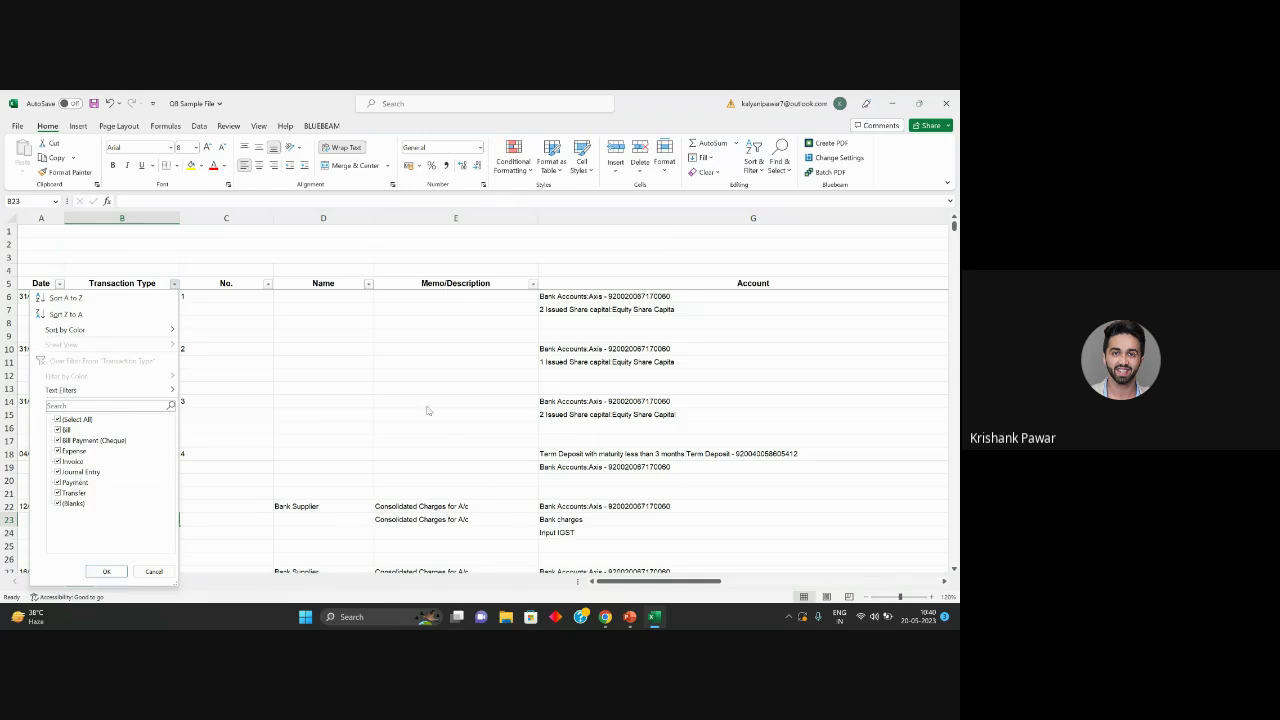
{"action": "left_click", "coordinate": [409, 378]}
{"action": "left_click", "coordinate": [323, 388]}
{"action": "left_click", "coordinate": [323, 414]}
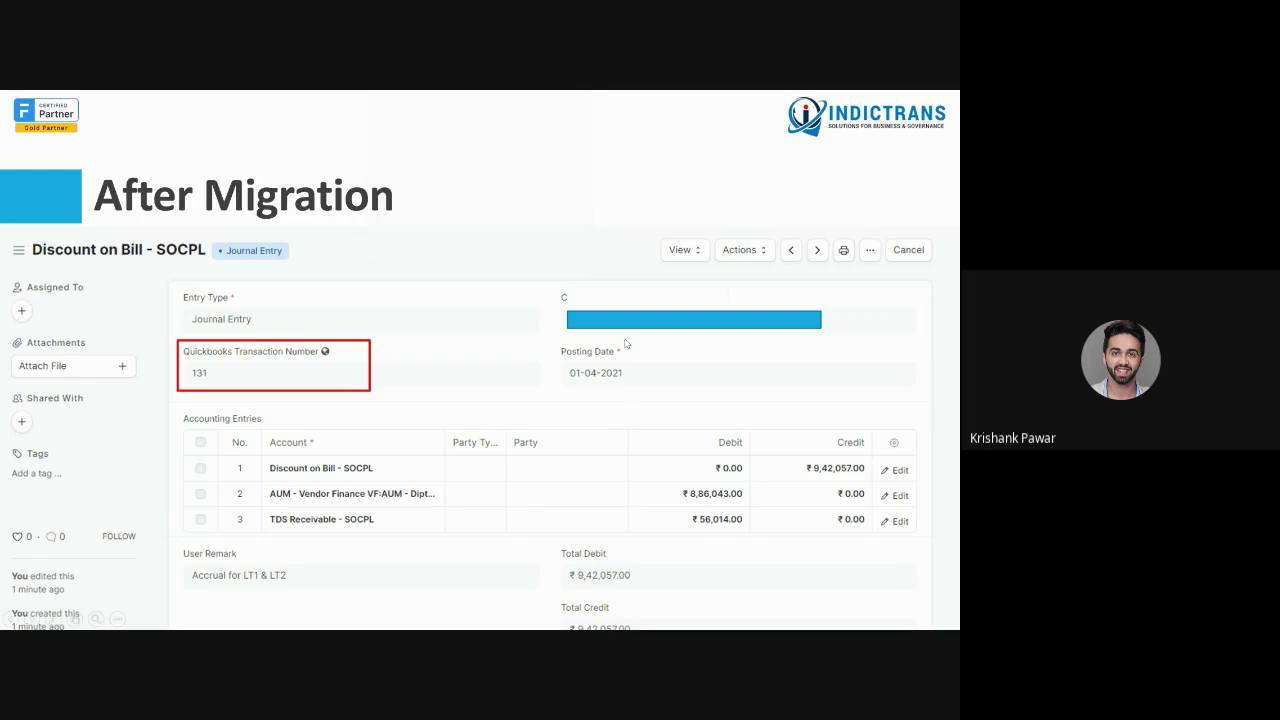
Switch from the slide show to the Excel journal and go through the transaction dates in column A from A10 to A27
{"action": "key", "text": "alt+Tab"}
{"action": "left_click", "coordinate": [44, 350]}
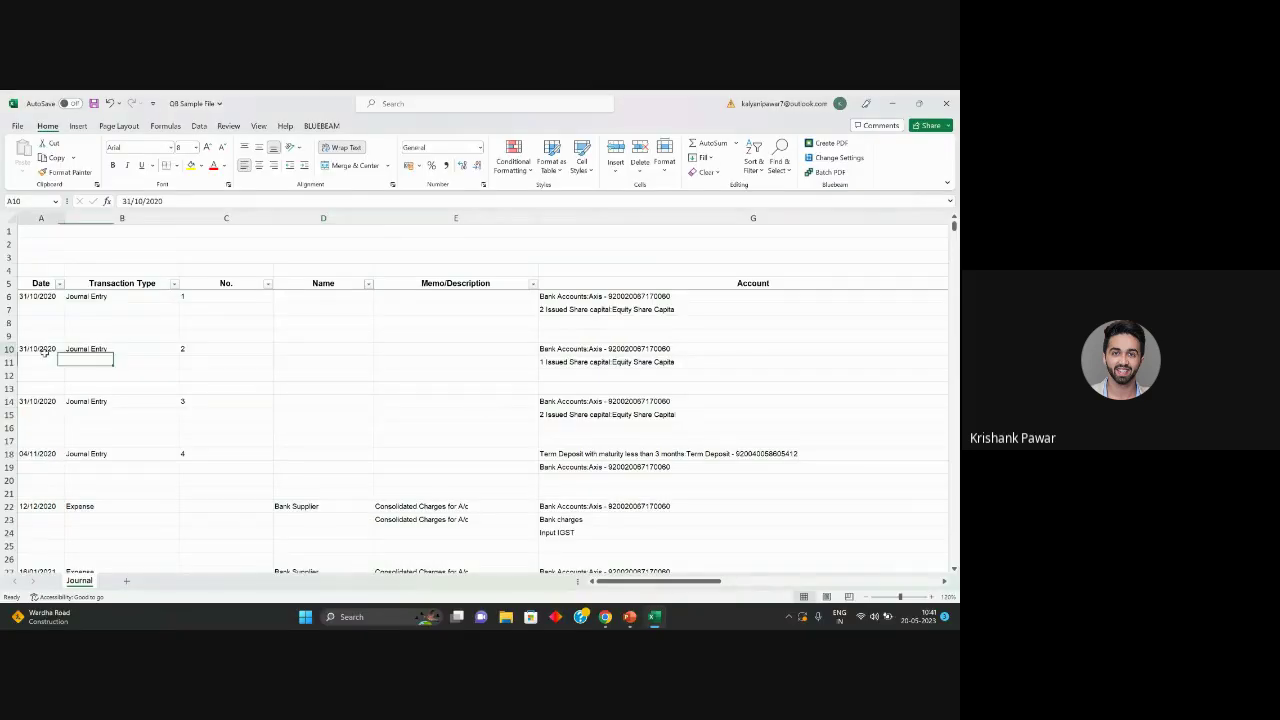
{"action": "key", "text": "ctrl+Down"}
{"action": "key", "text": "ctrl+Down"}
{"action": "key", "text": "ctrl+Down"}
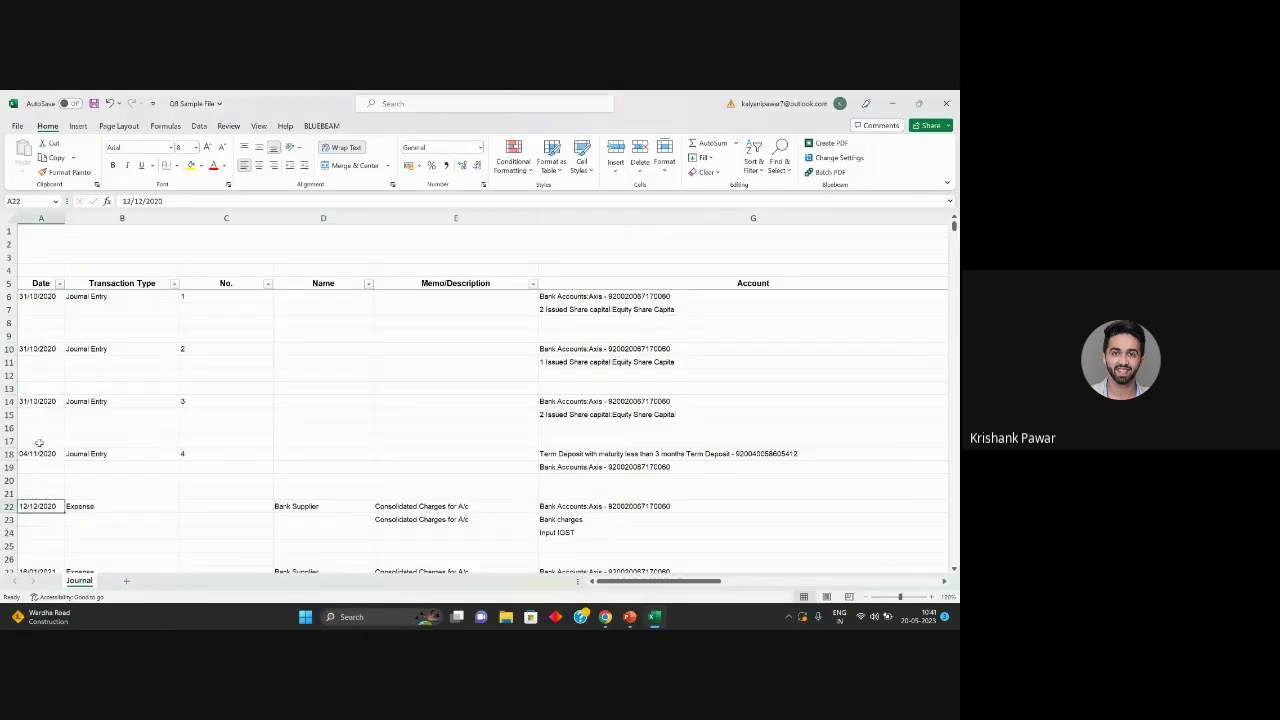
{"action": "scroll", "coordinate": [41, 317], "scroll_direction": "down", "scroll_amount": 6}
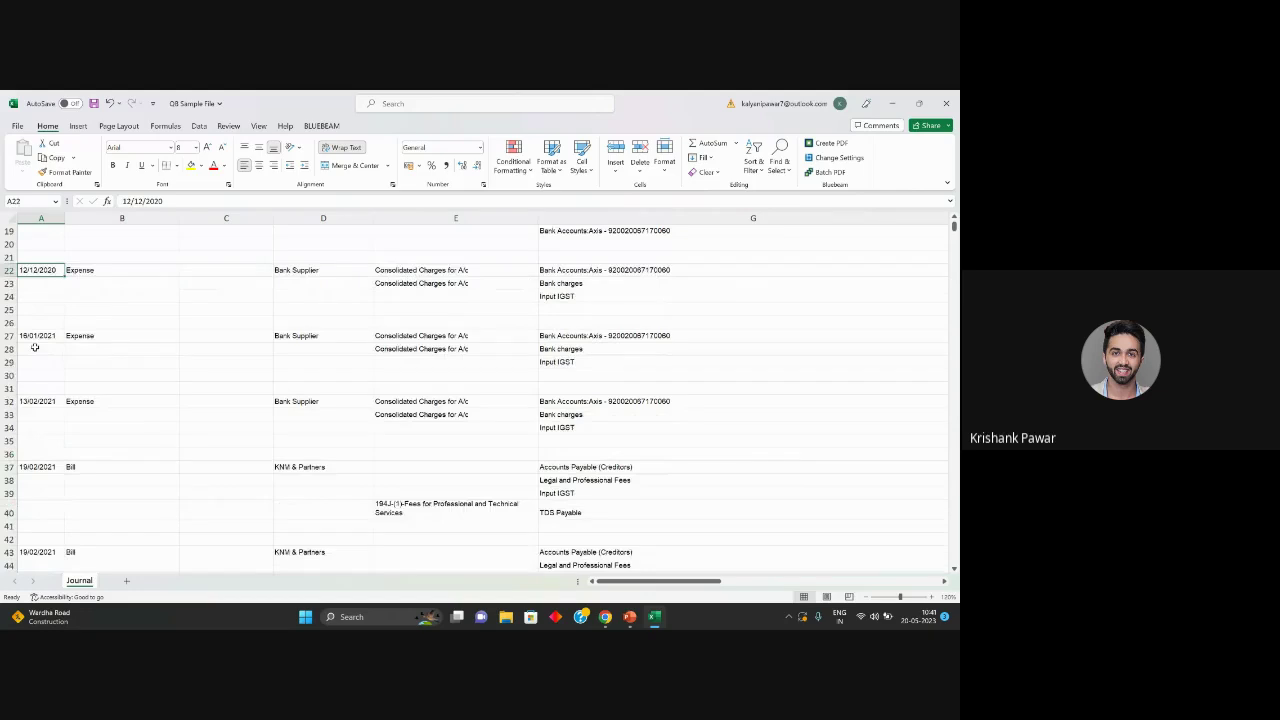
{"action": "key", "text": "ctrl+Down"}
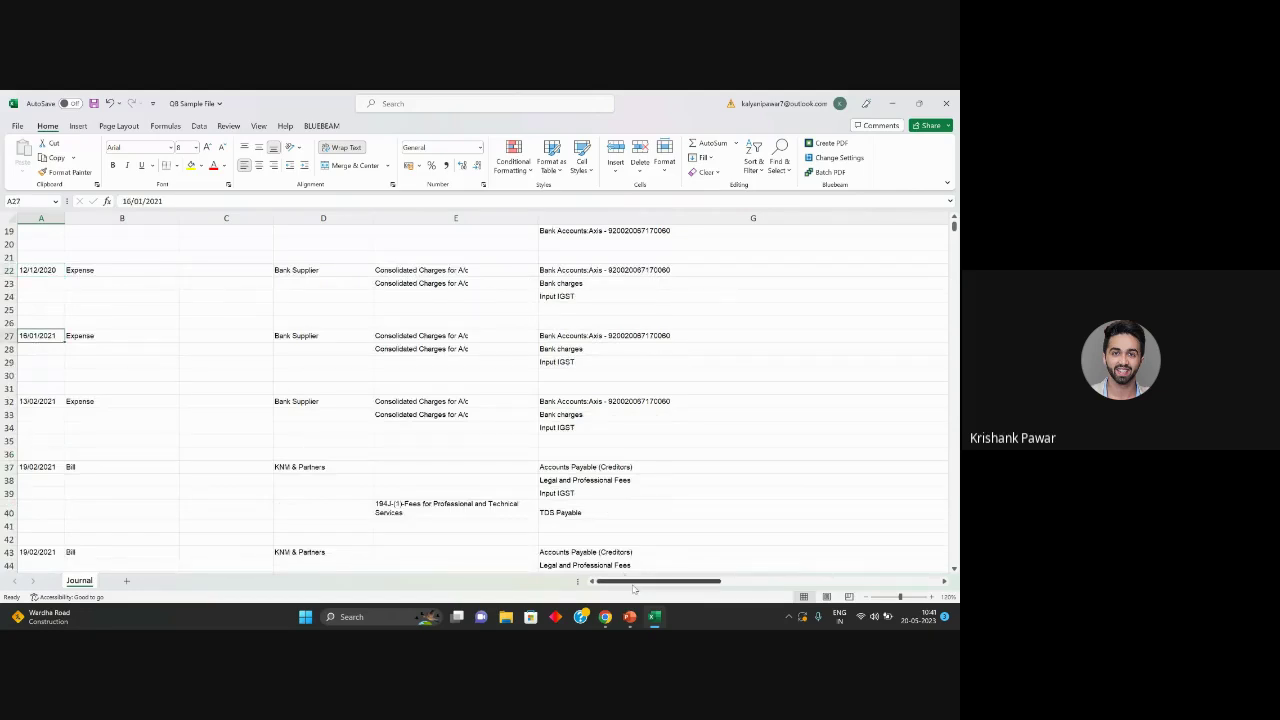
{"action": "scroll", "coordinate": [160, 345], "scroll_direction": "up", "scroll_amount": 6}
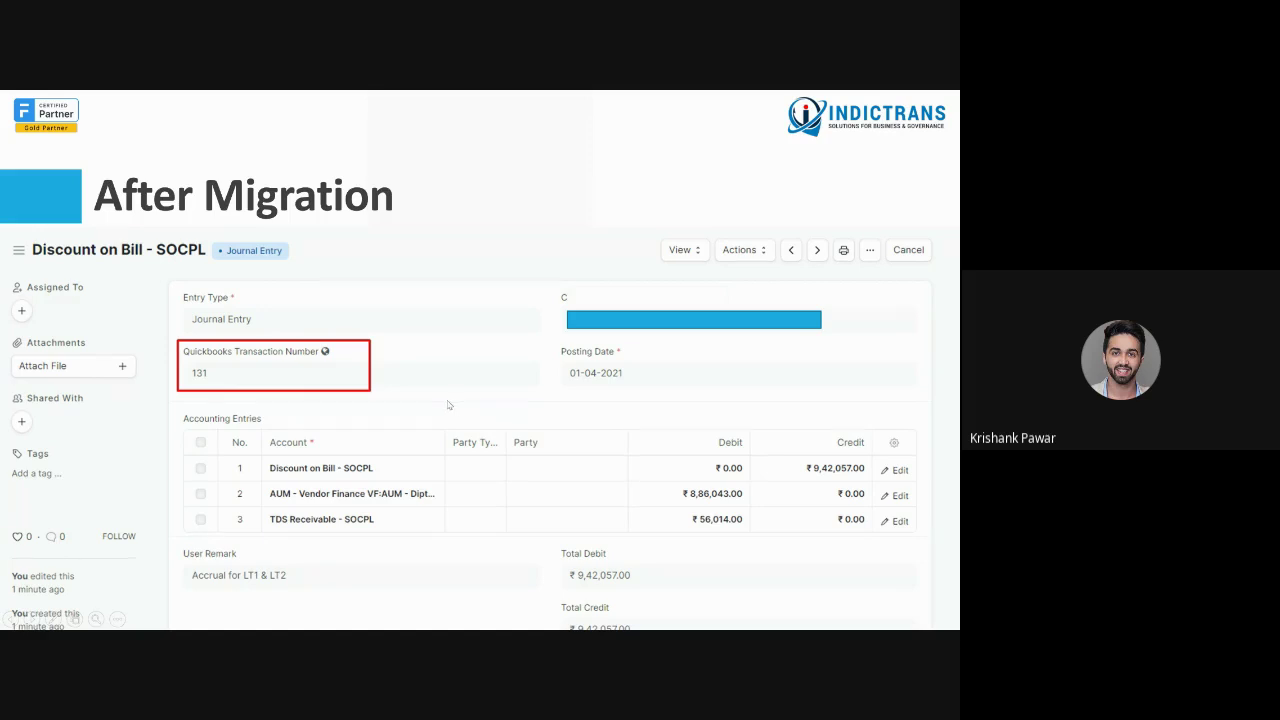
Switch to the Excel journal, look through the transactions well beyond row 100, and return to the After Migration slide
{"action": "key", "text": "alt+Tab"}
{"action": "scroll", "coordinate": [441, 402], "scroll_direction": "down", "scroll_amount": 20}
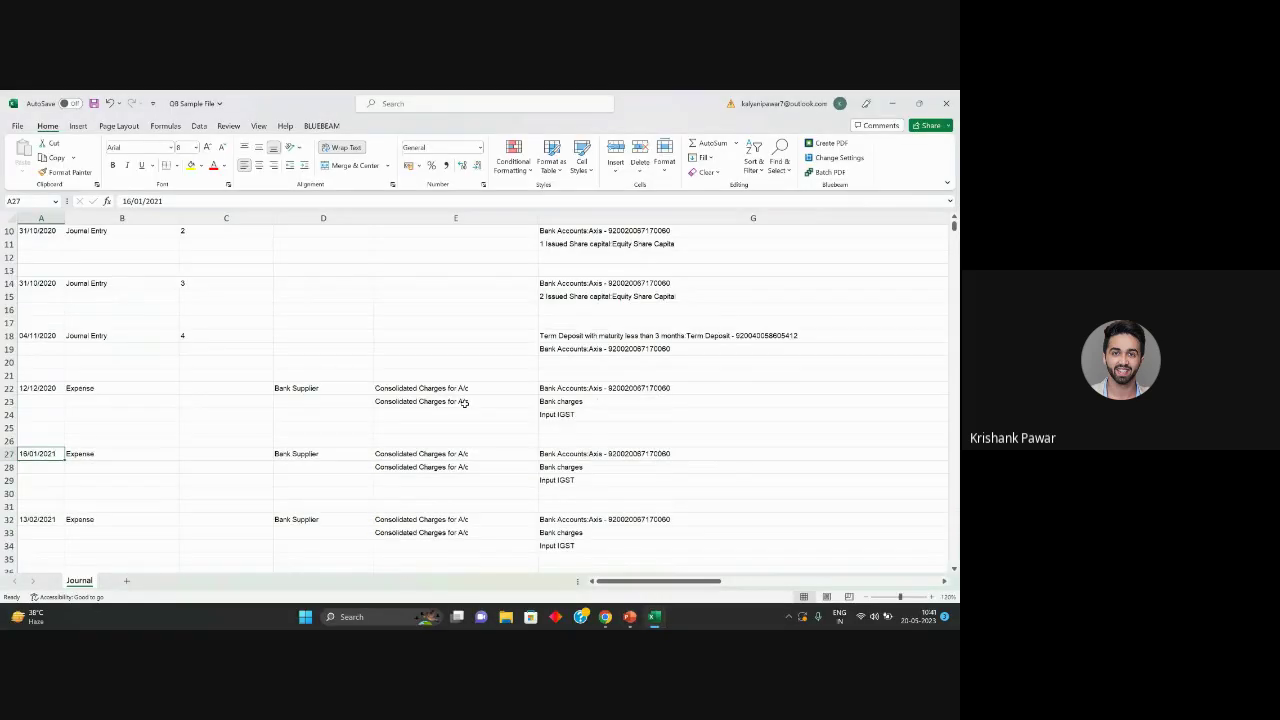
{"action": "scroll", "coordinate": [593, 323], "scroll_direction": "down", "scroll_amount": 20}
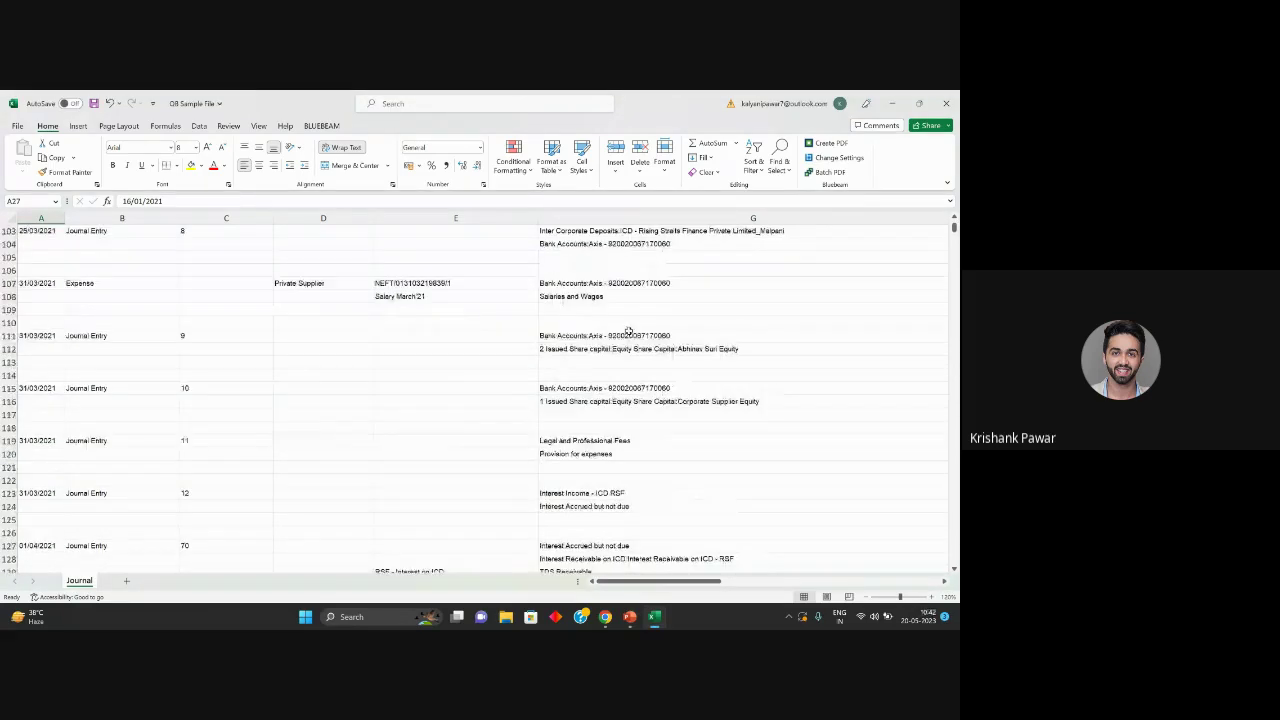
{"action": "key", "text": "alt+Tab"}
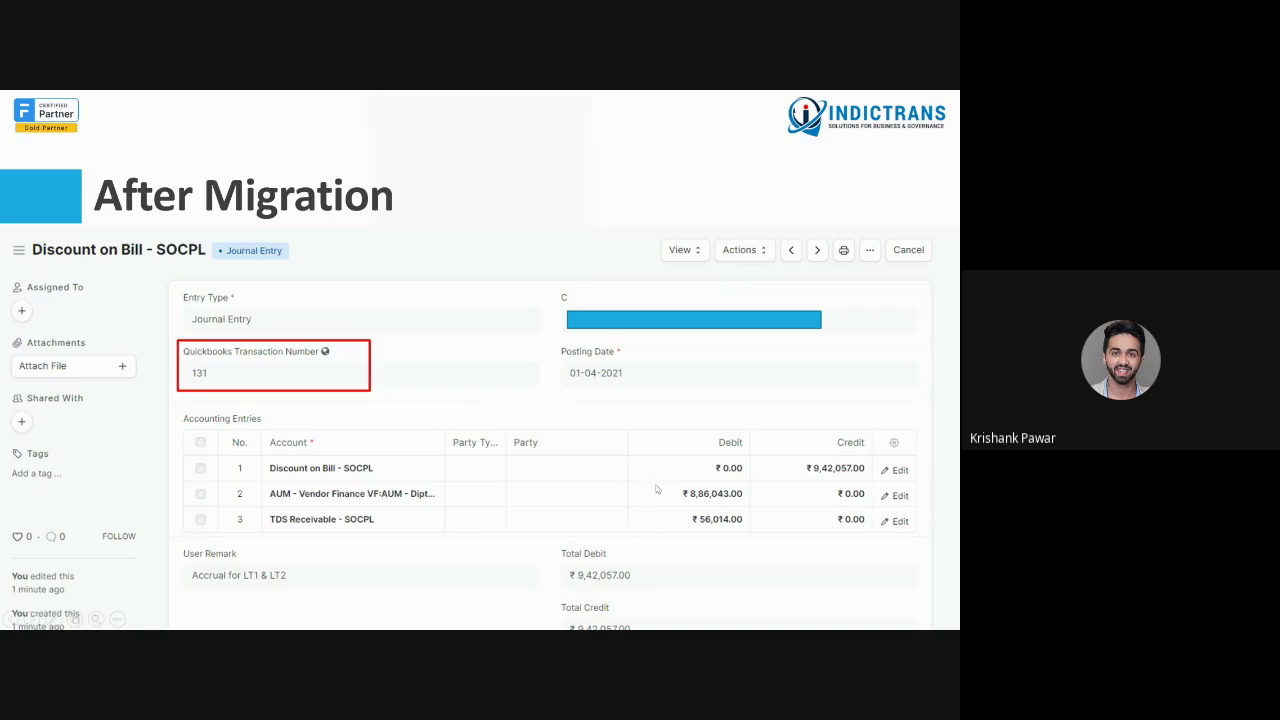
In the Excel journal, compare the transaction types in B222, B231, B235 and B239, and go back to the After Migration slide
{"action": "key", "text": "alt+Tab"}
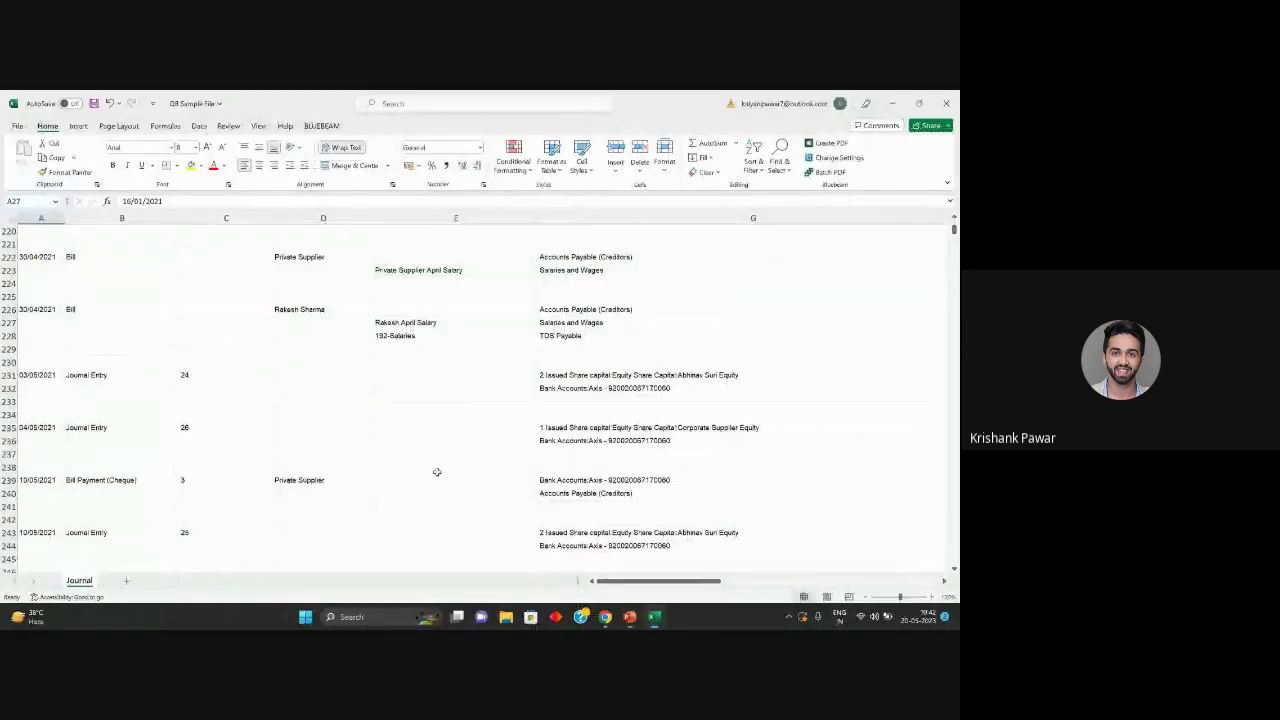
{"action": "left_click", "coordinate": [170, 258]}
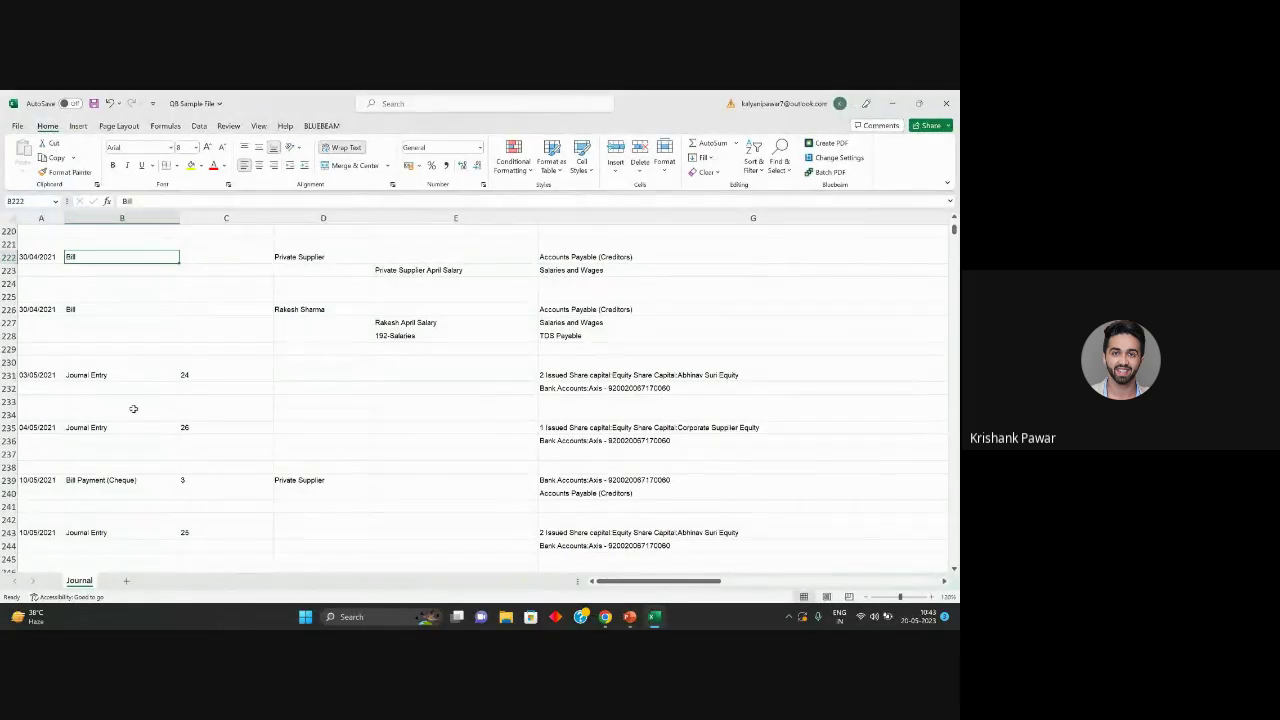
{"action": "left_click", "coordinate": [122, 376]}
{"action": "left_click", "coordinate": [172, 430]}
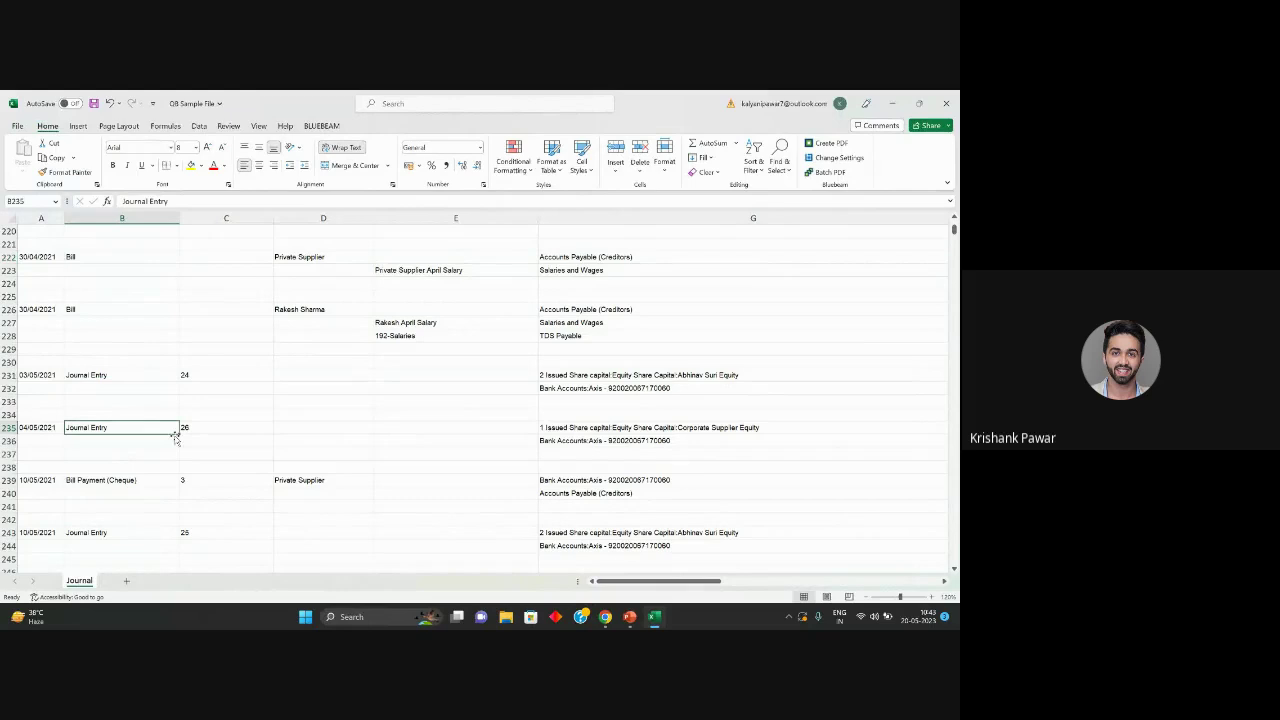
{"action": "left_click", "coordinate": [130, 481]}
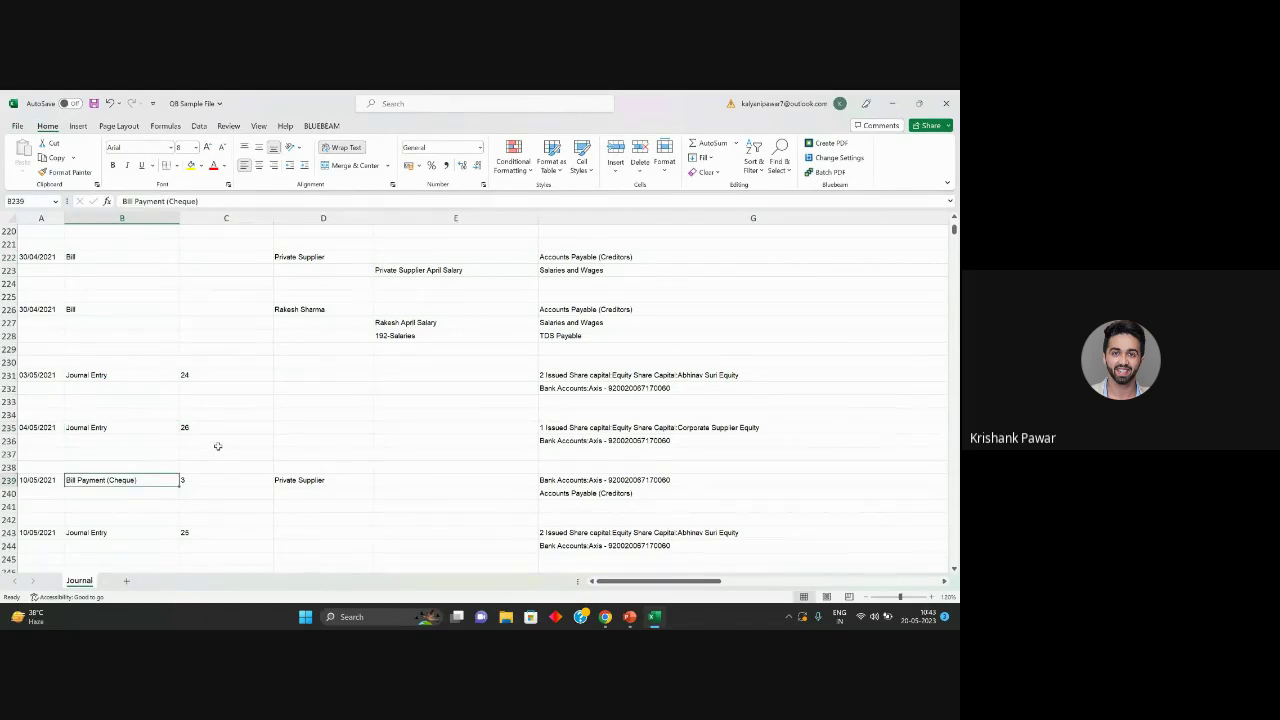
{"action": "key", "text": "alt+Tab"}
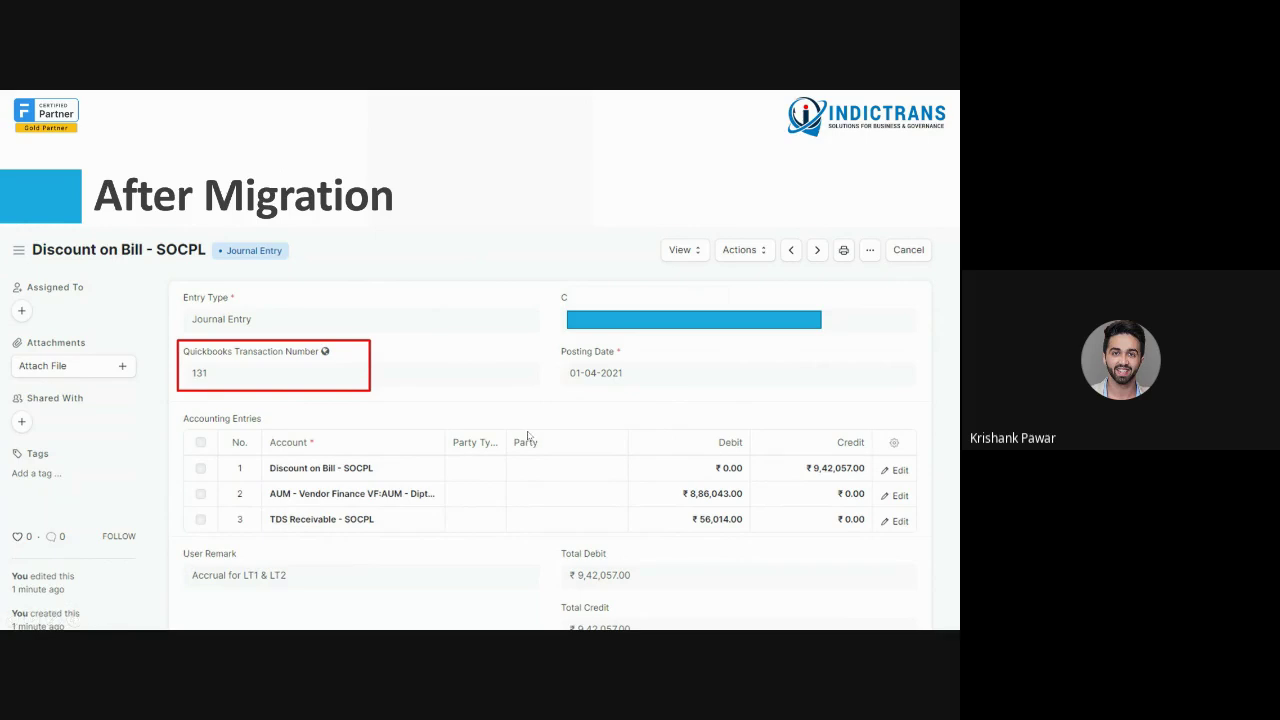
Switch to the Excel journal and examine the account entries of the first transactions, starting from G7
{"action": "key", "text": "alt+Tab"}
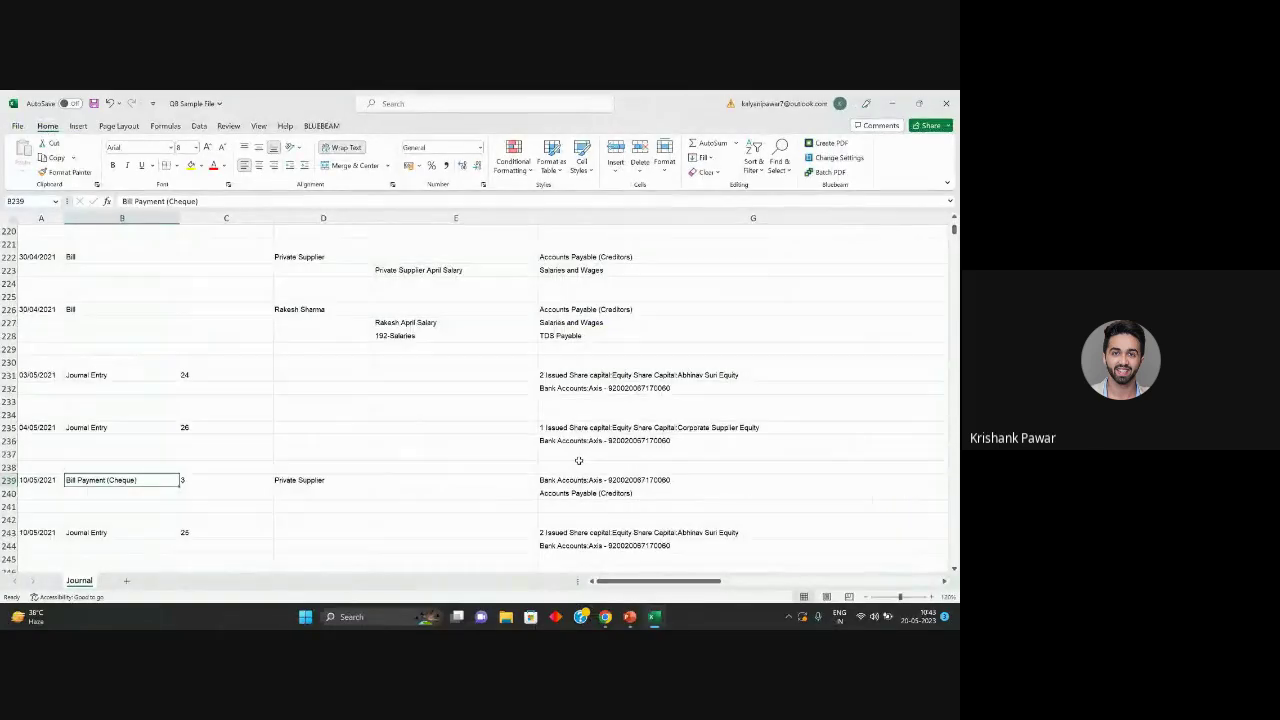
{"action": "scroll", "coordinate": [578, 460], "scroll_direction": "up", "scroll_amount": 20}
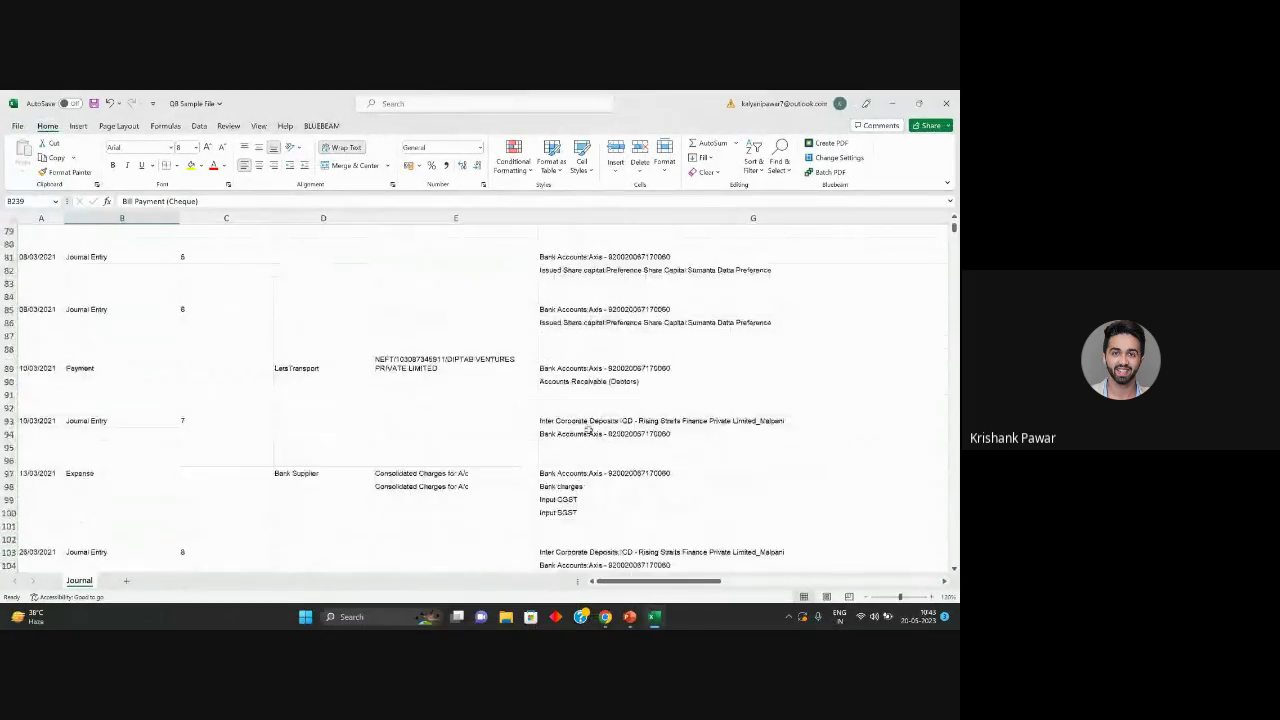
{"action": "scroll", "coordinate": [588, 429], "scroll_direction": "up", "scroll_amount": 20}
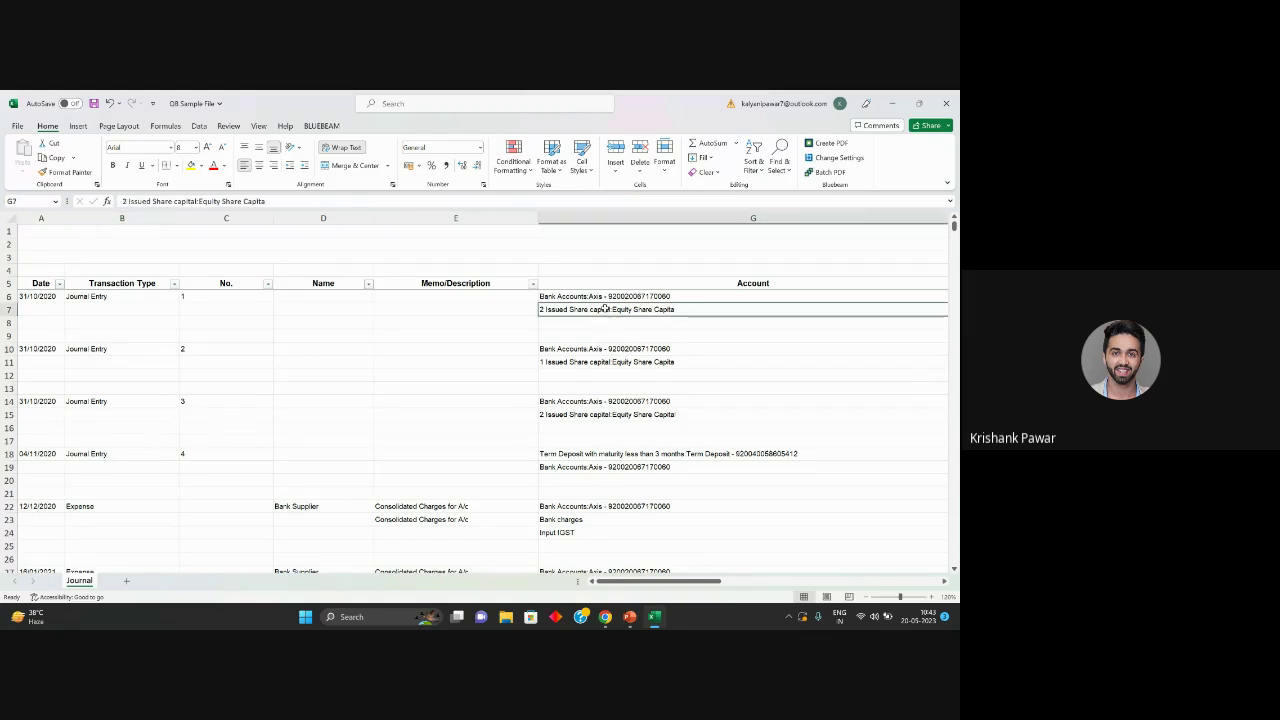
{"action": "left_click", "coordinate": [604, 313]}
{"action": "scroll", "coordinate": [534, 340], "scroll_direction": "down", "scroll_amount": 7}
{"action": "scroll", "coordinate": [472, 417], "scroll_direction": "up", "scroll_amount": 2}
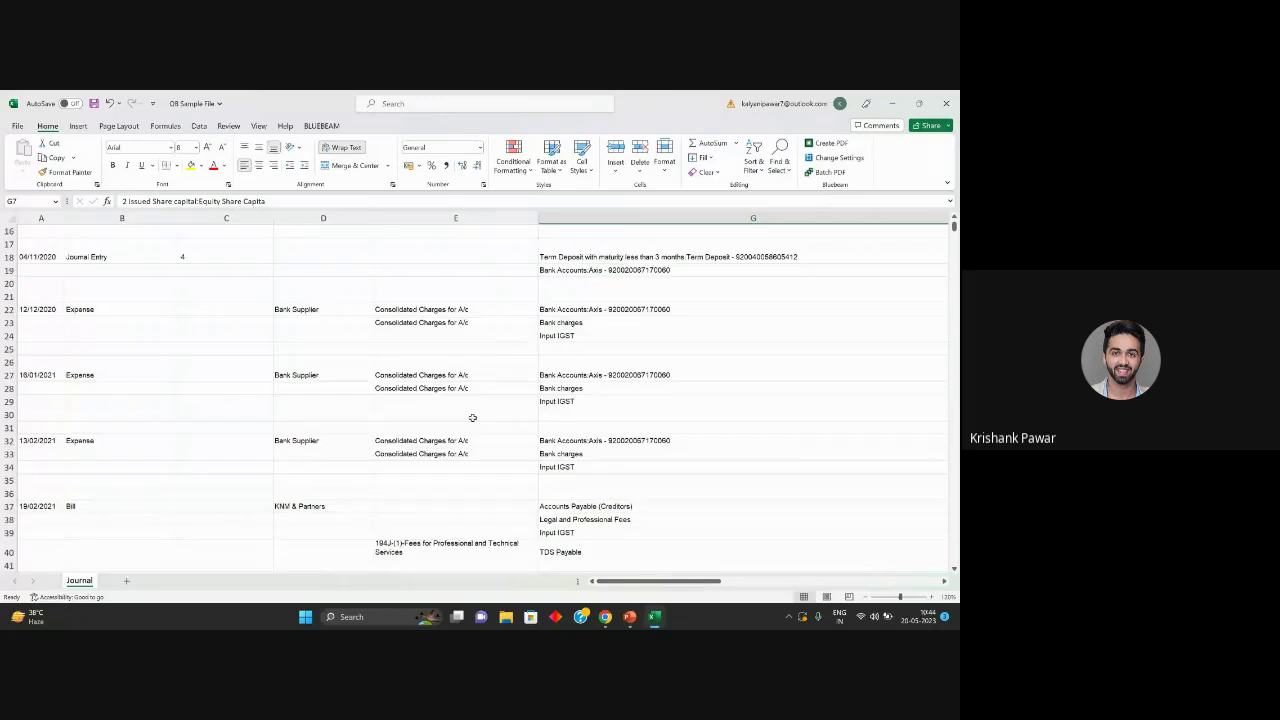
Return to the start of the journal and examine the Name and Memo/Description column headers
{"action": "scroll", "coordinate": [472, 417], "scroll_direction": "up", "scroll_amount": 5}
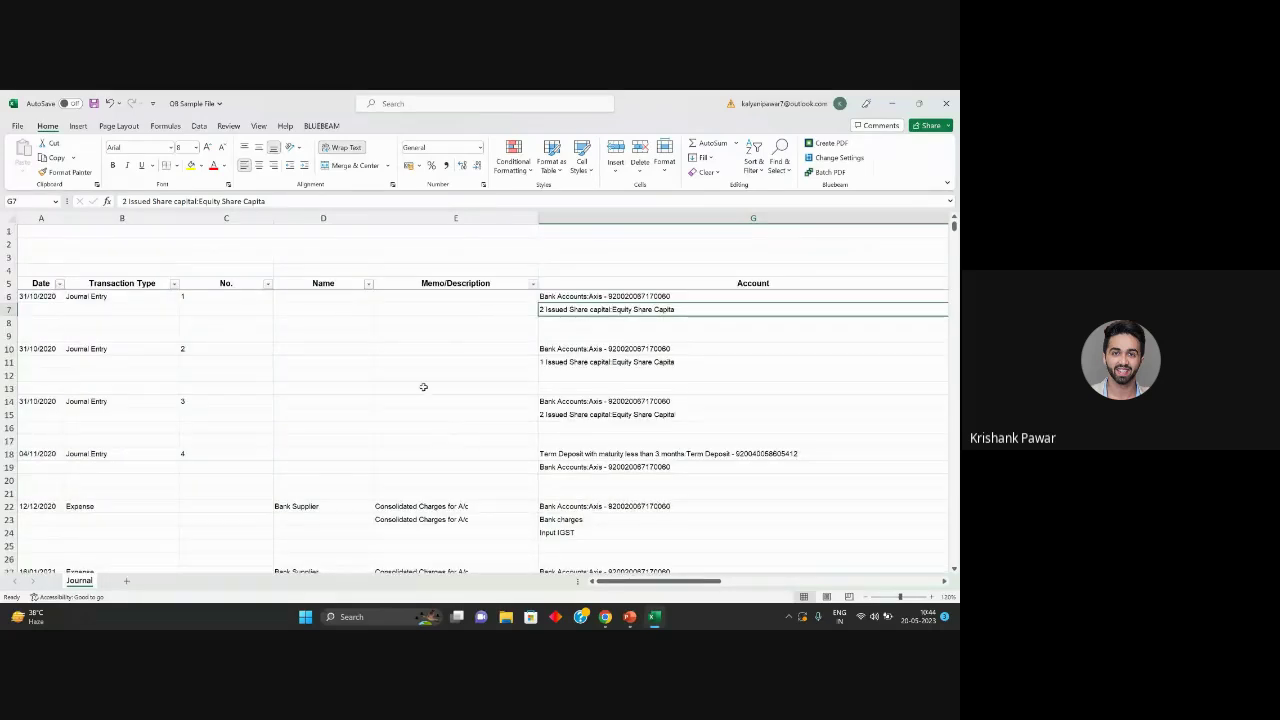
{"action": "left_click", "coordinate": [336, 288]}
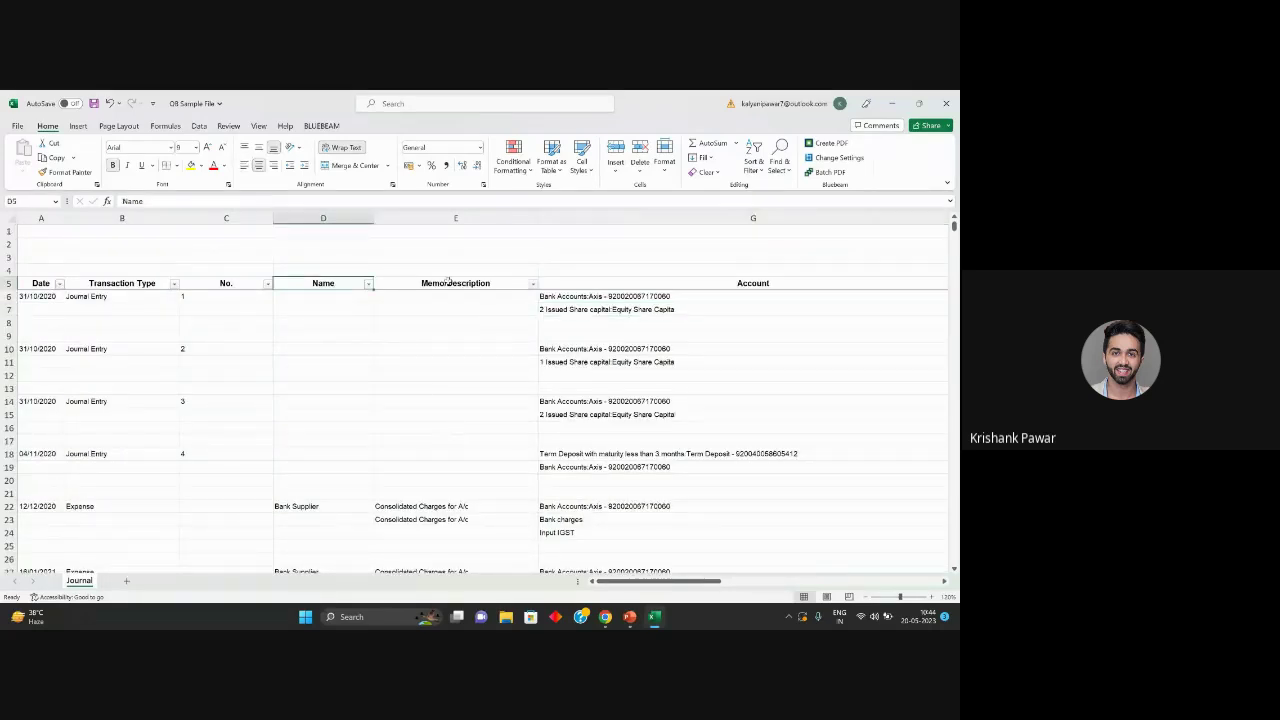
{"action": "left_click", "coordinate": [449, 284]}
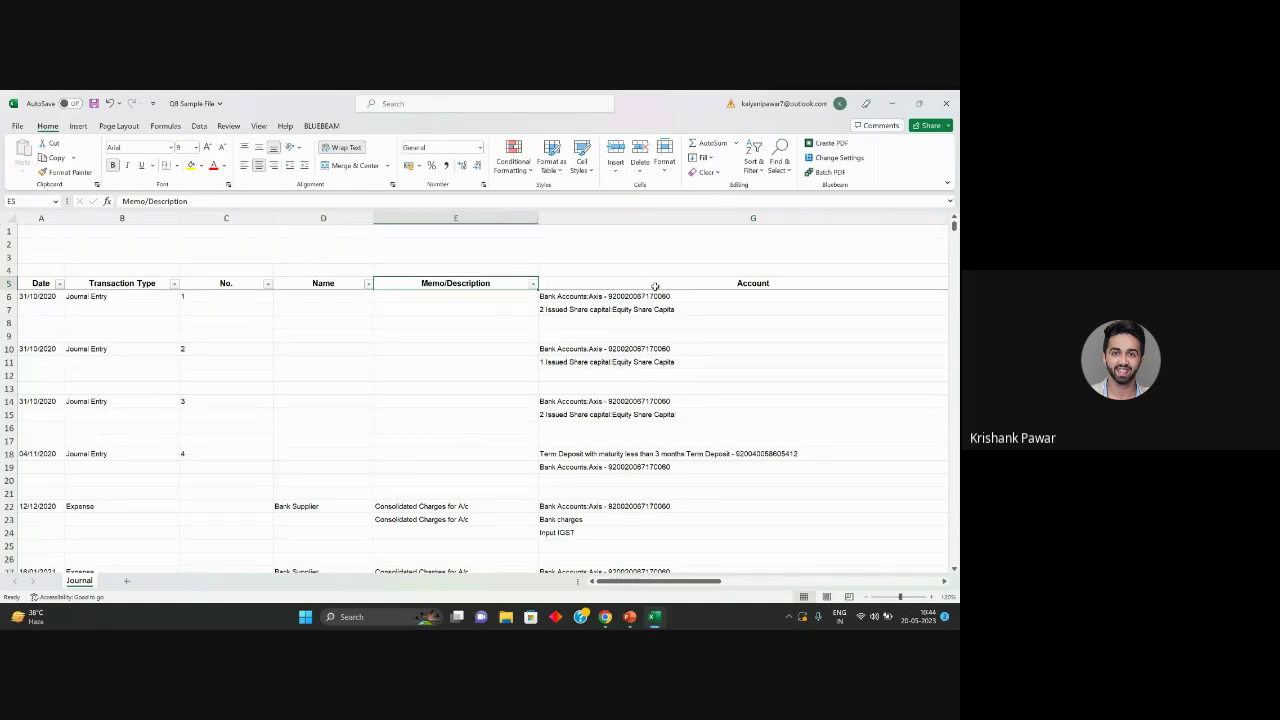
Delete the four empty rows above the journal's column headers and save the workbook
{"action": "left_click_drag", "start_coordinate": [8, 270], "coordinate": [8, 231]}
{"action": "right_click", "coordinate": [8, 232]}
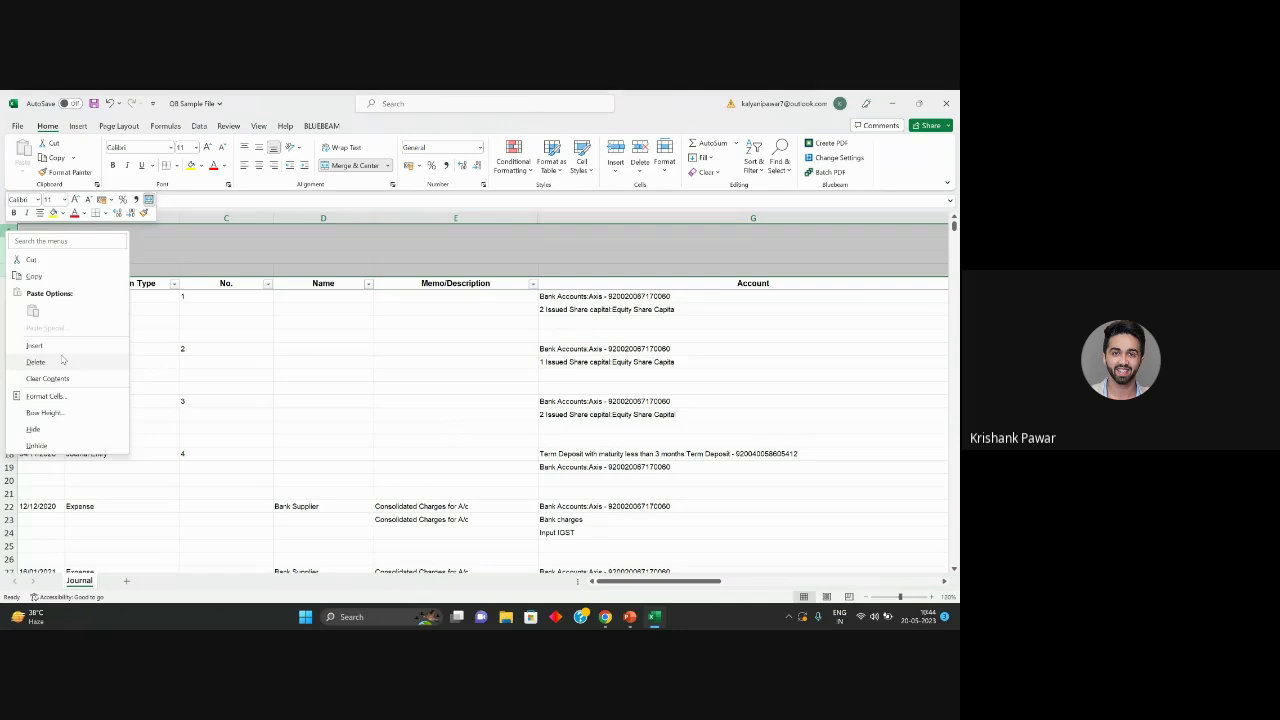
{"action": "left_click", "coordinate": [40, 345]}
{"action": "key", "text": "ctrl+z"}
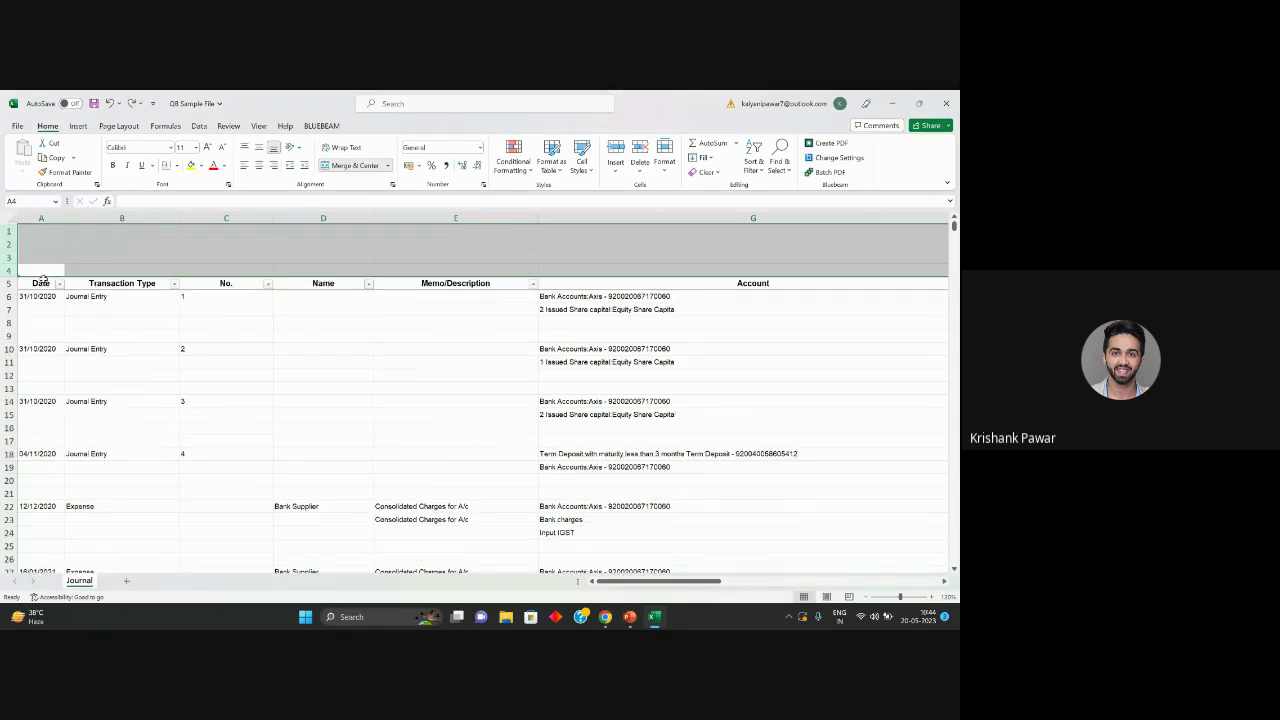
{"action": "right_click", "coordinate": [42, 276]}
{"action": "left_click", "coordinate": [75, 400]}
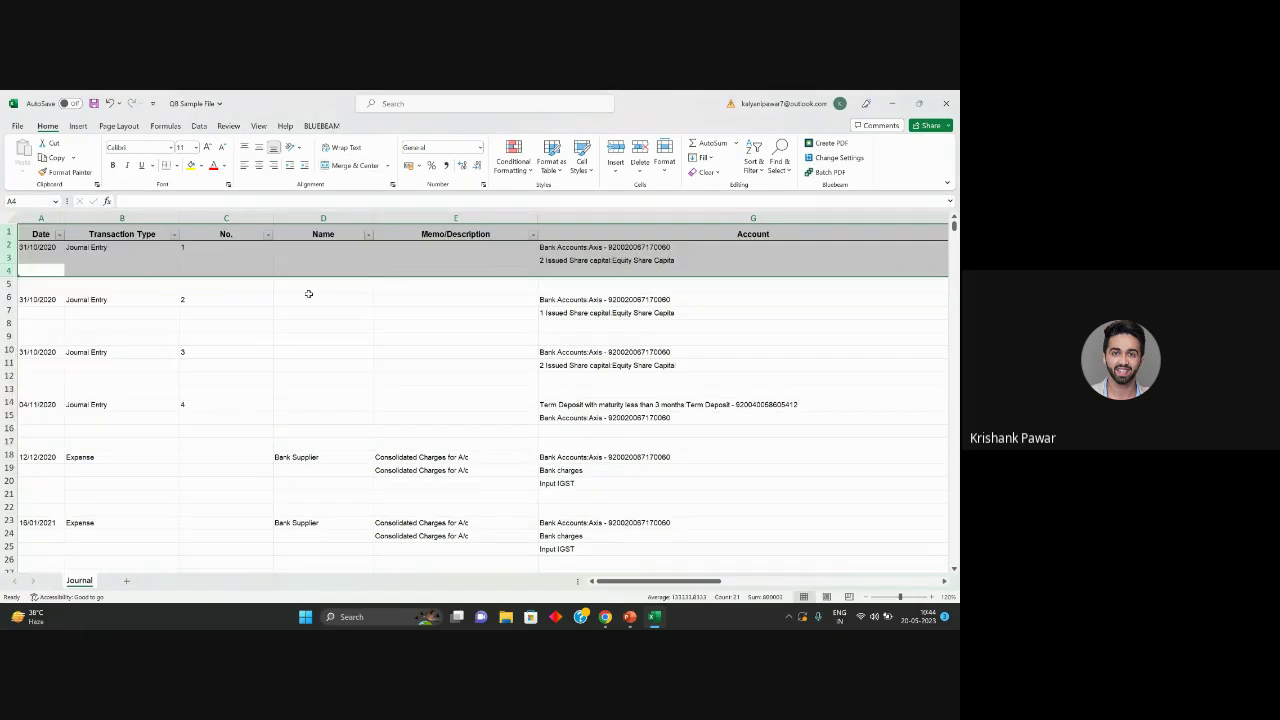
{"action": "key", "text": "Right"}
{"action": "key", "text": "Right"}
{"action": "key", "text": "ctrl+s"}
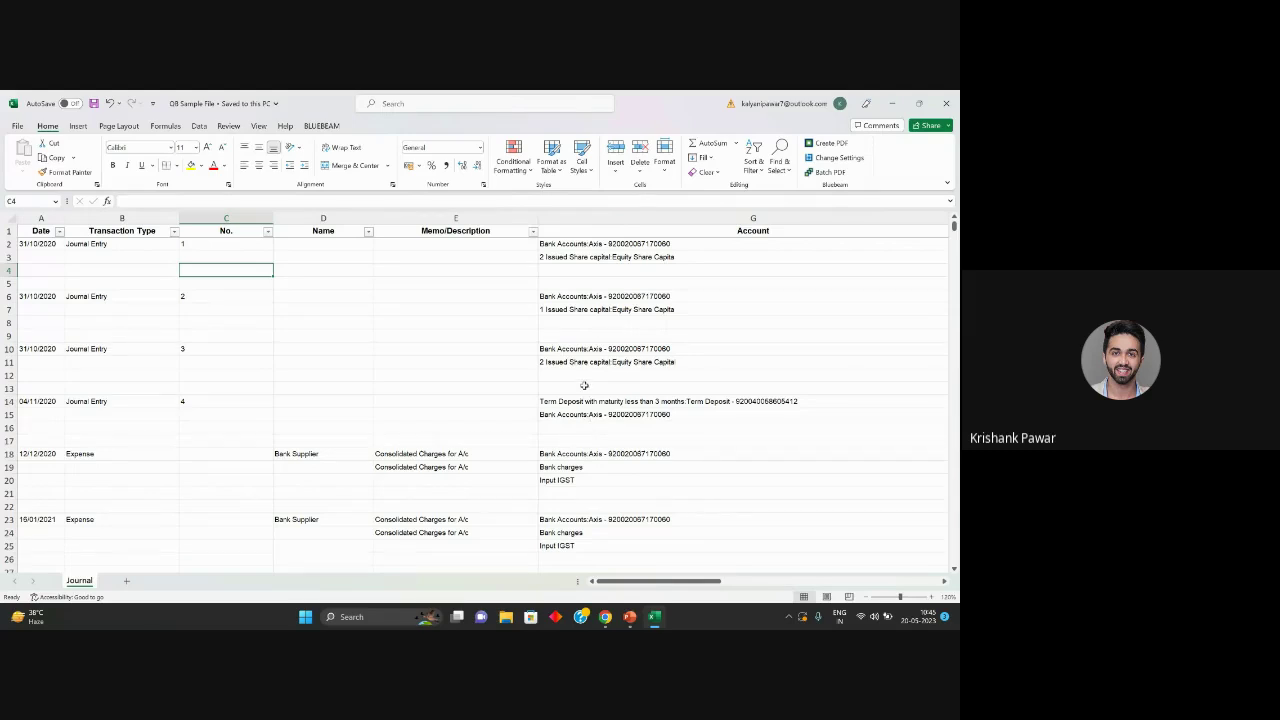
Select the journal's header row, and switch to ERPNext in Chrome to start a new Data Import
{"action": "left_click", "coordinate": [8, 231]}
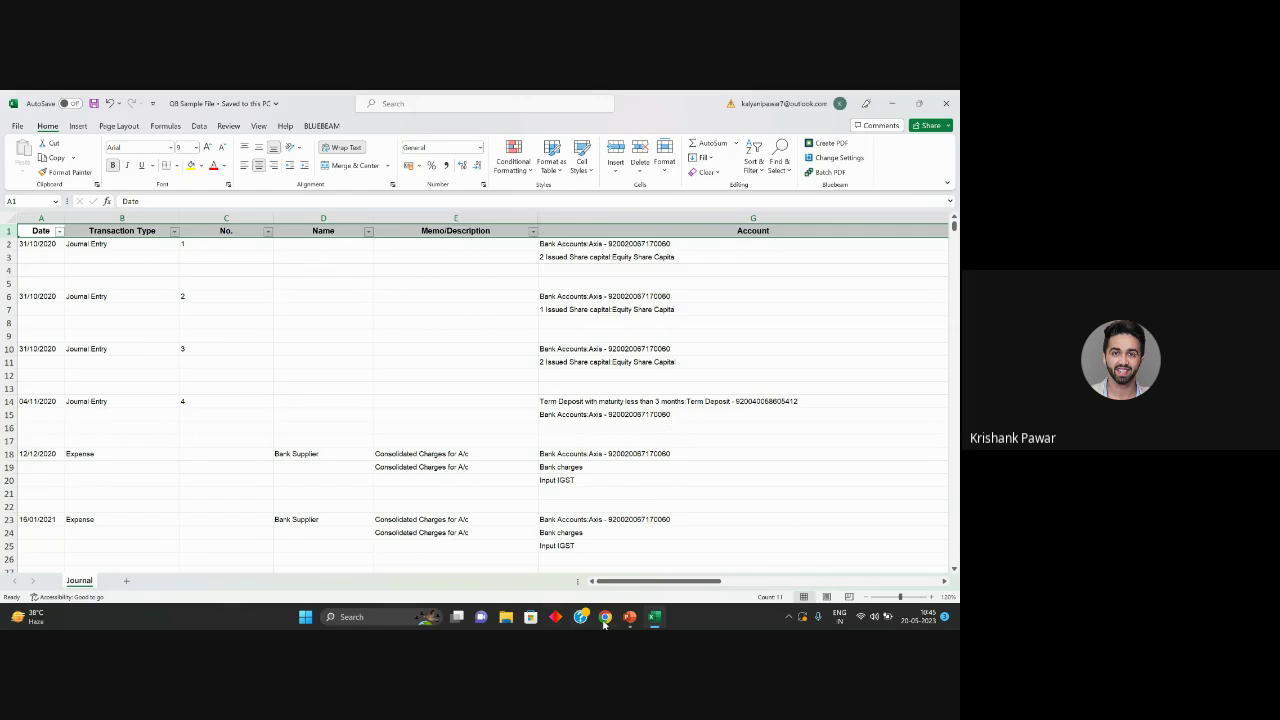
{"action": "mouse_move", "coordinate": [605, 620]}
{"action": "left_click", "coordinate": [573, 559]}
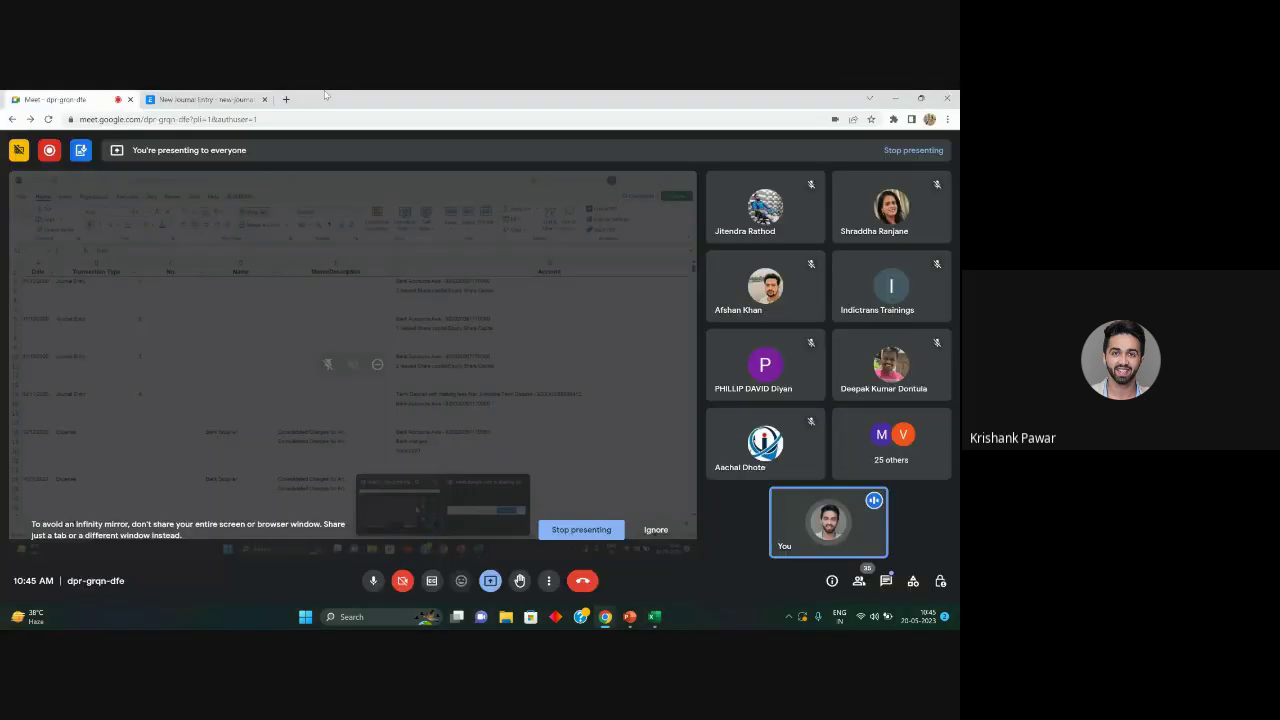
{"action": "key", "text": "ctrl+Tab"}
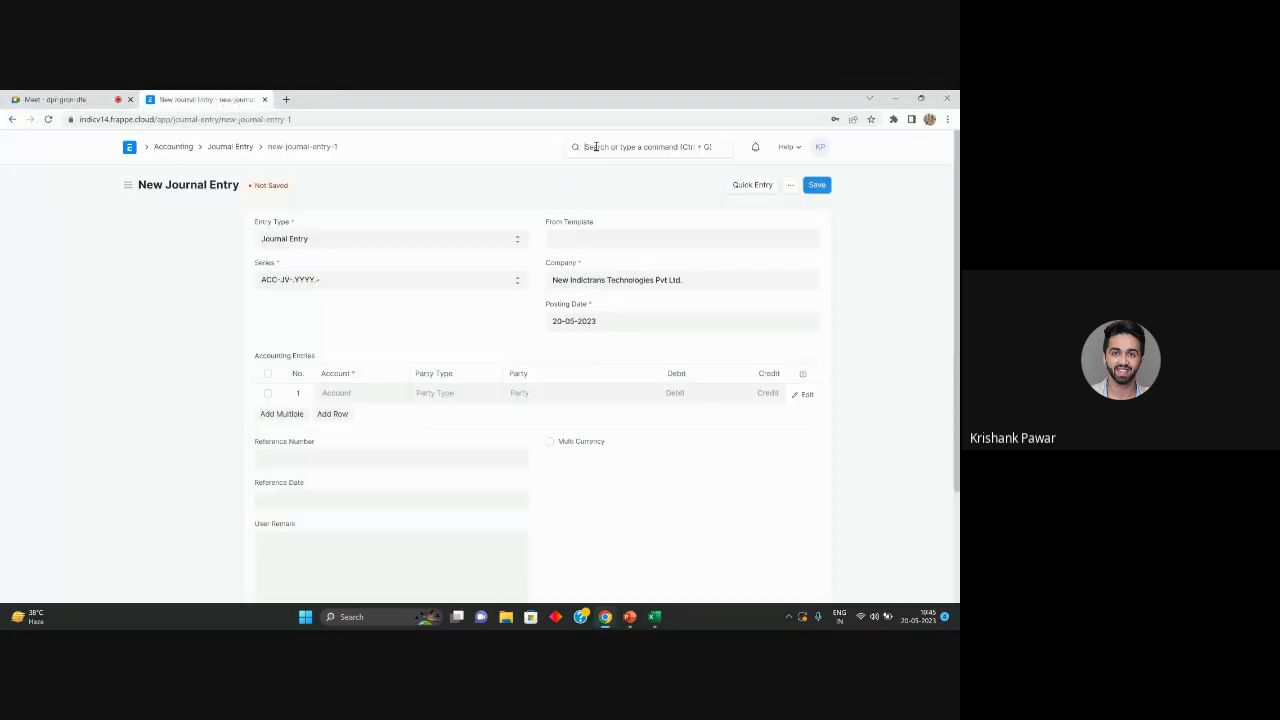
{"action": "left_click", "coordinate": [596, 147]}
{"action": "type", "text": "da"}
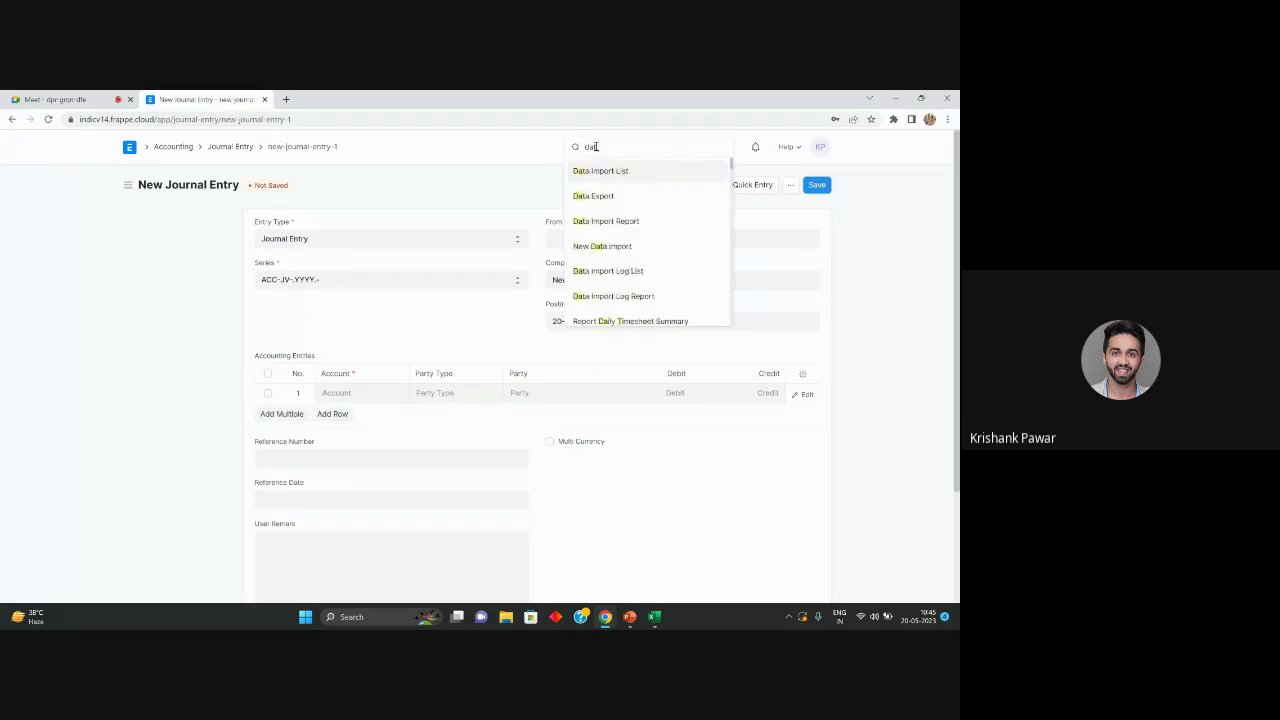
{"action": "type", "text": "ta"}
{"action": "left_click", "coordinate": [629, 246]}
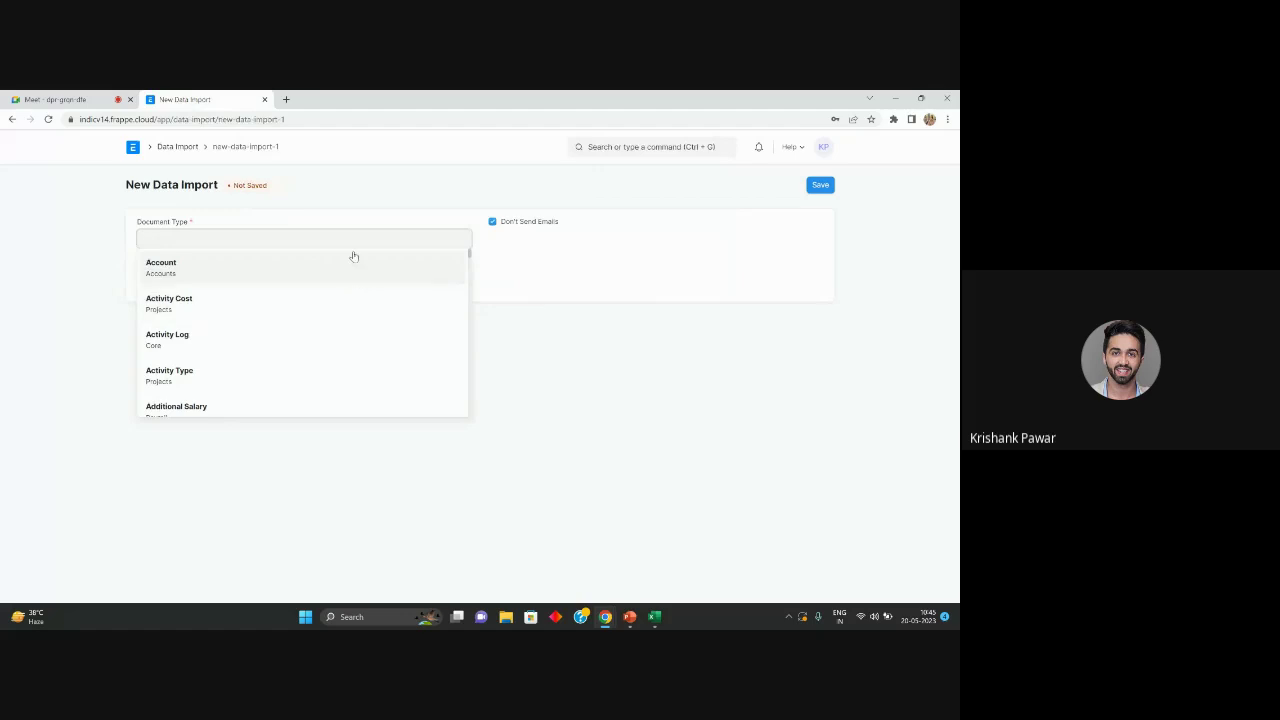
Set the document type to Journal Entry and the import type to Insert New Records, and save the data import
{"action": "left_click", "coordinate": [444, 181]}
{"action": "left_click", "coordinate": [377, 238]}
{"action": "type", "text": "journal"}
{"action": "key", "text": "Return"}
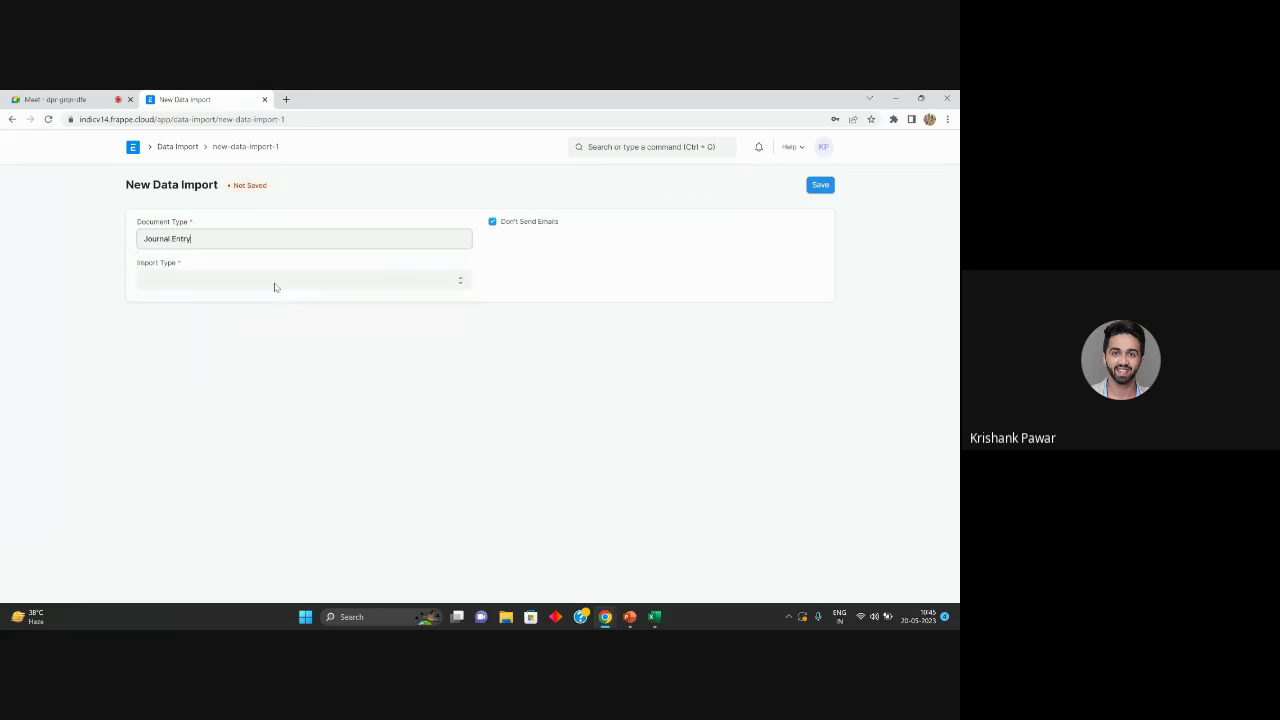
{"action": "left_click", "coordinate": [277, 284]}
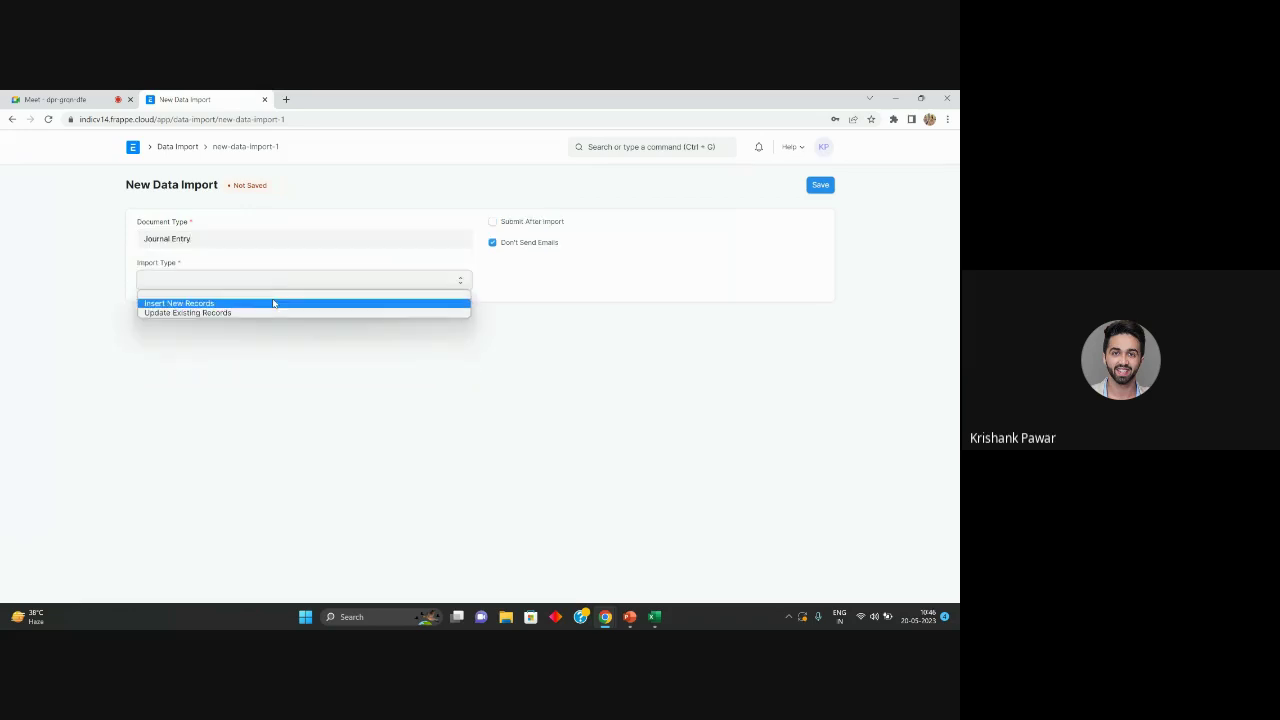
{"action": "left_click", "coordinate": [273, 303]}
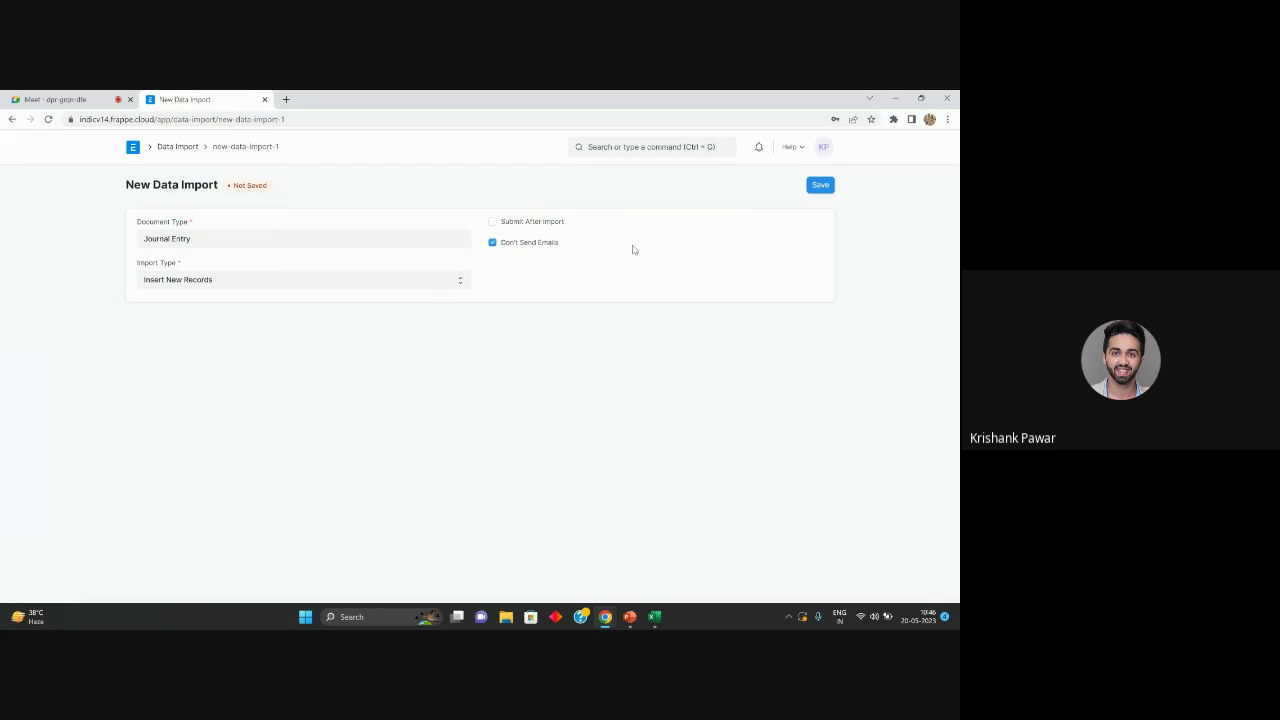
{"action": "left_click", "coordinate": [820, 186]}
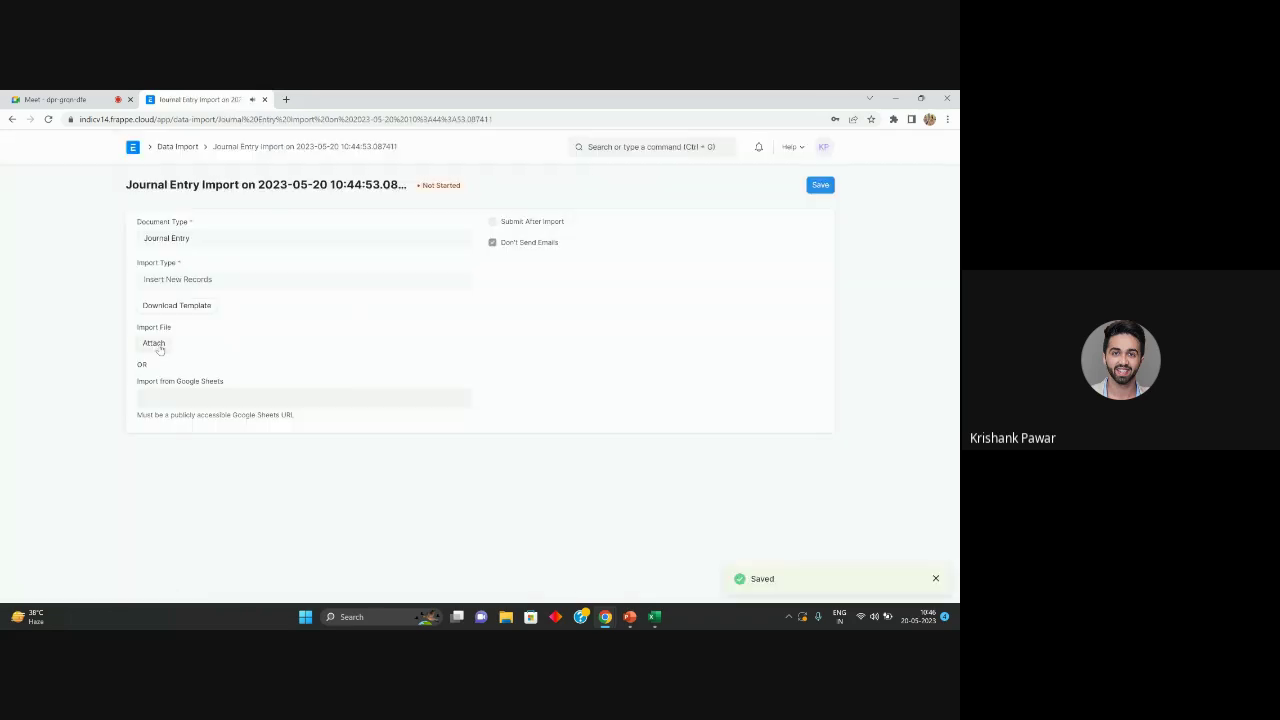
Look through the Journal Entry and Accounting Entries fields offered for the import template, and close the export options without exporting
{"action": "left_click", "coordinate": [184, 305]}
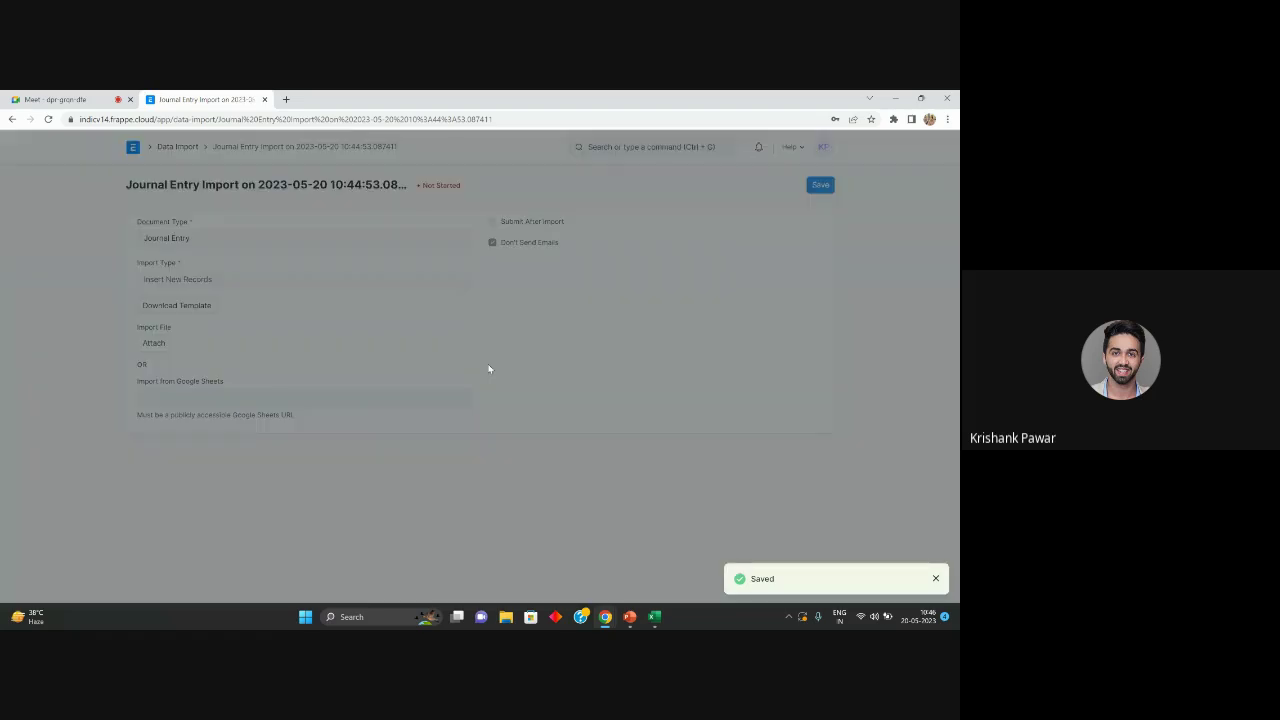
{"action": "scroll", "coordinate": [474, 462], "scroll_direction": "down", "scroll_amount": 5}
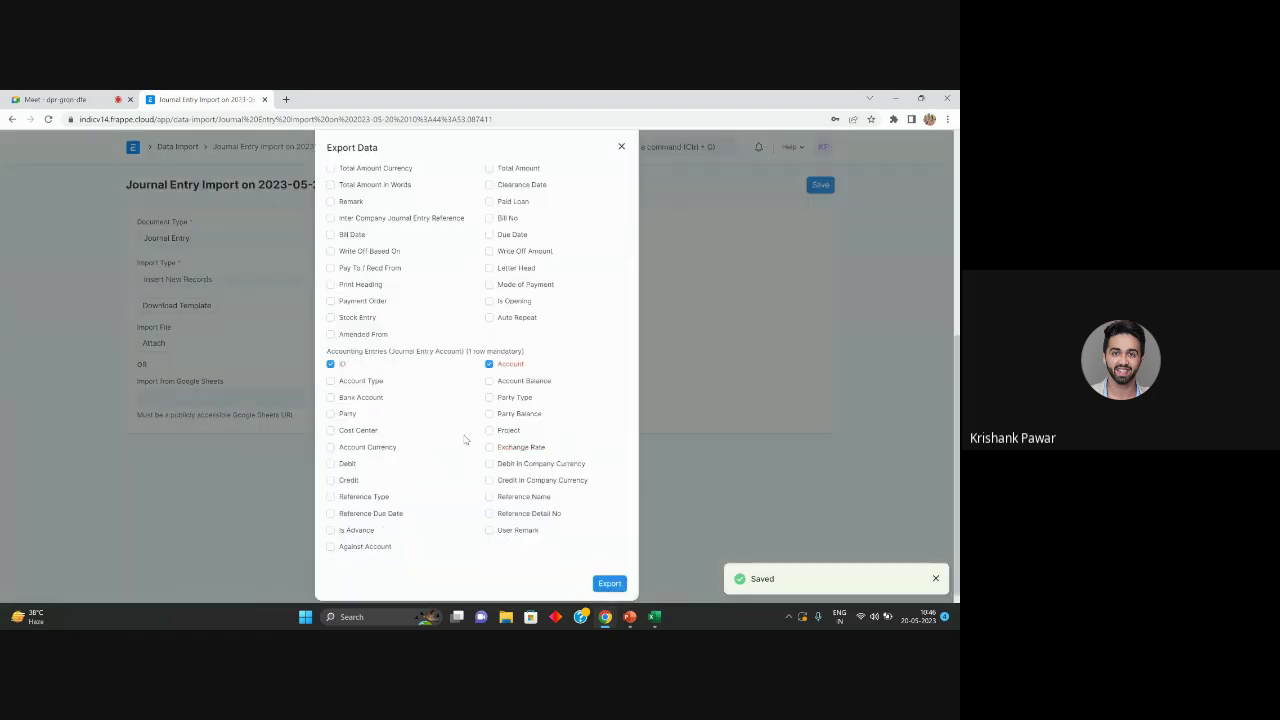
{"action": "scroll", "coordinate": [465, 440], "scroll_direction": "up", "scroll_amount": 2}
{"action": "scroll", "coordinate": [480, 420], "scroll_direction": "up", "scroll_amount": 4}
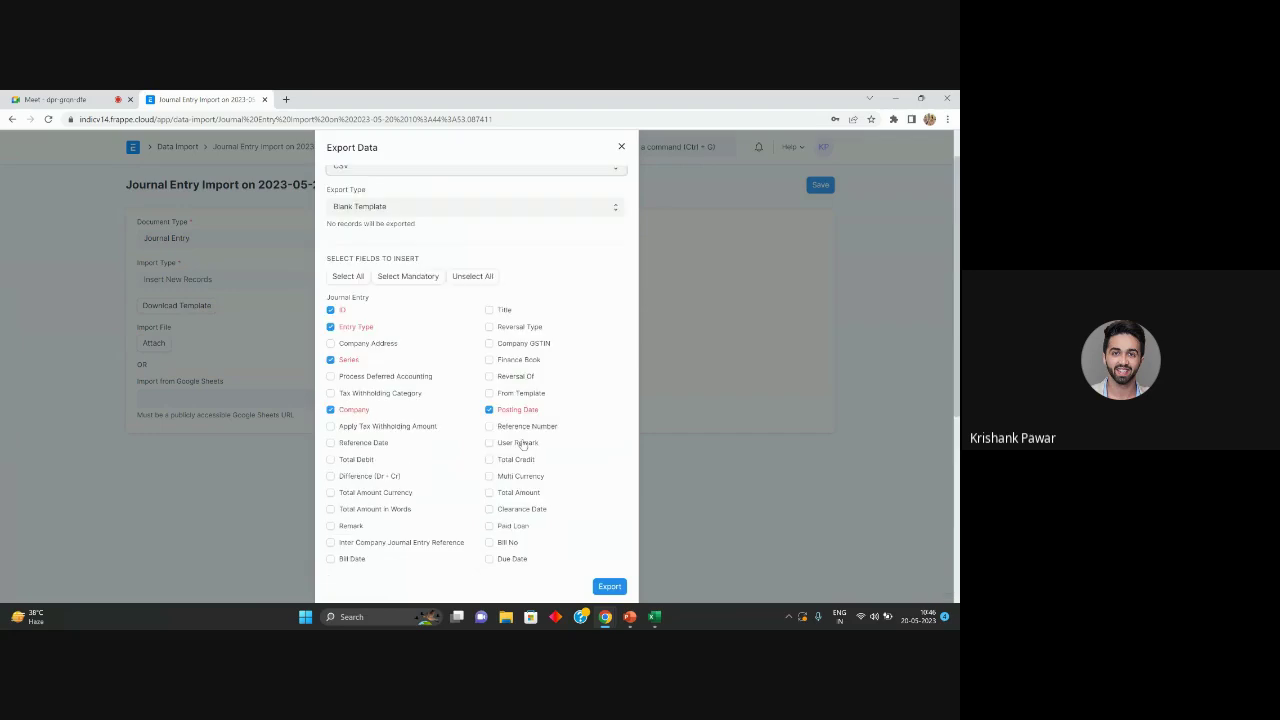
{"action": "scroll", "coordinate": [619, 214], "scroll_direction": "up", "scroll_amount": 1}
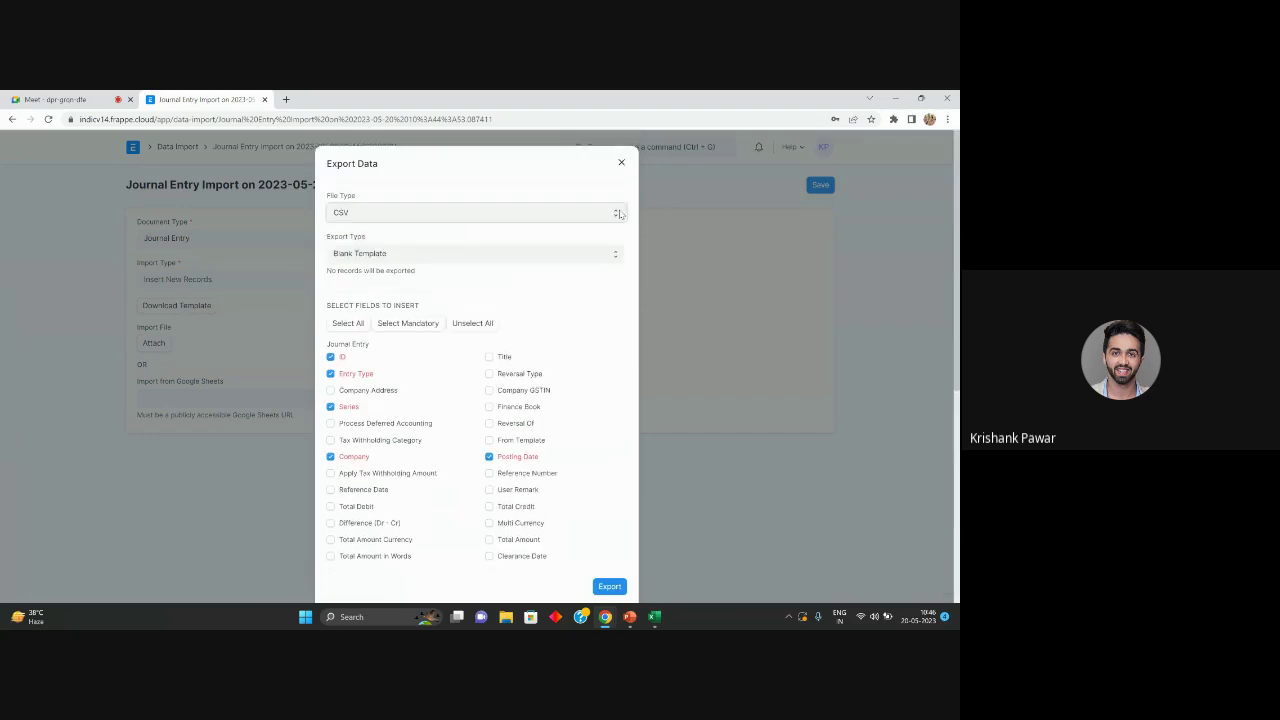
{"action": "left_click", "coordinate": [621, 163]}
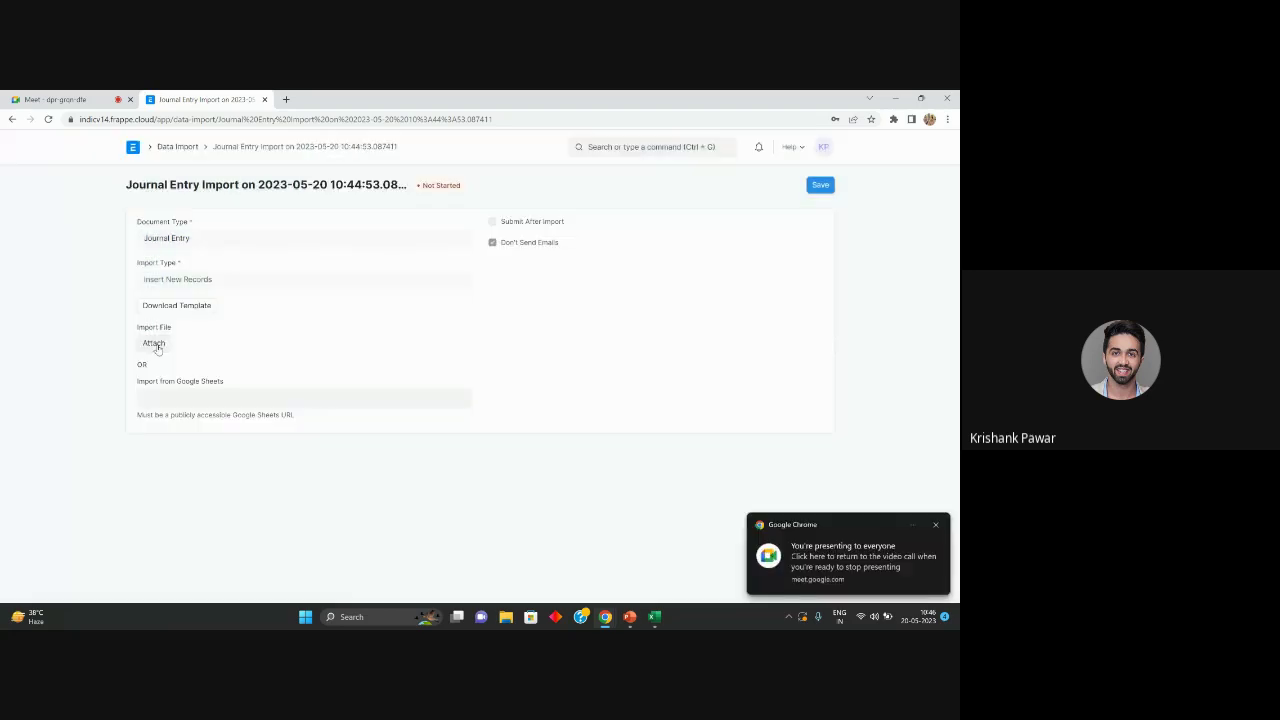
Attach the QB Sample File workbook from the Downloads folder as the import file
{"action": "left_click", "coordinate": [155, 344]}
{"action": "left_click", "coordinate": [417, 263]}
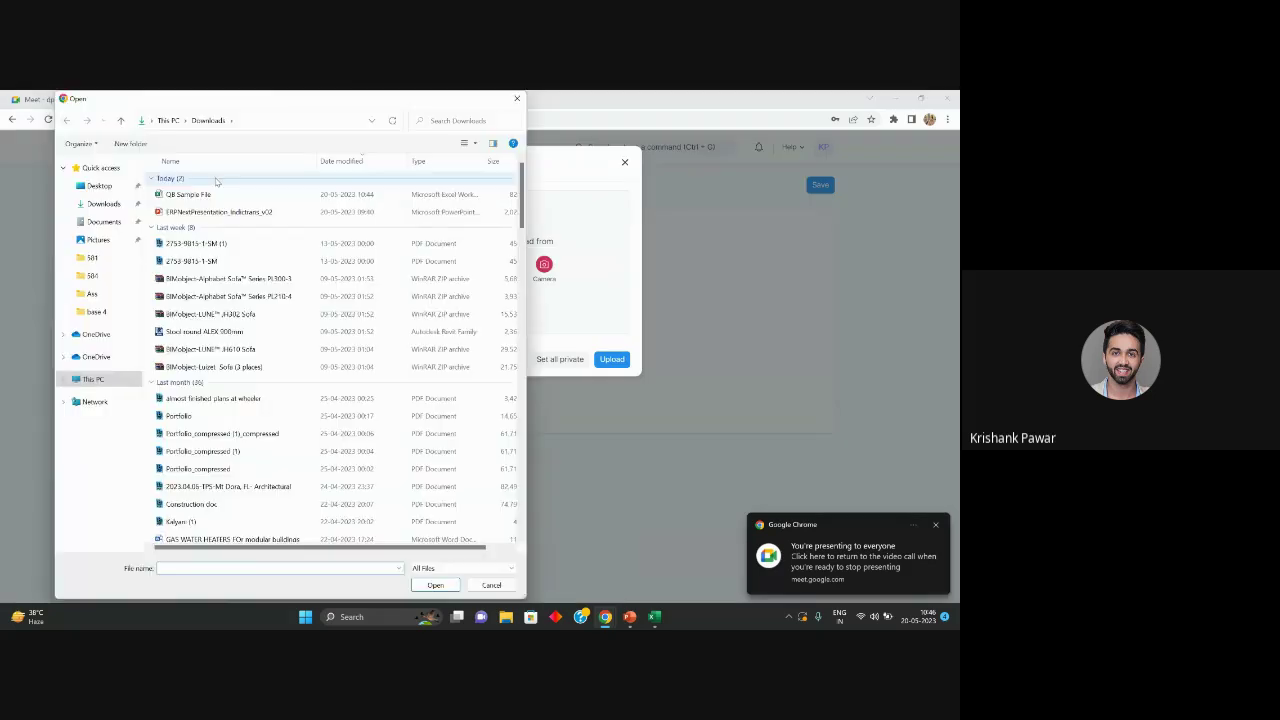
{"action": "double_click", "coordinate": [205, 195]}
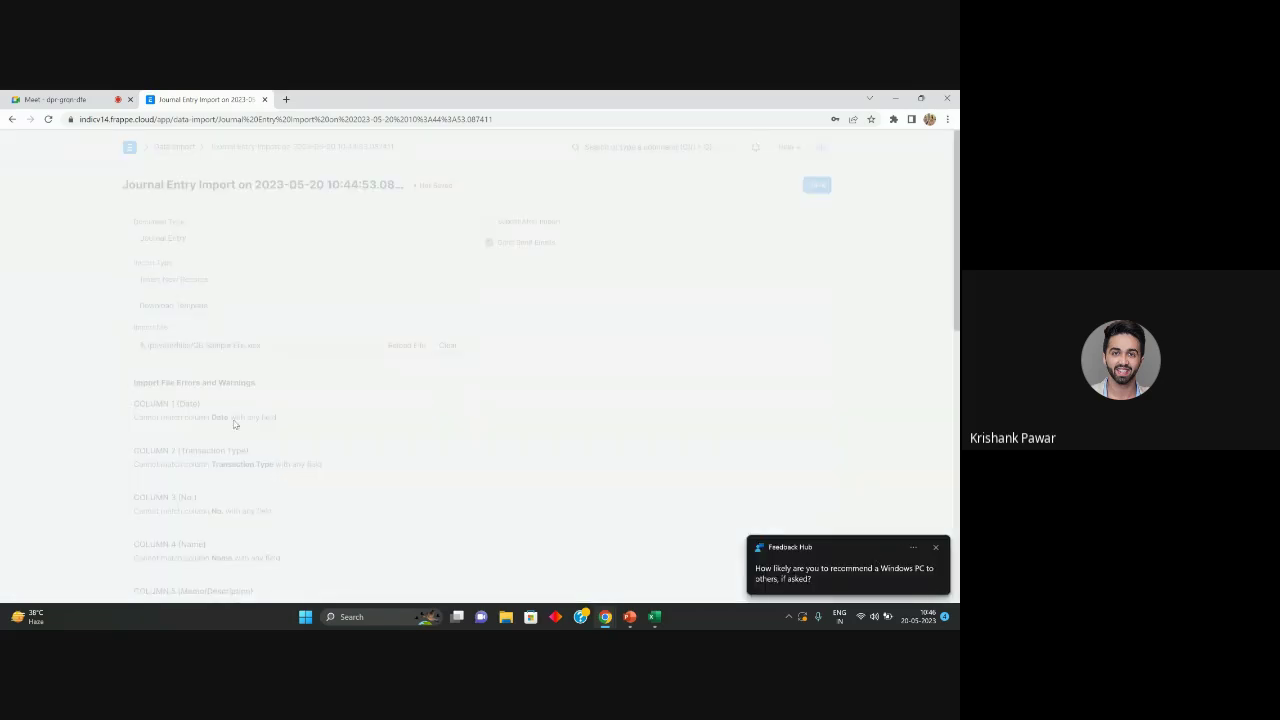
Review the import file's column warnings and data preview, and check them against the Excel journal before returning to ERPNext
{"action": "scroll", "coordinate": [248, 402], "scroll_direction": "down", "scroll_amount": 2}
{"action": "scroll", "coordinate": [248, 402], "scroll_direction": "down", "scroll_amount": 2}
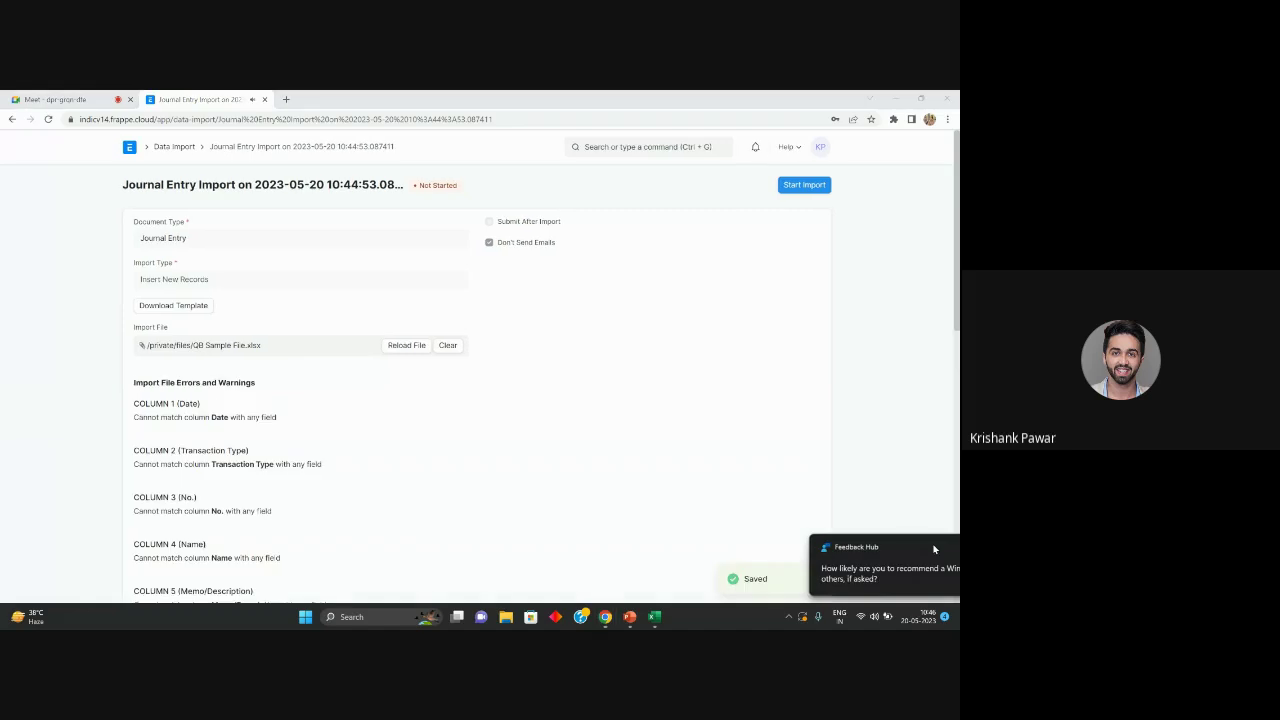
{"action": "scroll", "coordinate": [363, 406], "scroll_direction": "down", "scroll_amount": 4}
{"action": "scroll", "coordinate": [363, 406], "scroll_direction": "down", "scroll_amount": 2}
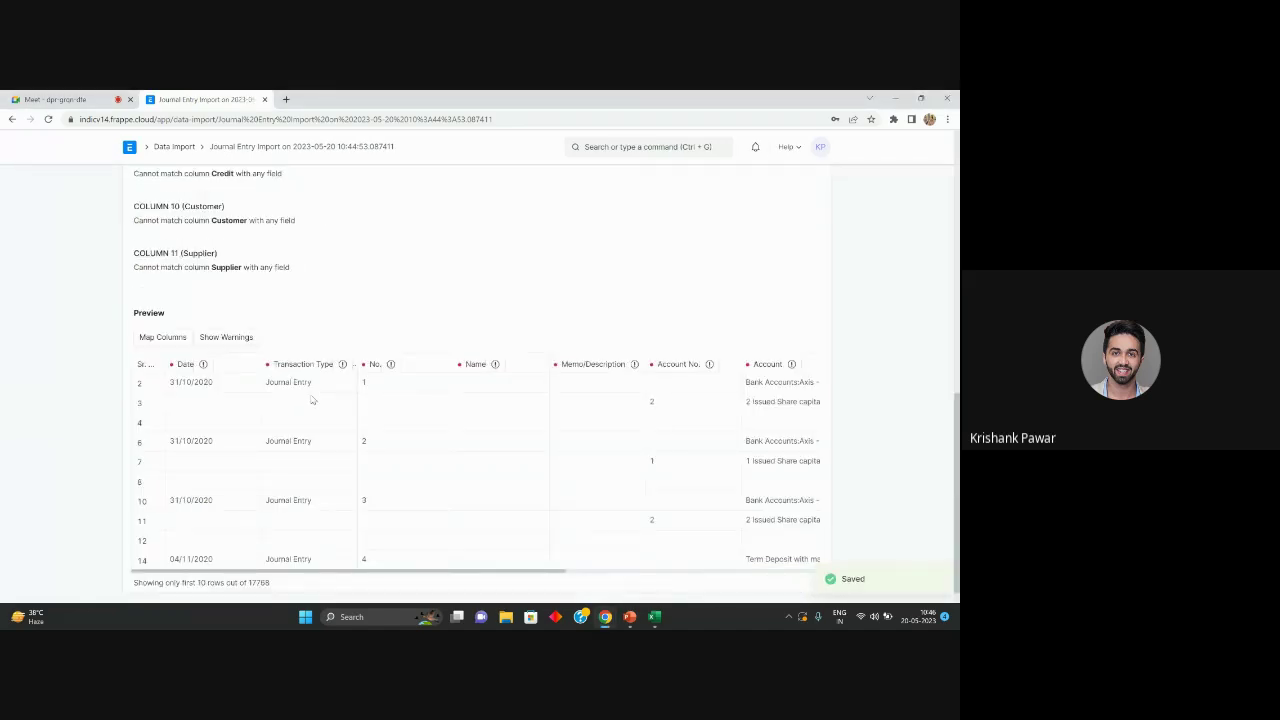
{"action": "scroll", "coordinate": [262, 410], "scroll_direction": "down", "scroll_amount": 1}
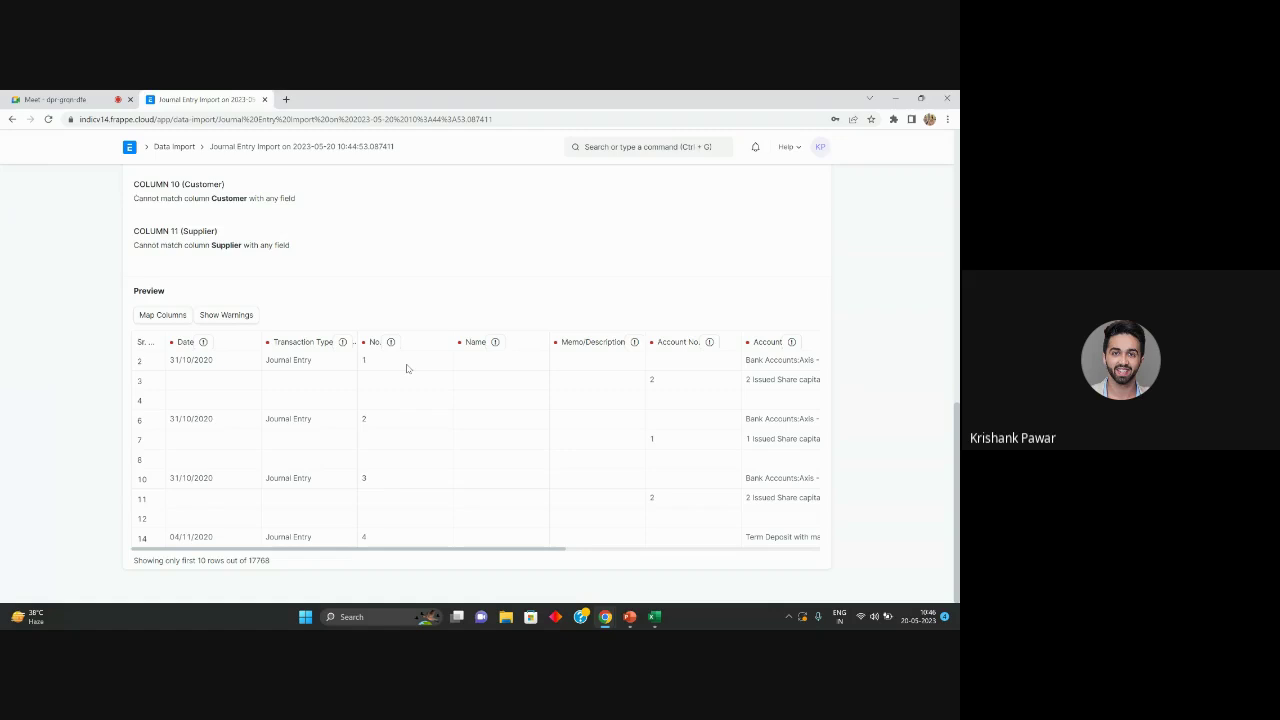
{"action": "left_click", "coordinate": [664, 518]}
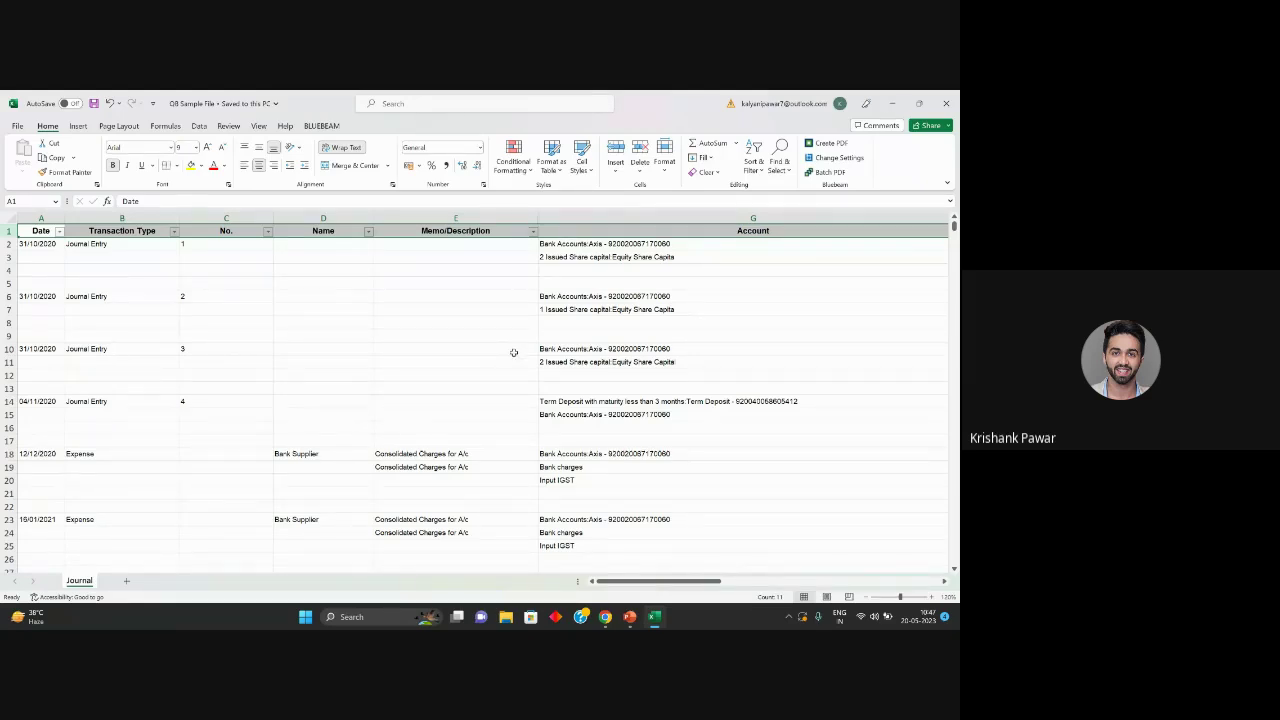
{"action": "key", "text": "alt+Tab"}
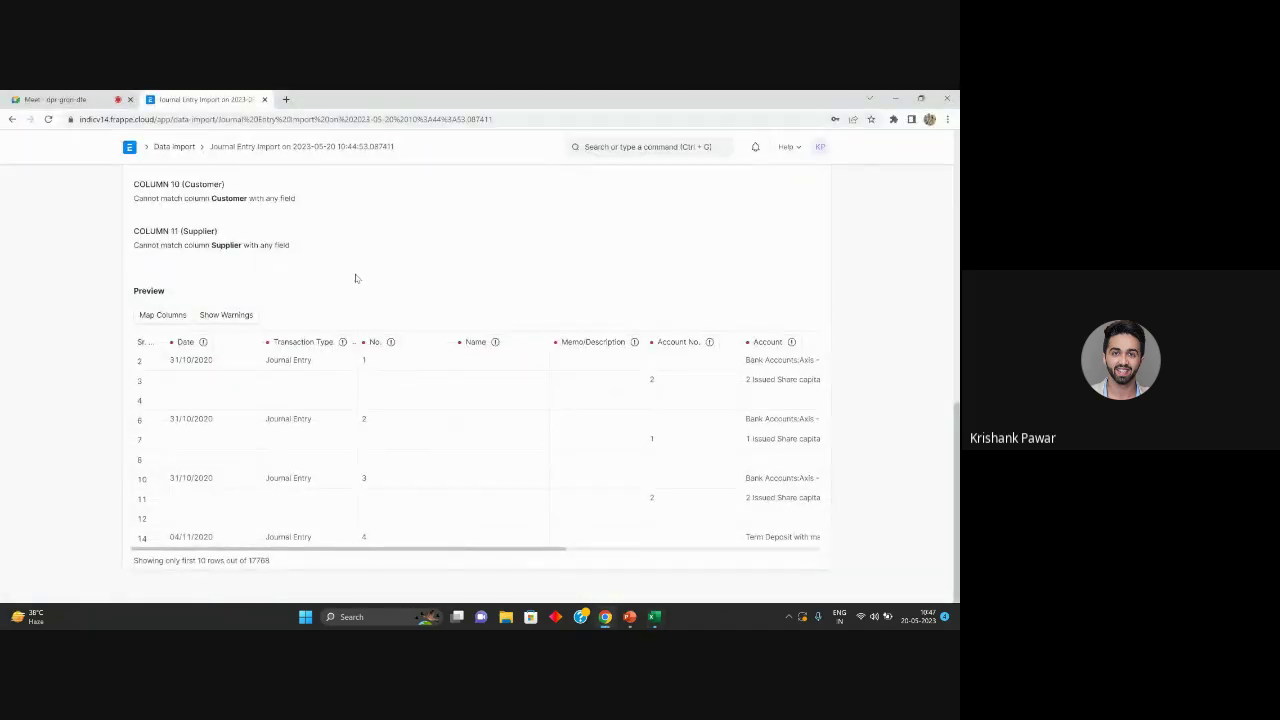
Open the column mapping for the import file and map the Date column to Posting Date
{"action": "left_click", "coordinate": [162, 316]}
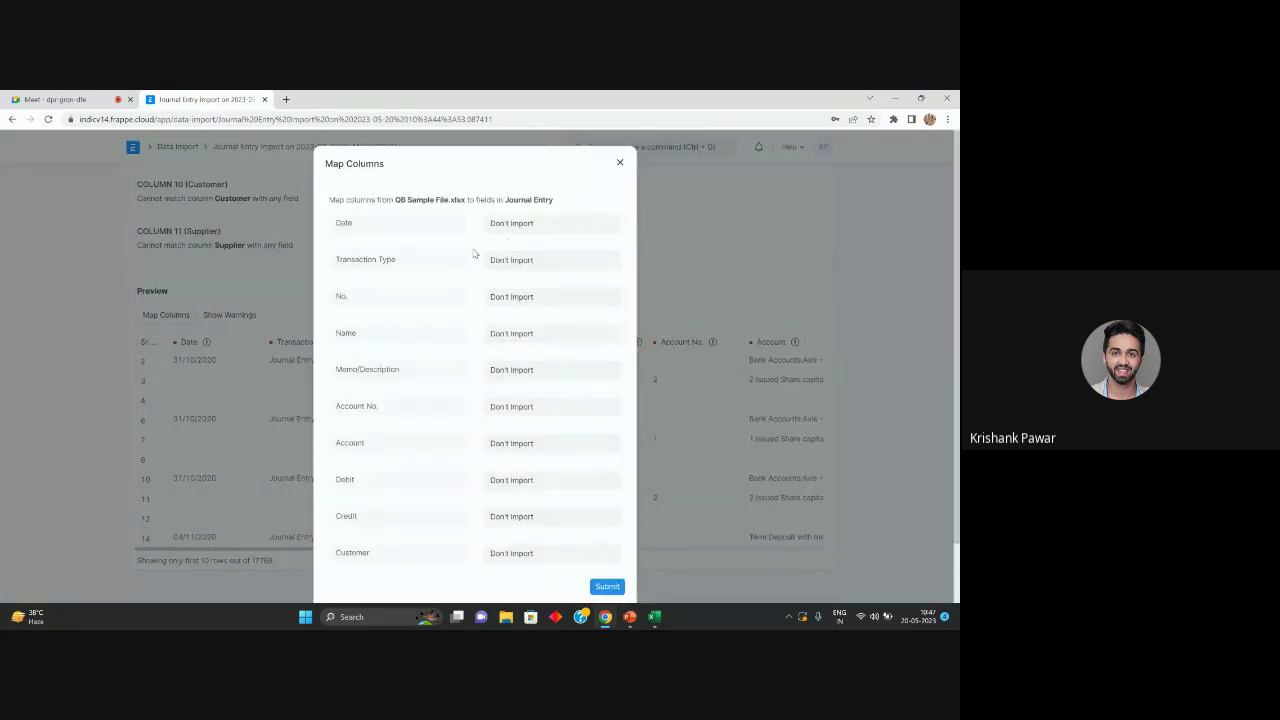
{"action": "left_click", "coordinate": [519, 226]}
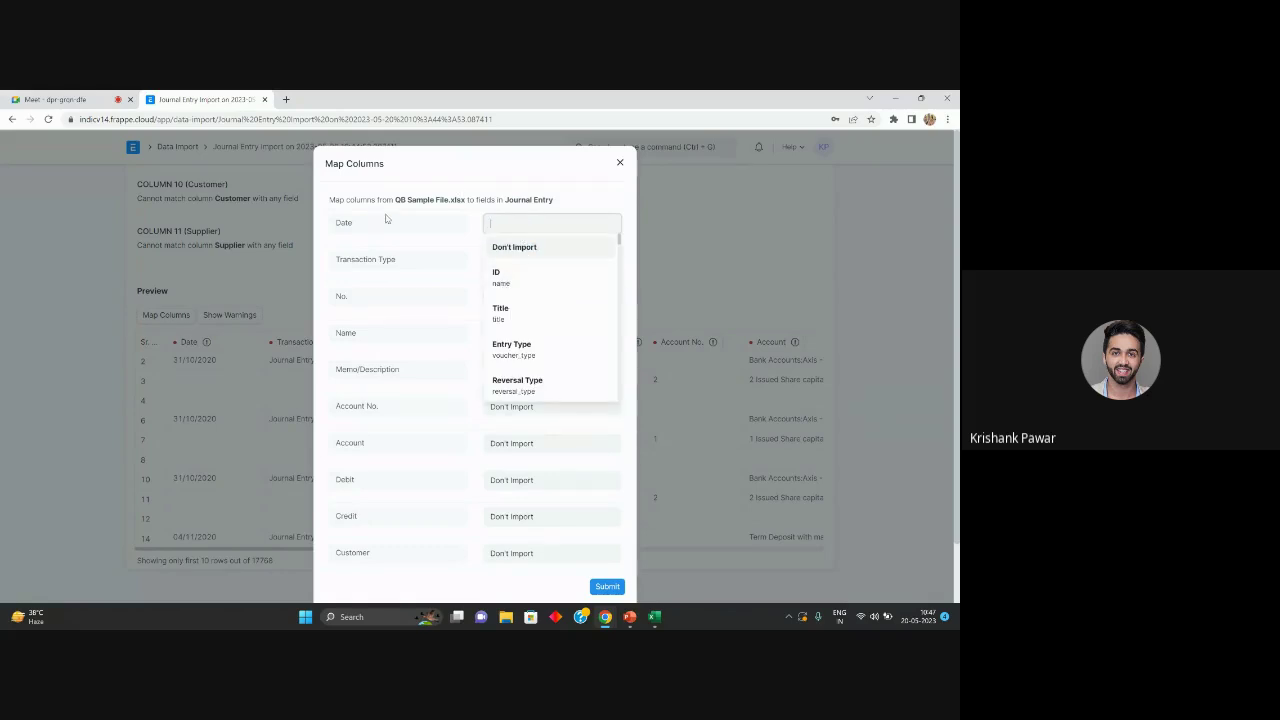
{"action": "type", "text": "dat"}
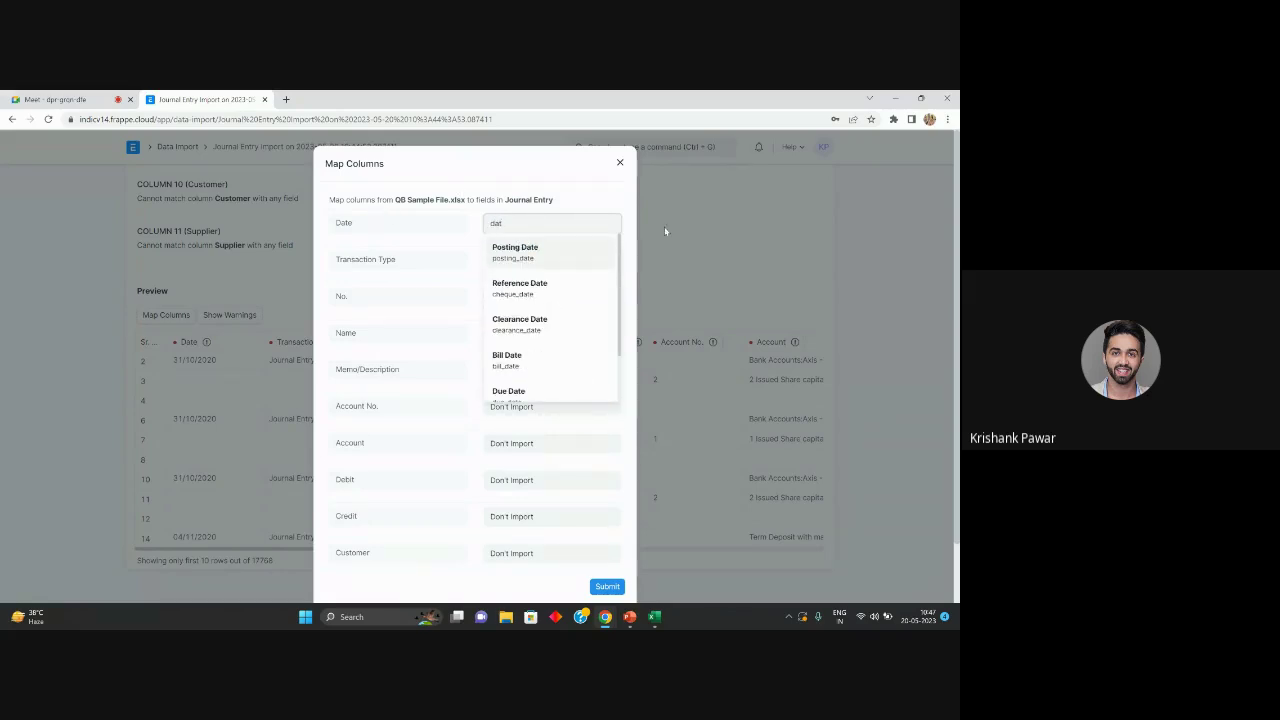
{"action": "left_click", "coordinate": [545, 251]}
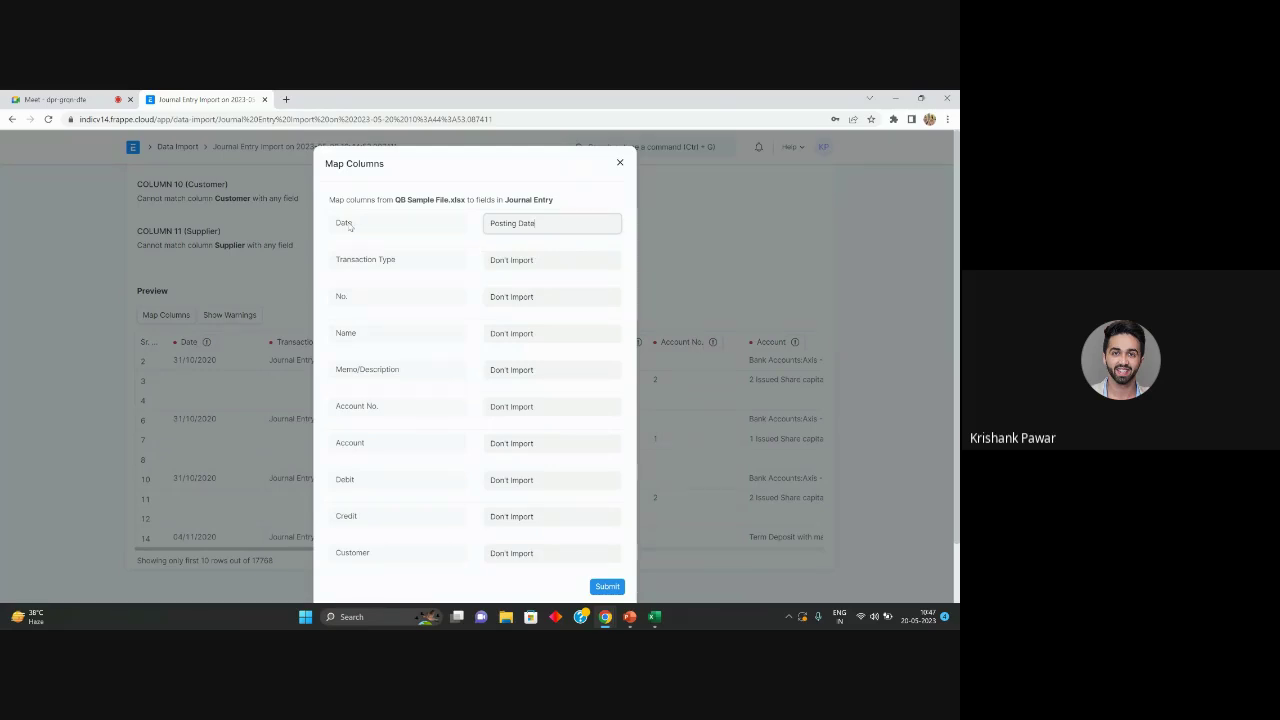
Map the Transaction Type column to Entry Type and the No. column to Series
{"action": "left_click", "coordinate": [533, 260]}
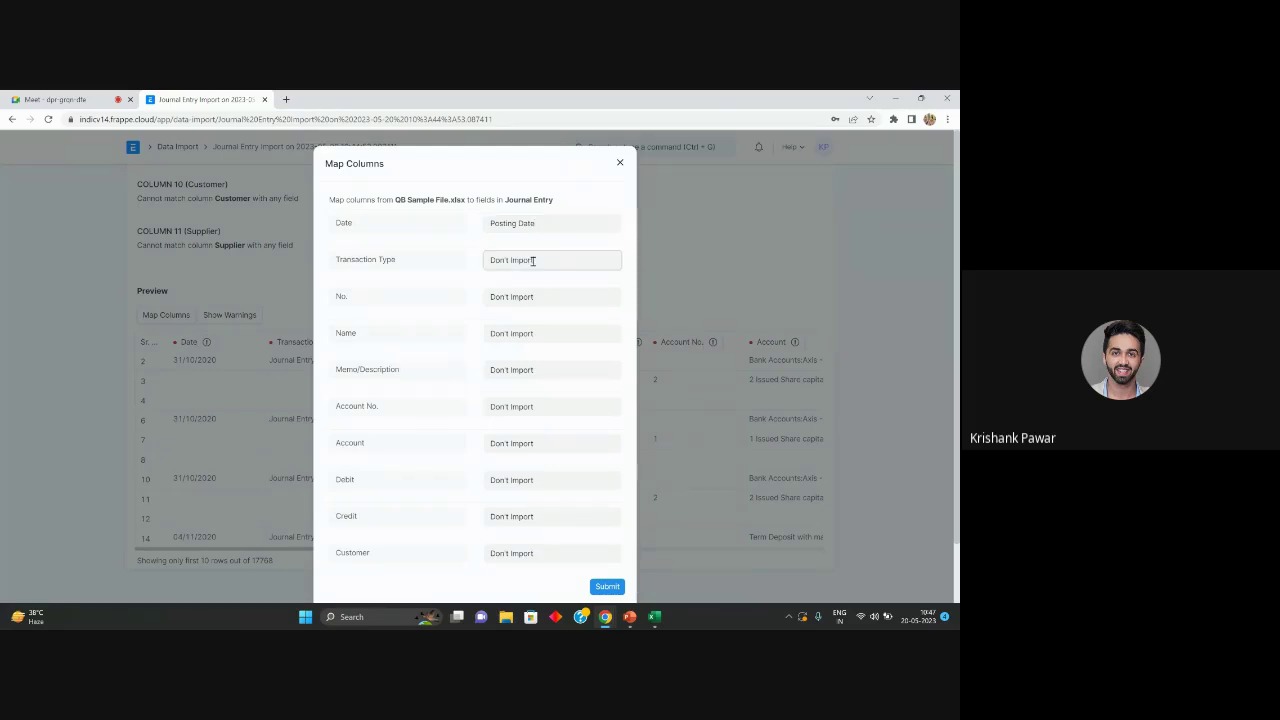
{"action": "type", "text": "is"}
{"action": "key", "text": "BackSpace"}
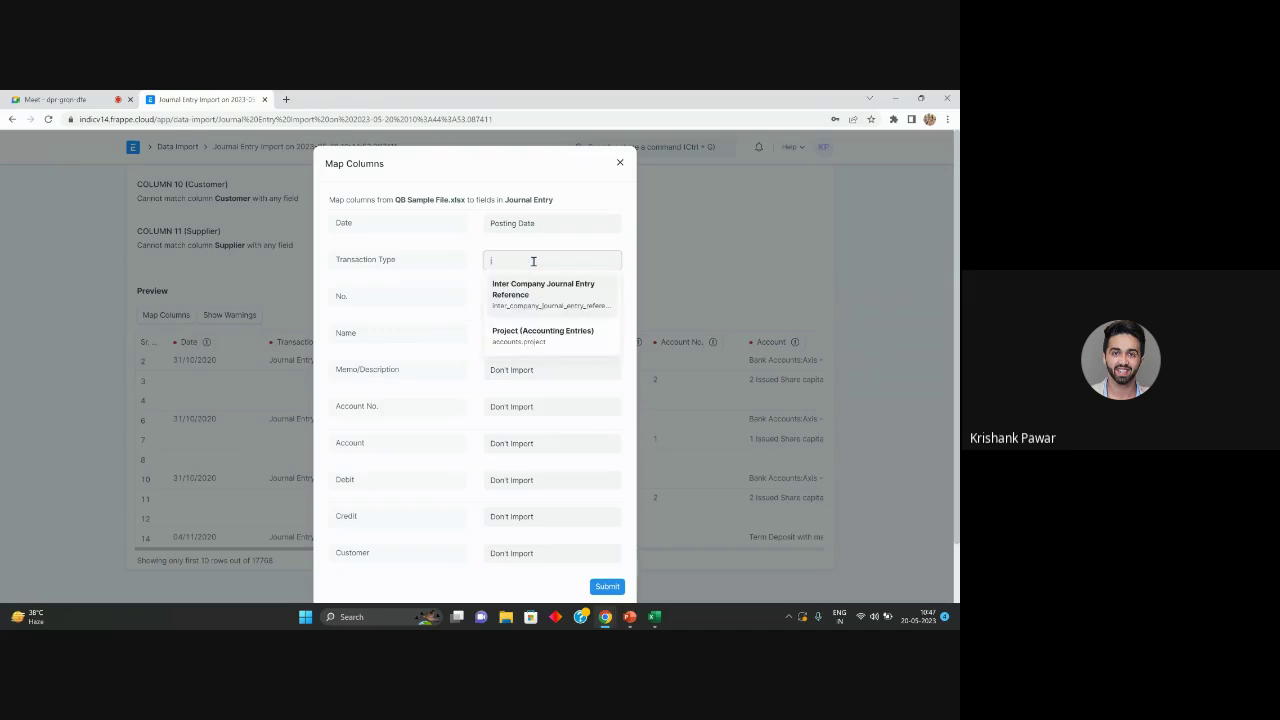
{"action": "key", "text": "BackSpace"}
{"action": "type", "text": "t"}
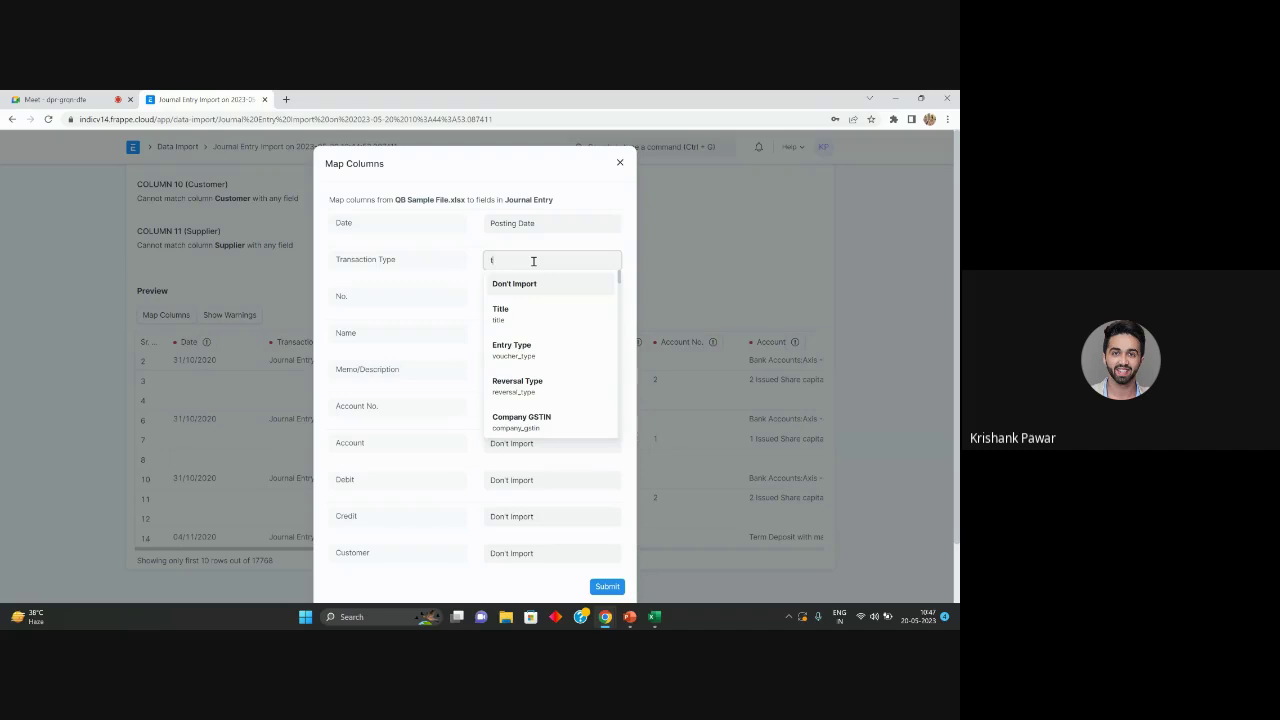
{"action": "type", "text": "y"}
{"action": "left_click", "coordinate": [533, 290]}
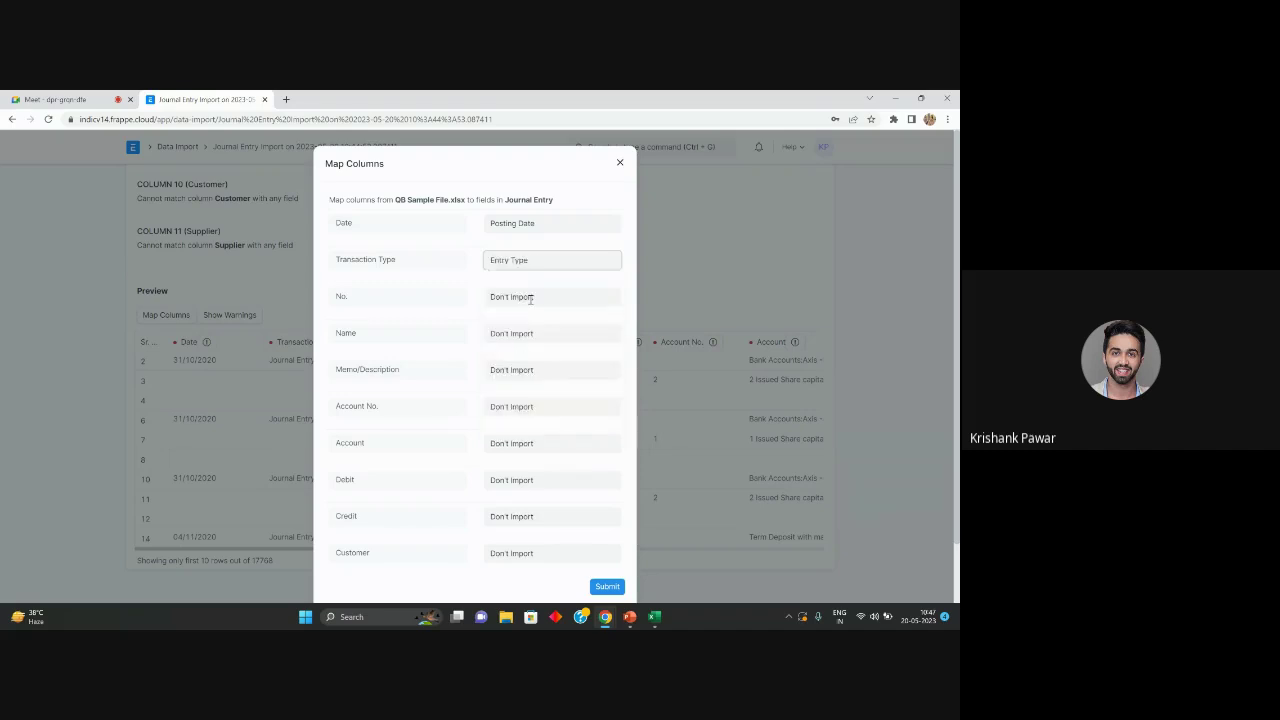
{"action": "left_click", "coordinate": [503, 300]}
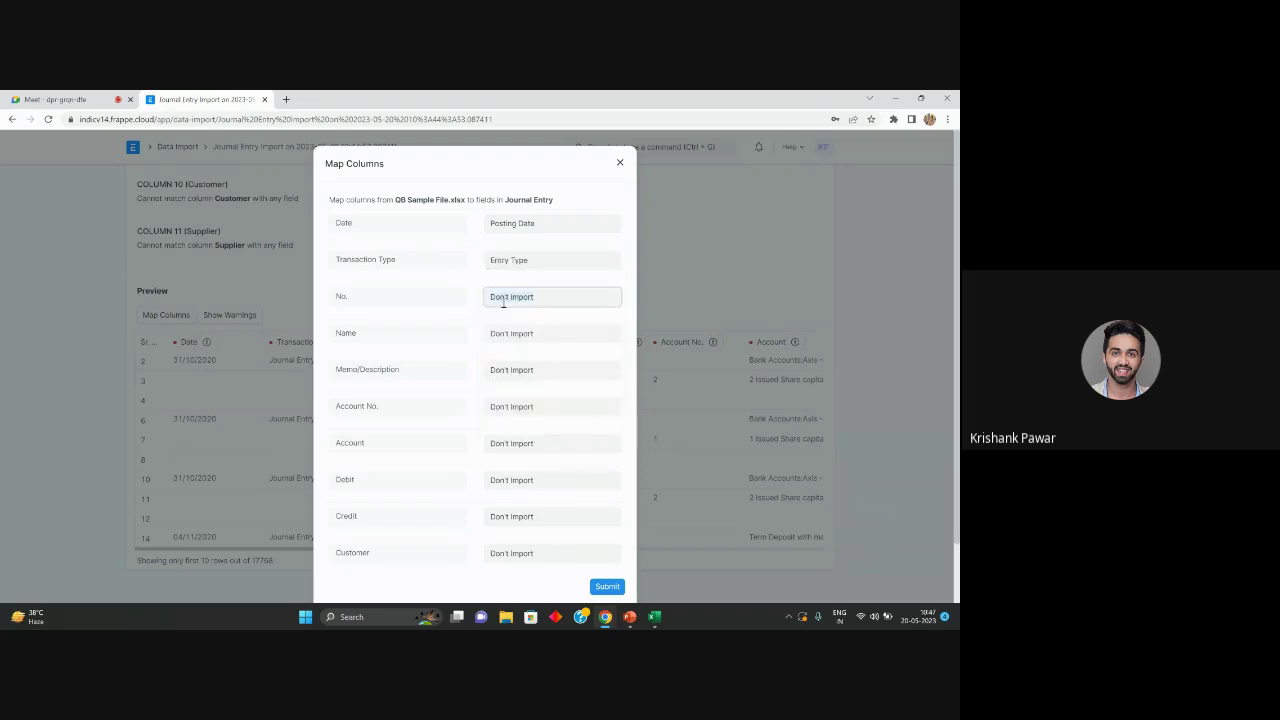
{"action": "type", "text": "ser"}
{"action": "left_click", "coordinate": [496, 325]}
Map the Debit column to Debit (Accounting Entries) and the Credit column to Credit (Accounting Entries)
{"action": "scroll", "coordinate": [500, 362], "scroll_direction": "down", "scroll_amount": 1}
{"action": "scroll", "coordinate": [500, 362], "scroll_direction": "up", "scroll_amount": 1}
{"action": "scroll", "coordinate": [518, 407], "scroll_direction": "down", "scroll_amount": 1}
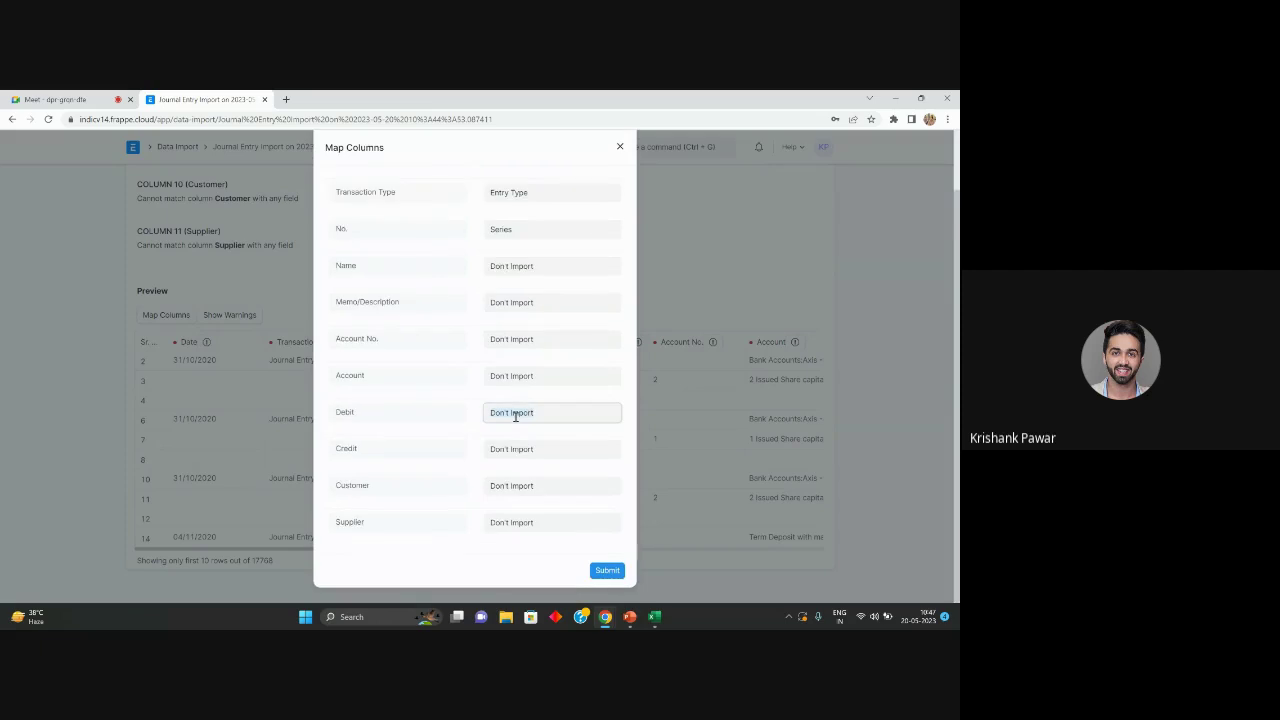
{"action": "type", "text": "deb"}
{"action": "left_click", "coordinate": [530, 476]}
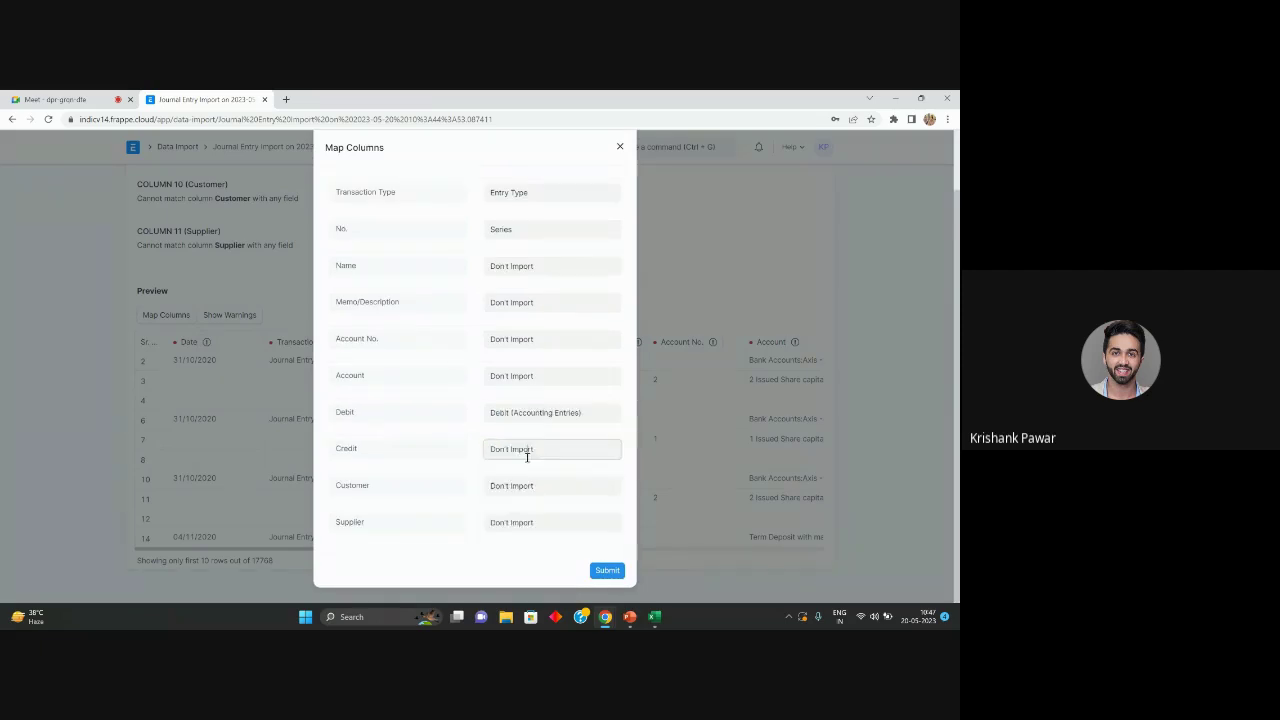
{"action": "left_click", "coordinate": [527, 455]}
{"action": "type", "text": "cr"}
{"action": "left_click", "coordinate": [545, 541]}
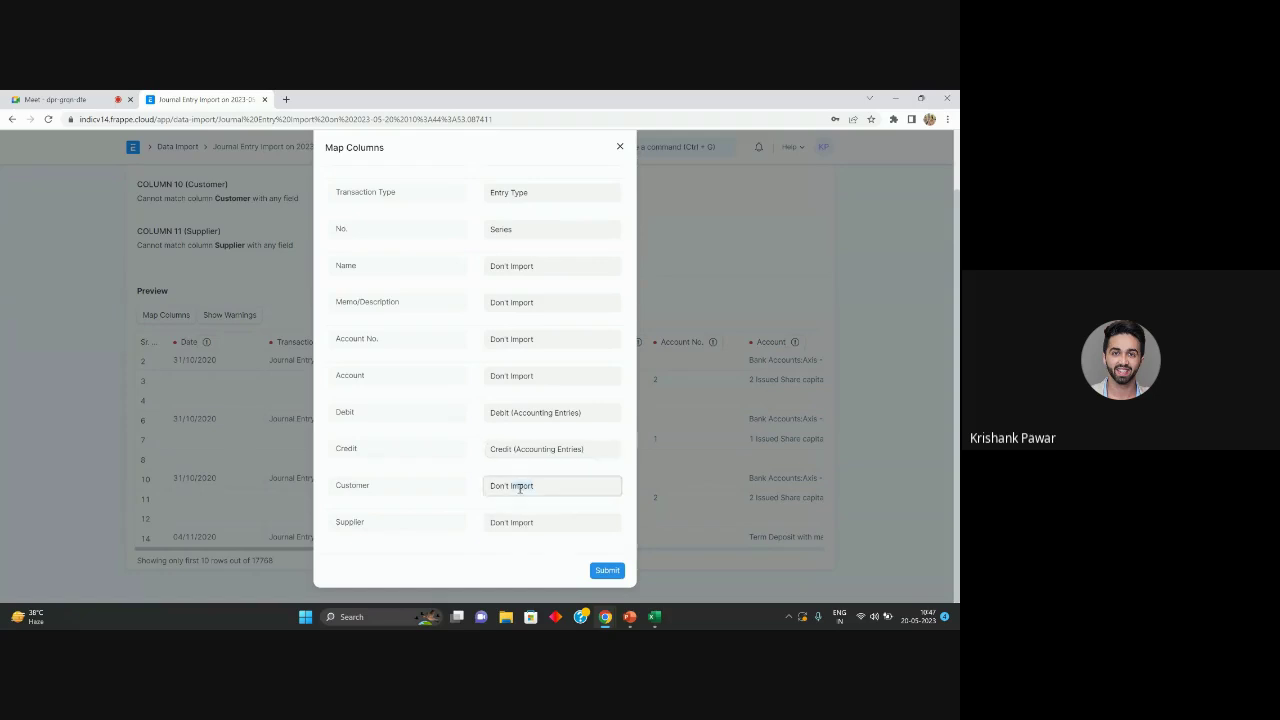
Map both the Customer and Supplier columns to Party (Accounting Entries)
{"action": "triple_click", "coordinate": [531, 487]}
{"action": "type", "text": "par"}
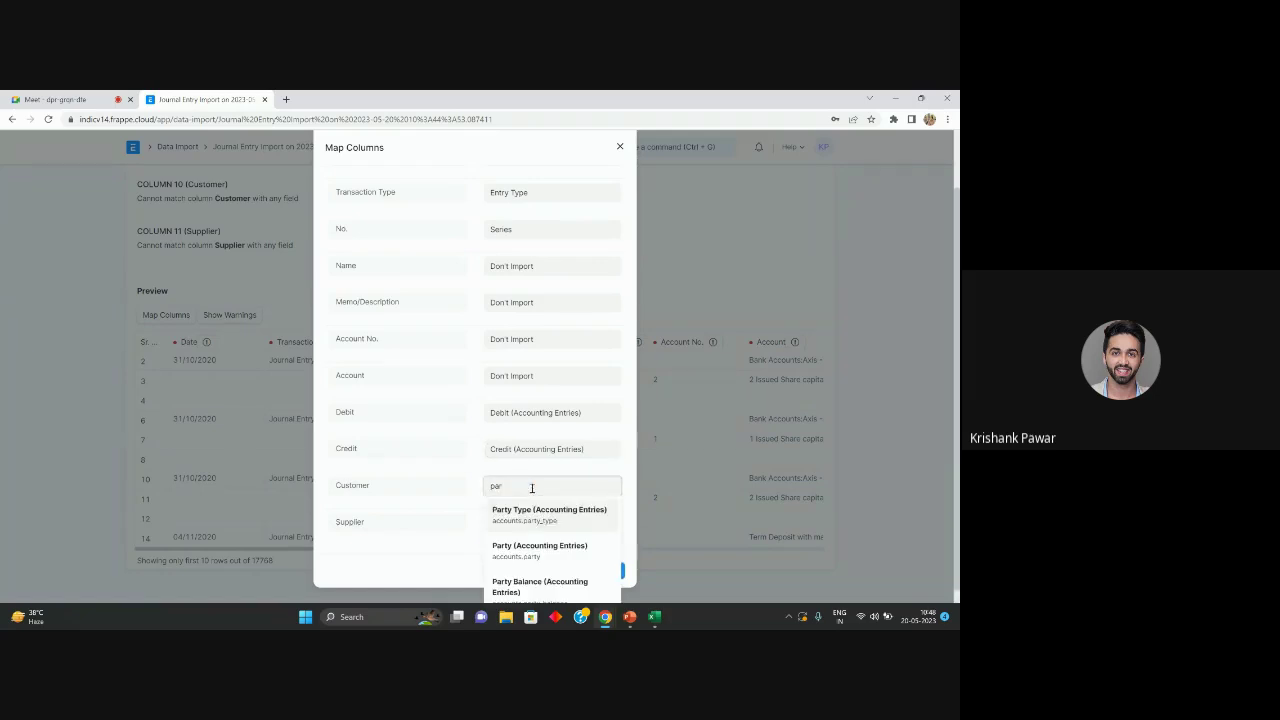
{"action": "left_click", "coordinate": [548, 562]}
{"action": "triple_click", "coordinate": [534, 526]}
{"action": "type", "text": "pa"}
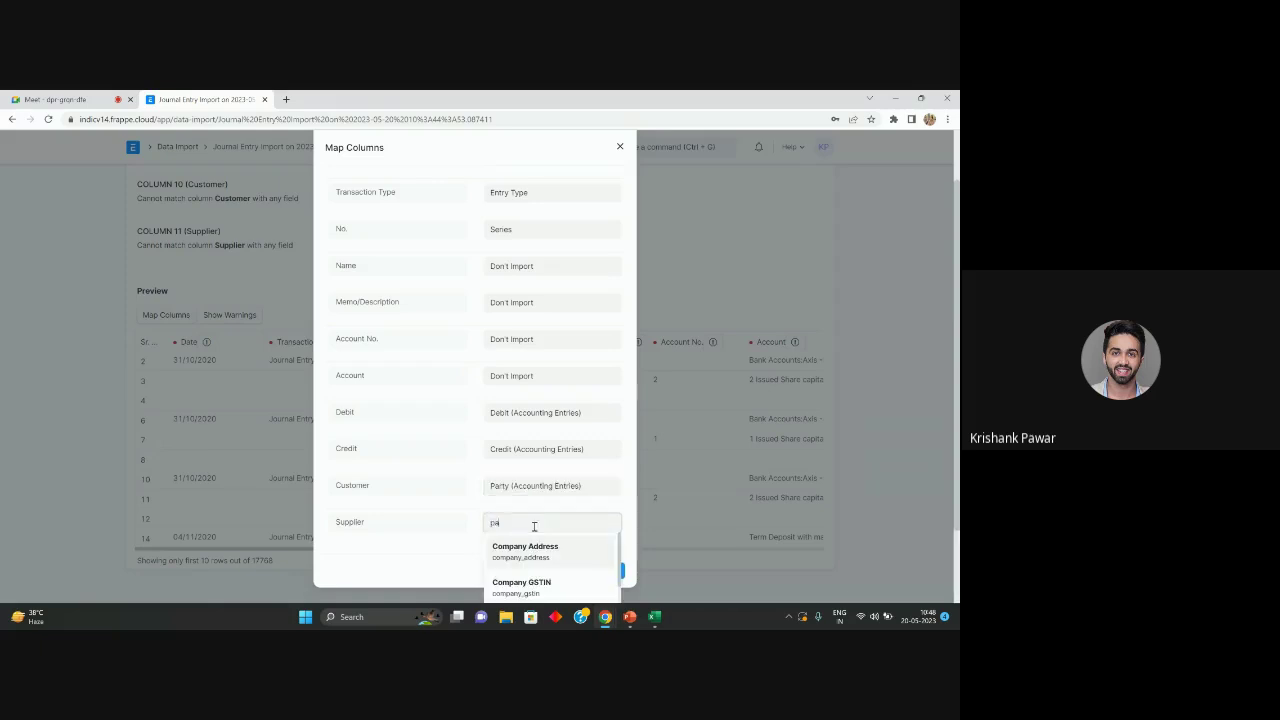
{"action": "type", "text": "r"}
{"action": "left_click", "coordinate": [553, 585]}
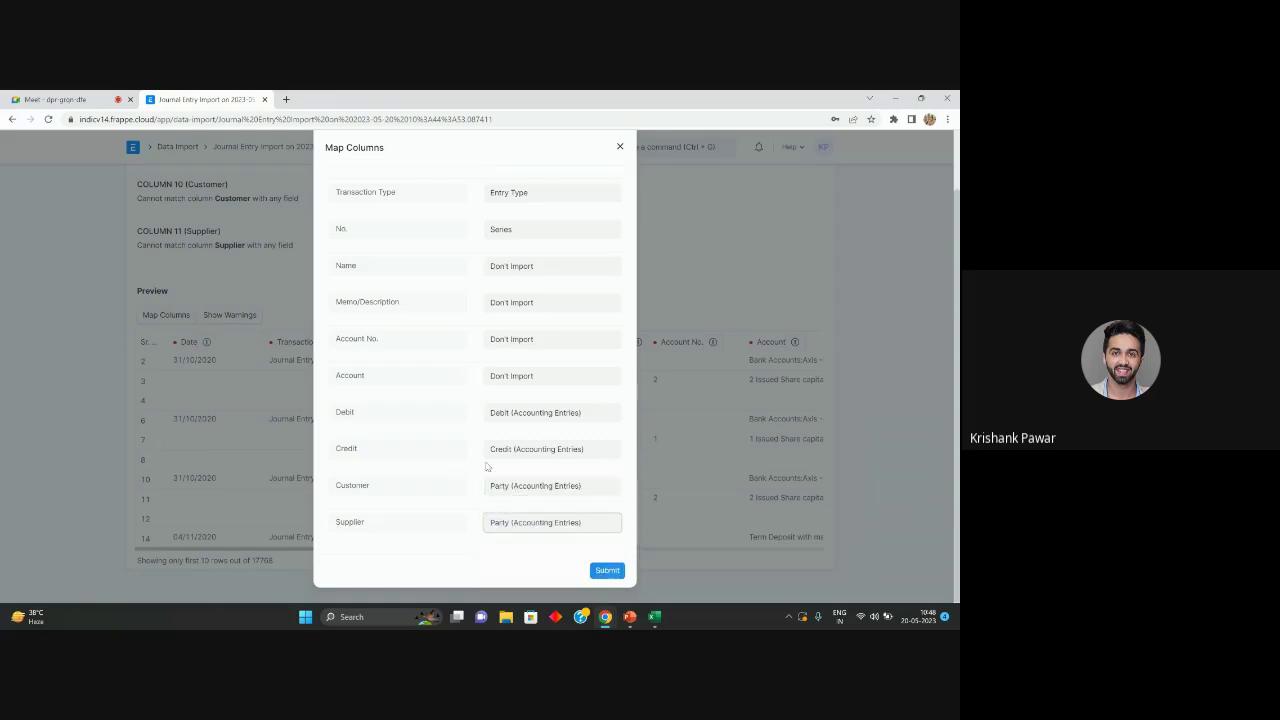
Map the Account column to Account (Accounting Entries) and the Account No. column to ID (Accounting Entries)
{"action": "triple_click", "coordinate": [513, 379]}
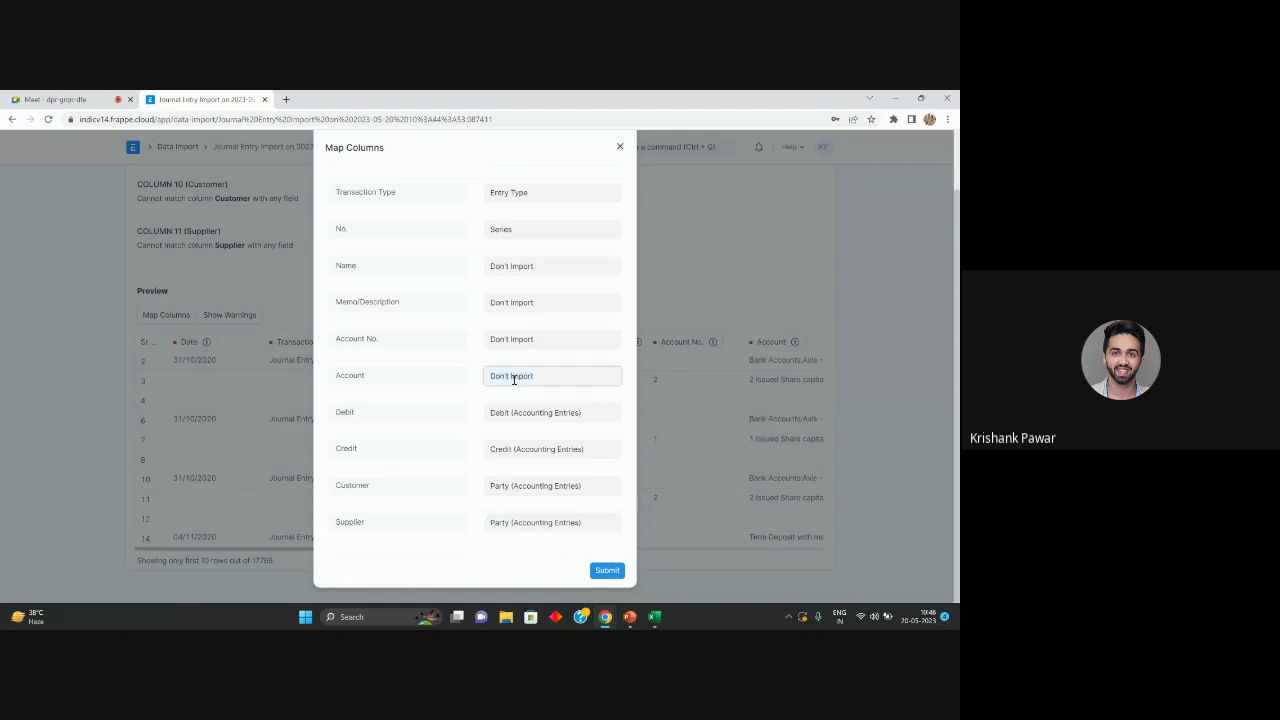
{"action": "type", "text": "acc"}
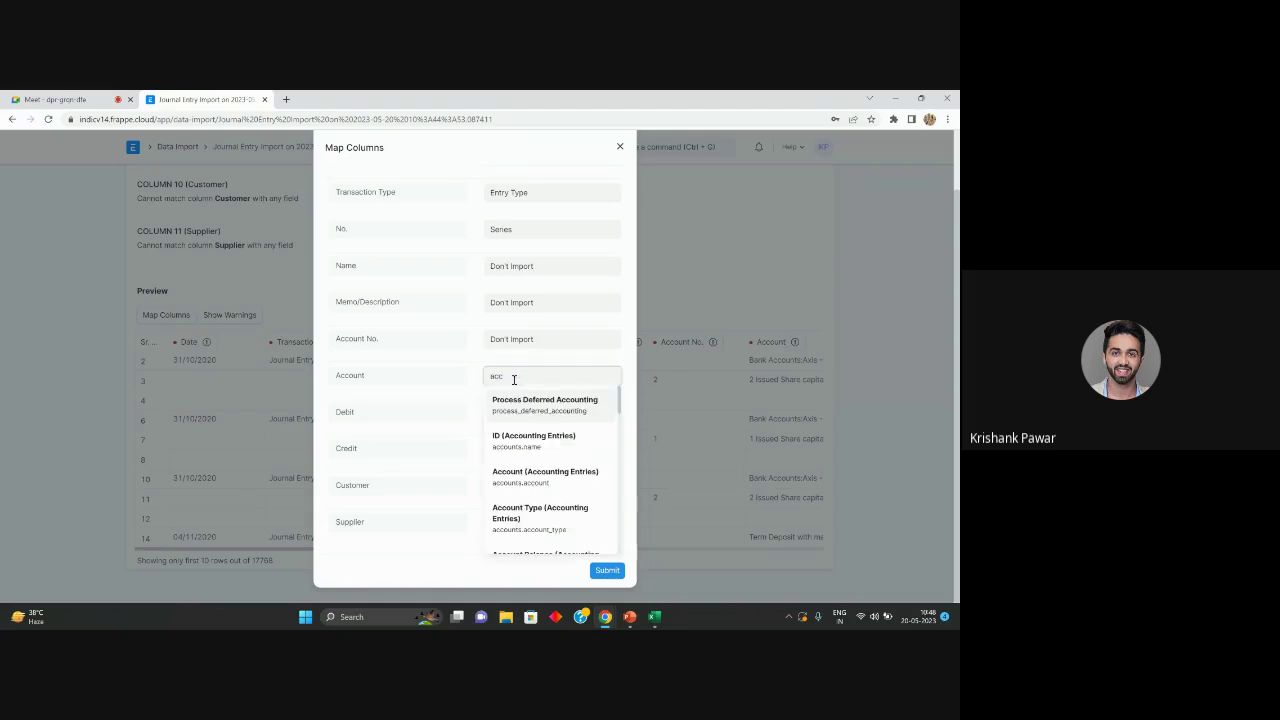
{"action": "left_click", "coordinate": [544, 477]}
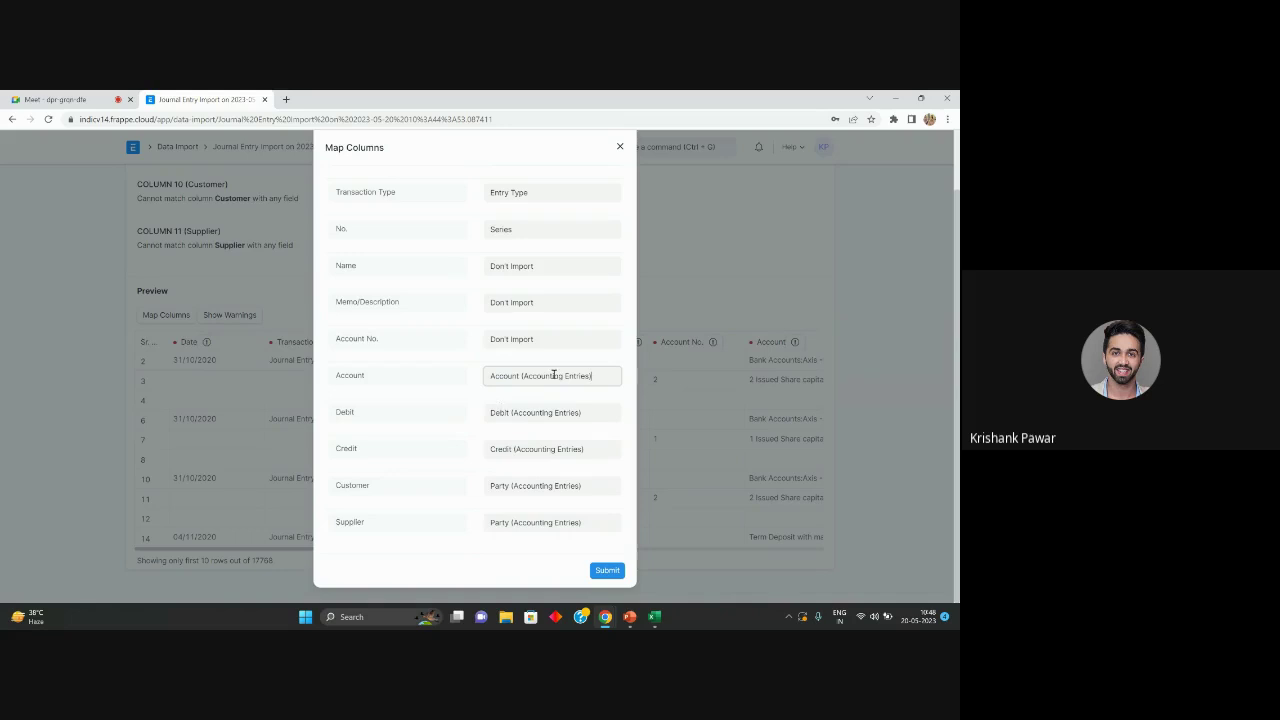
{"action": "left_click", "coordinate": [524, 339]}
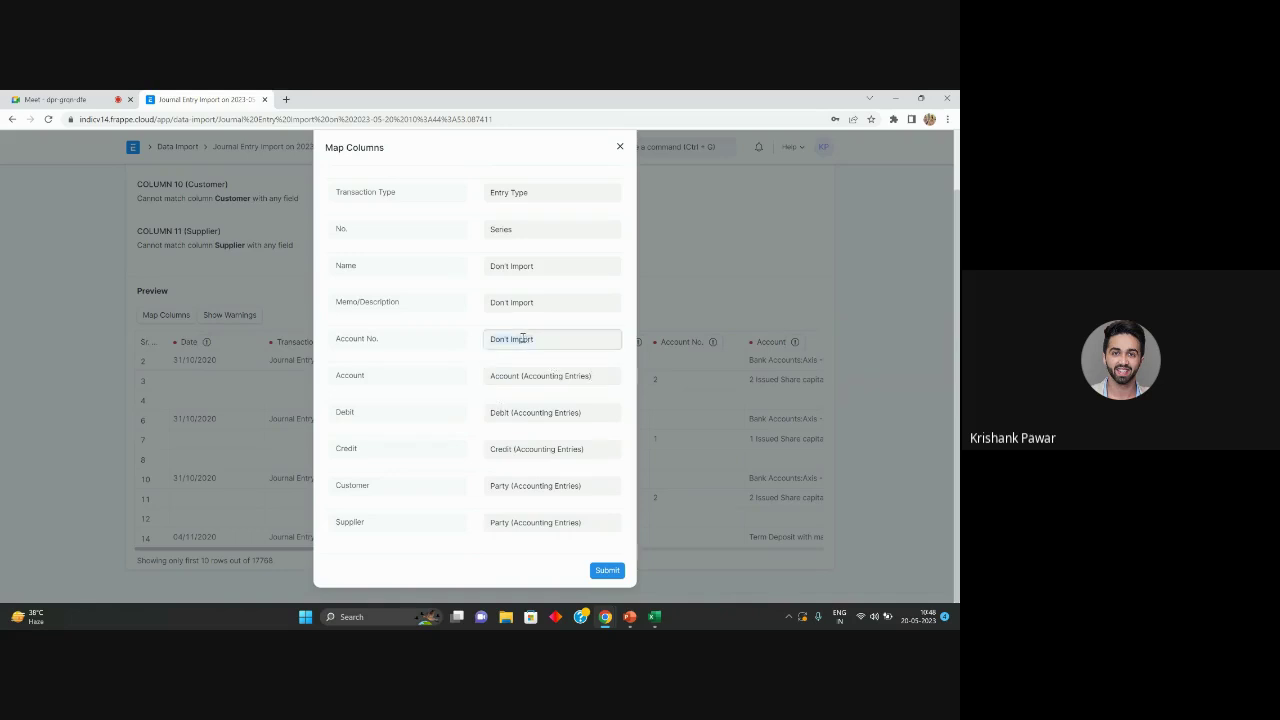
{"action": "type", "text": "acc"}
{"action": "left_click", "coordinate": [540, 400]}
Map the Memo/Description column to User Remark (Accounting Entries) and the Name column to ID
{"action": "left_click", "coordinate": [535, 302]}
{"action": "type", "text": "use"}
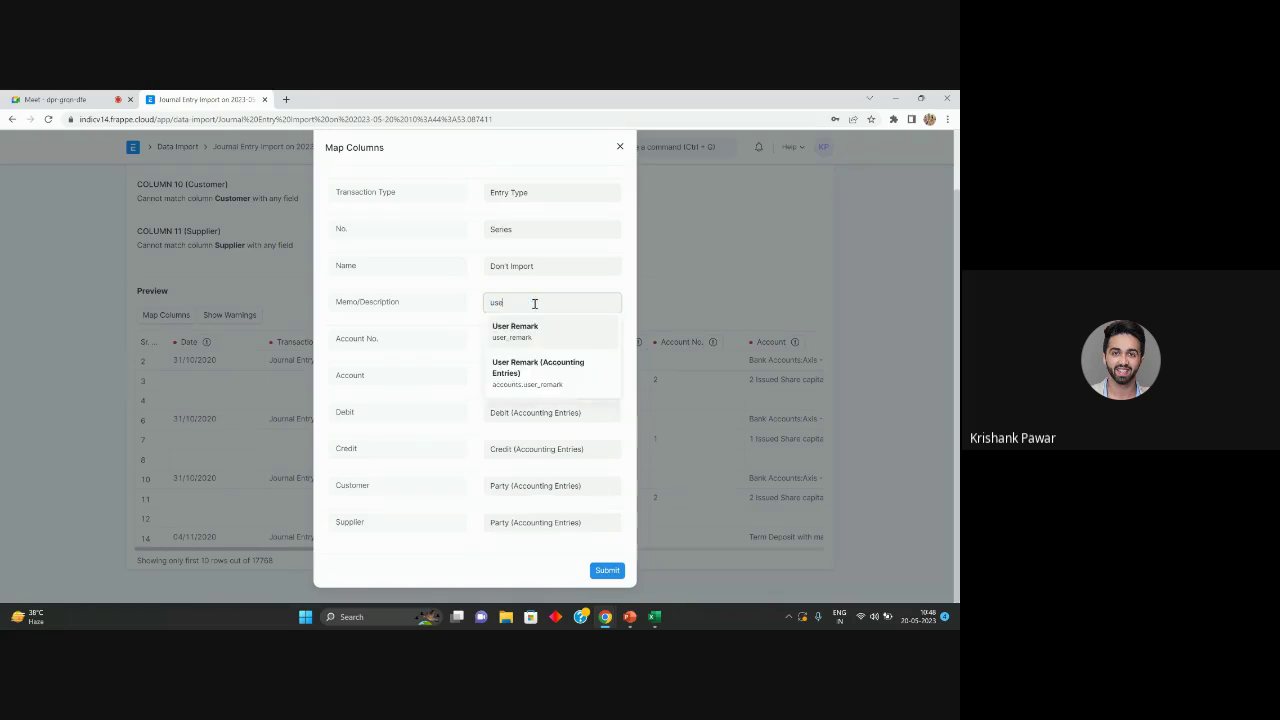
{"action": "left_click", "coordinate": [538, 367]}
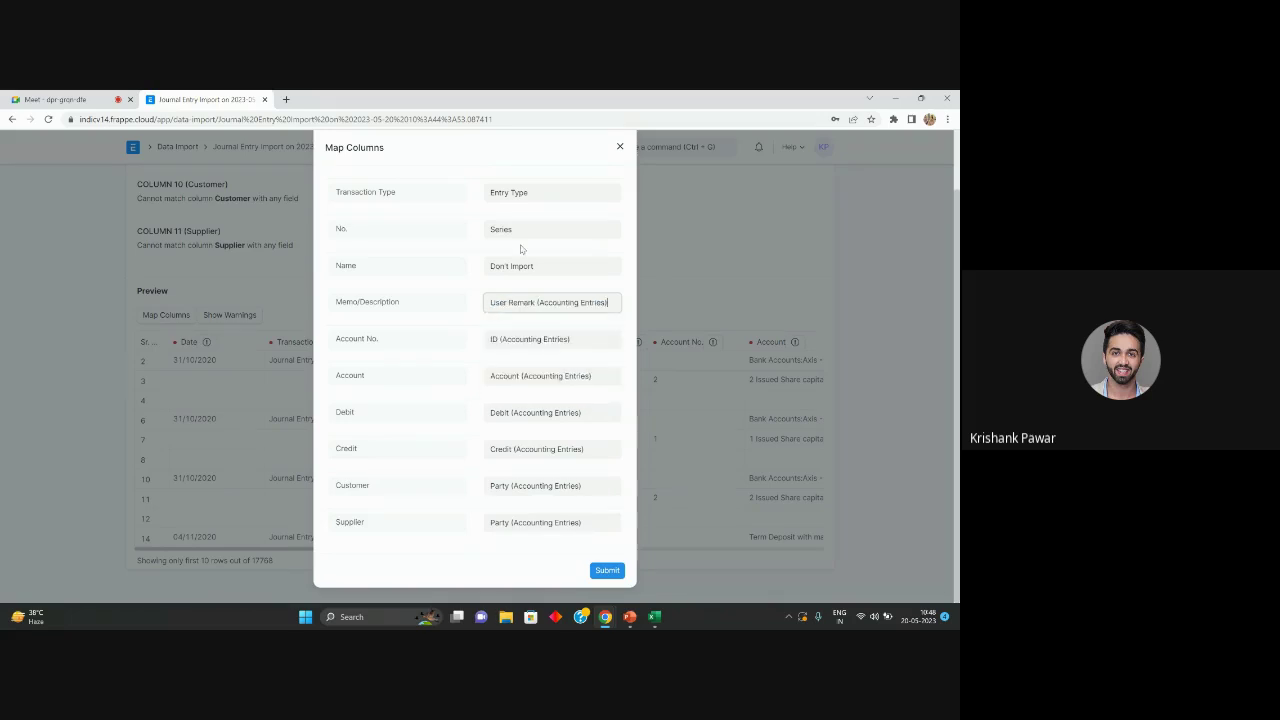
{"action": "left_click", "coordinate": [537, 268]}
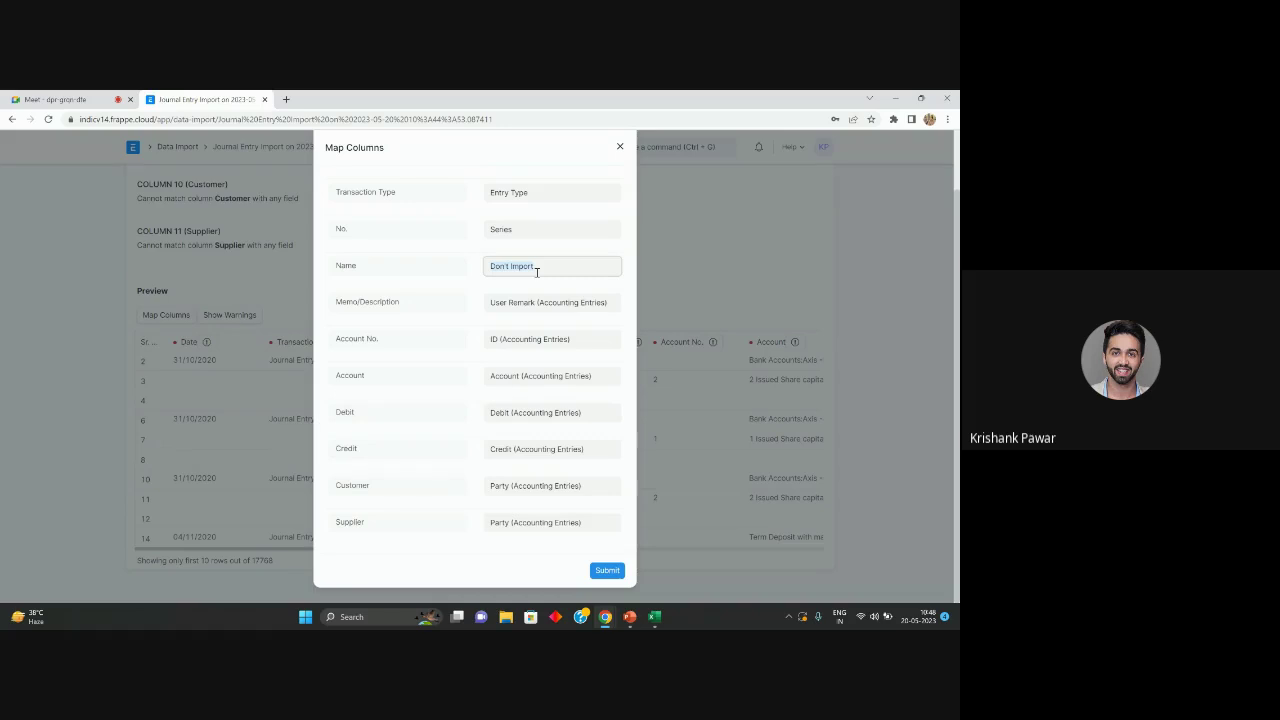
{"action": "type", "text": "na"}
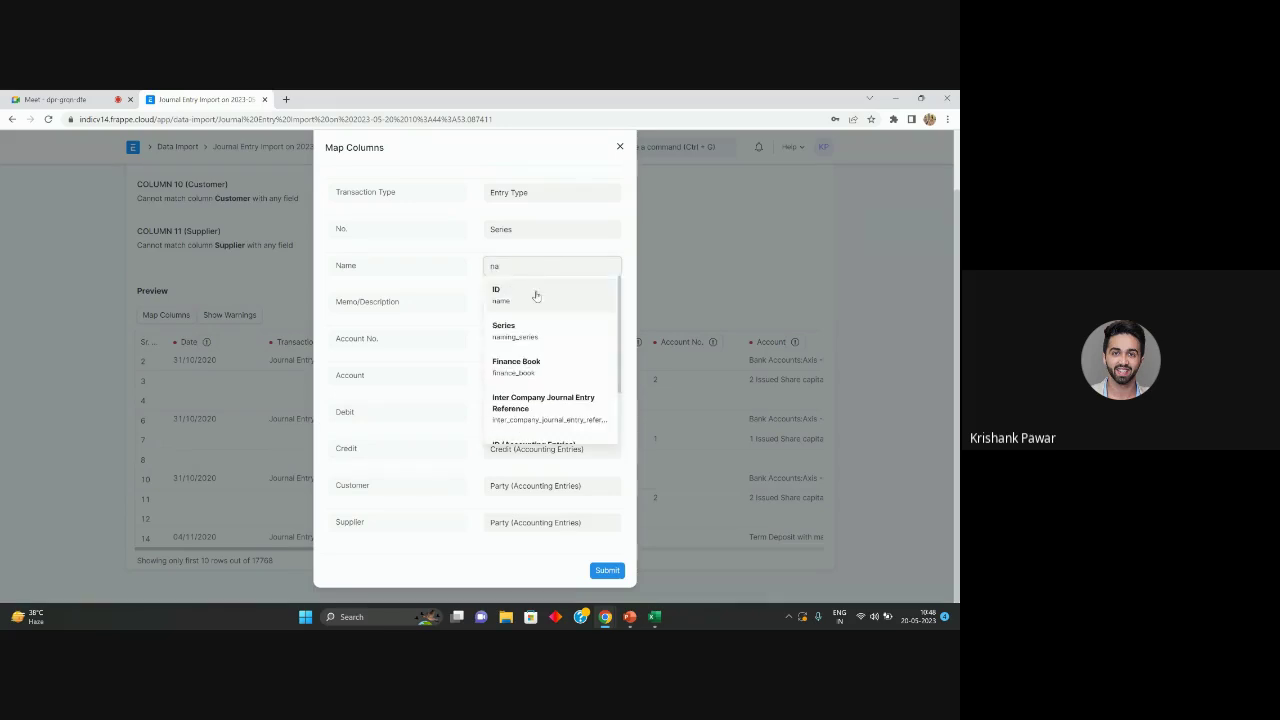
{"action": "left_click", "coordinate": [533, 293]}
Check the full list of column mappings and submit it for the import file
{"action": "scroll", "coordinate": [494, 333], "scroll_direction": "up", "scroll_amount": 1}
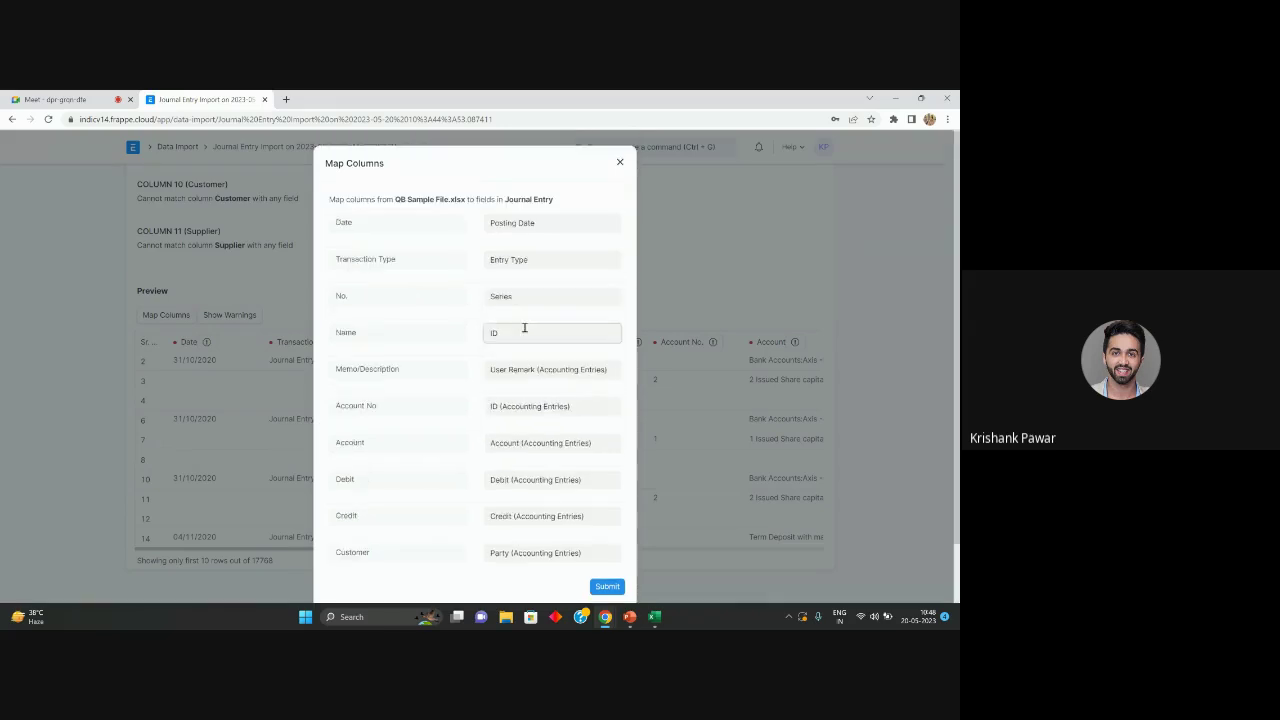
{"action": "scroll", "coordinate": [580, 480], "scroll_direction": "down", "scroll_amount": 1}
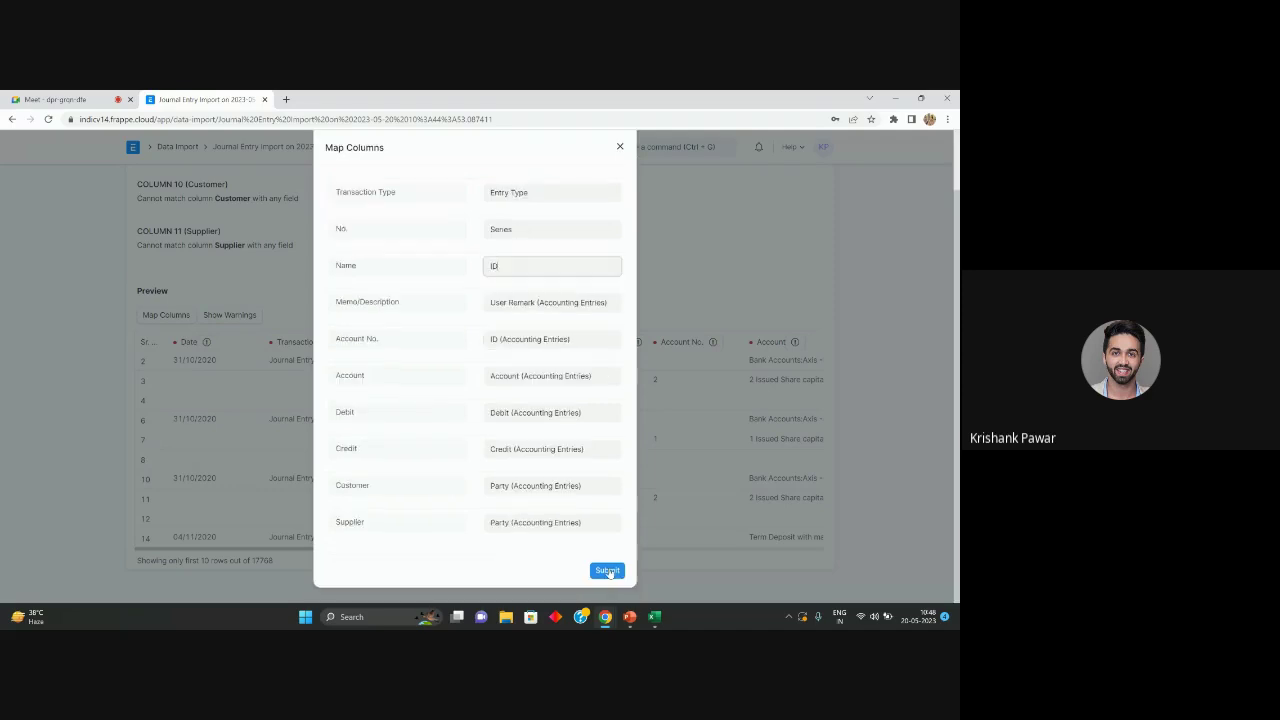
{"action": "left_click", "coordinate": [607, 571]}
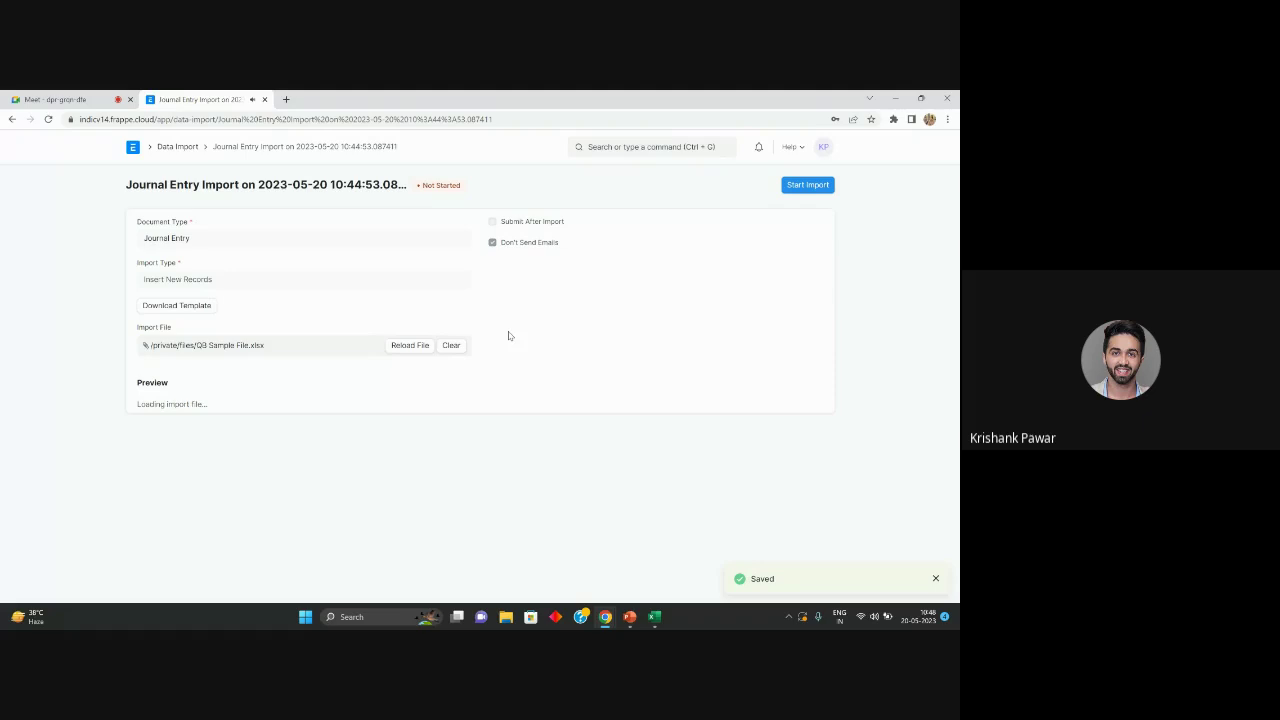
Examine the import warnings for the mapped columns and look across all columns of the data preview
{"action": "scroll", "coordinate": [481, 391], "scroll_direction": "down", "scroll_amount": 5}
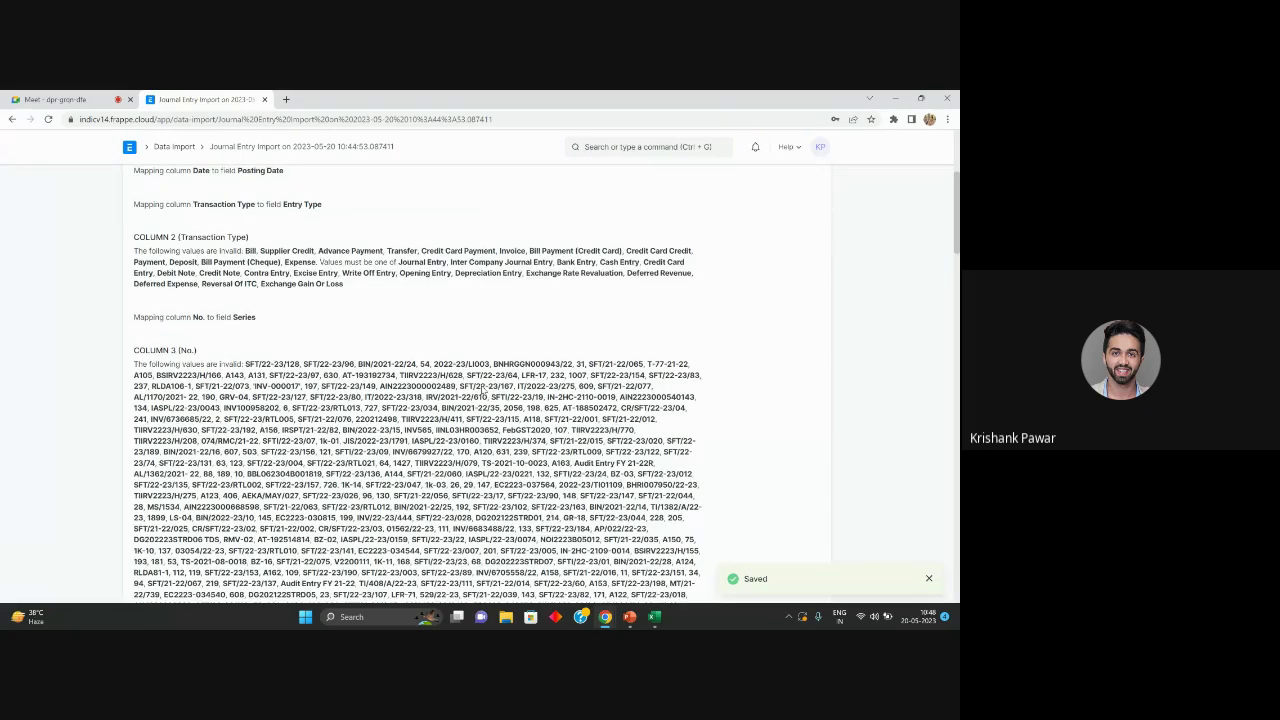
{"action": "scroll", "coordinate": [482, 390], "scroll_direction": "down", "scroll_amount": 2}
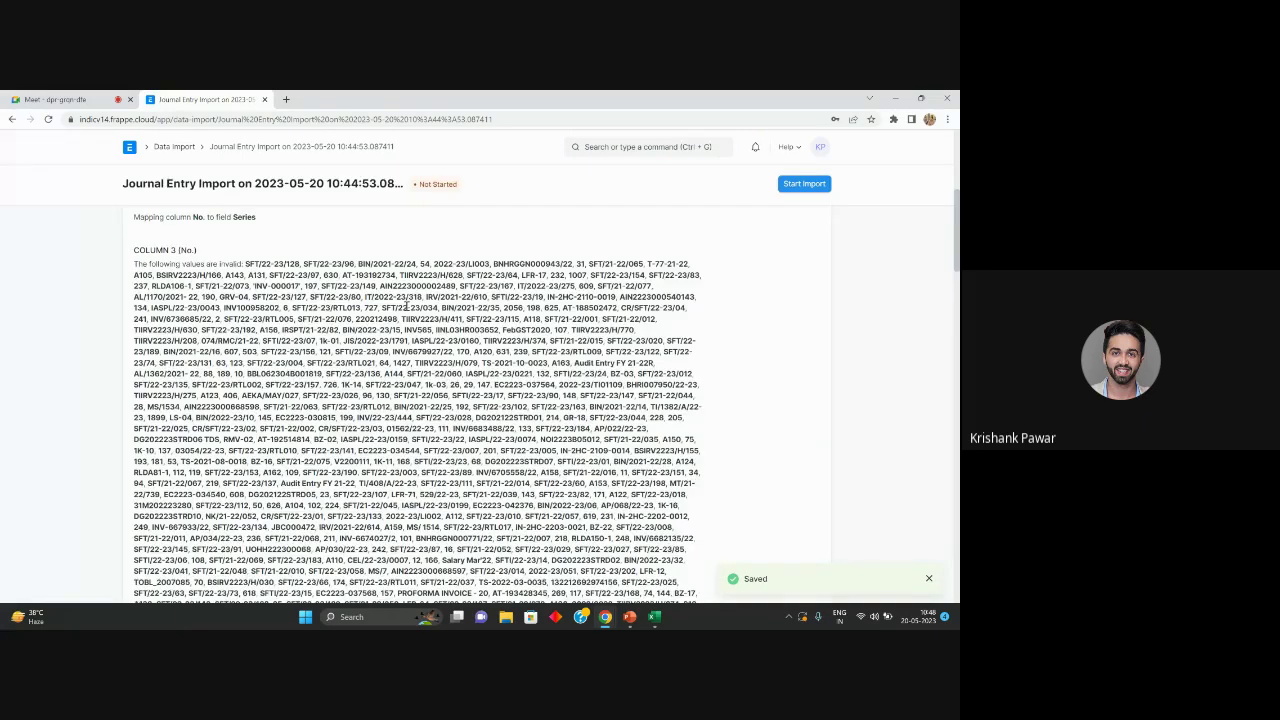
{"action": "scroll", "coordinate": [491, 259], "scroll_direction": "down", "scroll_amount": 10}
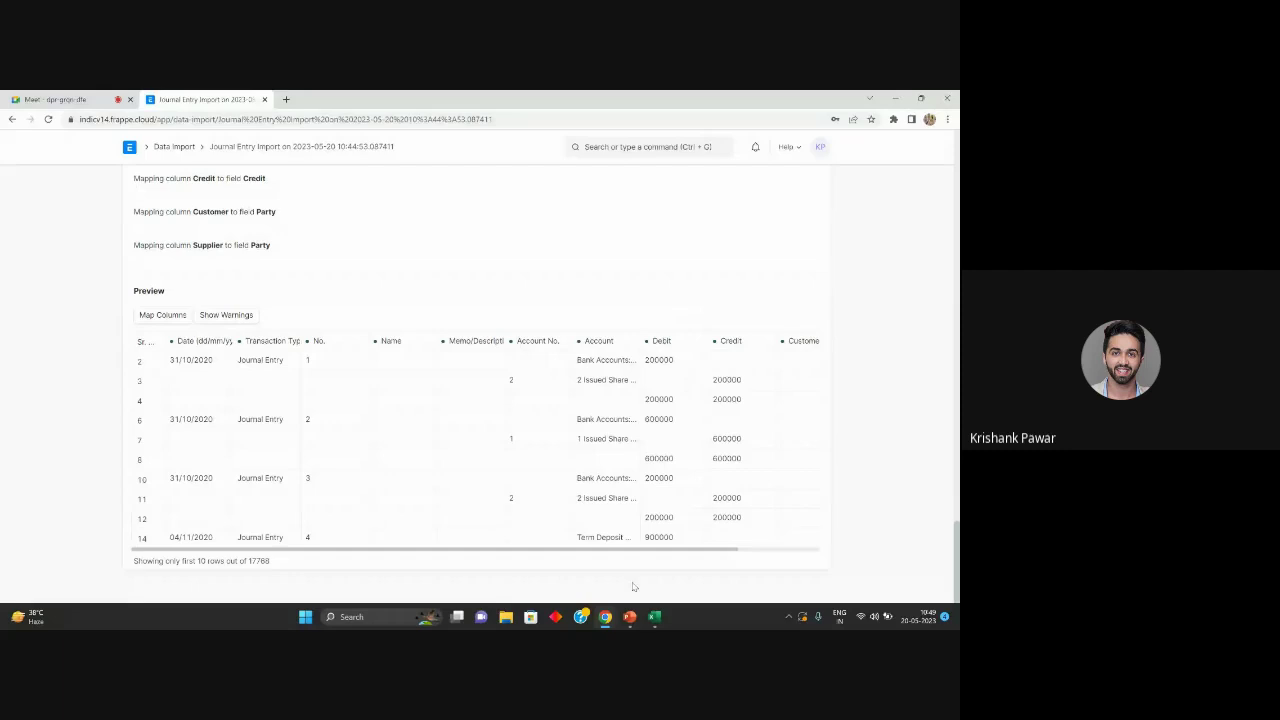
{"action": "left_click_drag", "start_coordinate": [640, 554], "coordinate": [496, 554]}
{"action": "left_click_drag", "start_coordinate": [707, 553], "coordinate": [805, 549]}
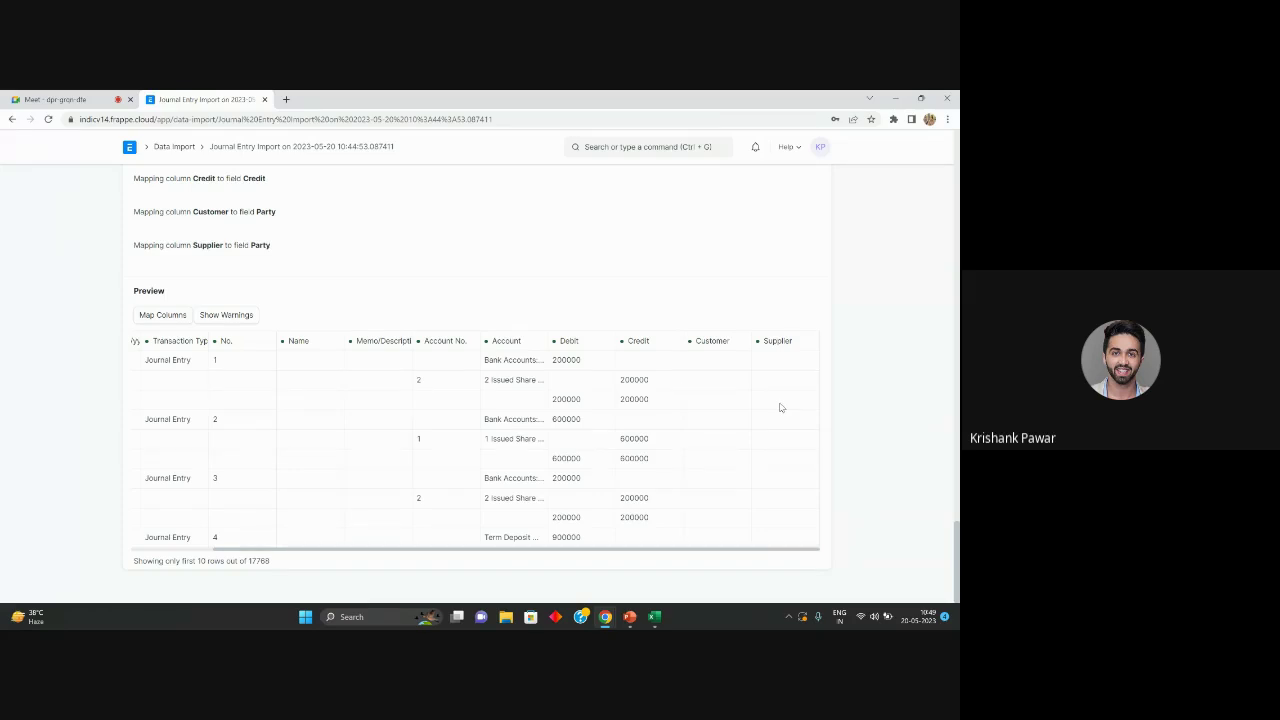
{"action": "scroll", "coordinate": [781, 407], "scroll_direction": "up", "scroll_amount": 5}
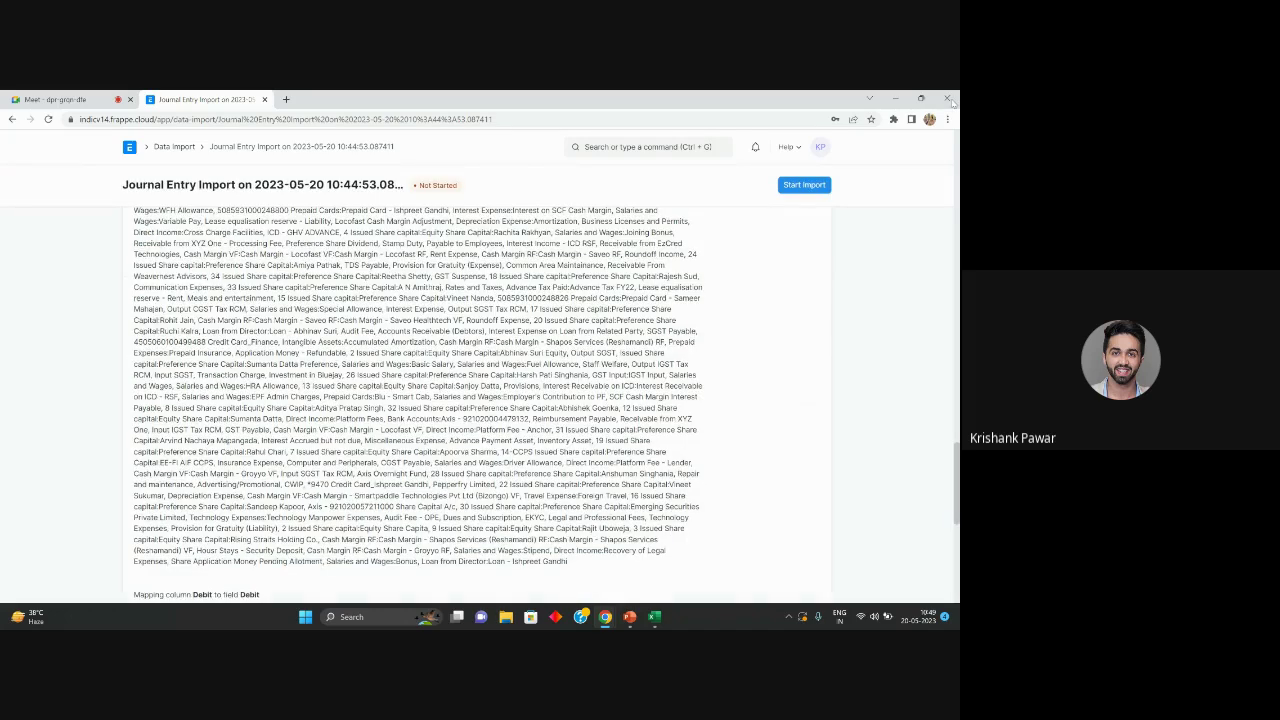
{"action": "scroll", "coordinate": [830, 162], "scroll_direction": "down", "scroll_amount": 5}
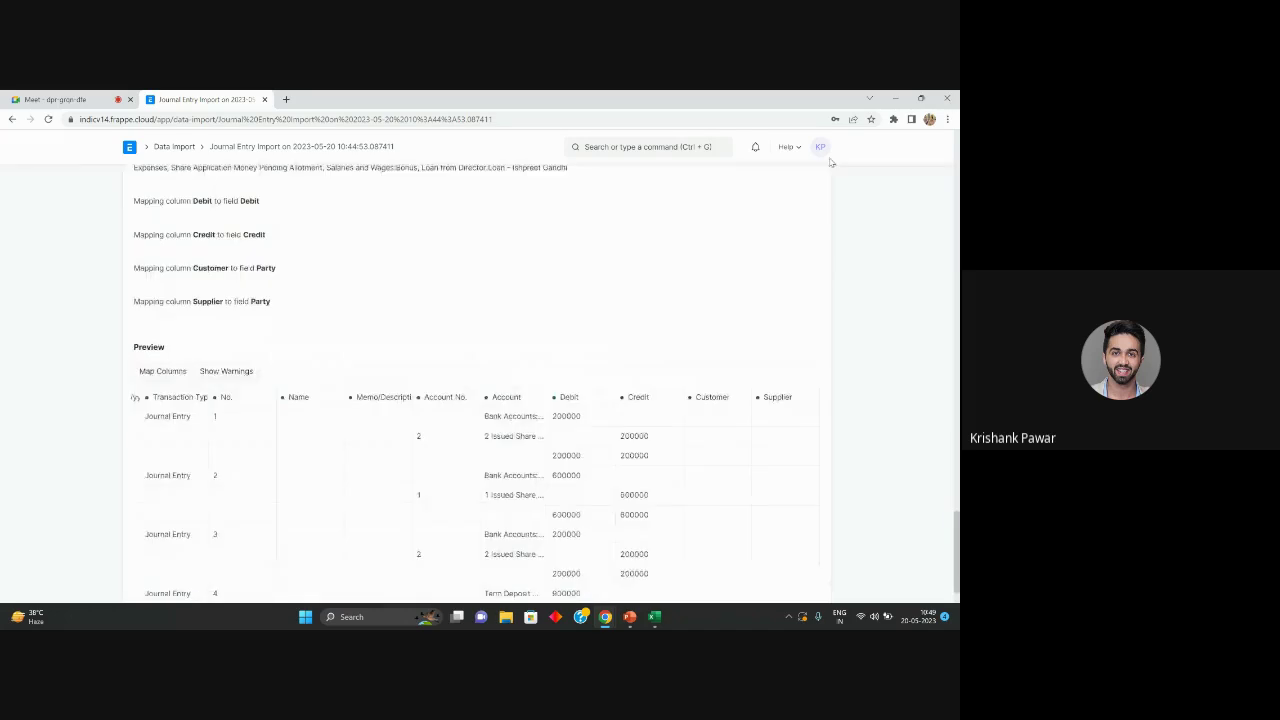
{"action": "scroll", "coordinate": [785, 350], "scroll_direction": "down", "scroll_amount": 1}
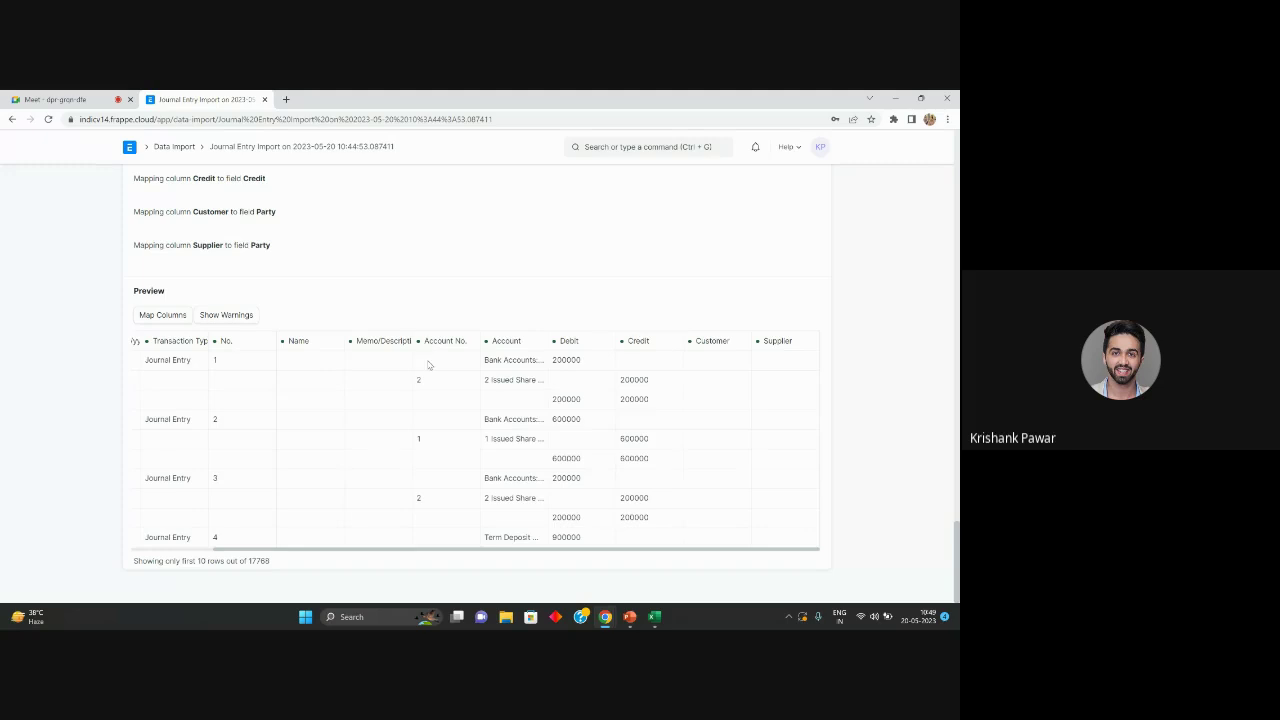
{"action": "scroll", "coordinate": [222, 316], "scroll_direction": "up", "scroll_amount": 1}
{"action": "left_click", "coordinate": [226, 329]}
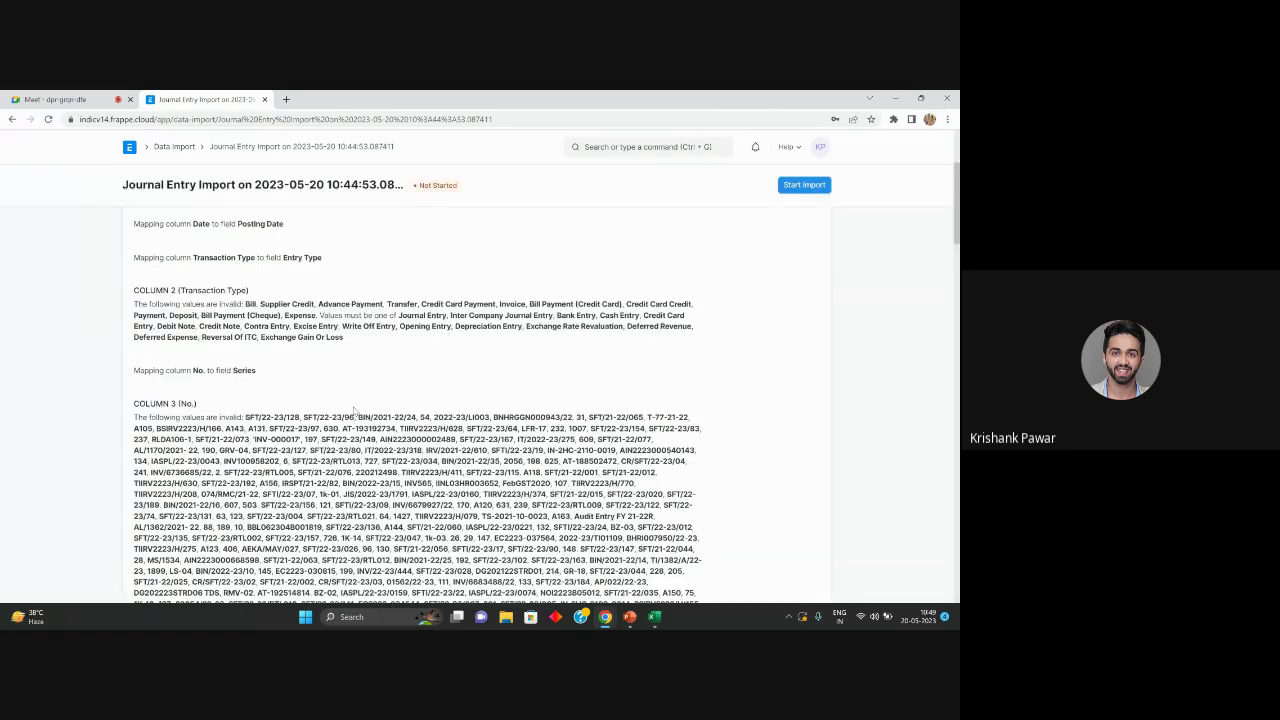
{"action": "scroll", "coordinate": [613, 347], "scroll_direction": "down", "scroll_amount": 10}
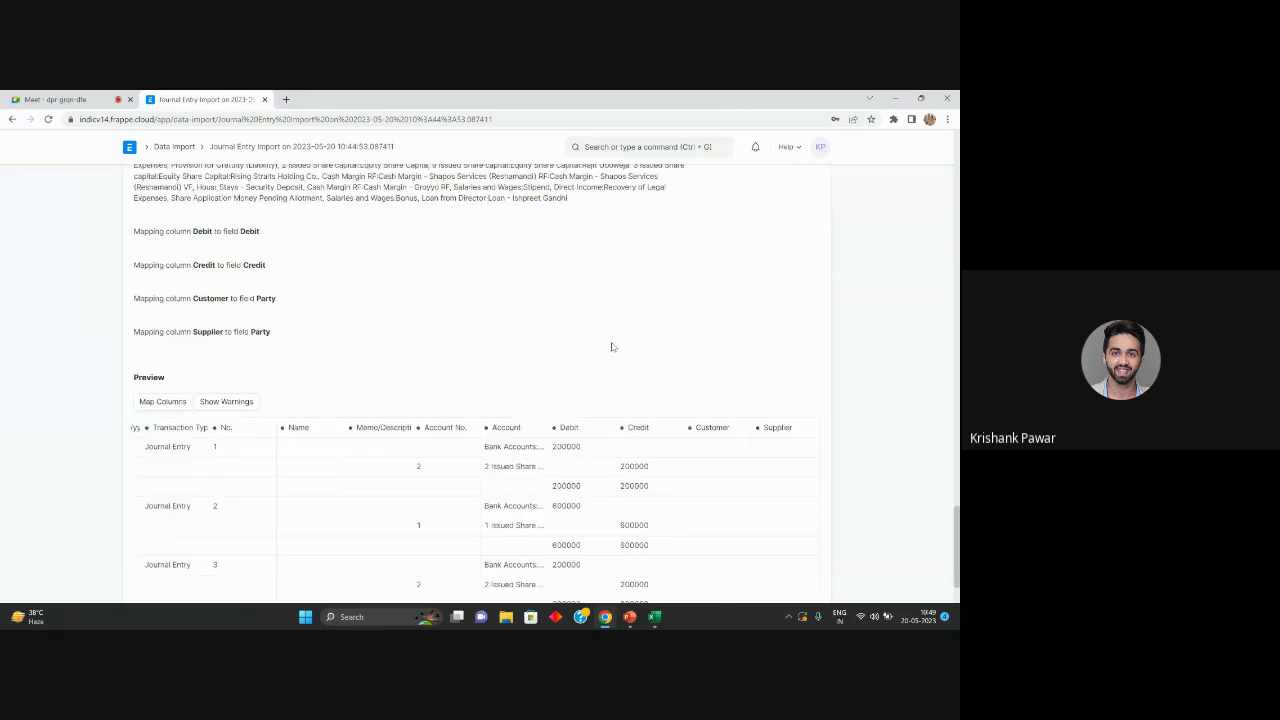
{"action": "scroll", "coordinate": [613, 347], "scroll_direction": "down", "scroll_amount": 2}
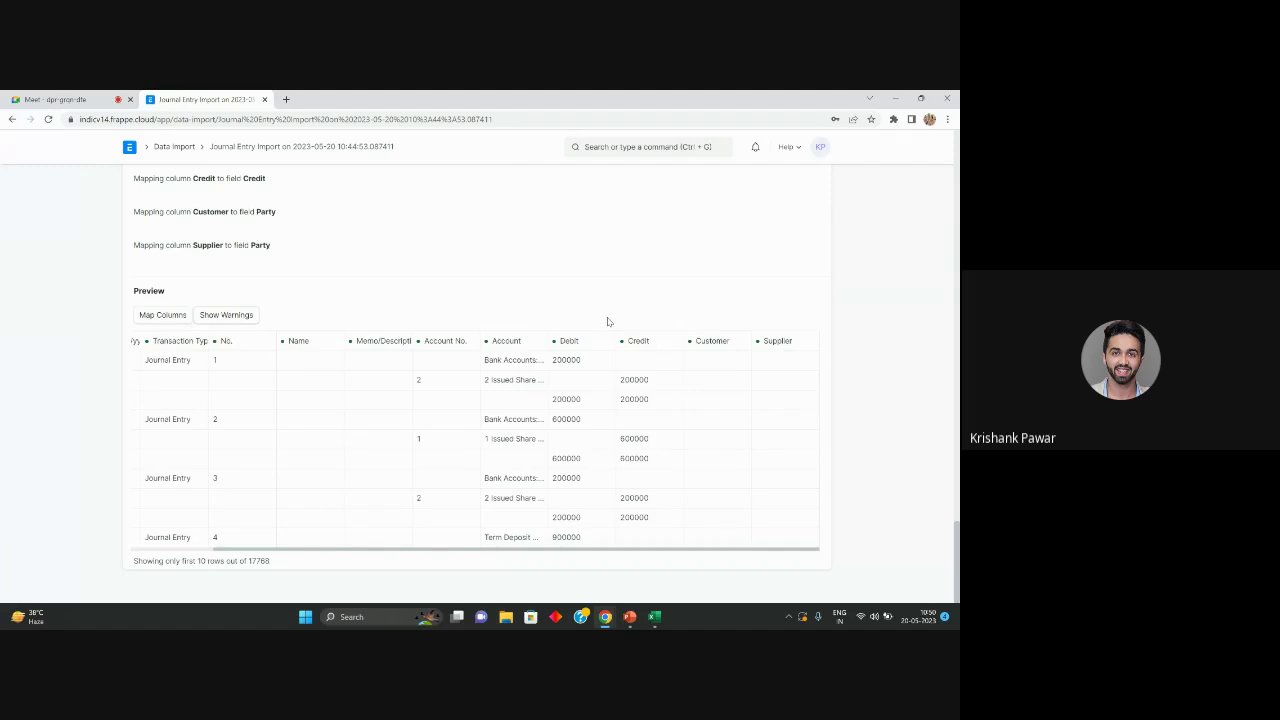
Compare the presentation's After Migration slide with the import preview in ERPNext, and switch back to the presentation
{"action": "key", "text": "alt+Tab"}
{"action": "key", "text": "alt+Tab"}
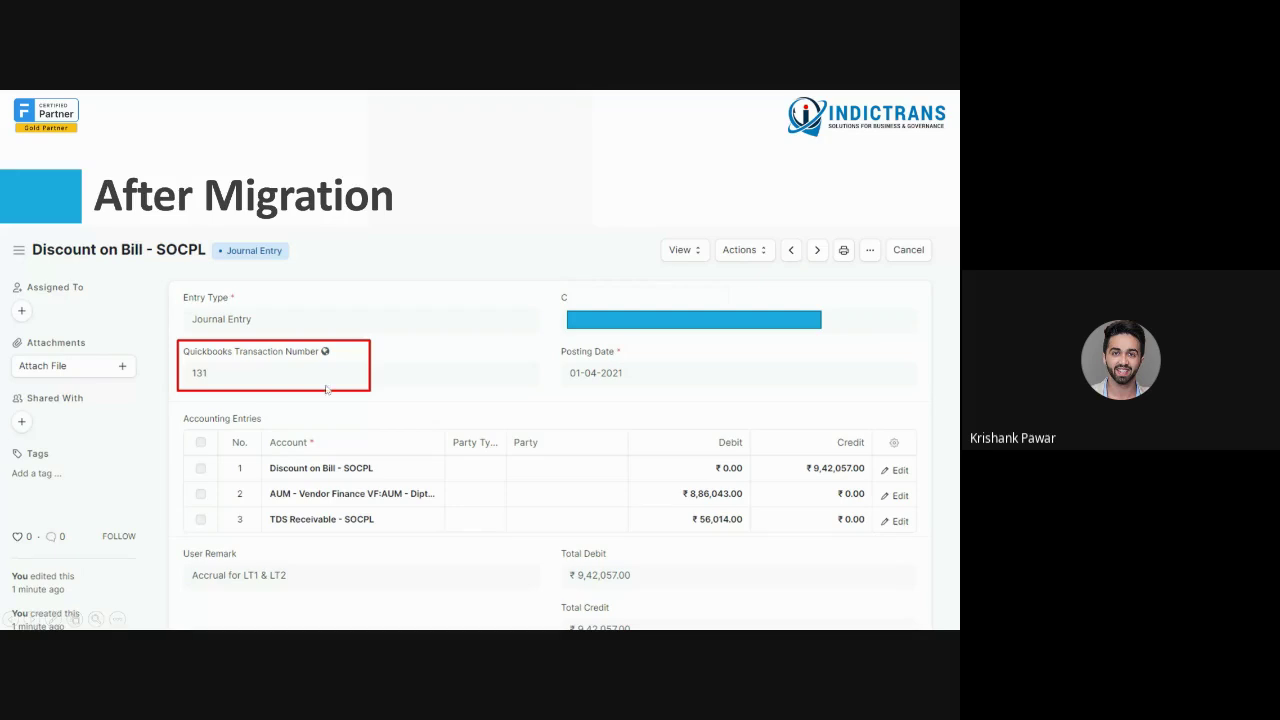
{"action": "key", "text": "alt+Tab"}
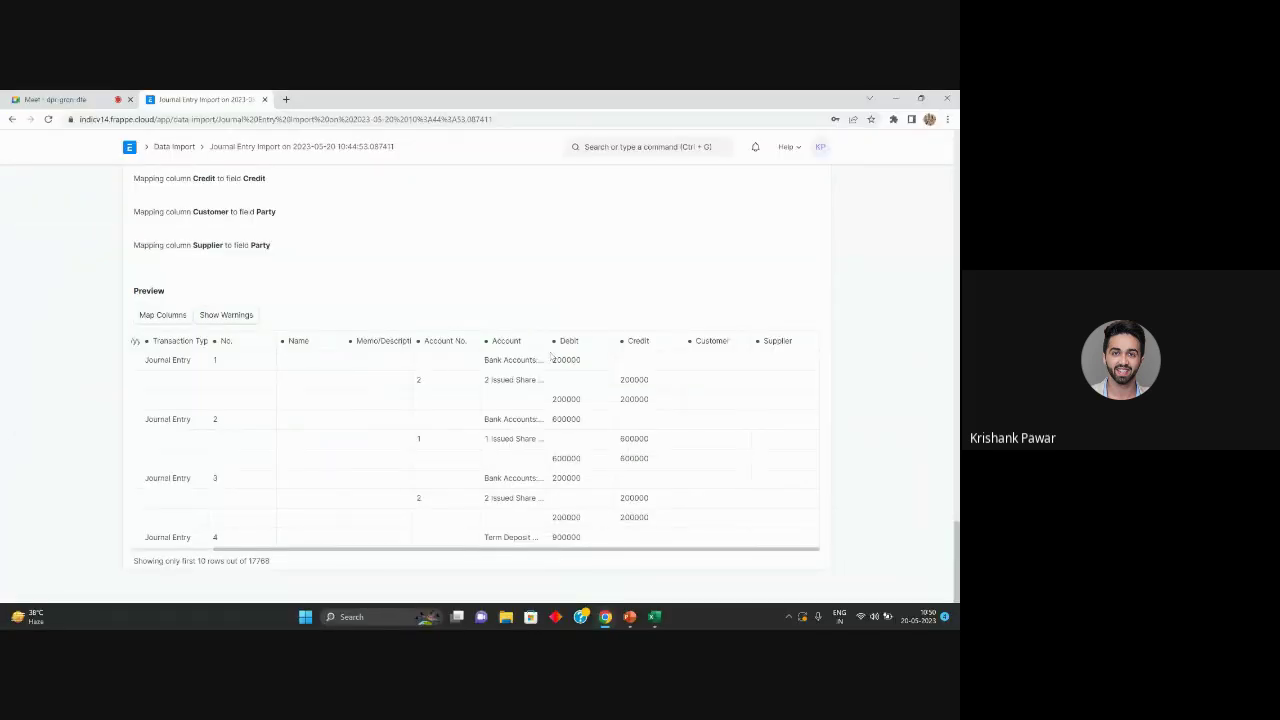
{"action": "scroll", "coordinate": [473, 382], "scroll_direction": "up", "scroll_amount": 1}
{"action": "scroll", "coordinate": [473, 382], "scroll_direction": "down", "scroll_amount": 1}
{"action": "key", "text": "alt+Tab"}
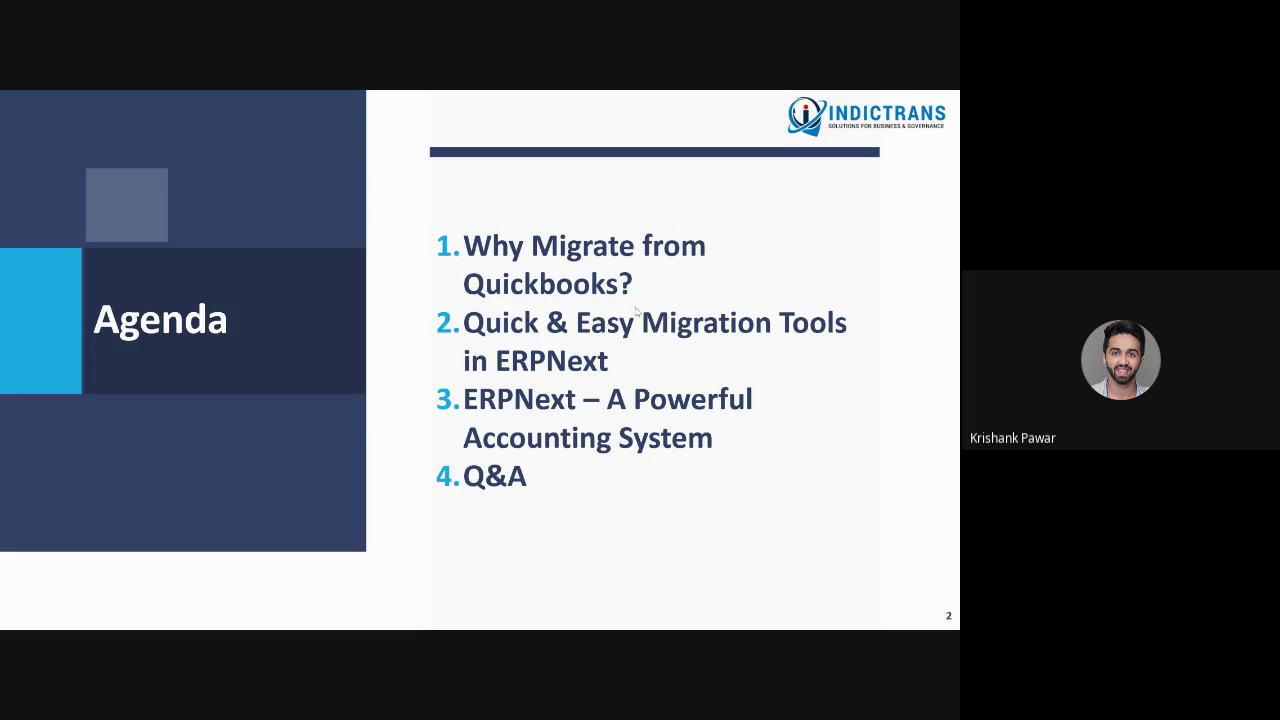
Switch to ERPNext, open the Accounting workspace and look through its shortcuts and Reports & Masters
{"action": "key", "text": "alt+Tab"}
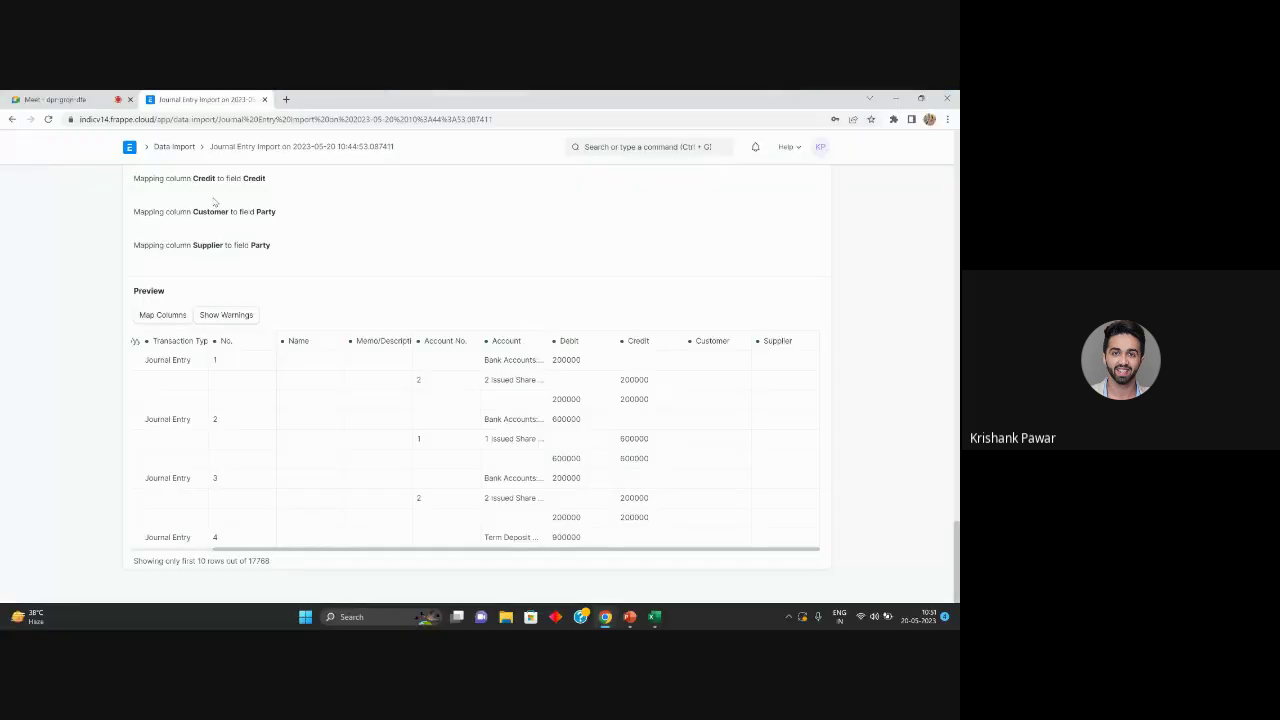
{"action": "left_click", "coordinate": [130, 148]}
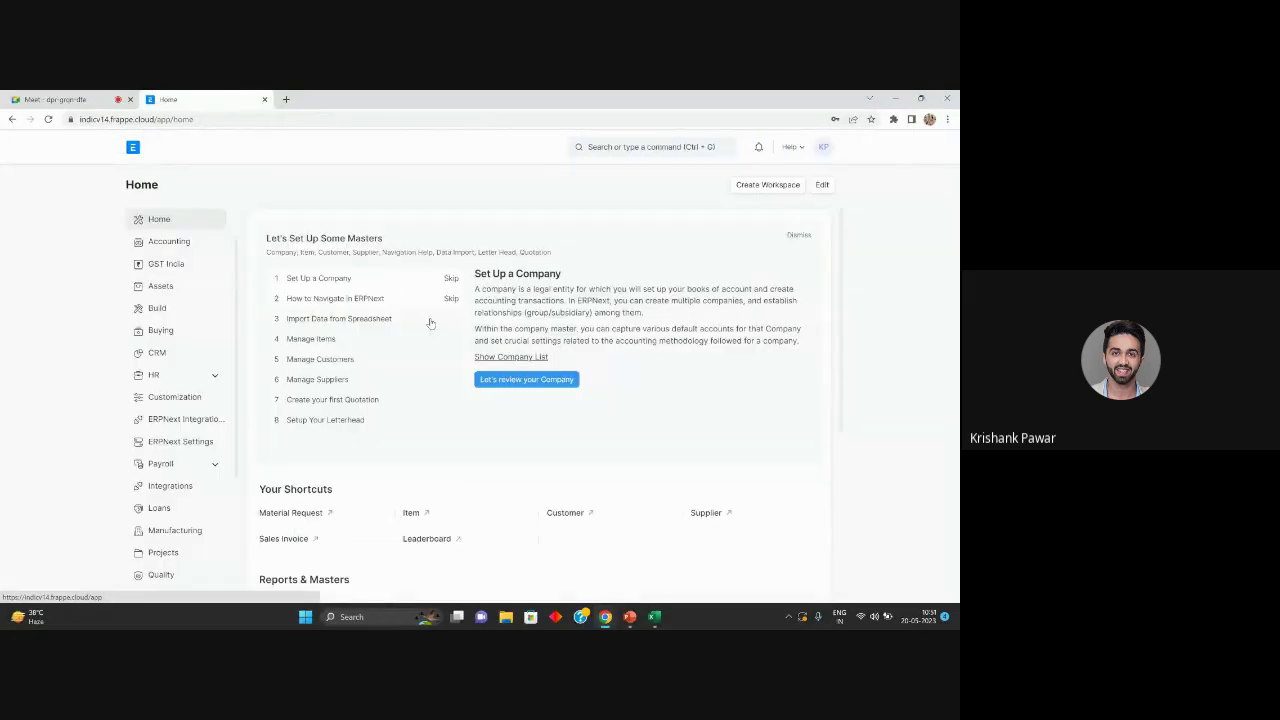
{"action": "left_click", "coordinate": [167, 241]}
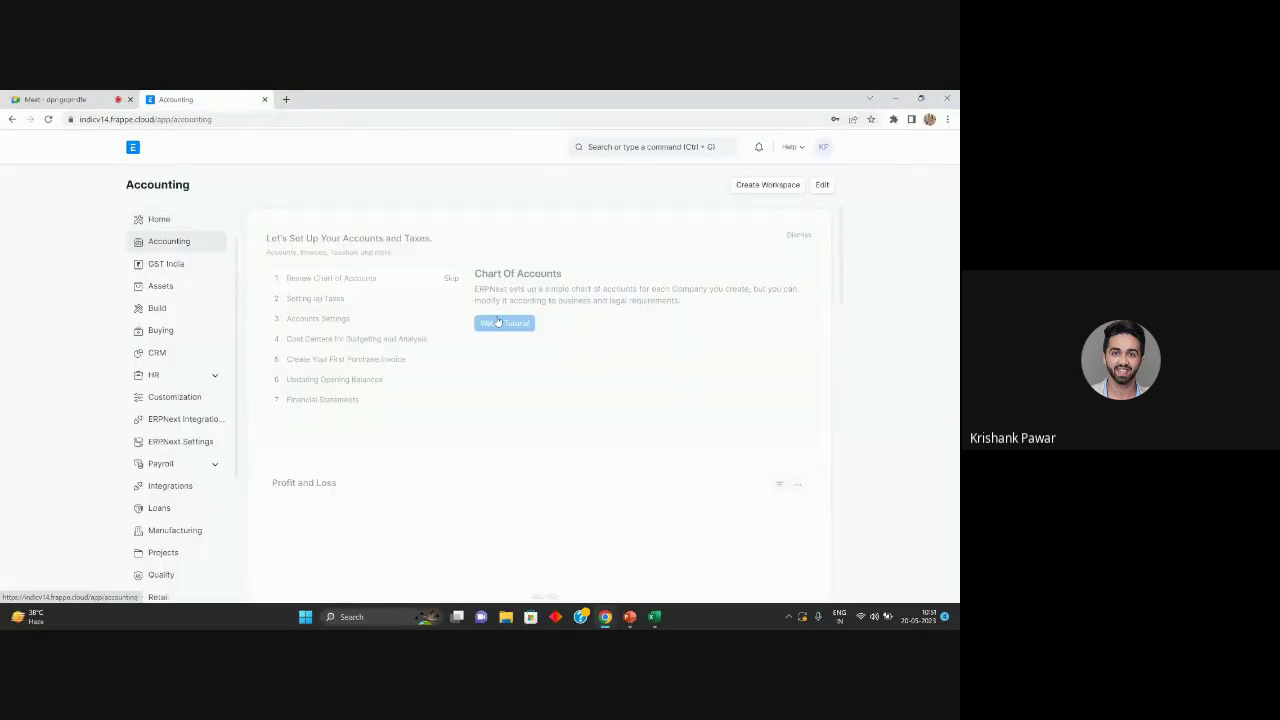
{"action": "scroll", "coordinate": [465, 332], "scroll_direction": "down", "scroll_amount": 5}
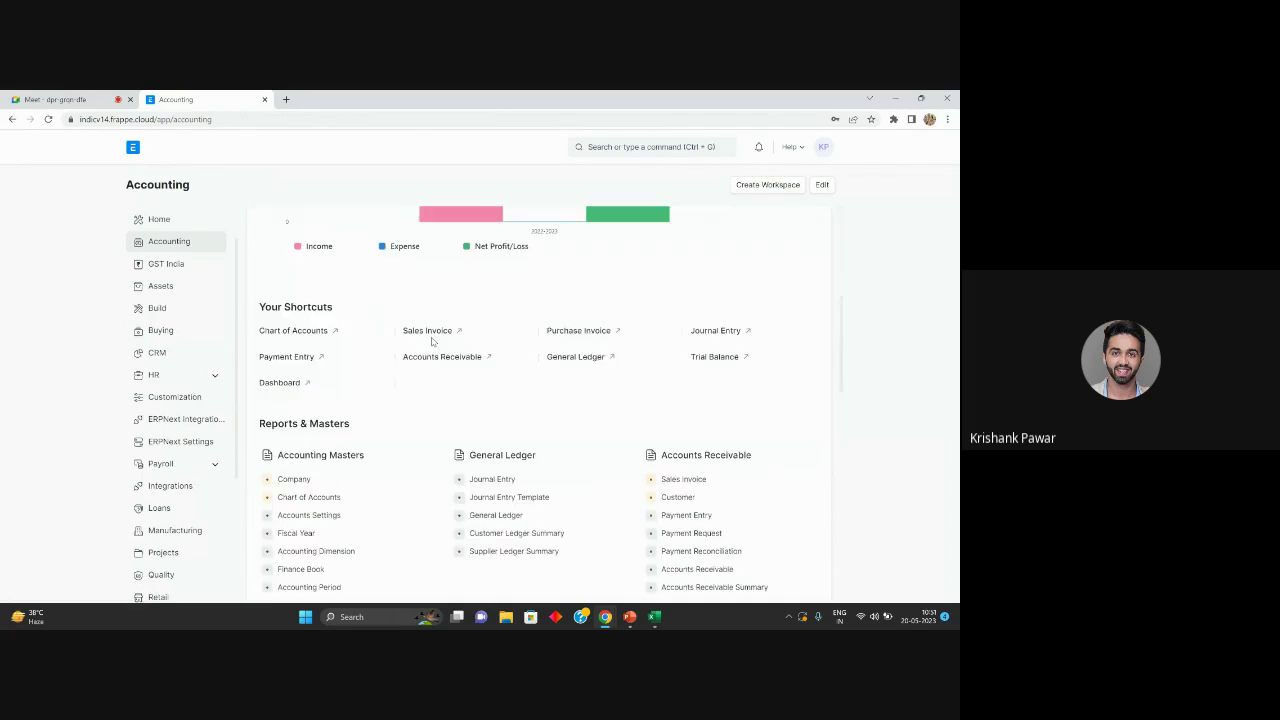
{"action": "scroll", "coordinate": [432, 341], "scroll_direction": "down", "scroll_amount": 2}
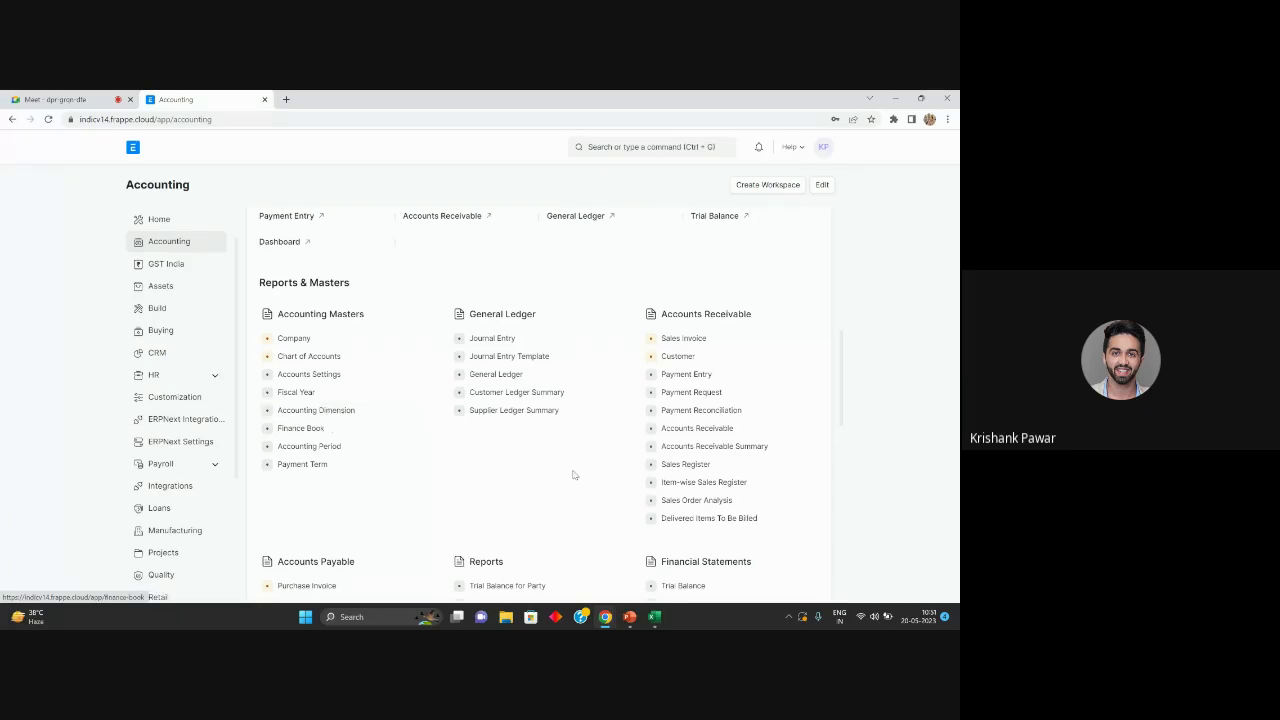
Switch to the QB Sample File workbook, add a new sheet and enter "Account" in cell C6
{"action": "left_click", "coordinate": [654, 617]}
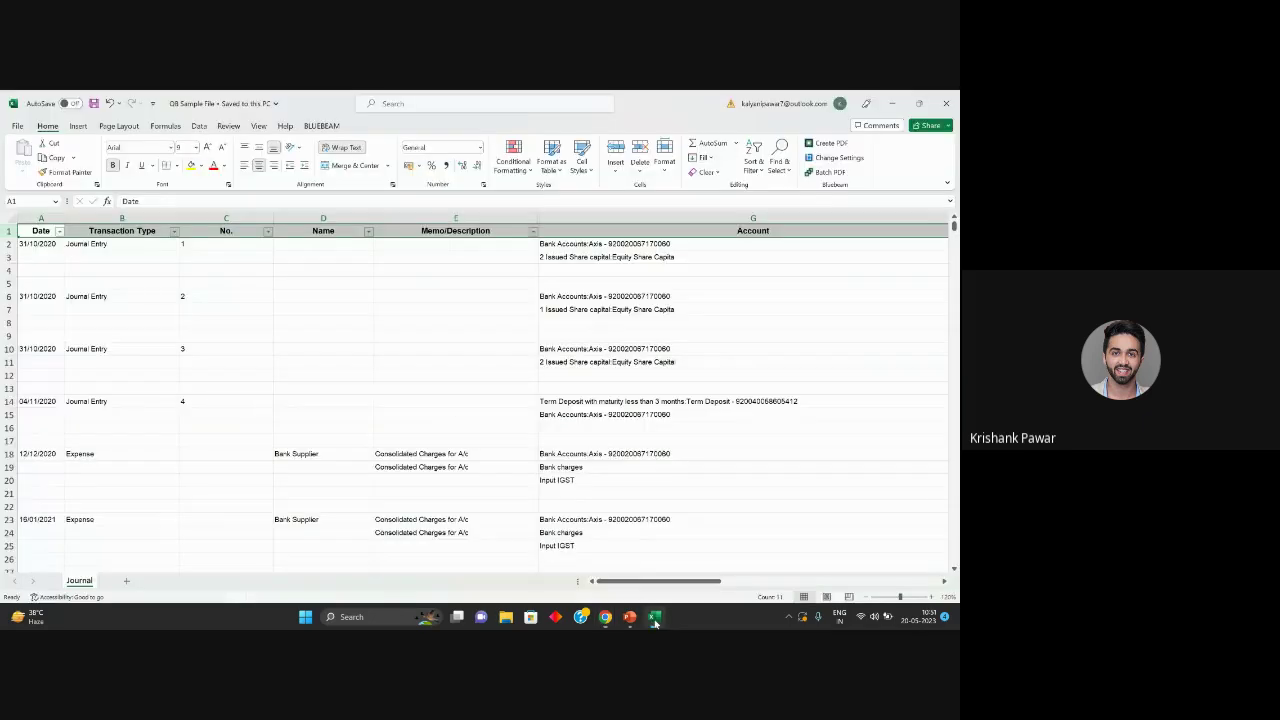
{"action": "left_click", "coordinate": [127, 581]}
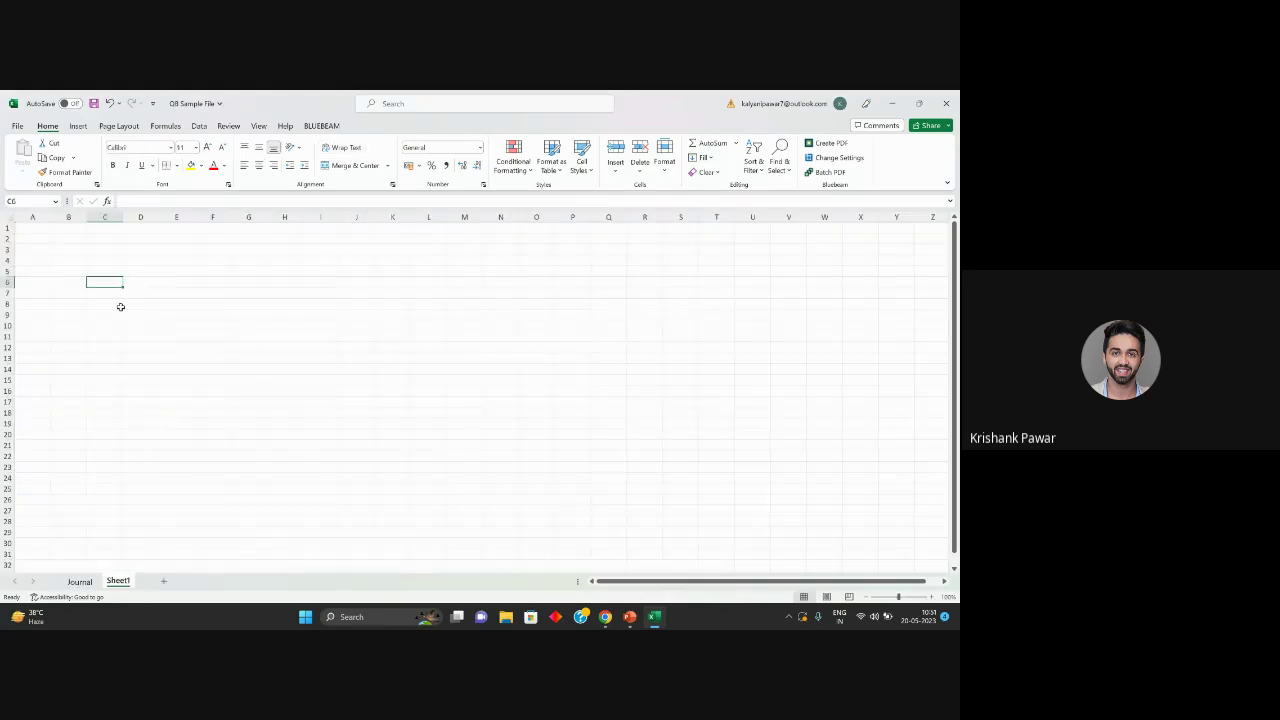
{"action": "scroll", "coordinate": [120, 306], "scroll_direction": "up", "scroll_amount": 5}
{"action": "scroll", "coordinate": [265, 350], "scroll_direction": "up", "scroll_amount": 1}
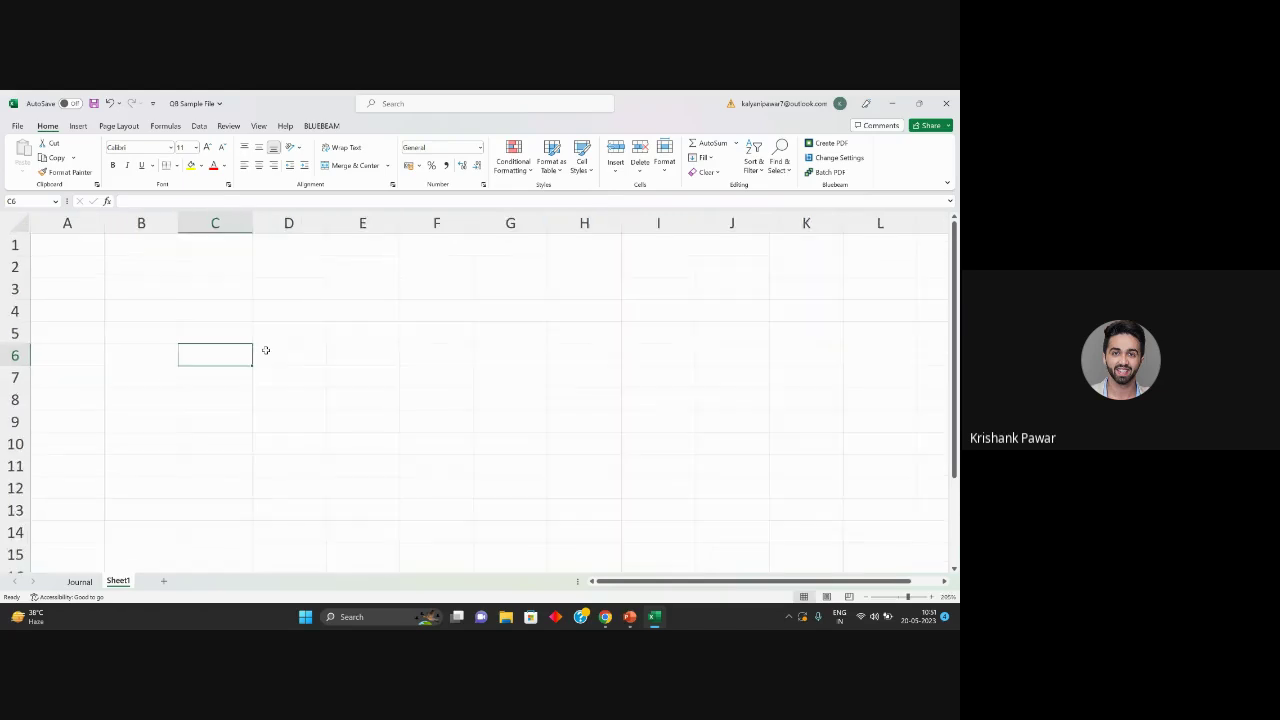
{"action": "type", "text": "Accoun"}
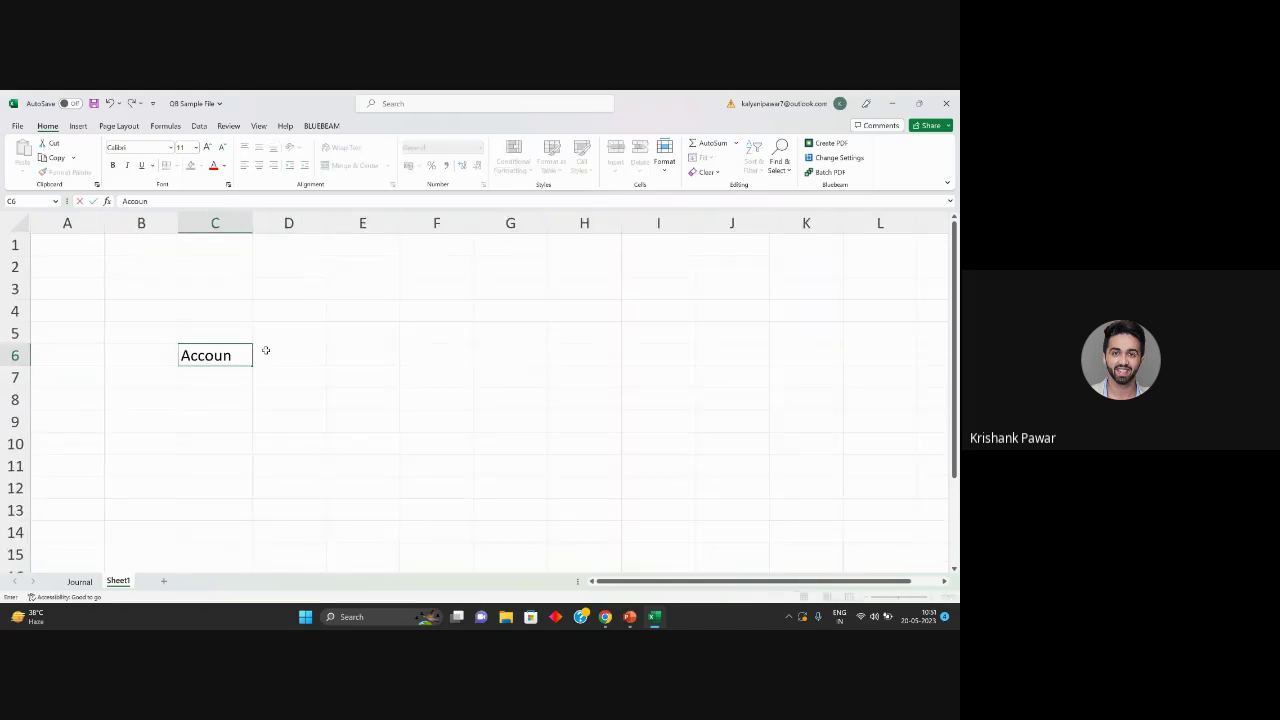
{"action": "type", "text": "t"}
{"action": "key", "text": "Return"}
Enter the column headings LOB, CC and Department in cells D5 to F5
{"action": "key", "text": "Up"}
{"action": "key", "text": "Up"}
{"action": "key", "text": "Right"}
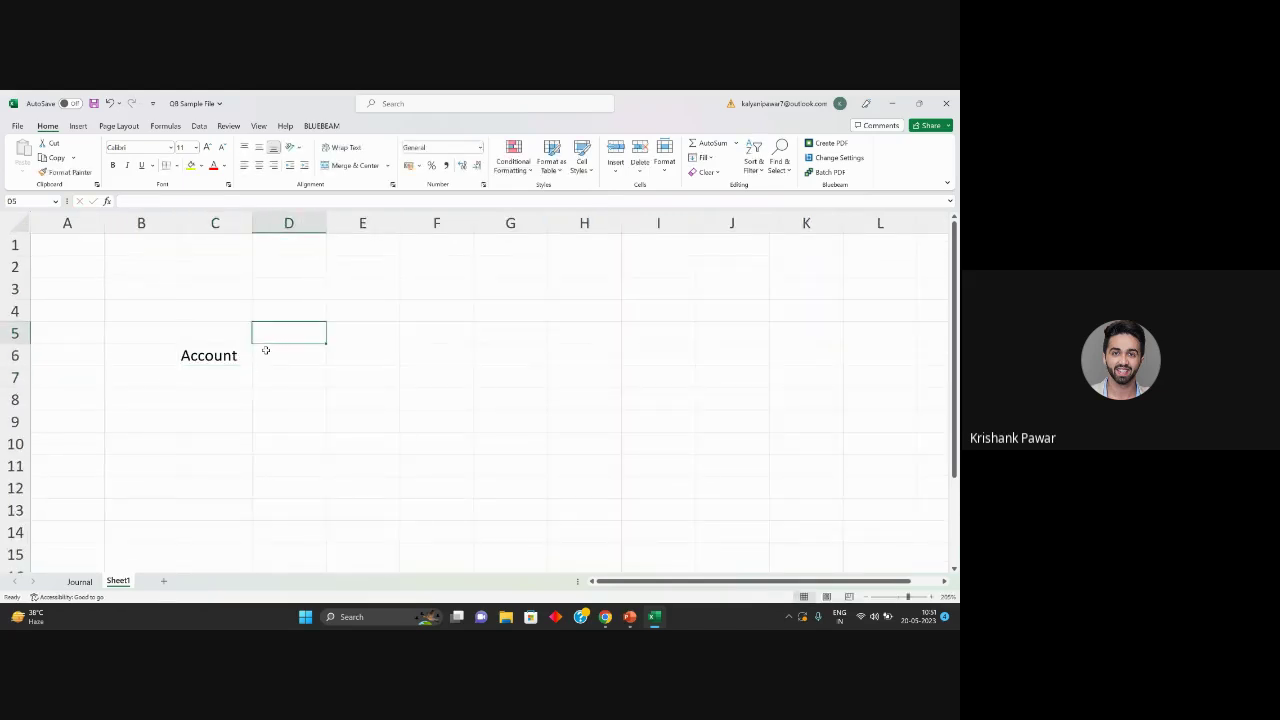
{"action": "type", "text": "LOB"}
{"action": "key", "text": "Return"}
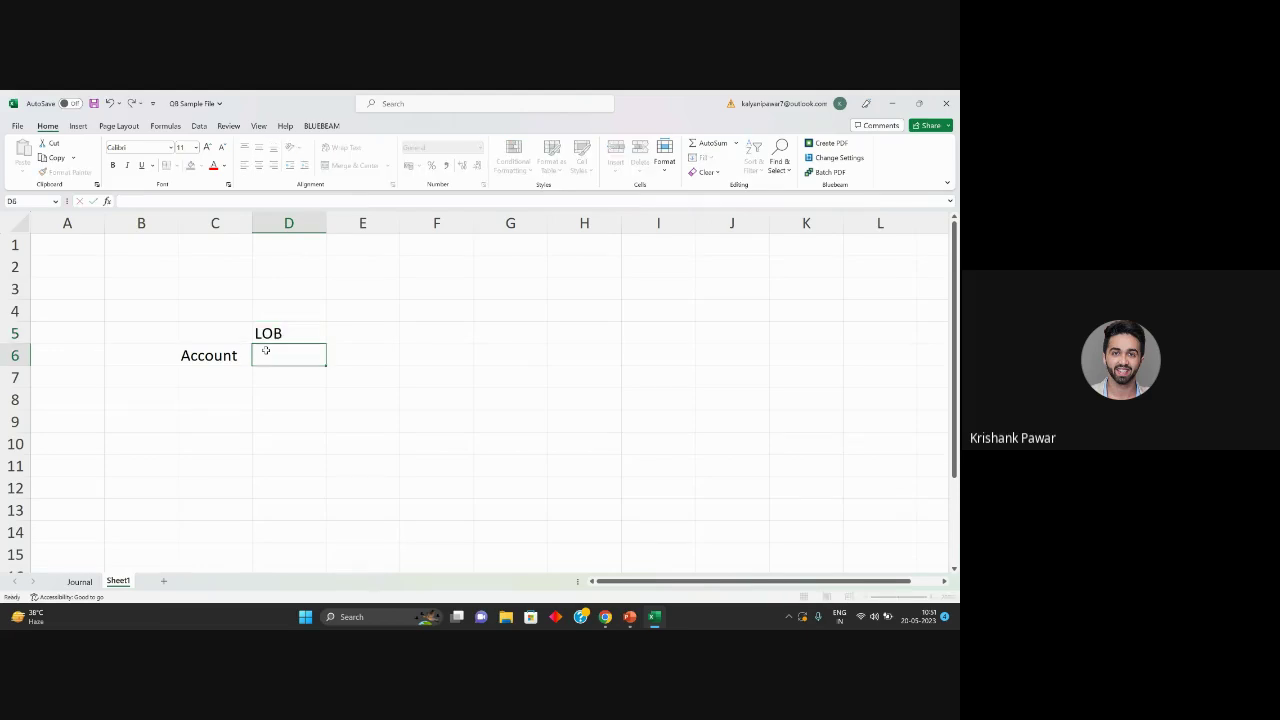
{"action": "key", "text": "Up"}
{"action": "key", "text": "Right"}
{"action": "type", "text": "CC"}
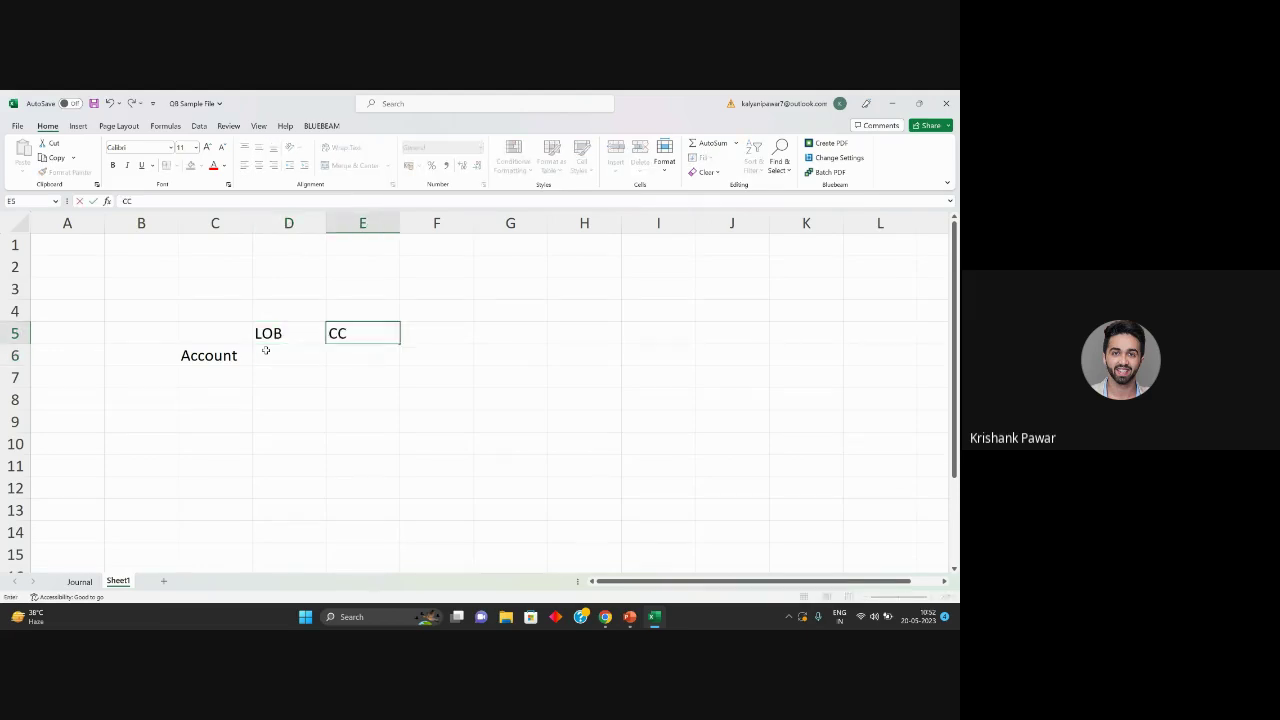
{"action": "key", "text": "Tab"}
{"action": "type", "text": "Department"}
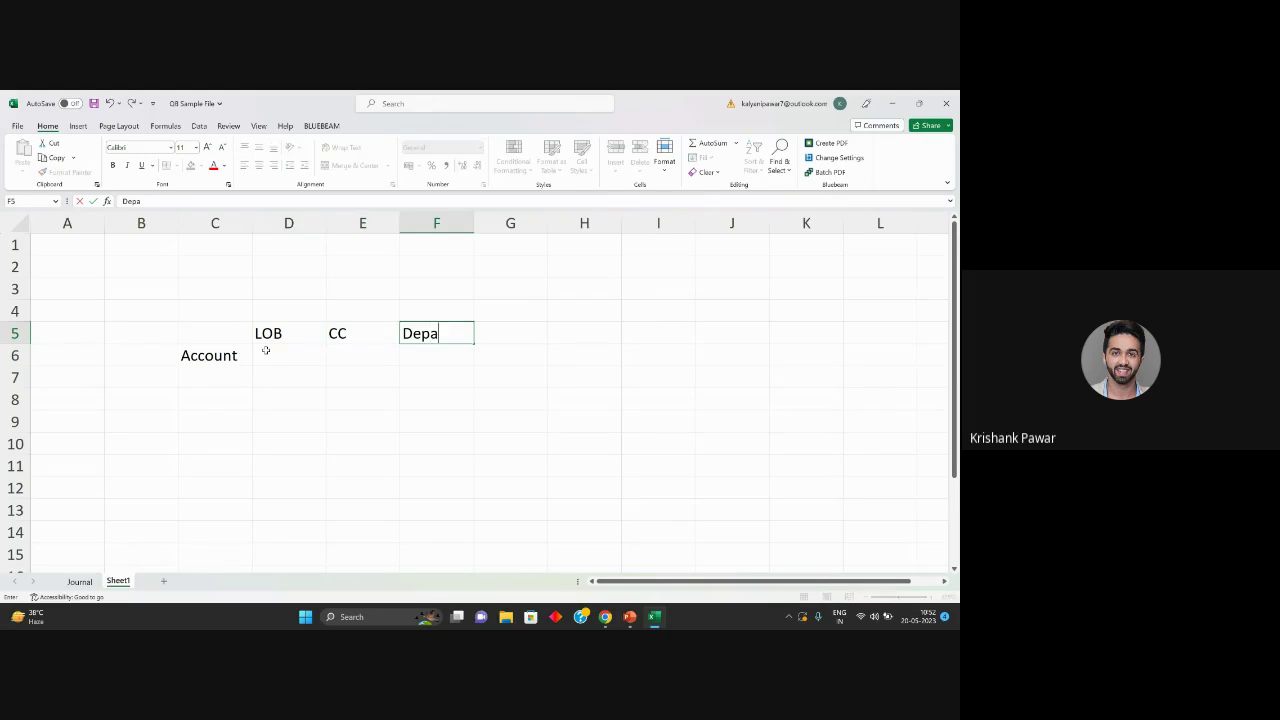
{"action": "key", "text": "Return"}
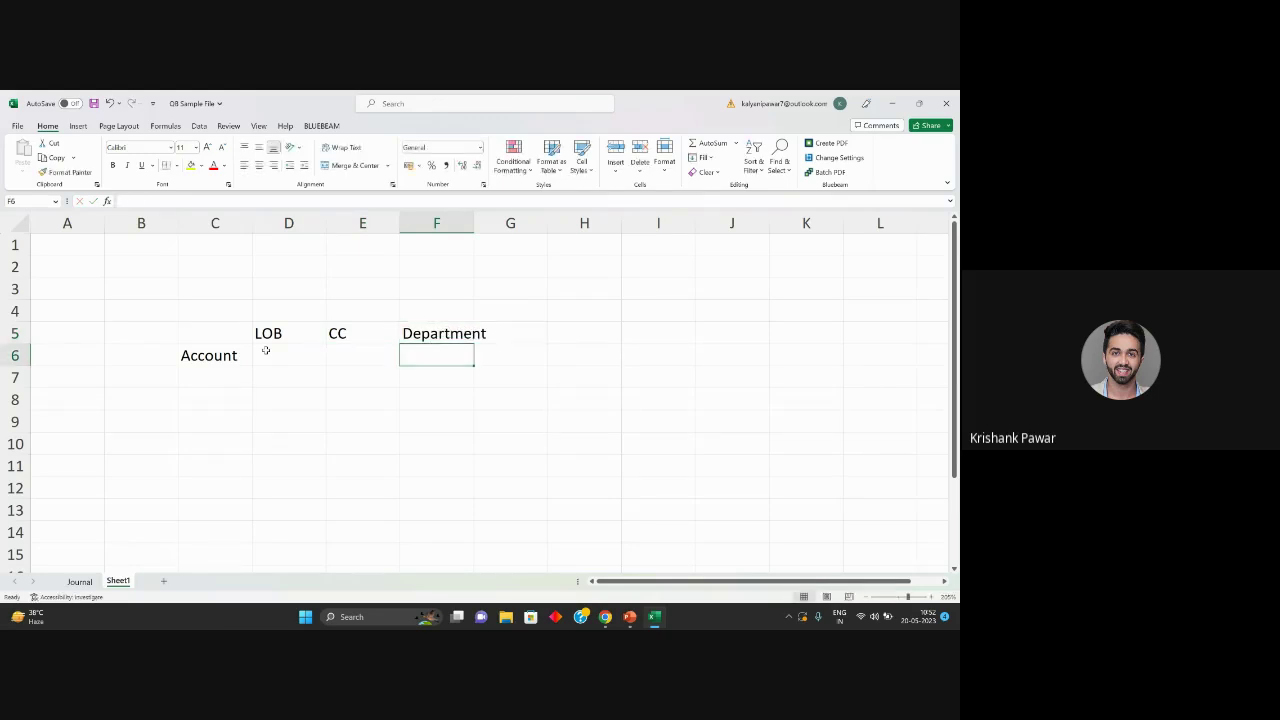
Move the LOB, CC and Department headings one column over to cells E5 to G5
{"action": "key", "text": "Up"}
{"action": "key", "text": "Left"}
{"action": "key", "text": "Left"}
{"action": "key", "text": "shift+Right"}
{"action": "key", "text": "shift+Right"}
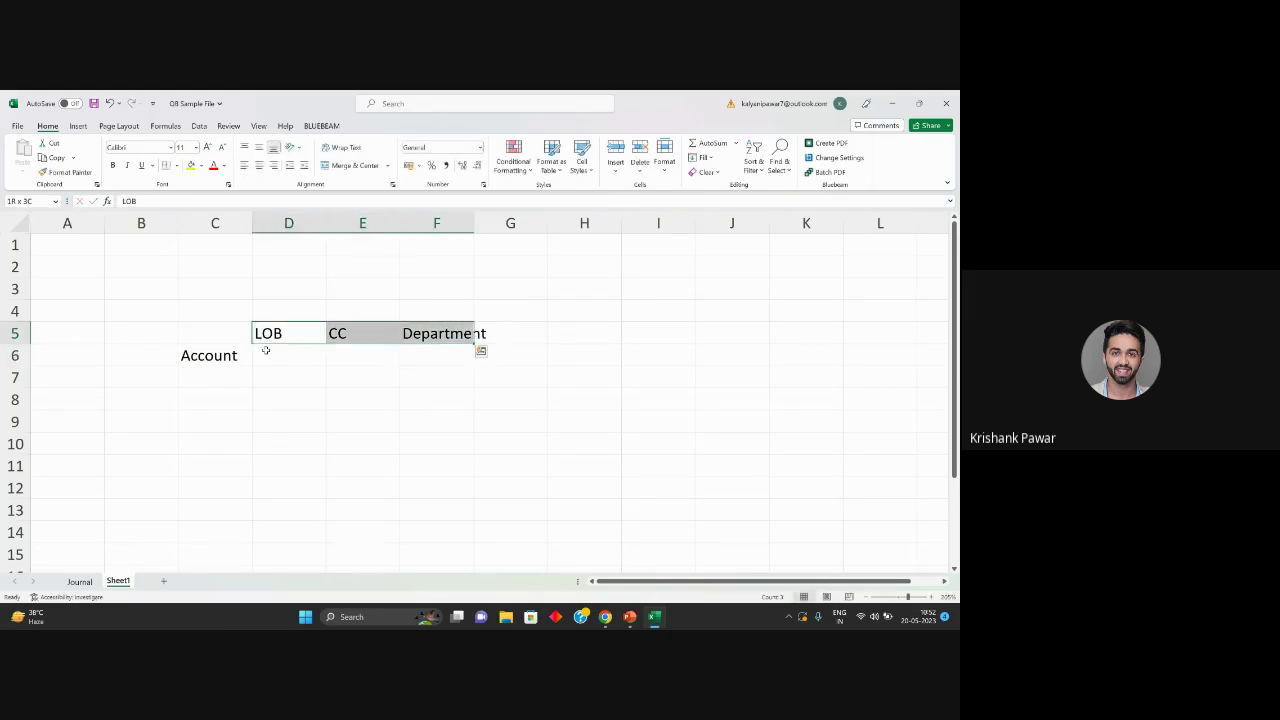
{"action": "type", "text": "x"}
{"action": "key", "text": "Right"}
{"action": "key", "text": "ctrl+z"}
{"action": "key", "text": "shift+Left"}
{"action": "key", "text": "shift+Left"}
{"action": "key", "text": "shift+Right"}
{"action": "key", "text": "shift+Right"}
{"action": "key", "text": "ctrl+c"}
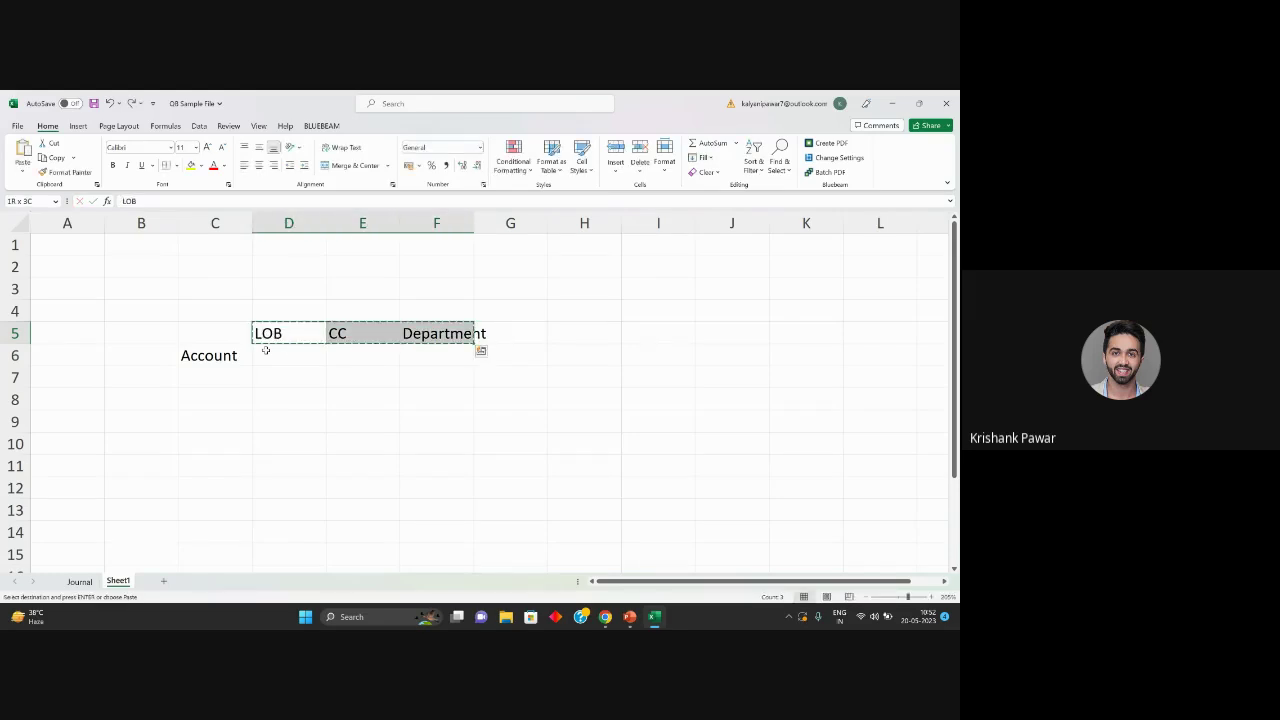
{"action": "key", "text": "Right"}
{"action": "key", "text": "ctrl+v"}
{"action": "key", "text": "Down"}
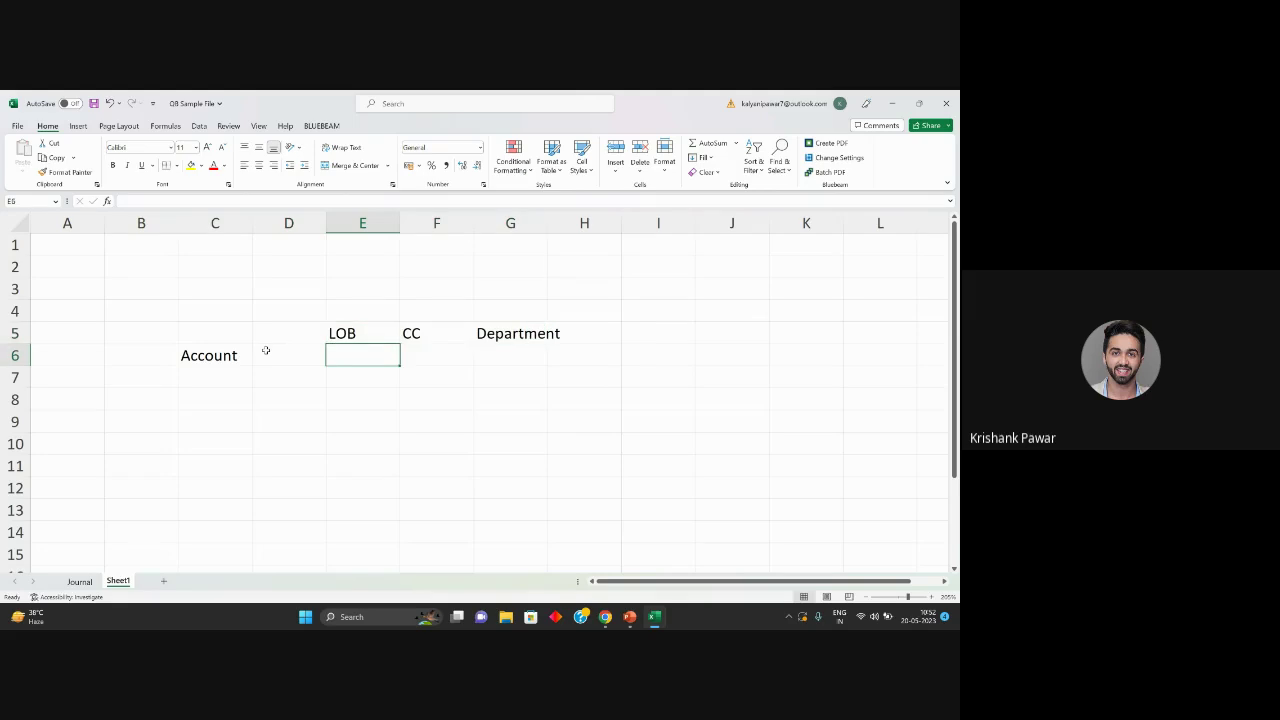
Enter "Marketing Account" in cell C7, below the Account label
{"action": "key", "text": "Left"}
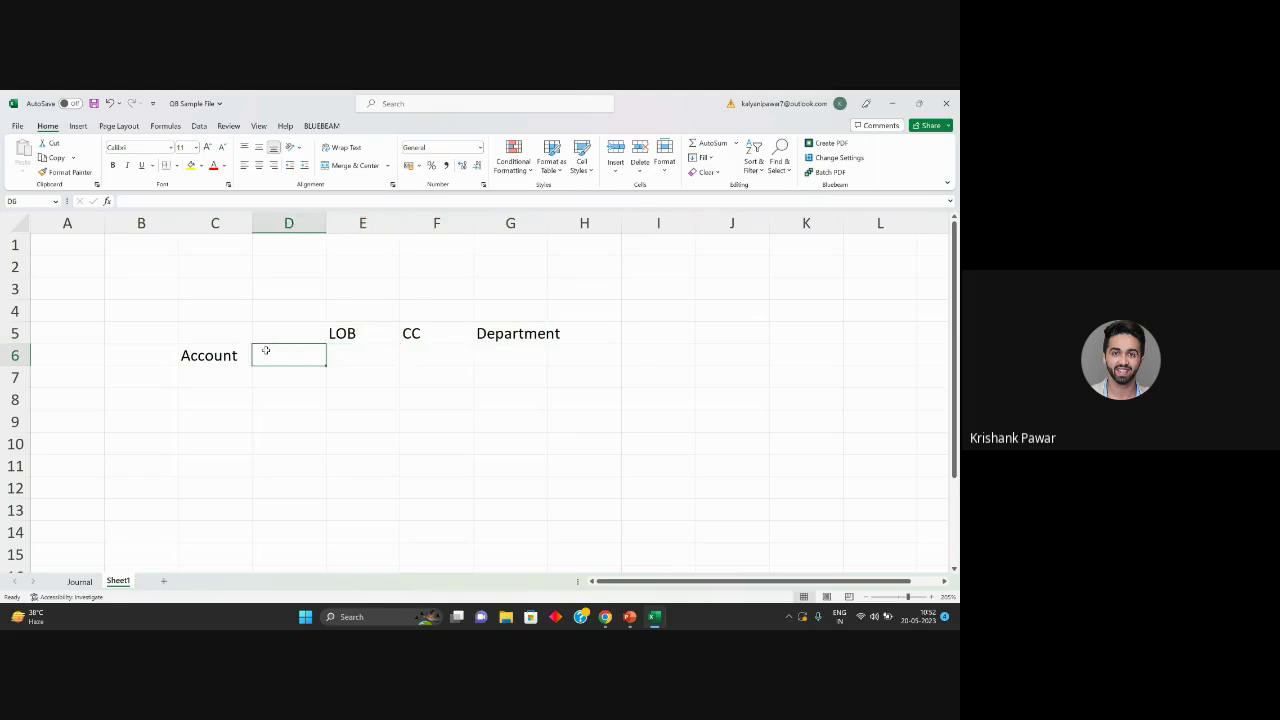
{"action": "key", "text": "Left"}
{"action": "key", "text": "Down"}
{"action": "type", "text": "Mark"}
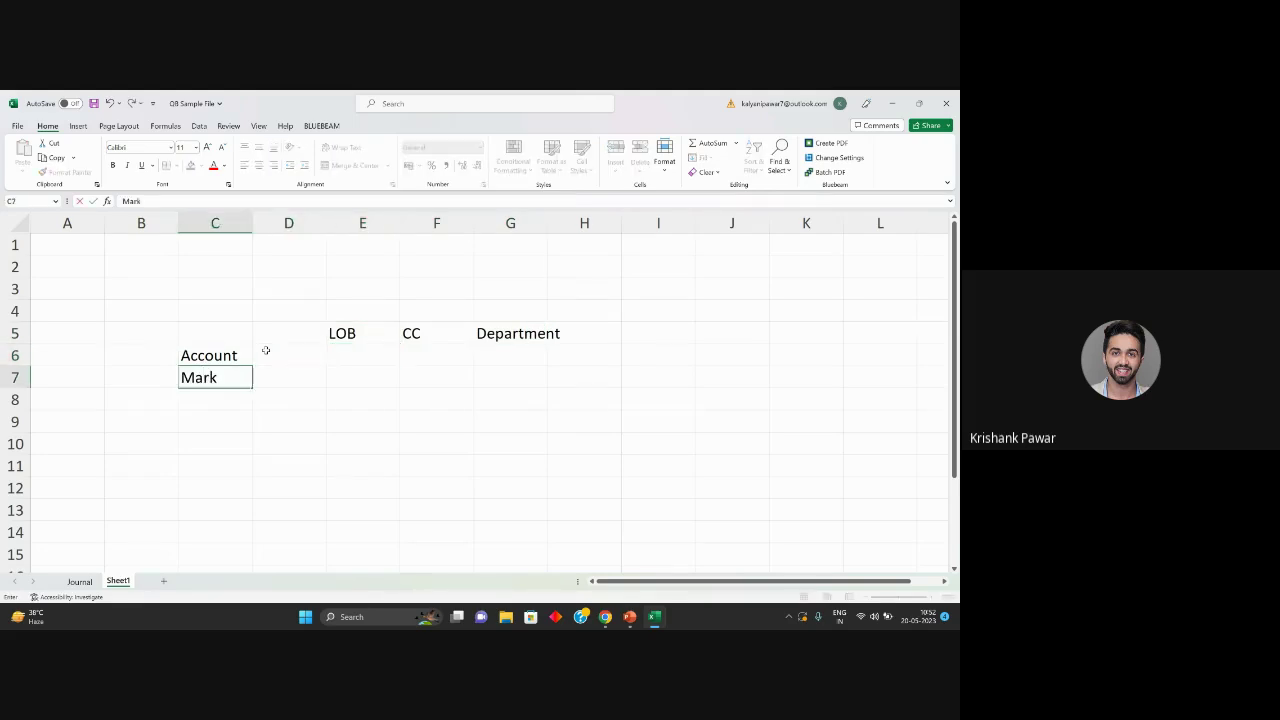
{"action": "type", "text": "eting Account"}
{"action": "key", "text": "Return"}
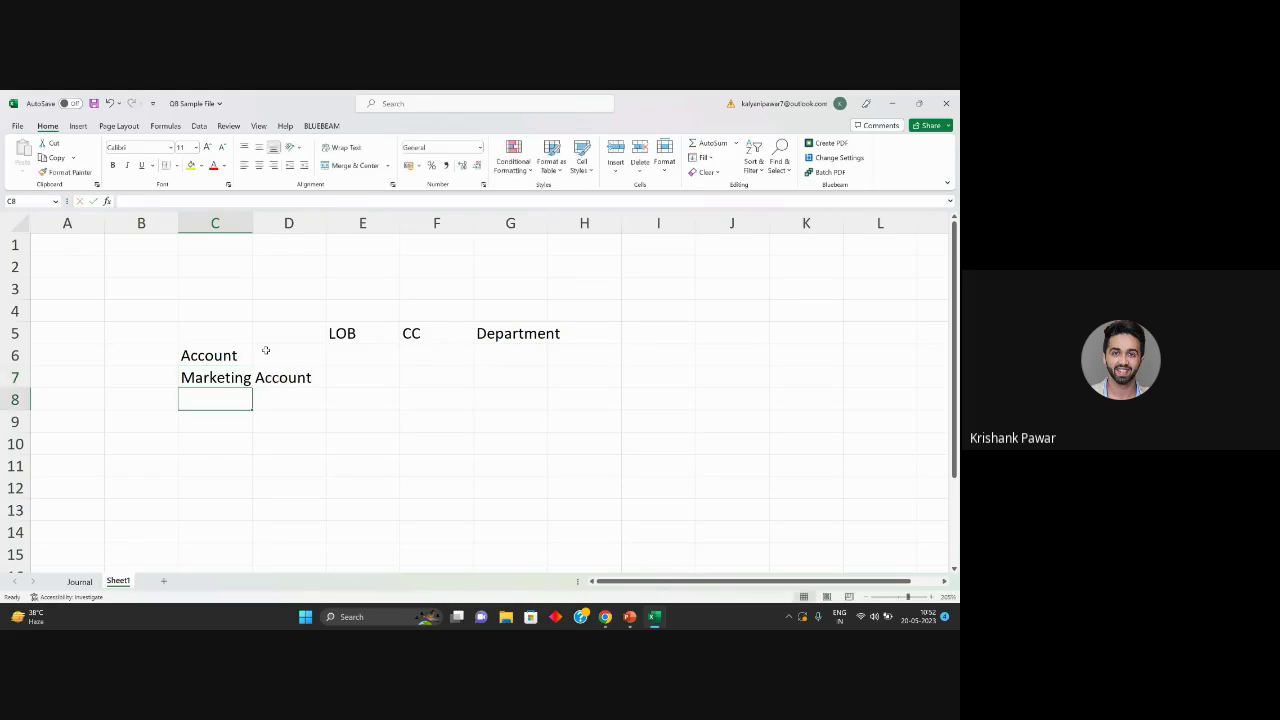
Change the account name in cell C7 to "Marketing Exp Account"
{"action": "left_click", "coordinate": [232, 375]}
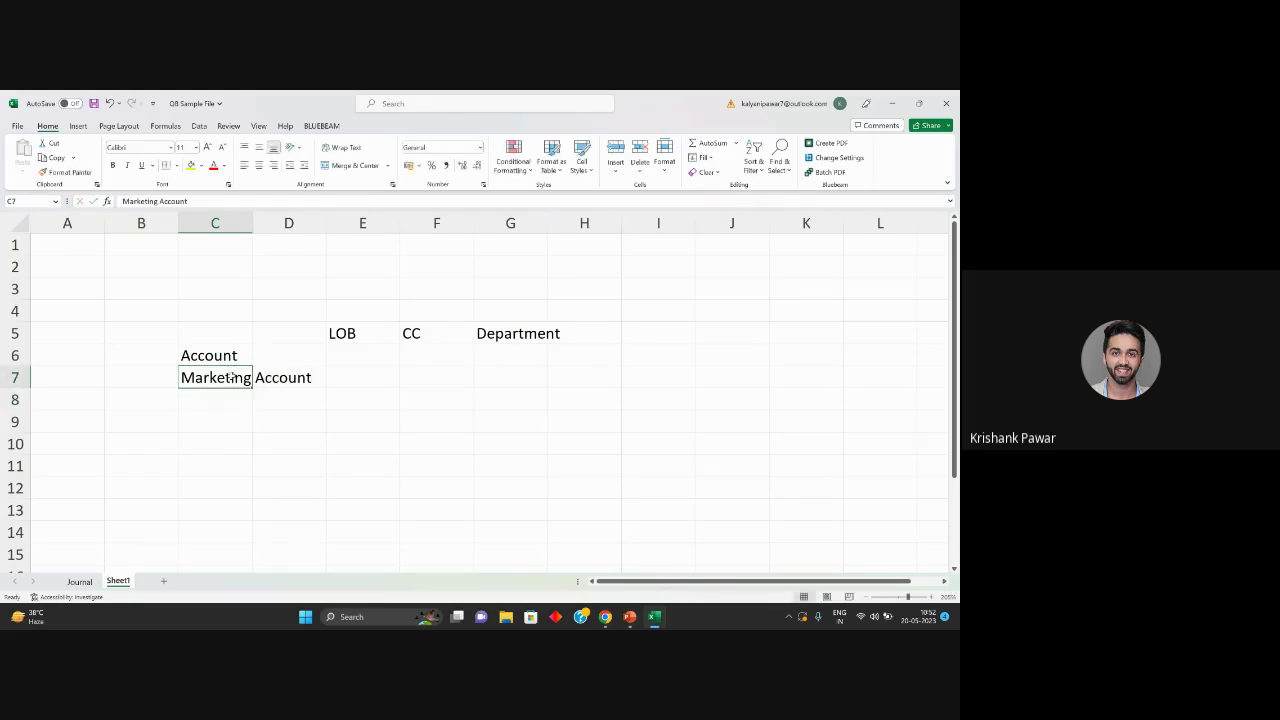
{"action": "double_click", "coordinate": [233, 378]}
{"action": "type", "text": "Ex"}
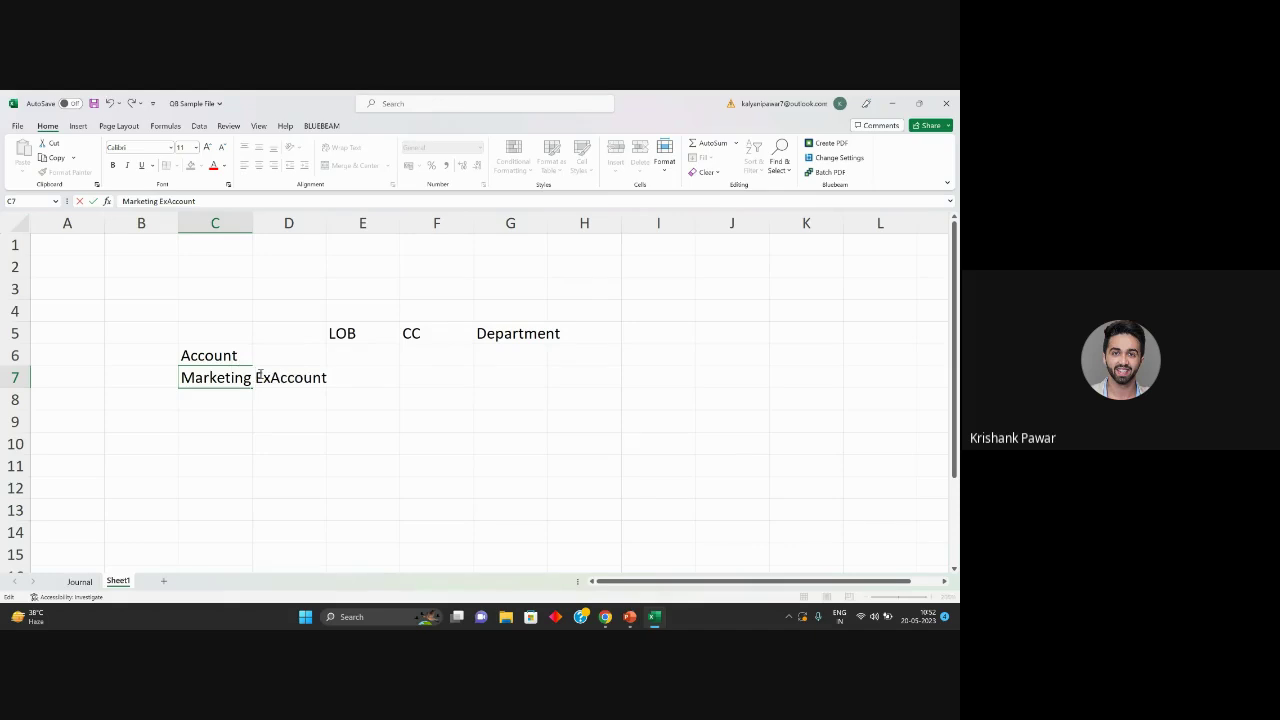
{"action": "type", "text": "p"}
{"action": "key", "text": "Return"}
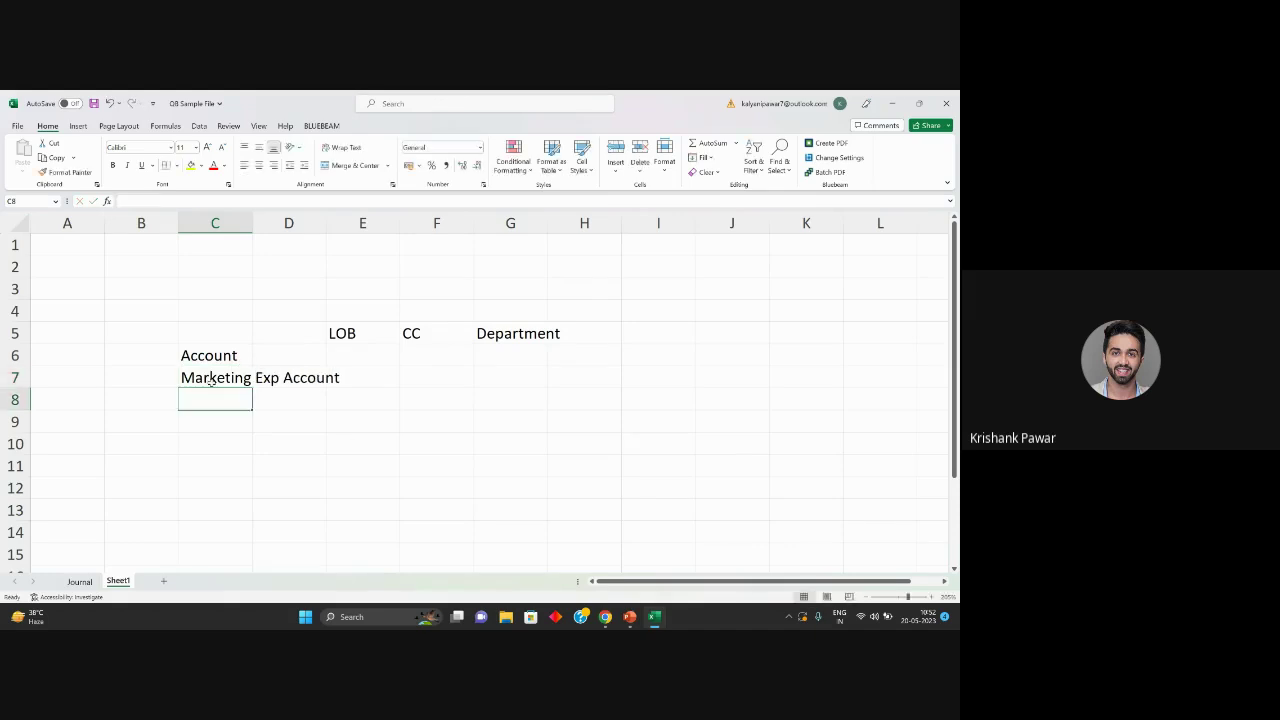
Enter the amount 1000000 in cell D7 beside the marketing expense account
{"action": "left_click", "coordinate": [313, 378]}
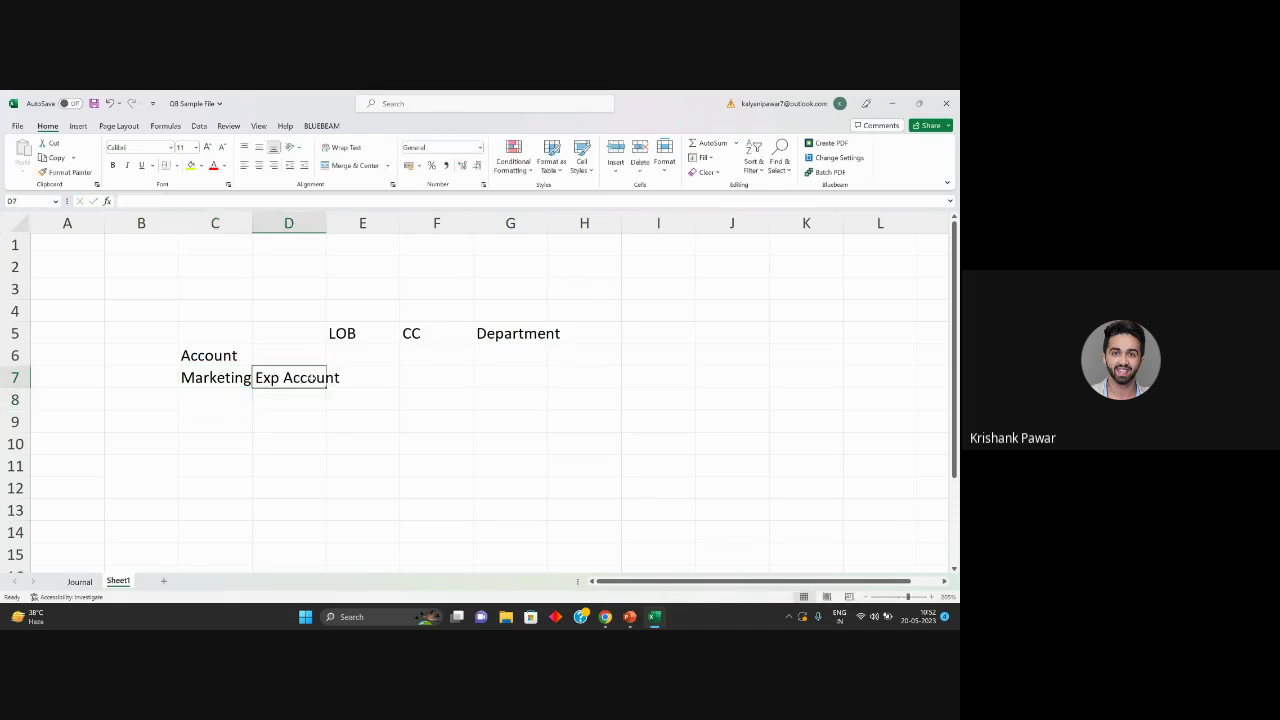
{"action": "type", "text": "1000000"}
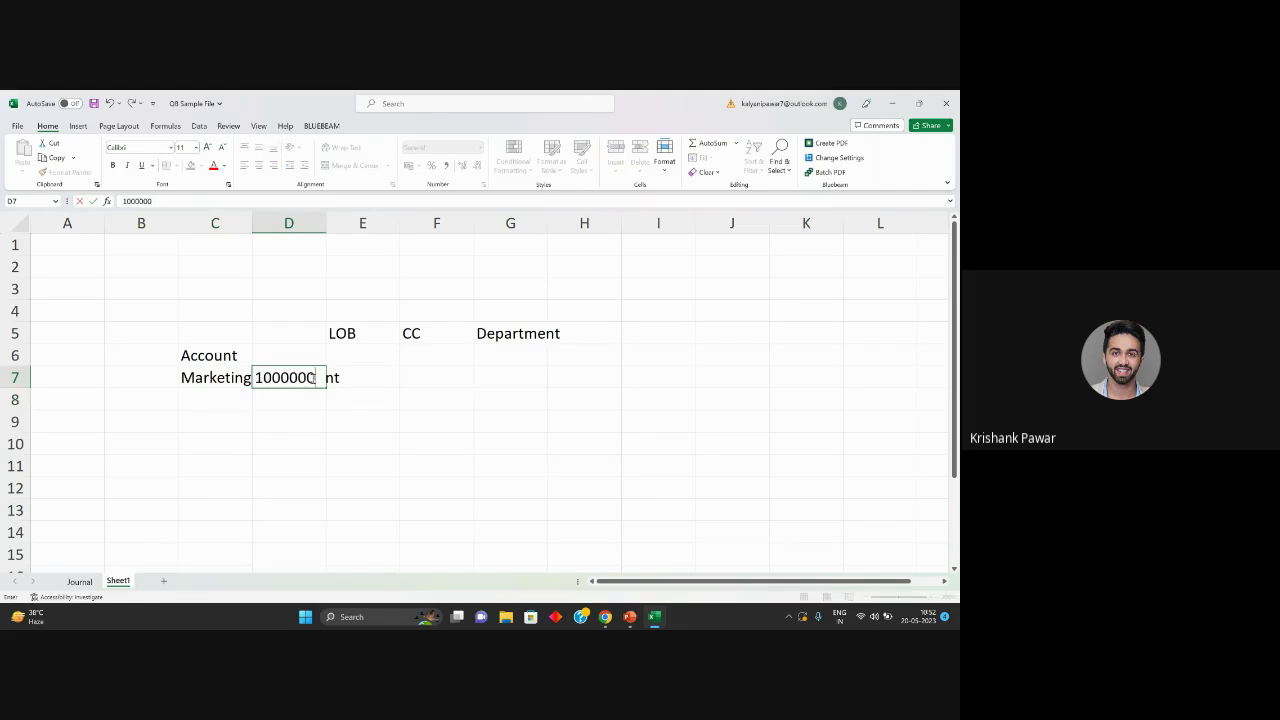
{"action": "key", "text": "Return"}
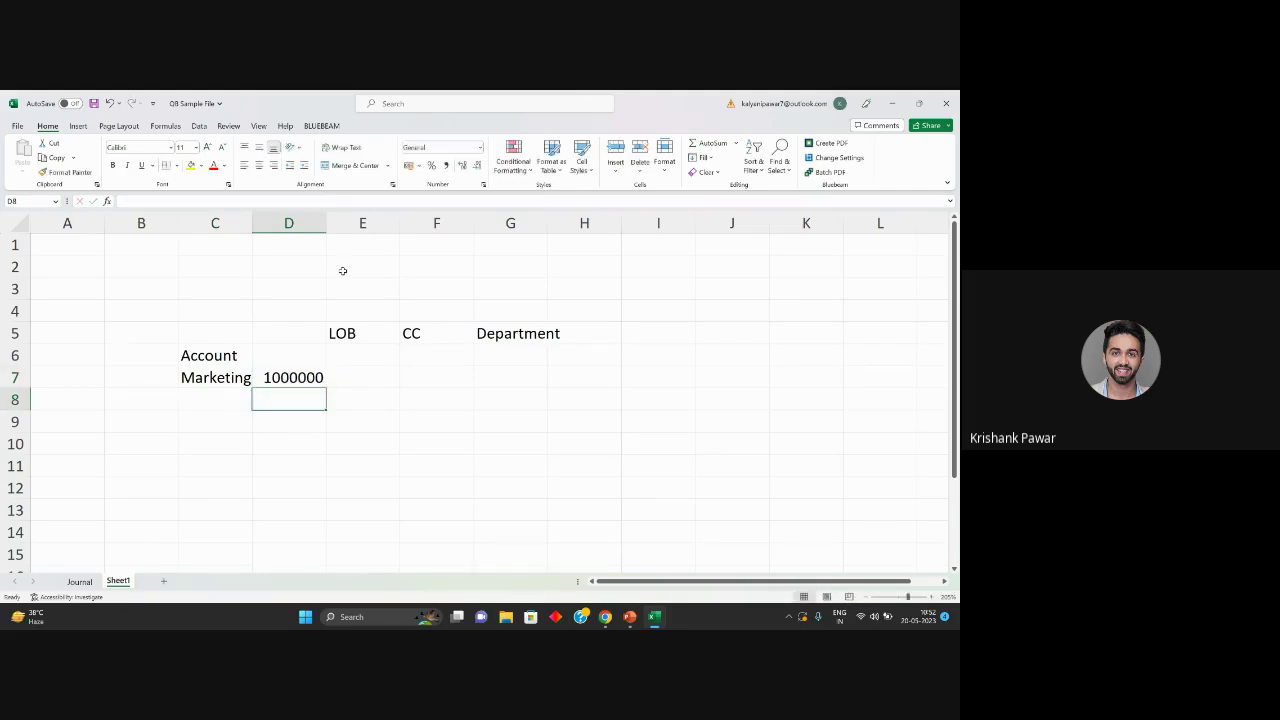
Replace the headings in cells E5 to G5 with Manufacturing, Services and Trading
{"action": "left_click", "coordinate": [360, 334]}
{"action": "key", "text": "shift+Right"}
{"action": "key", "text": "shift+Right"}
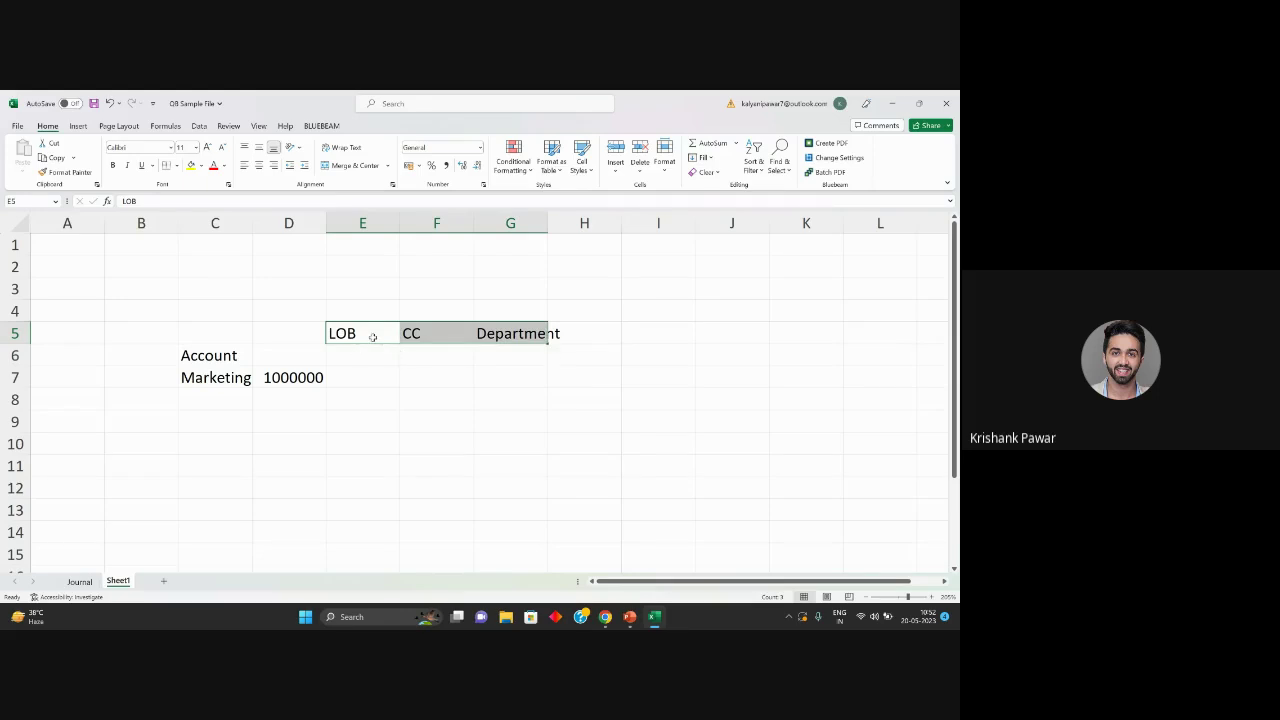
{"action": "left_click", "coordinate": [370, 336]}
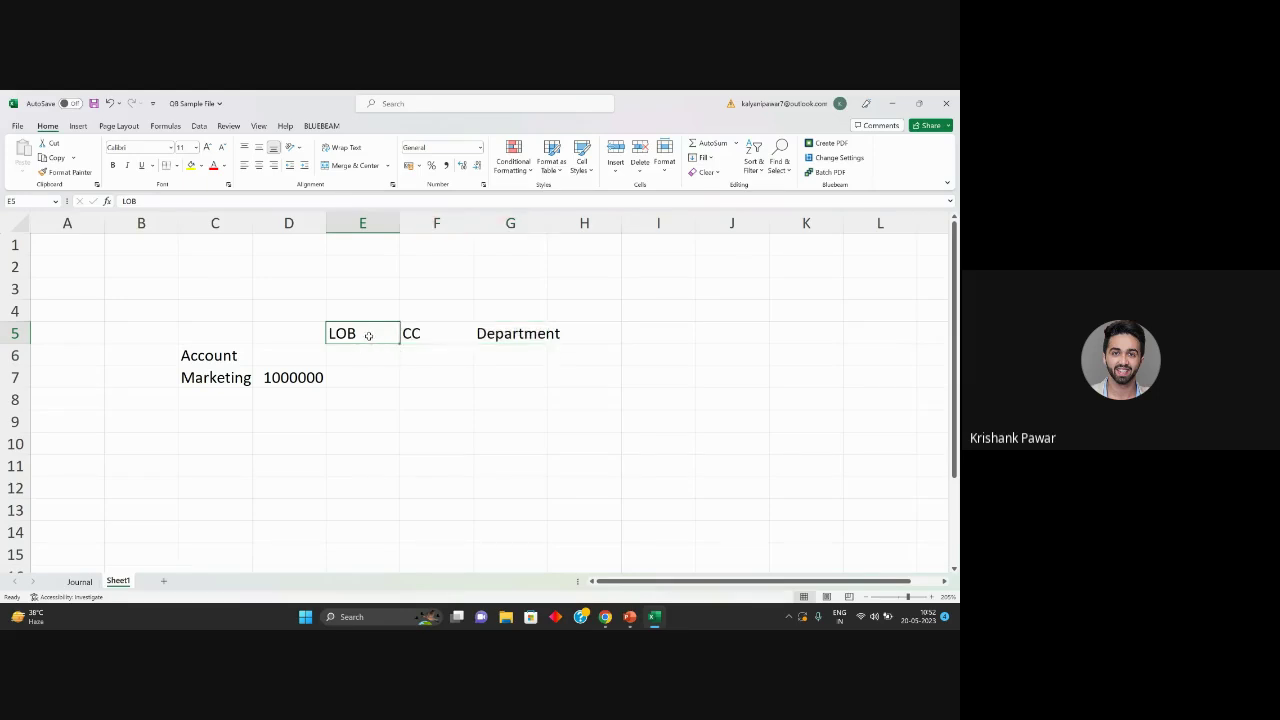
{"action": "type", "text": "Manufacturing"}
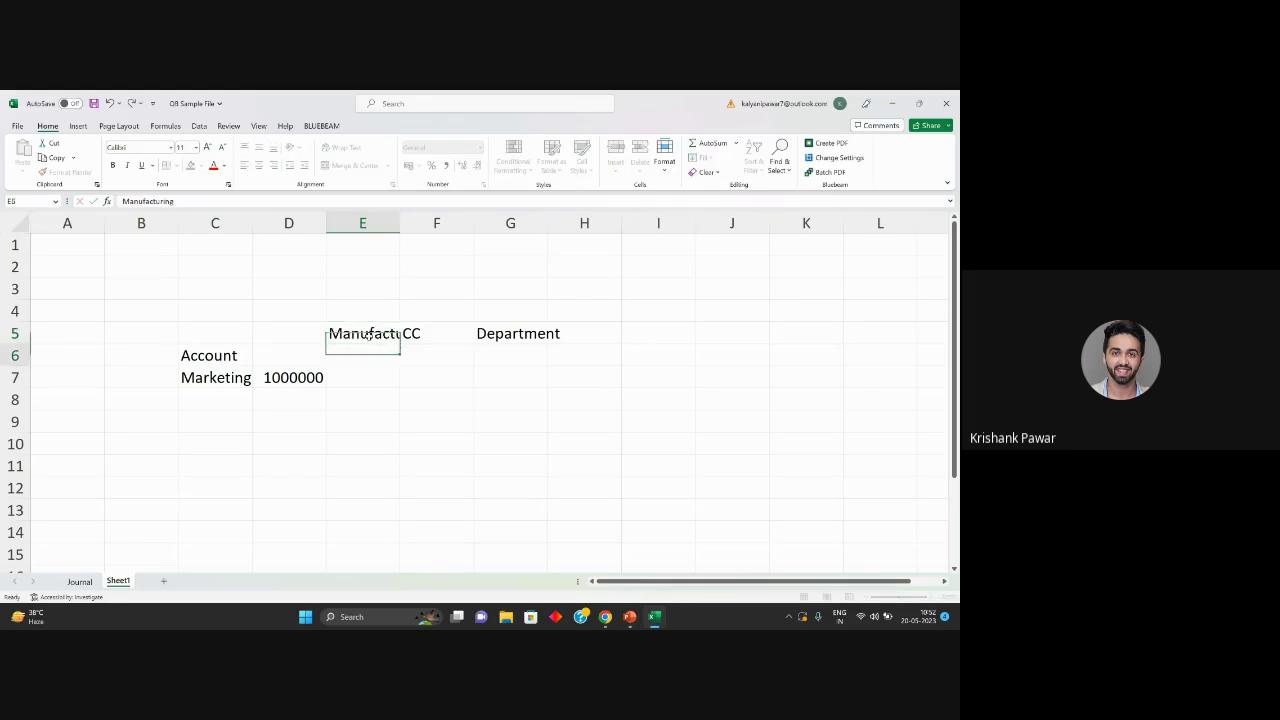
{"action": "key", "text": "Return"}
{"action": "key", "text": "Up"}
{"action": "key", "text": "Right"}
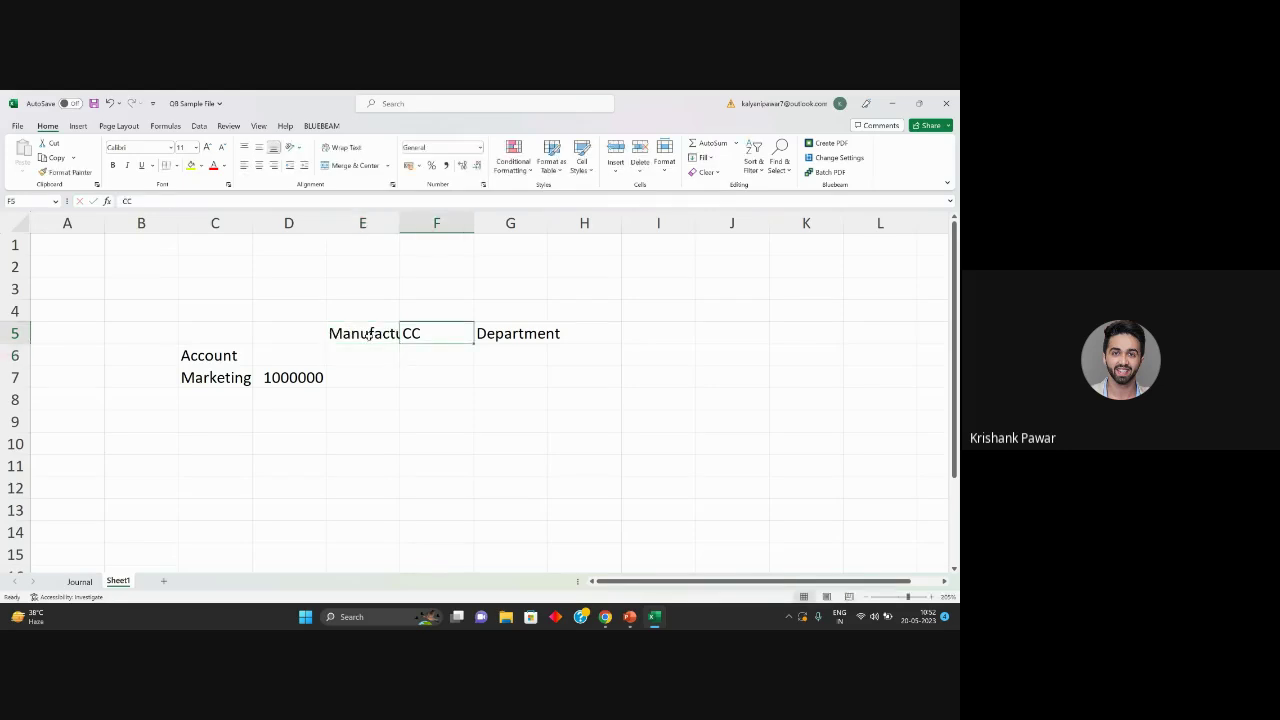
{"action": "type", "text": "Services"}
{"action": "key", "text": "Right"}
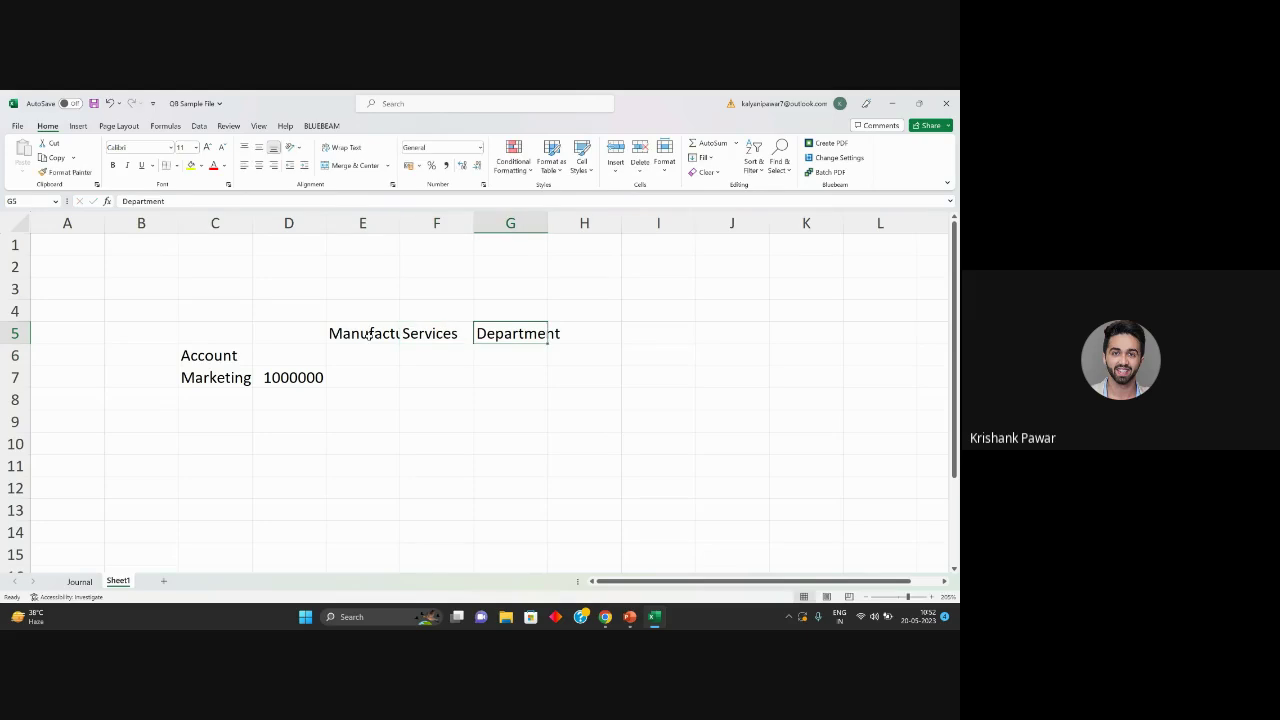
{"action": "type", "text": "Trading"}
{"action": "key", "text": "Return"}
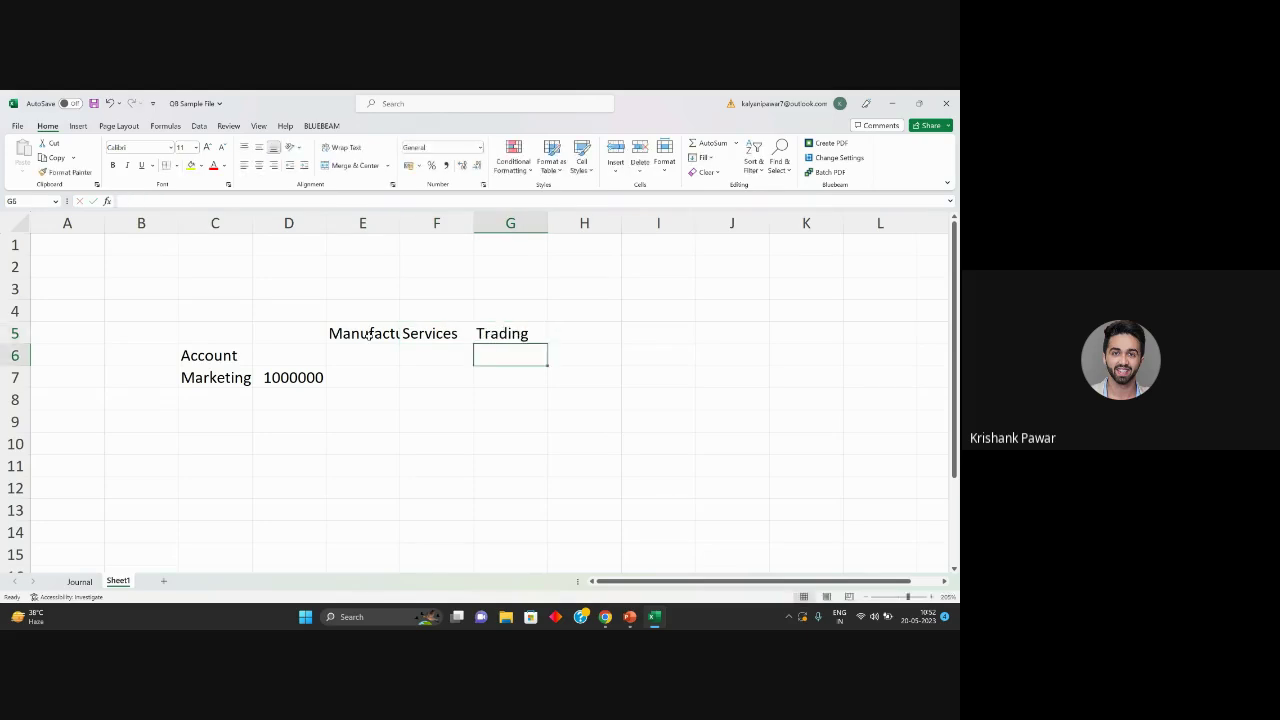
Review the marketing expense row against the Manufacturing, Services and Trading headings
{"action": "key", "text": "Up"}
{"action": "key", "text": "Right"}
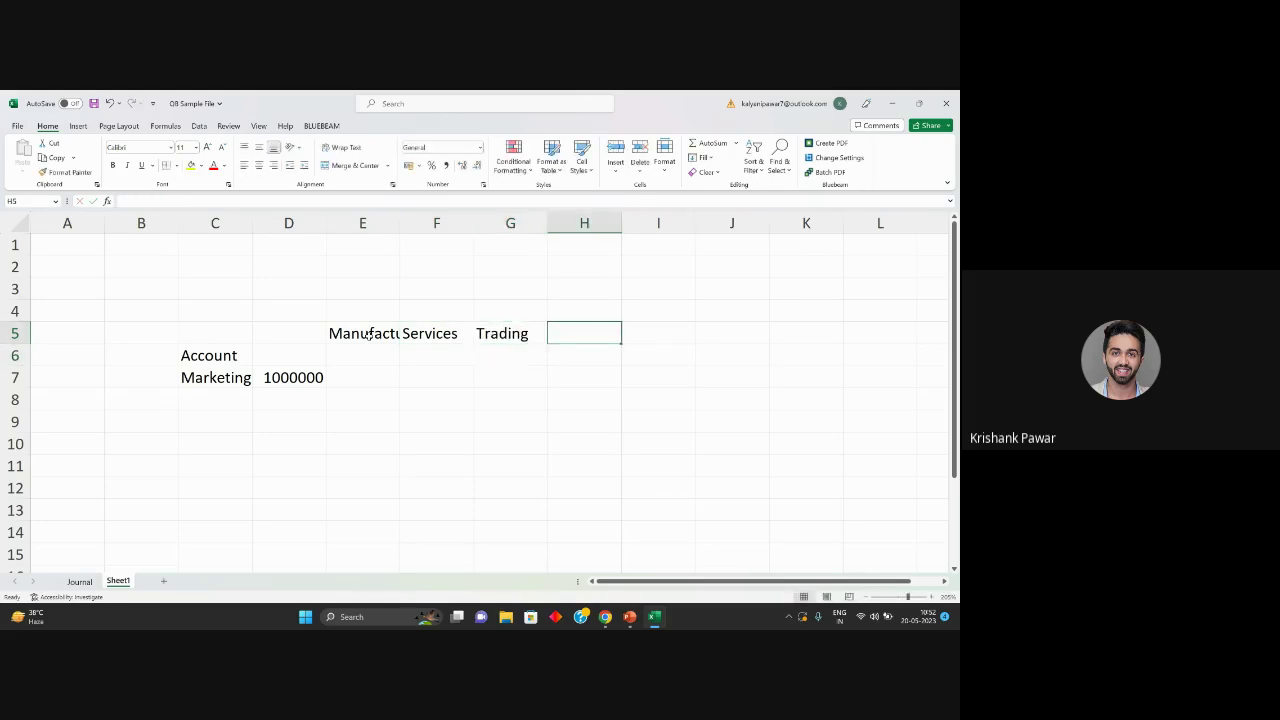
{"action": "key", "text": "Left"}
{"action": "key", "text": "Left"}
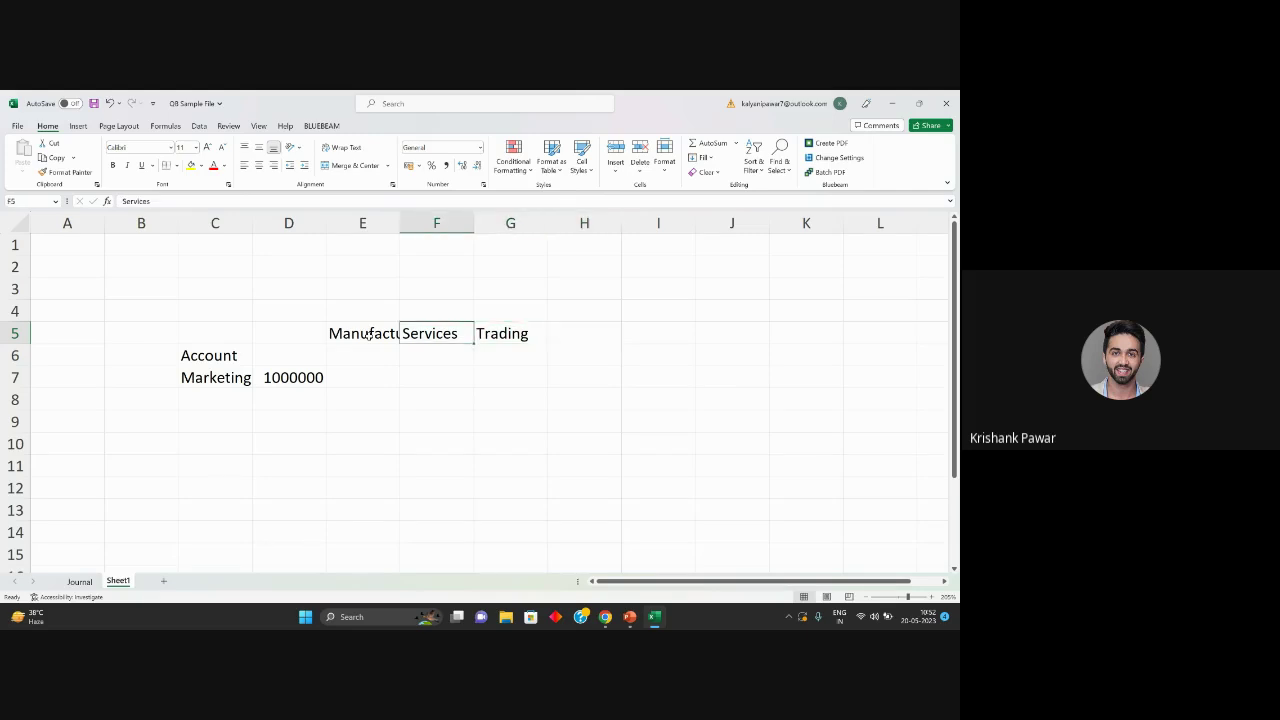
{"action": "key", "text": "Left"}
{"action": "key", "text": "Down"}
{"action": "key", "text": "Down"}
{"action": "key", "text": "Left"}
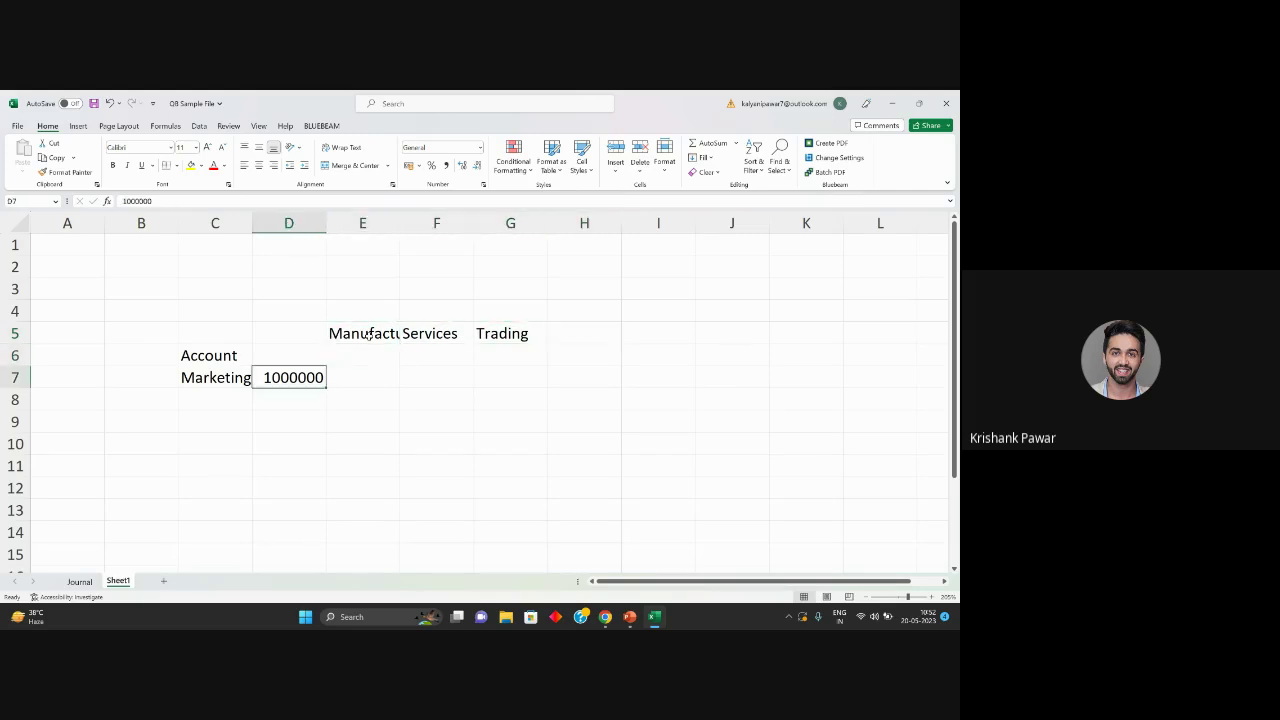
{"action": "key", "text": "Left"}
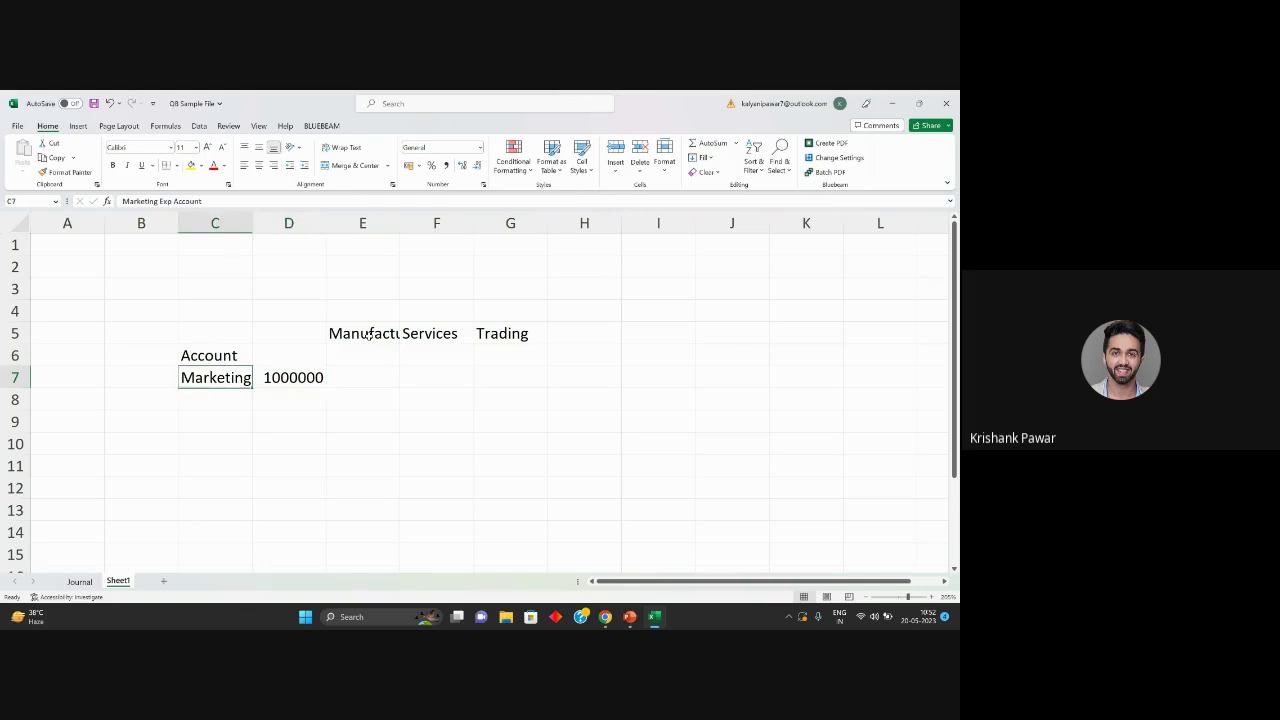
{"action": "key", "text": "Right"}
{"action": "key", "text": "Right"}
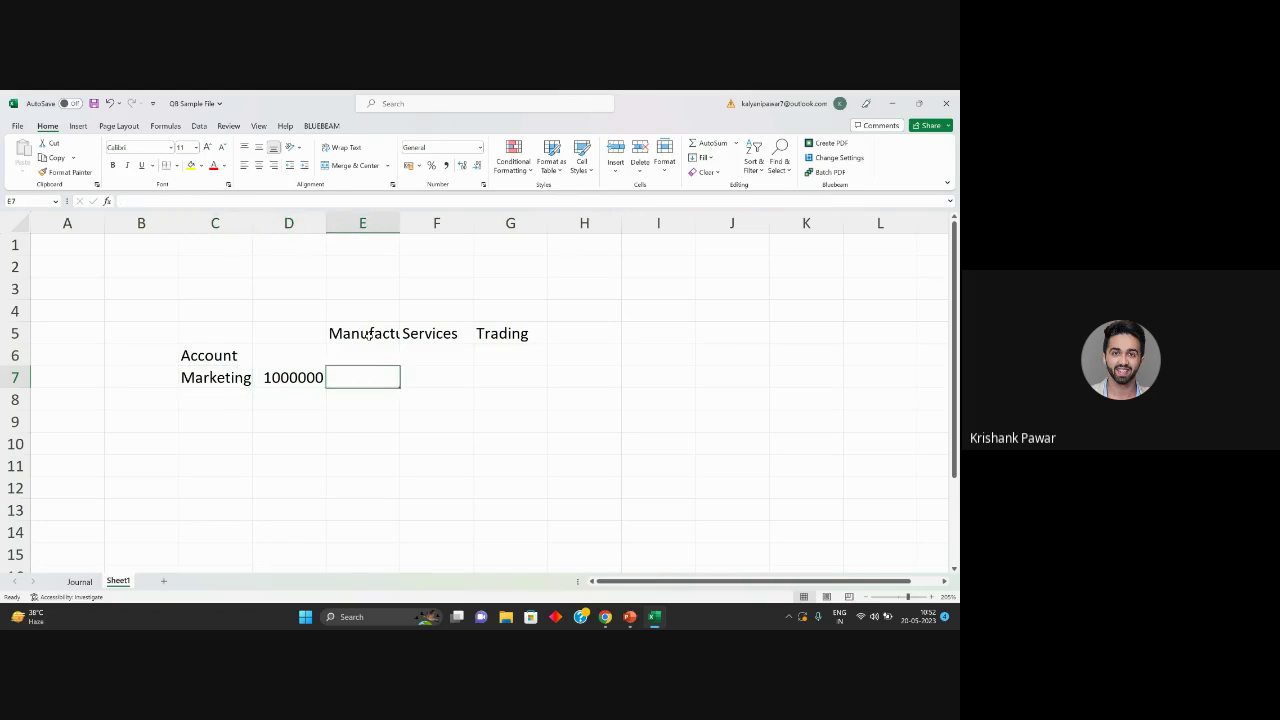
{"action": "left_click", "coordinate": [368, 335]}
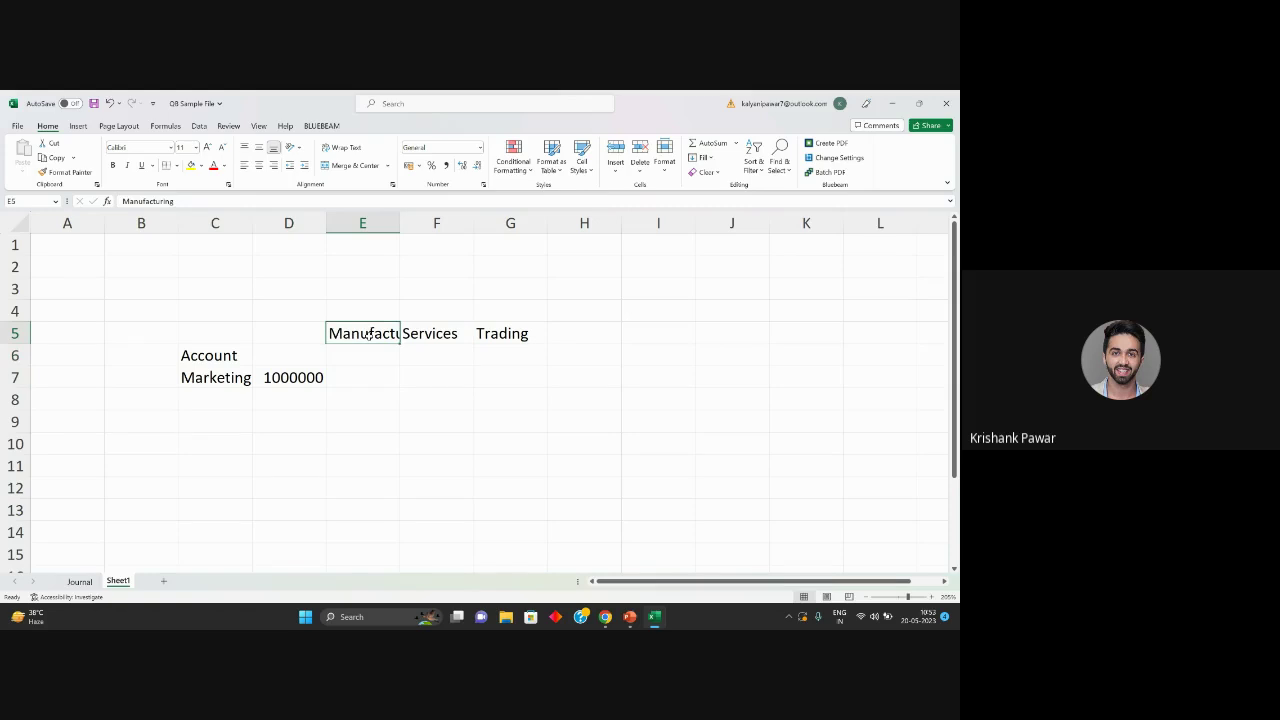
{"action": "key", "text": "Down"}
{"action": "key", "text": "Down"}
Enter the department headings Accounts, Sales and HR in cells E4 to G4, above the business line headings
{"action": "left_click", "coordinate": [368, 336]}
{"action": "key", "text": "Up"}
{"action": "type", "text": "Accounts"}
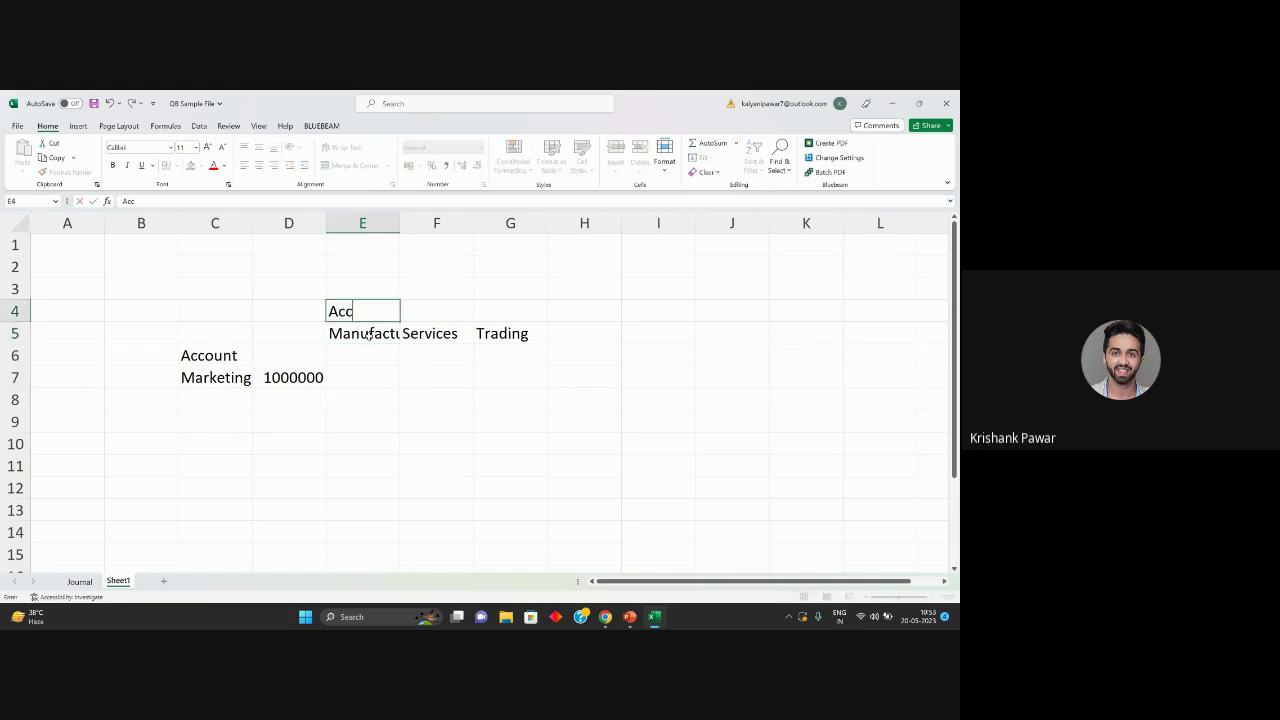
{"action": "key", "text": "Return"}
{"action": "key", "text": "Right"}
{"action": "key", "text": "Up"}
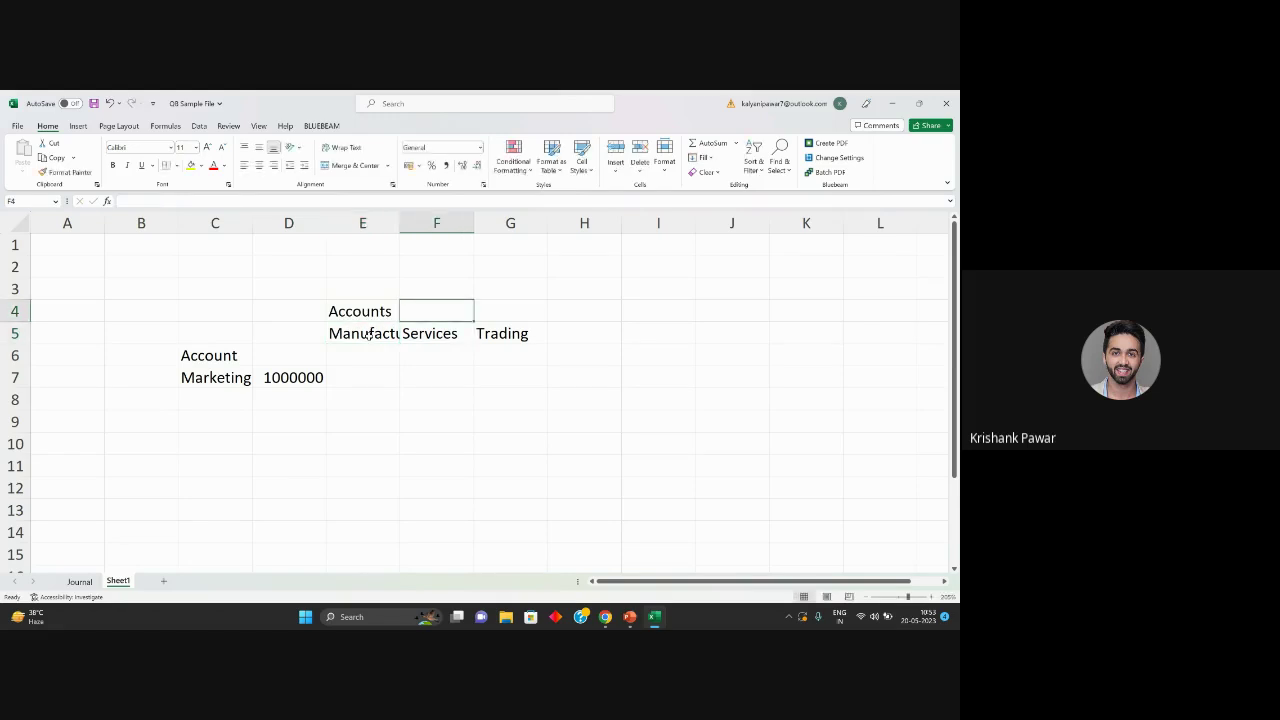
{"action": "type", "text": "Sa"}
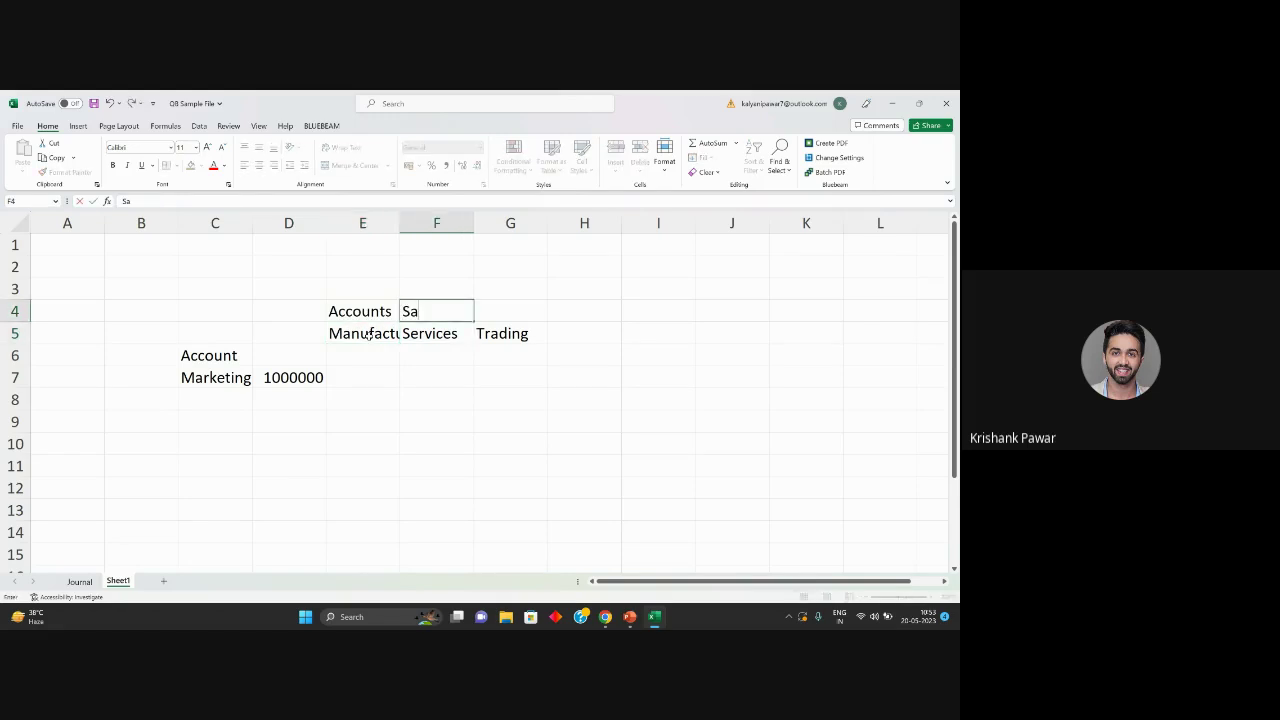
{"action": "type", "text": "les"}
{"action": "key", "text": "Tab"}
{"action": "left_click", "coordinate": [368, 337]}
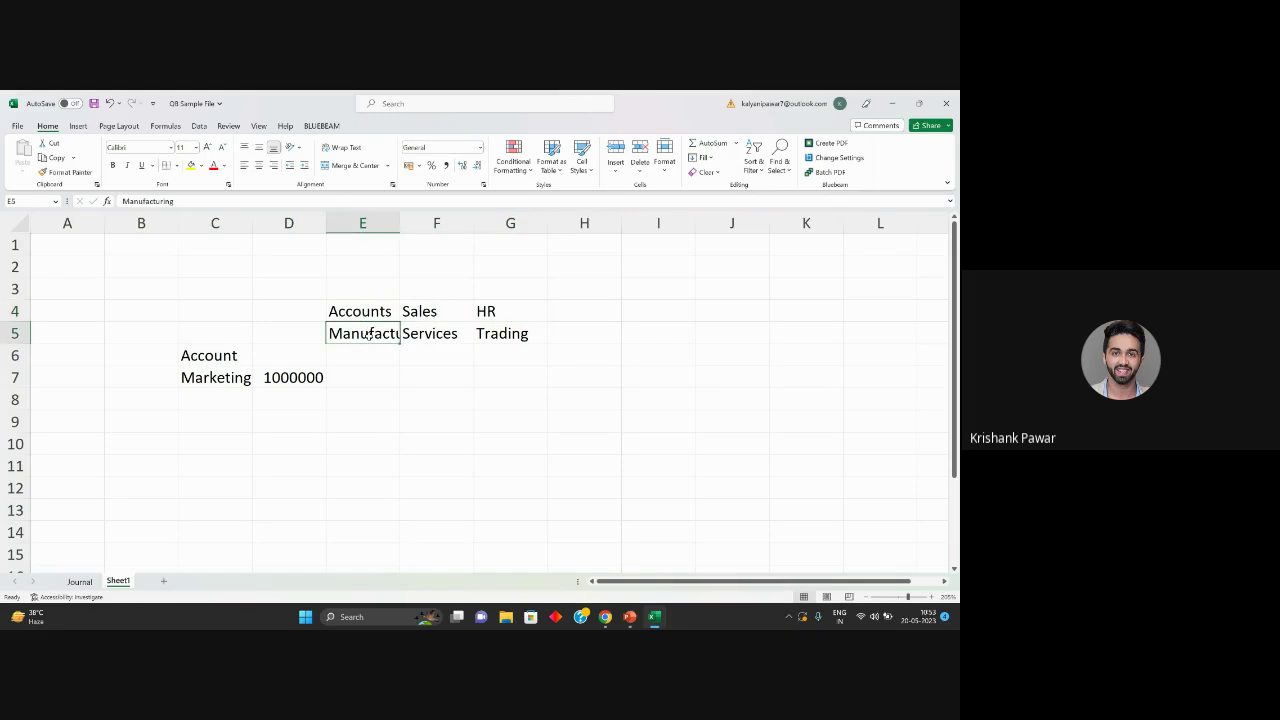
Examine how the marketing expense amount relates to the department headings in row 4 and the business lines in row 5
{"action": "key", "text": "Up"}
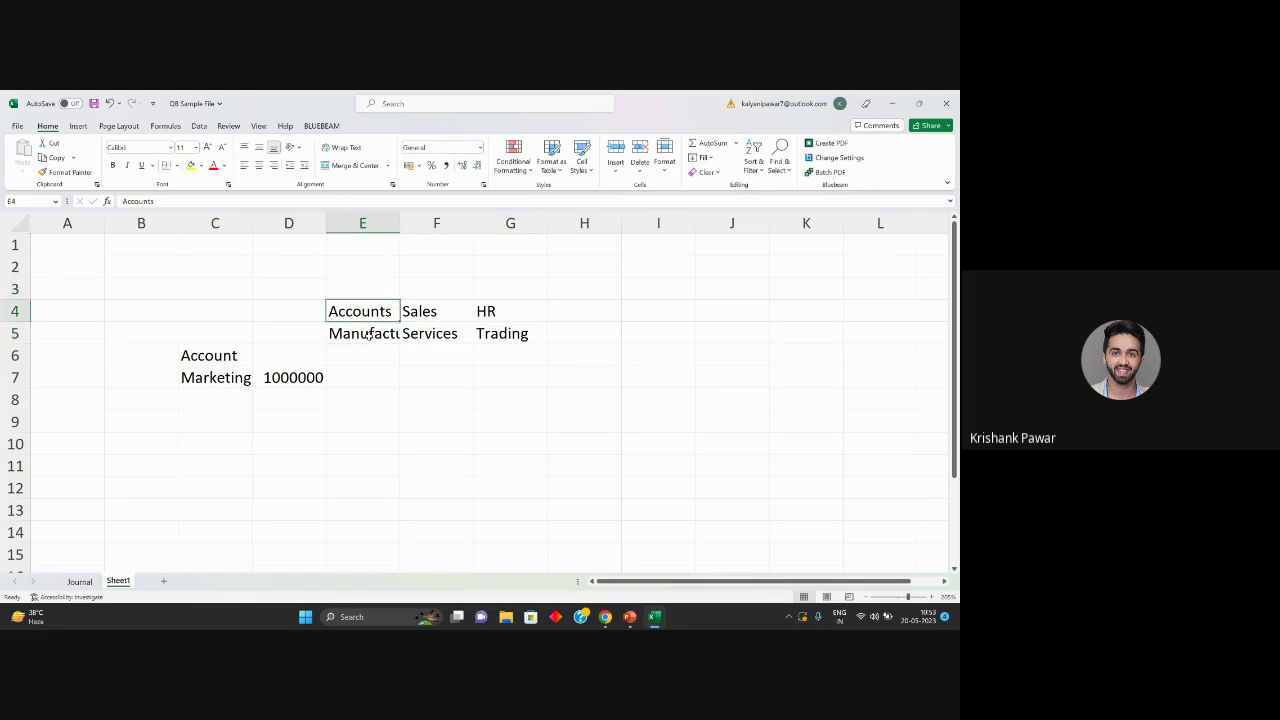
{"action": "key", "text": "Right"}
{"action": "key", "text": "Left"}
{"action": "key", "text": "Left"}
{"action": "key", "text": "Down"}
{"action": "key", "text": "Down"}
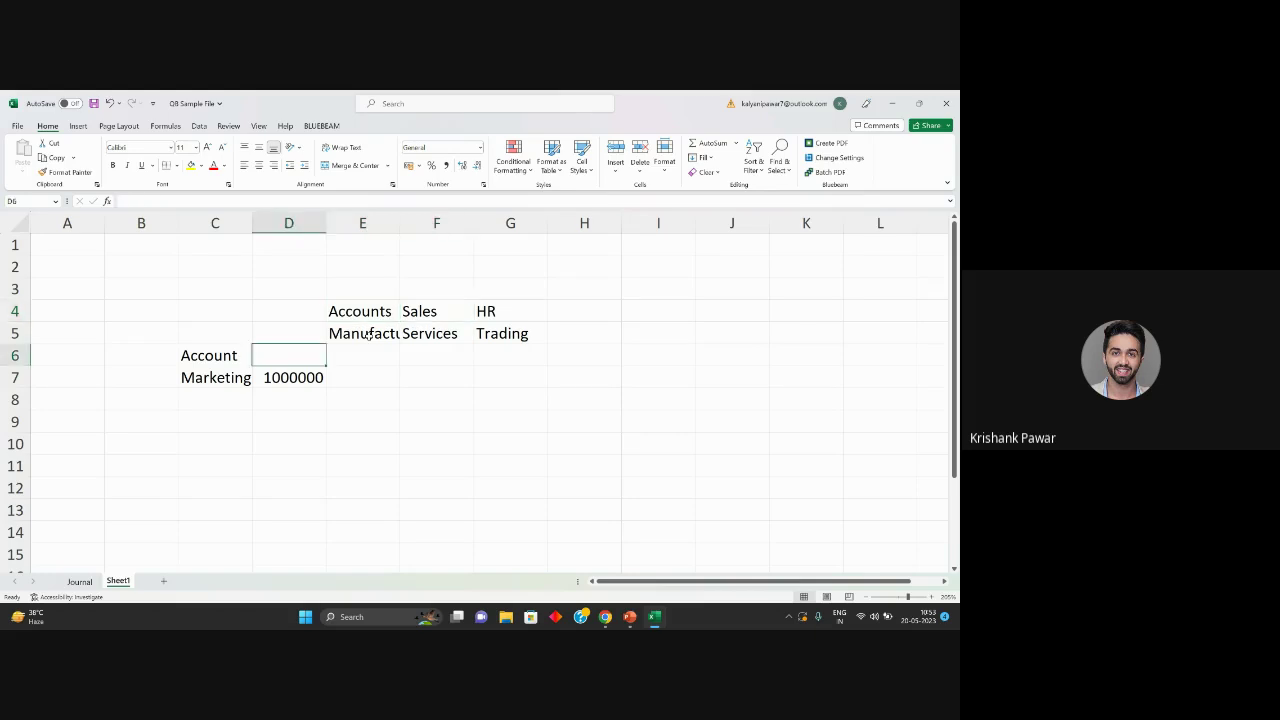
{"action": "key", "text": "Left"}
{"action": "key", "text": "Down"}
{"action": "key", "text": "Right"}
{"action": "key", "text": "Right"}
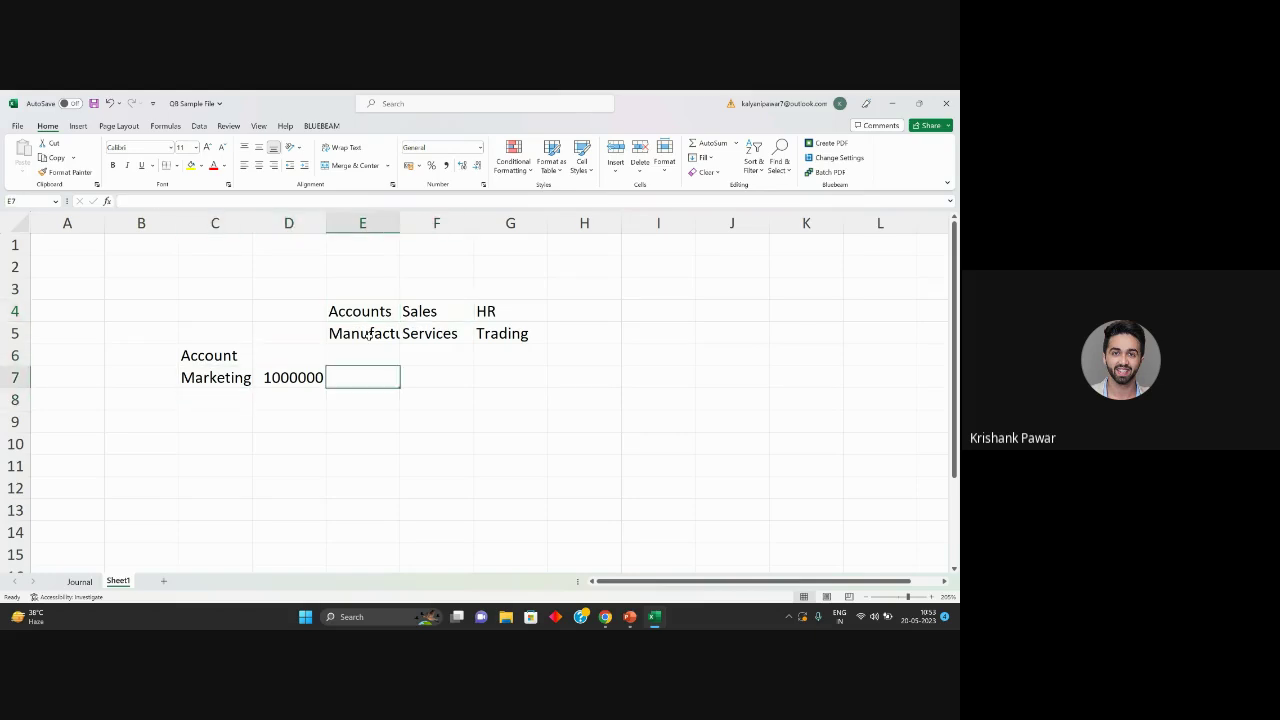
{"action": "key", "text": "Right"}
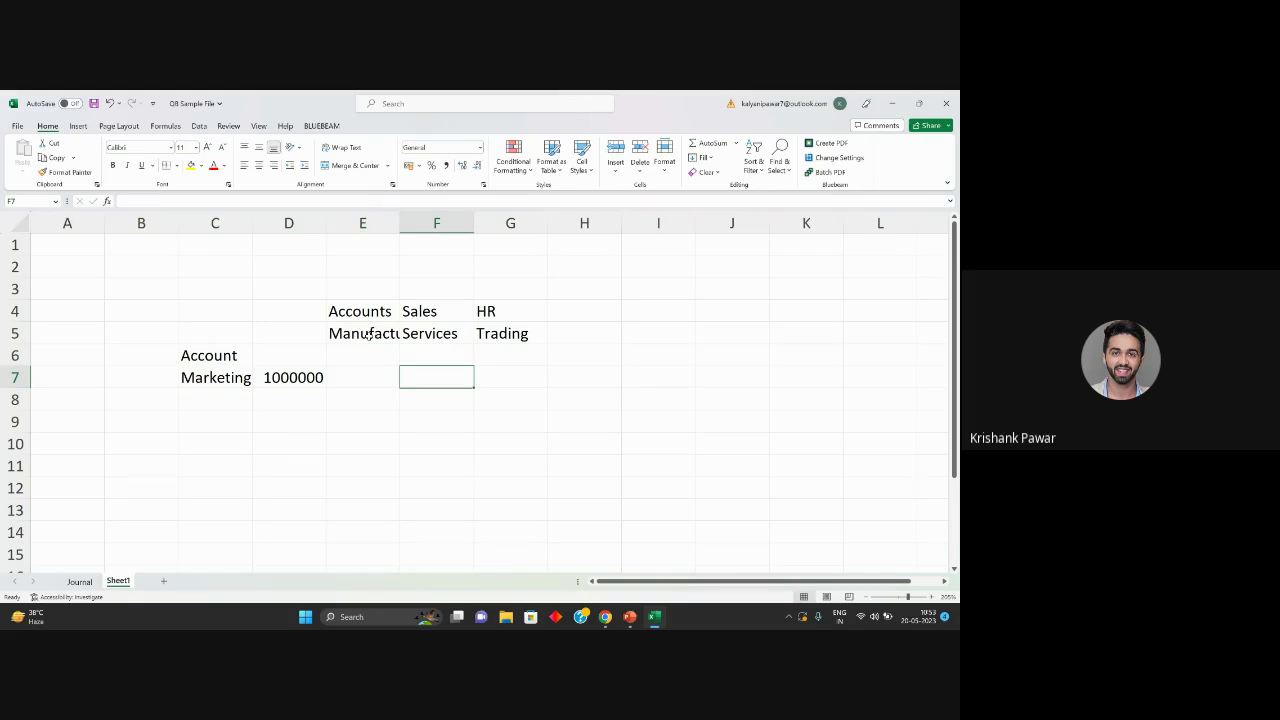
{"action": "key", "text": "Up"}
{"action": "key", "text": "Up"}
{"action": "key", "text": "Up"}
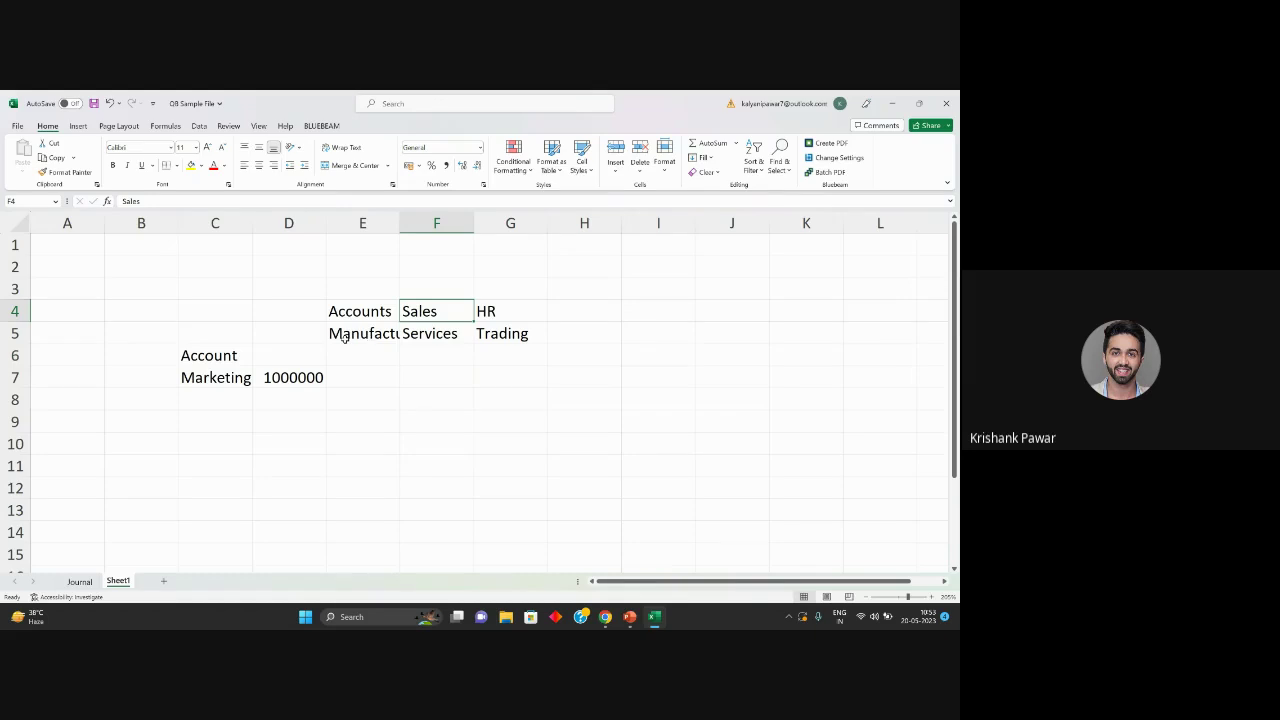
Switch to ERPNext in the browser, search for "profit" and open the Profit and Loss Statement report
{"action": "key", "text": "alt+Tab"}
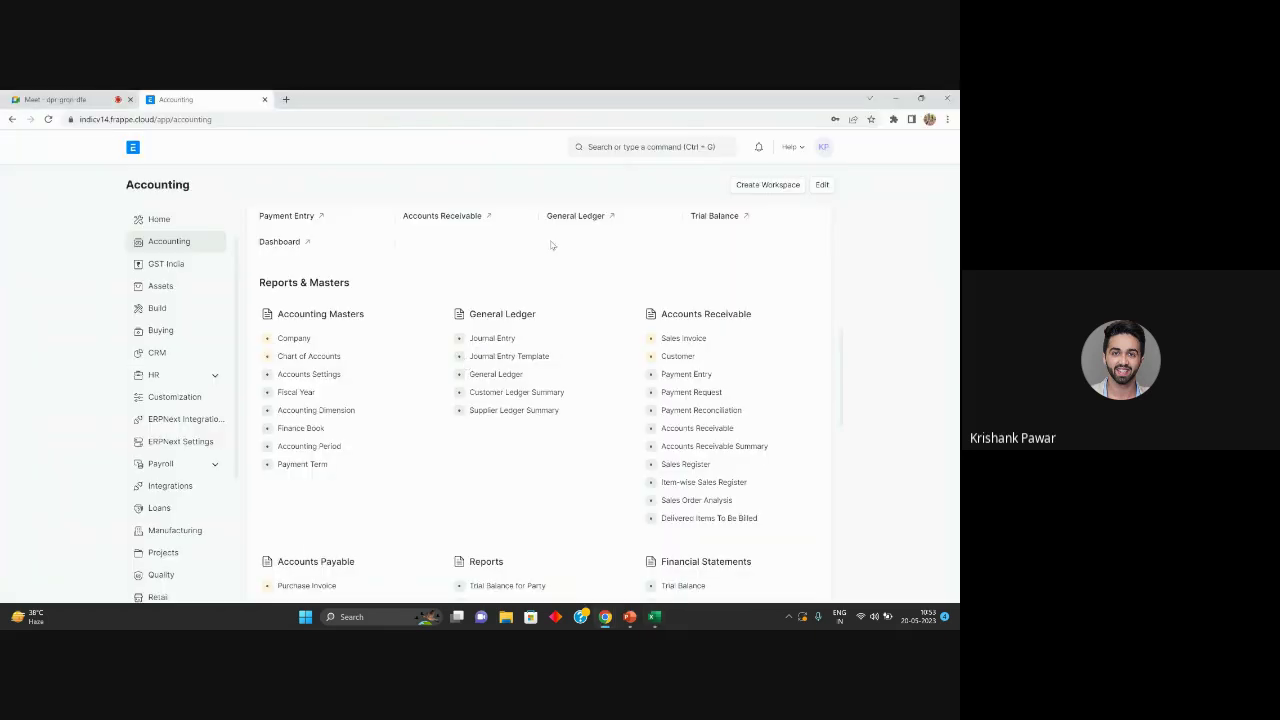
{"action": "left_click", "coordinate": [659, 146]}
{"action": "type", "text": "prof"}
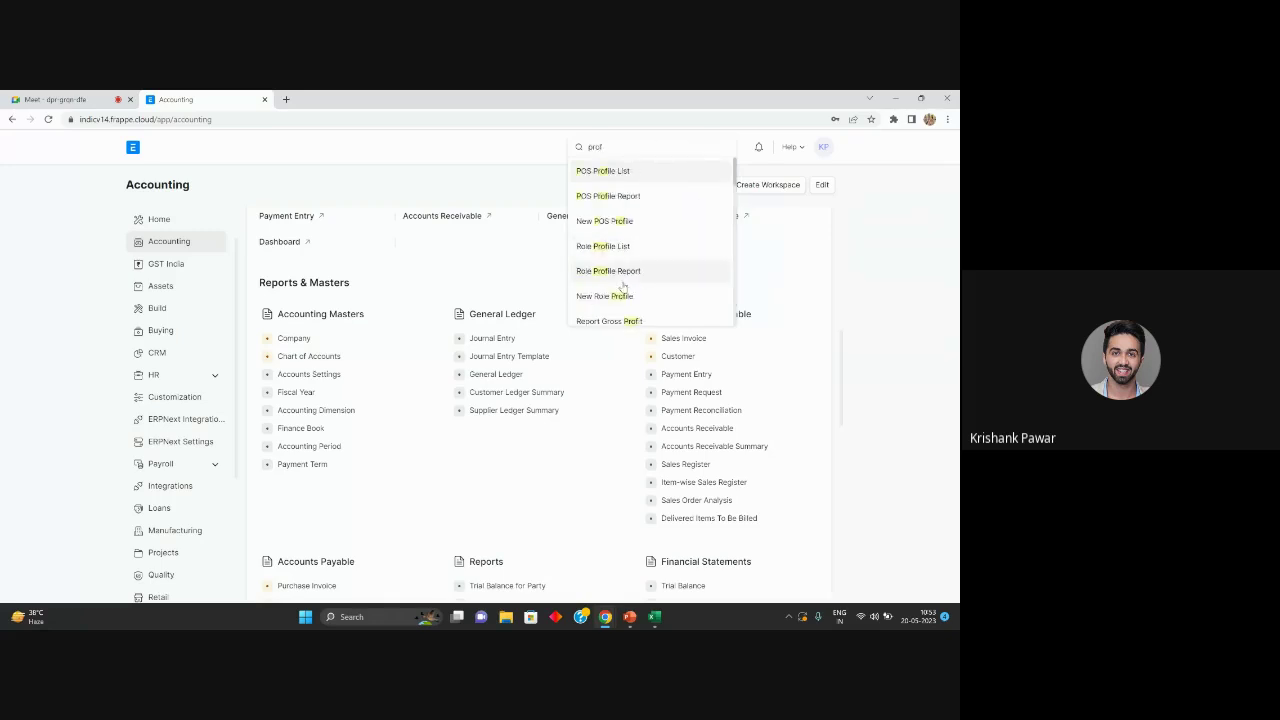
{"action": "type", "text": "it"}
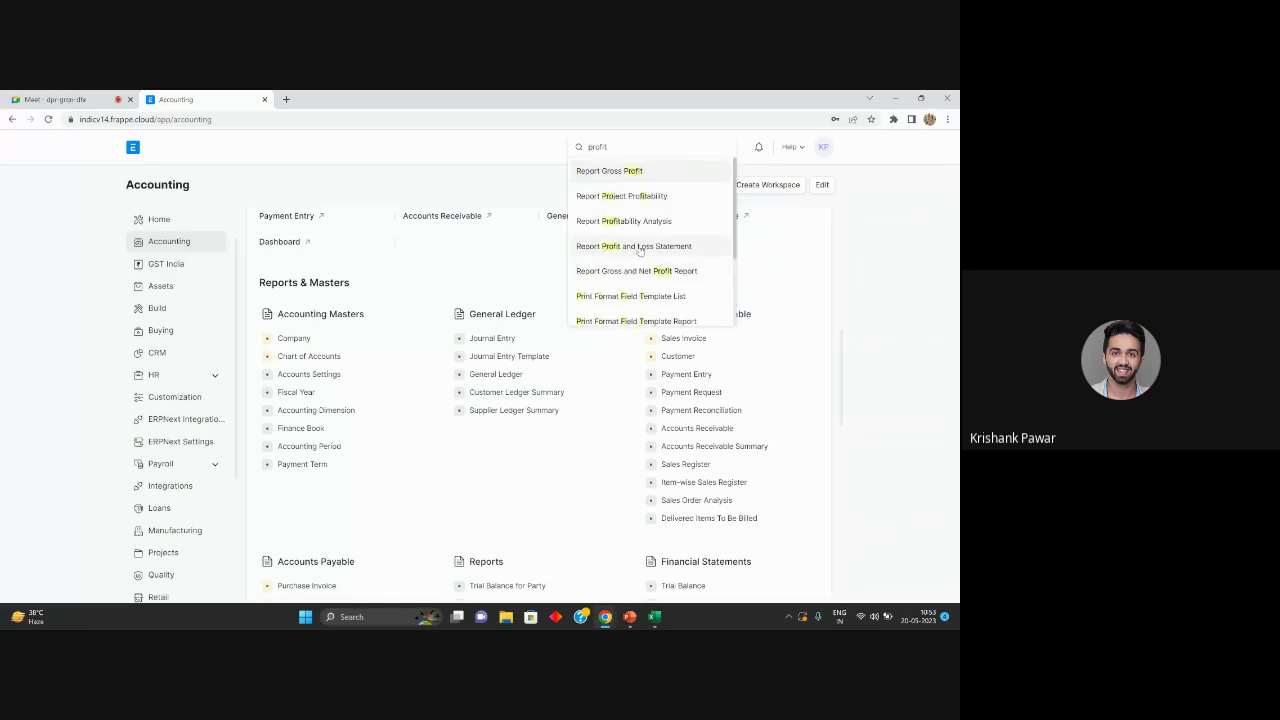
{"action": "left_click", "coordinate": [640, 249]}
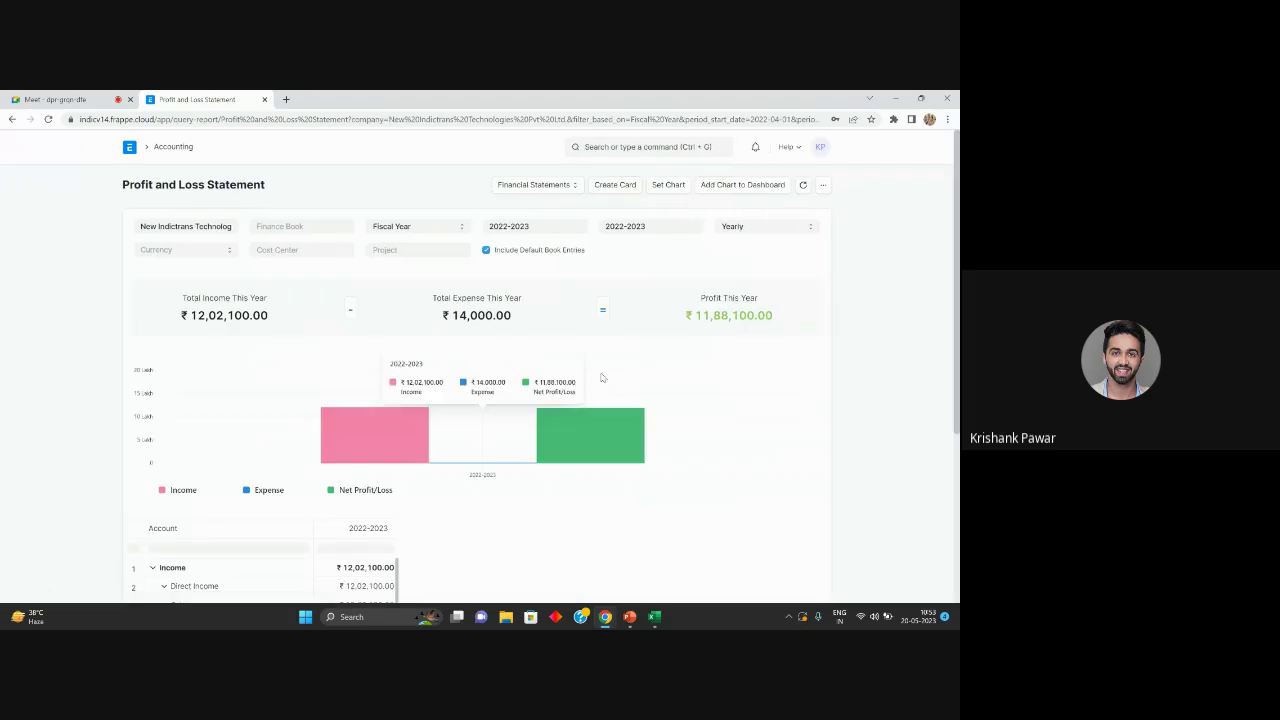
Examine the year's profit, the available cost center filter choices and the income and expense rows of the statement
{"action": "left_click_drag", "start_coordinate": [688, 317], "coordinate": [792, 317]}
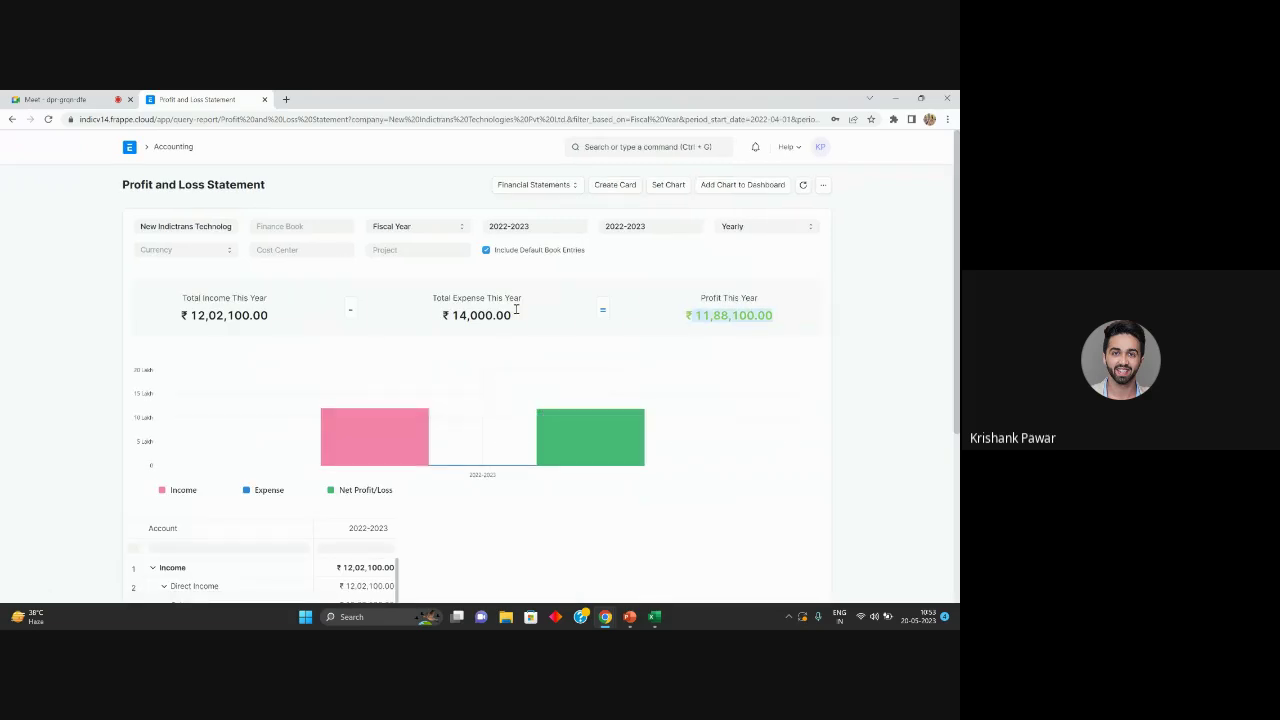
{"action": "left_click", "coordinate": [286, 252]}
{"action": "scroll", "coordinate": [277, 302], "scroll_direction": "down", "scroll_amount": 3}
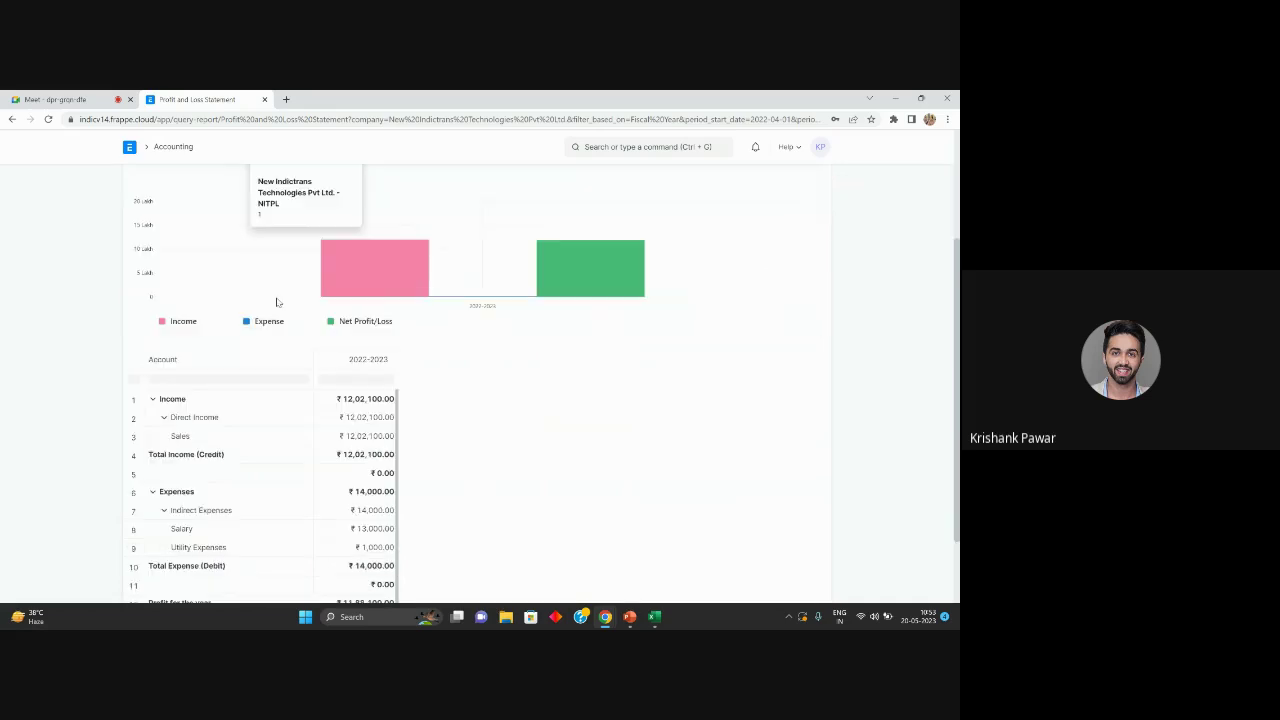
{"action": "scroll", "coordinate": [277, 302], "scroll_direction": "up", "scroll_amount": 3}
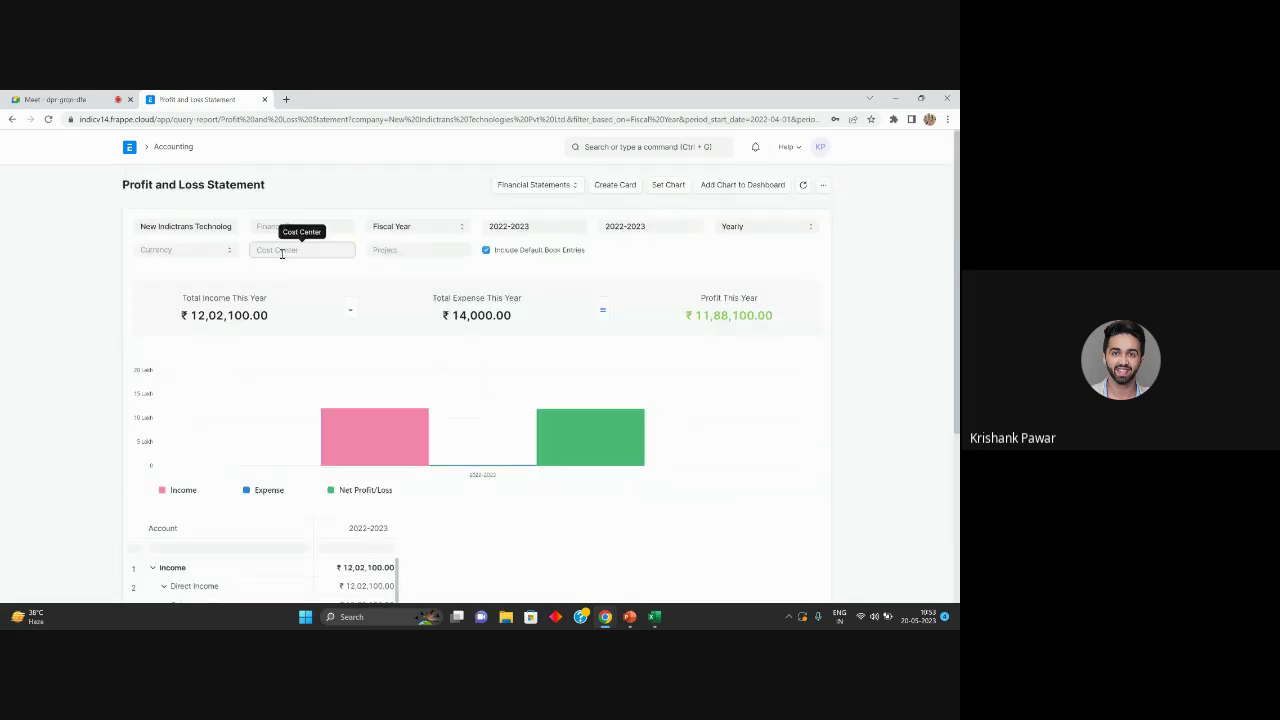
Try filtering the Profit and Loss Statement by project PROJ-0005, and clear the project filter again
{"action": "left_click", "coordinate": [430, 251]}
{"action": "scroll", "coordinate": [404, 338], "scroll_direction": "down", "scroll_amount": 2}
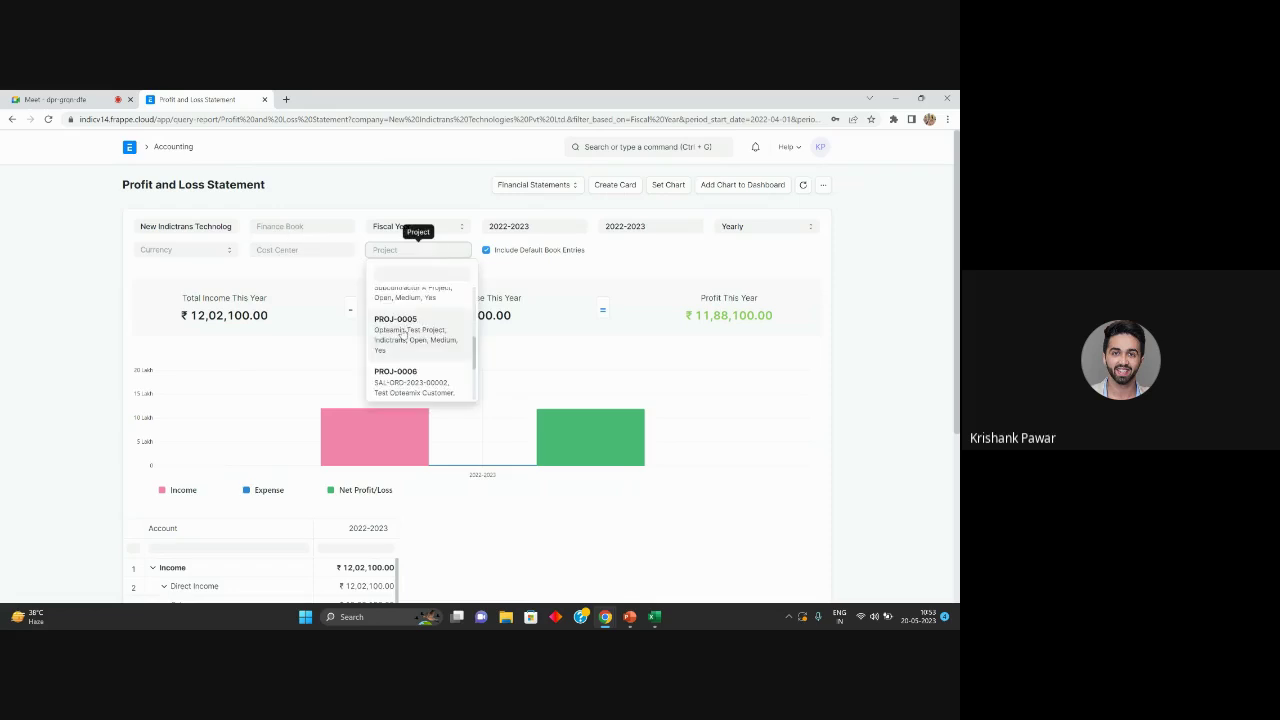
{"action": "left_click", "coordinate": [410, 333]}
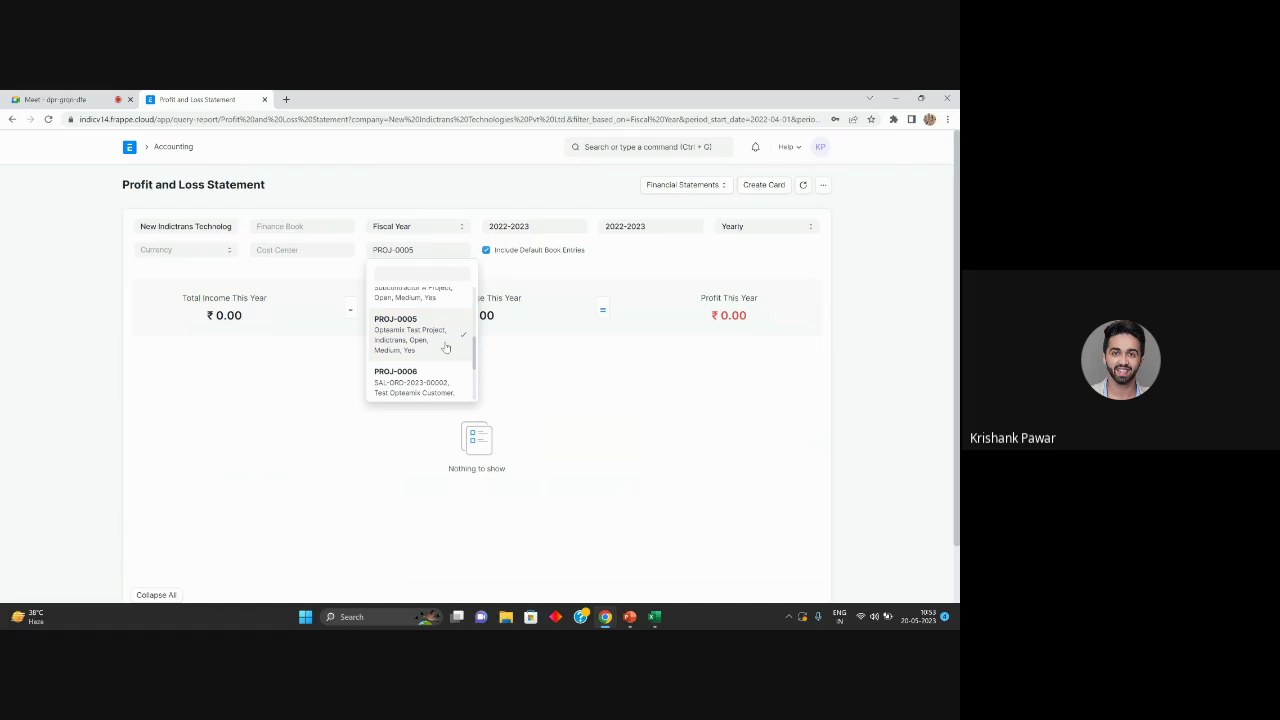
{"action": "left_click", "coordinate": [446, 348]}
{"action": "left_click", "coordinate": [675, 336]}
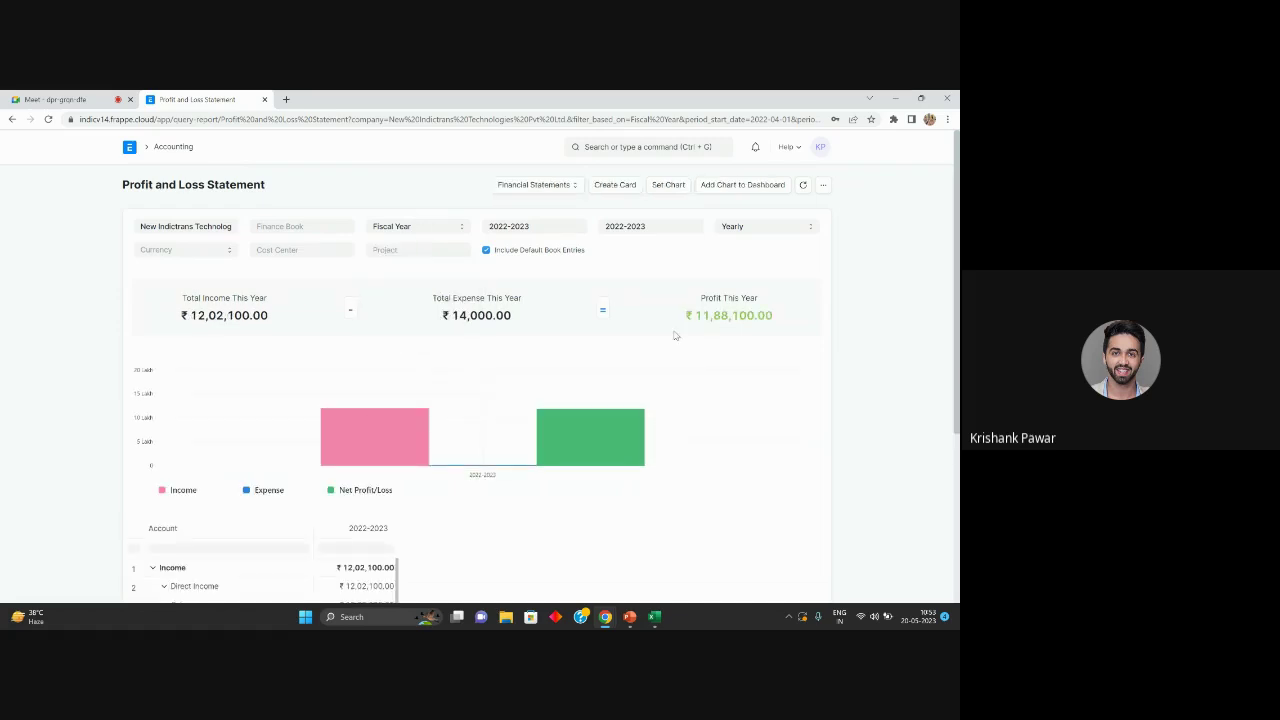
View the Balance Sheet and the Cash Flow Statement from the report's related financial statements
{"action": "left_click", "coordinate": [545, 187]}
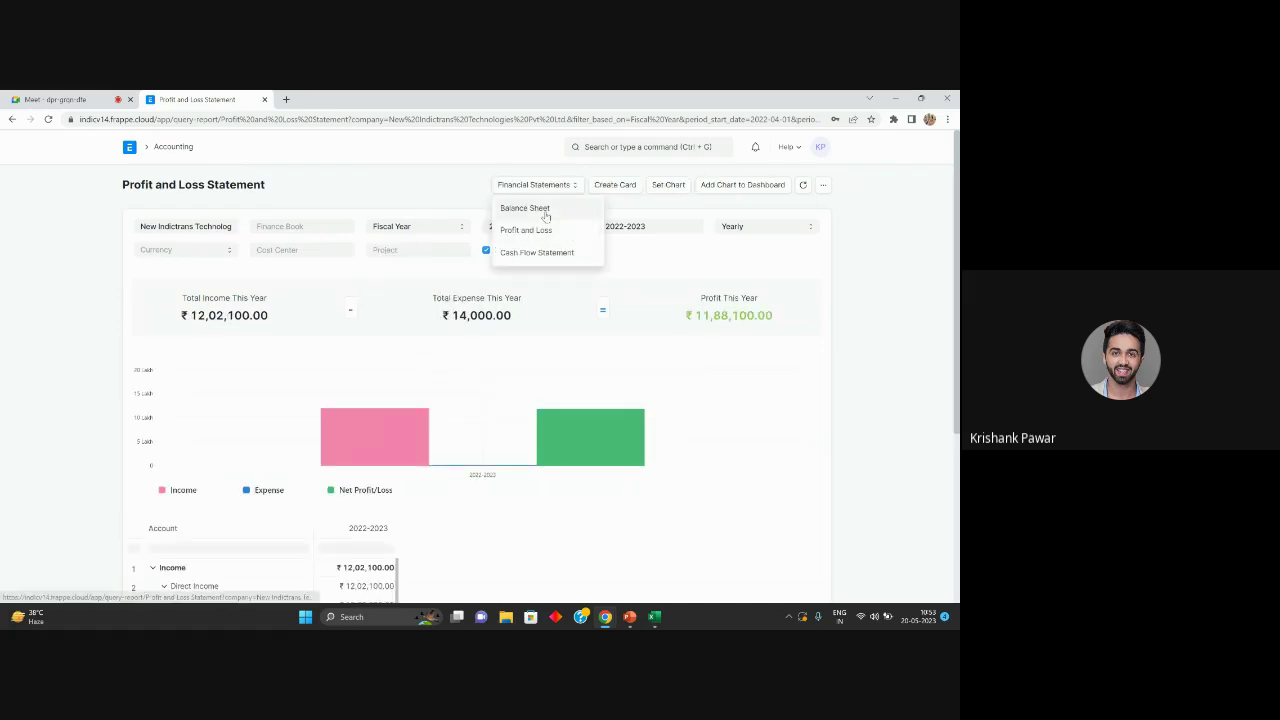
{"action": "left_click", "coordinate": [545, 210]}
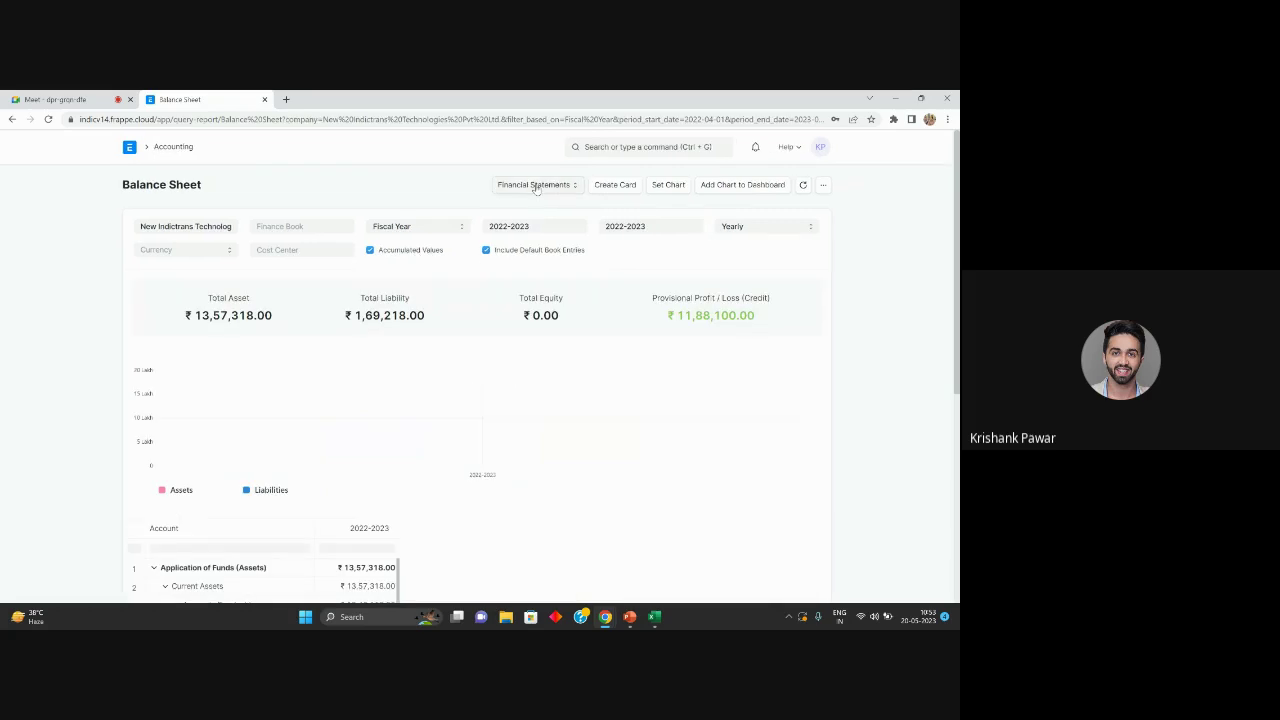
{"action": "left_click", "coordinate": [536, 187]}
{"action": "left_click", "coordinate": [536, 253]}
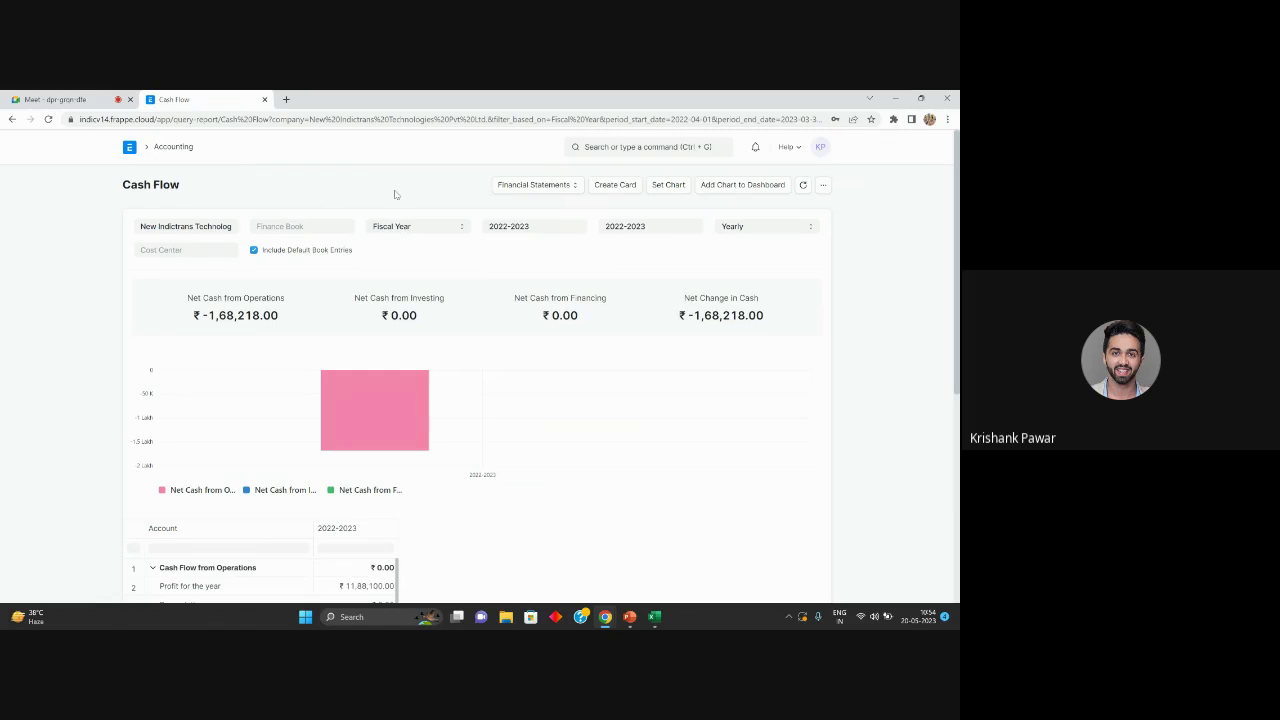
Return to the Home workspace and look through its shortcuts, Reports & Masters and data import links
{"action": "left_click", "coordinate": [130, 149]}
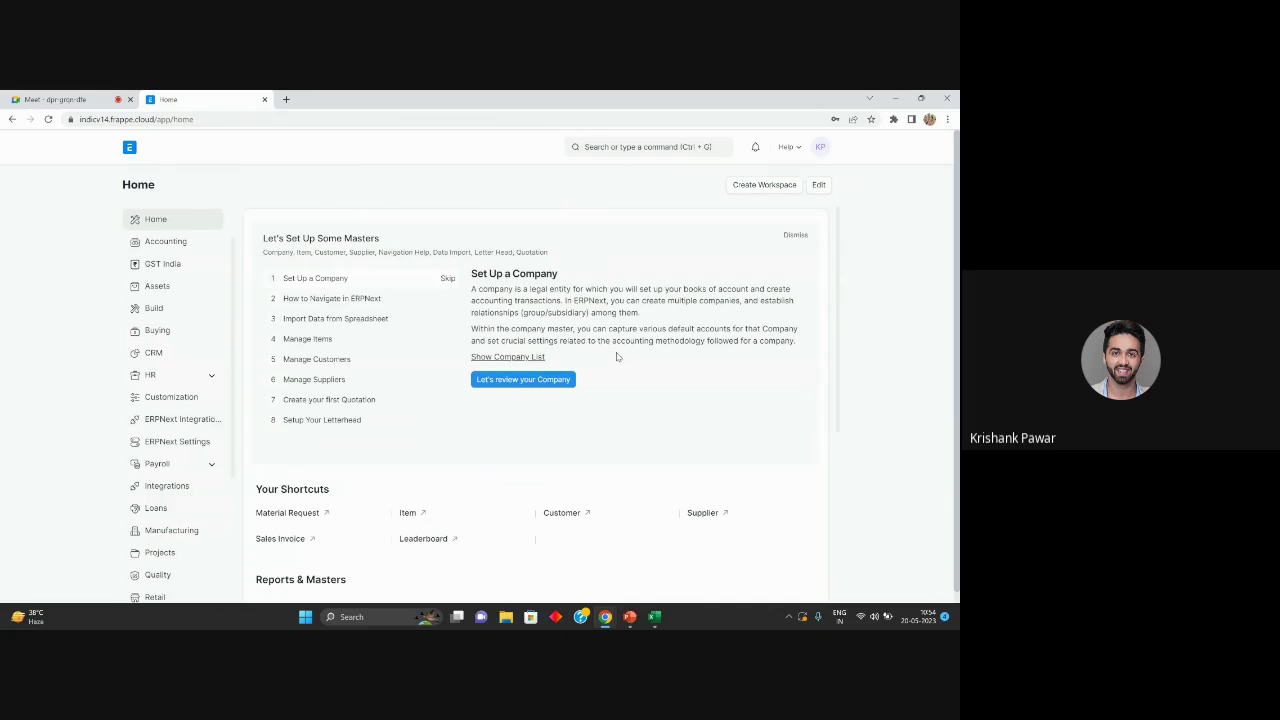
{"action": "scroll", "coordinate": [620, 358], "scroll_direction": "down", "scroll_amount": 3}
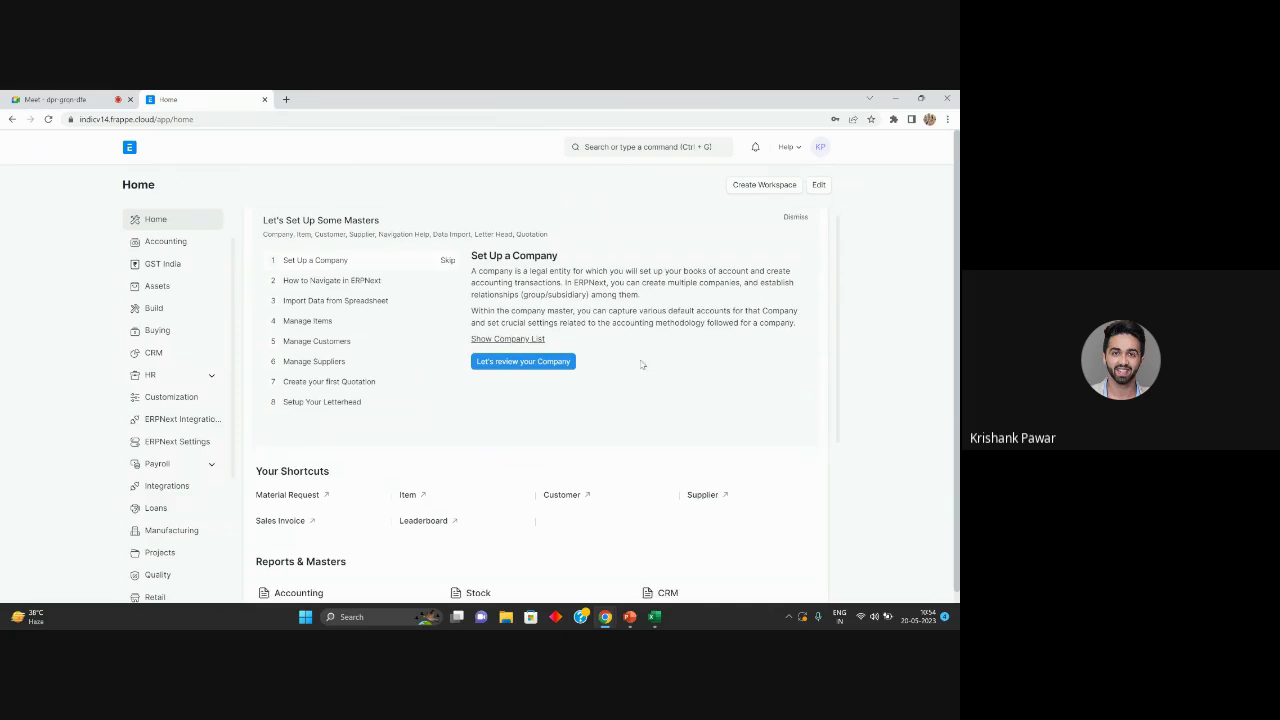
{"action": "scroll", "coordinate": [642, 365], "scroll_direction": "down", "scroll_amount": 2}
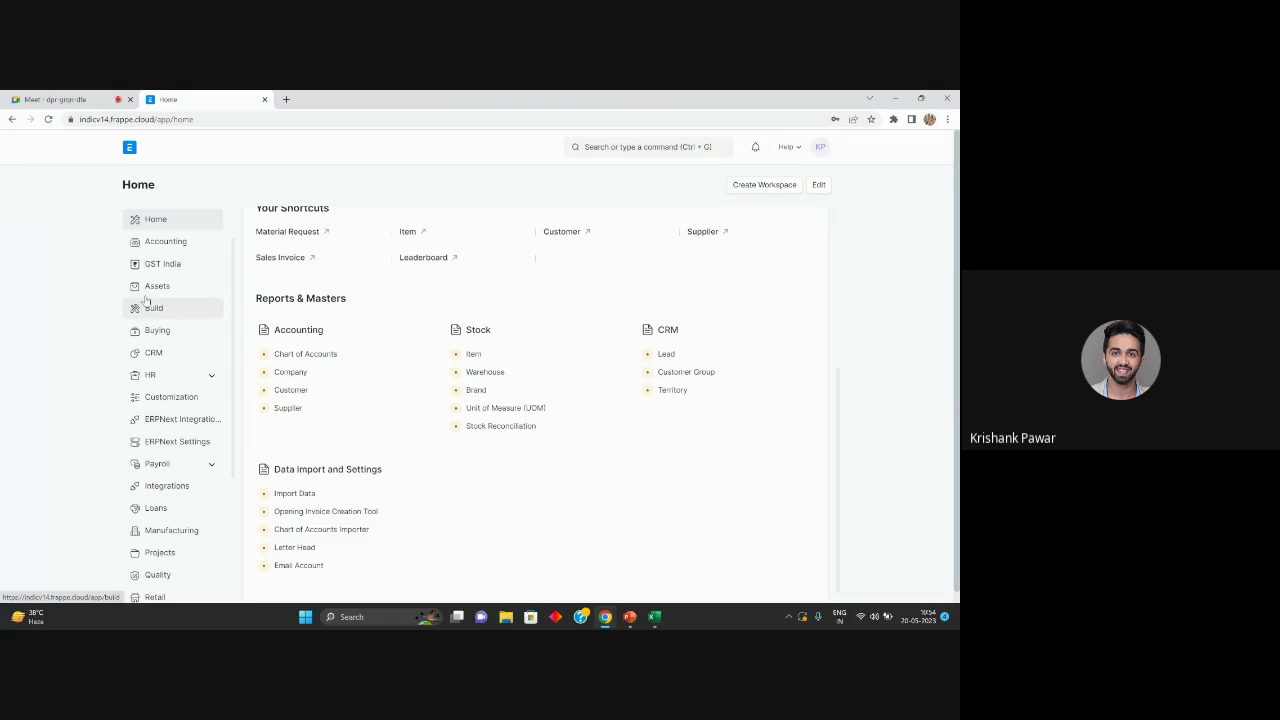
Open the Accounting workspace and look through its masters and reports as far as the Bank Statement and Cost Center and Budgeting sections
{"action": "left_click", "coordinate": [160, 241]}
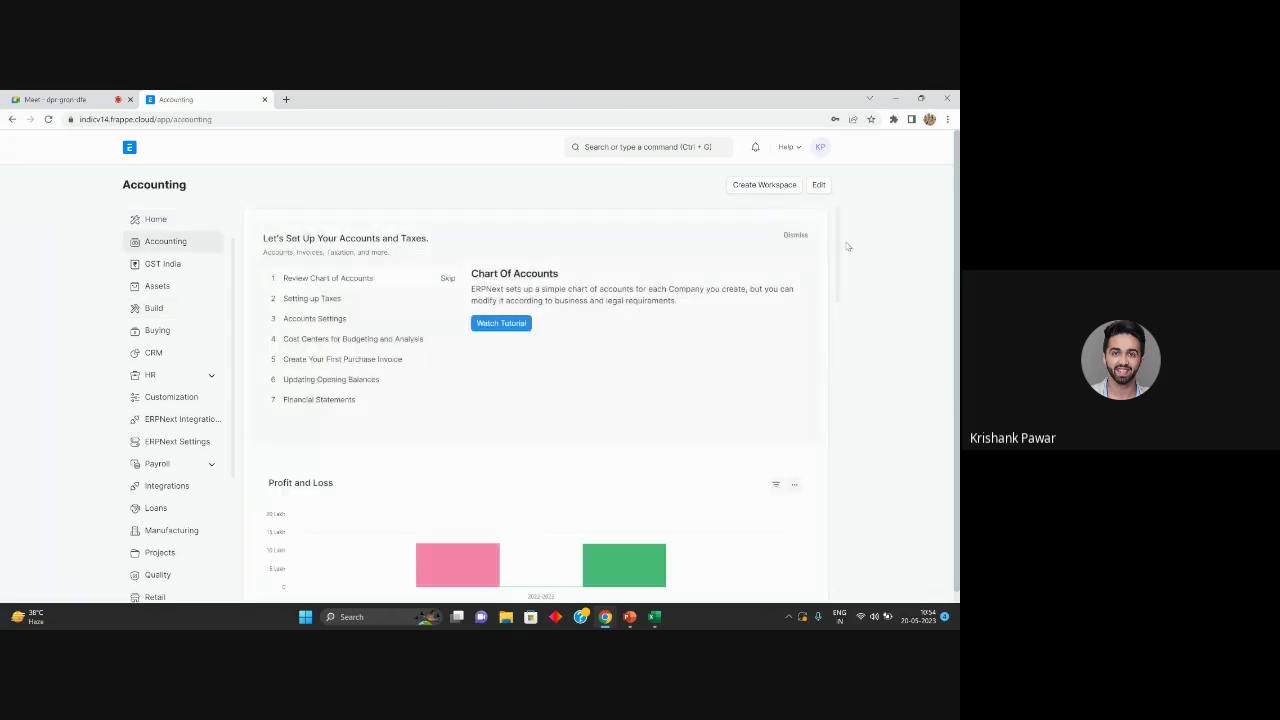
{"action": "scroll", "coordinate": [757, 357], "scroll_direction": "down", "scroll_amount": 6}
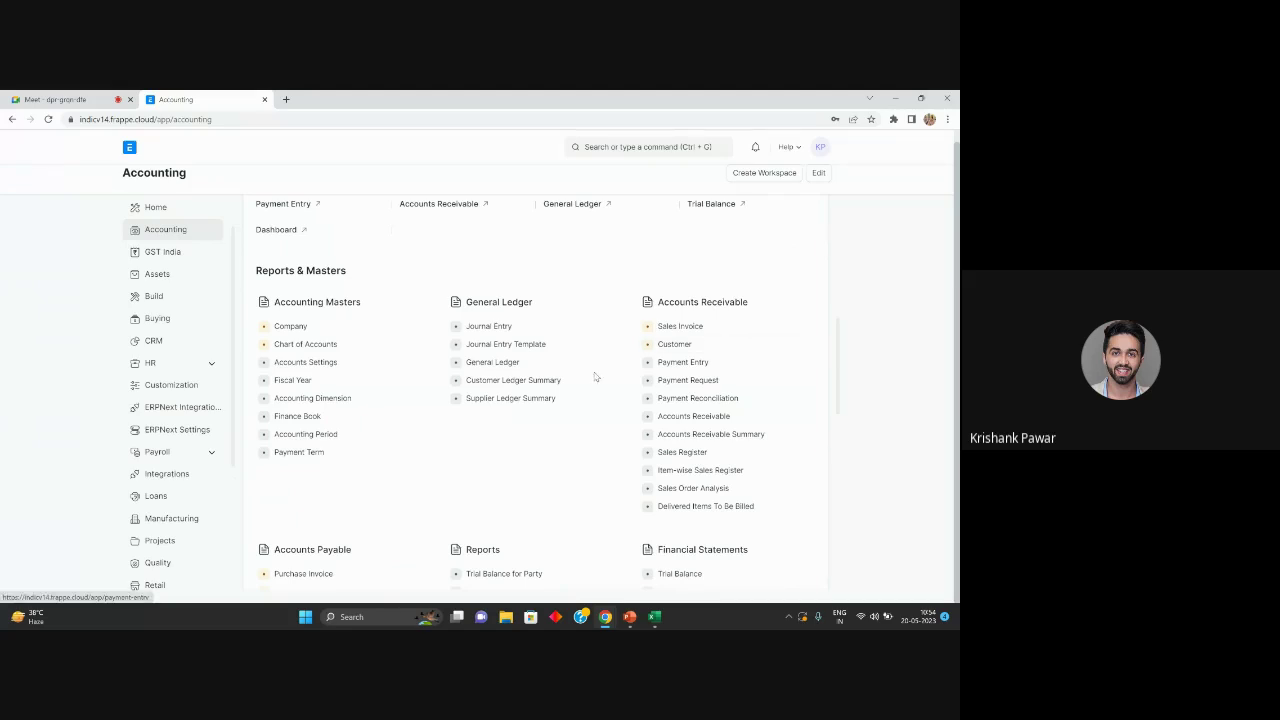
{"action": "scroll", "coordinate": [605, 372], "scroll_direction": "down", "scroll_amount": 4}
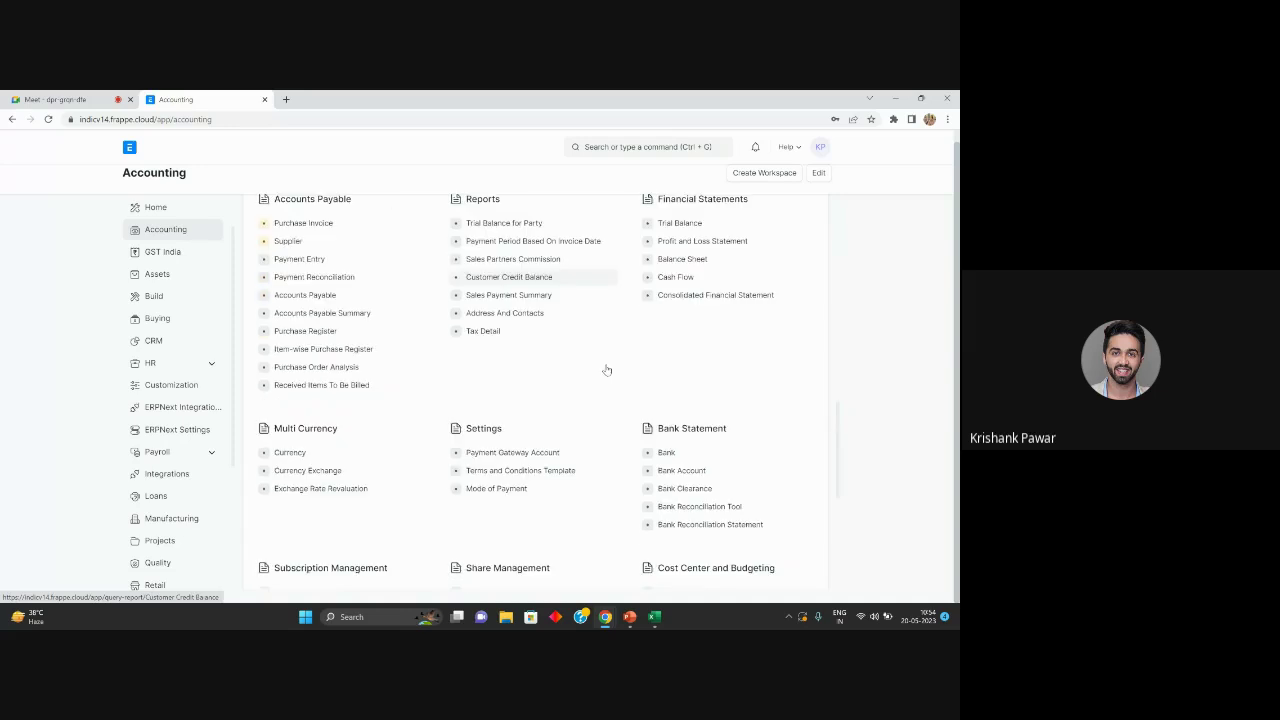
{"action": "scroll", "coordinate": [705, 428], "scroll_direction": "down", "scroll_amount": 1}
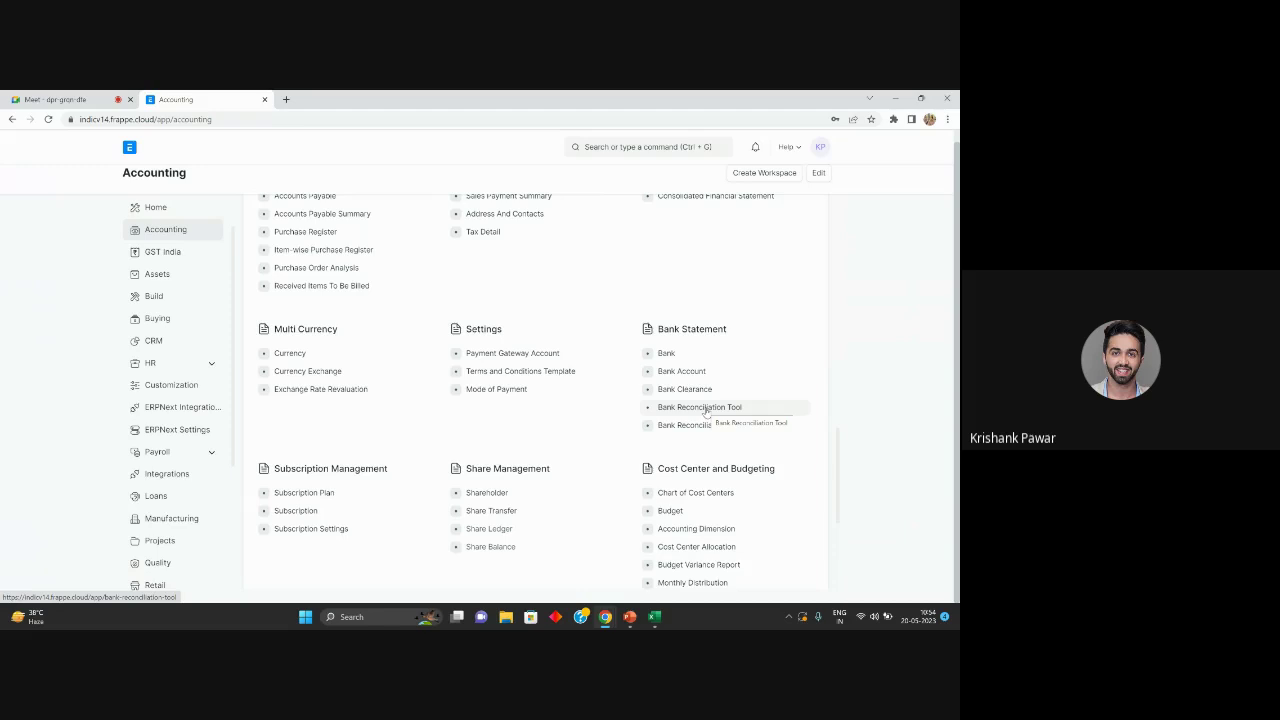
View the Bank Reconciliation Tool from the Bank Statement section and return to the Accounting workspace
{"action": "left_click", "coordinate": [700, 407]}
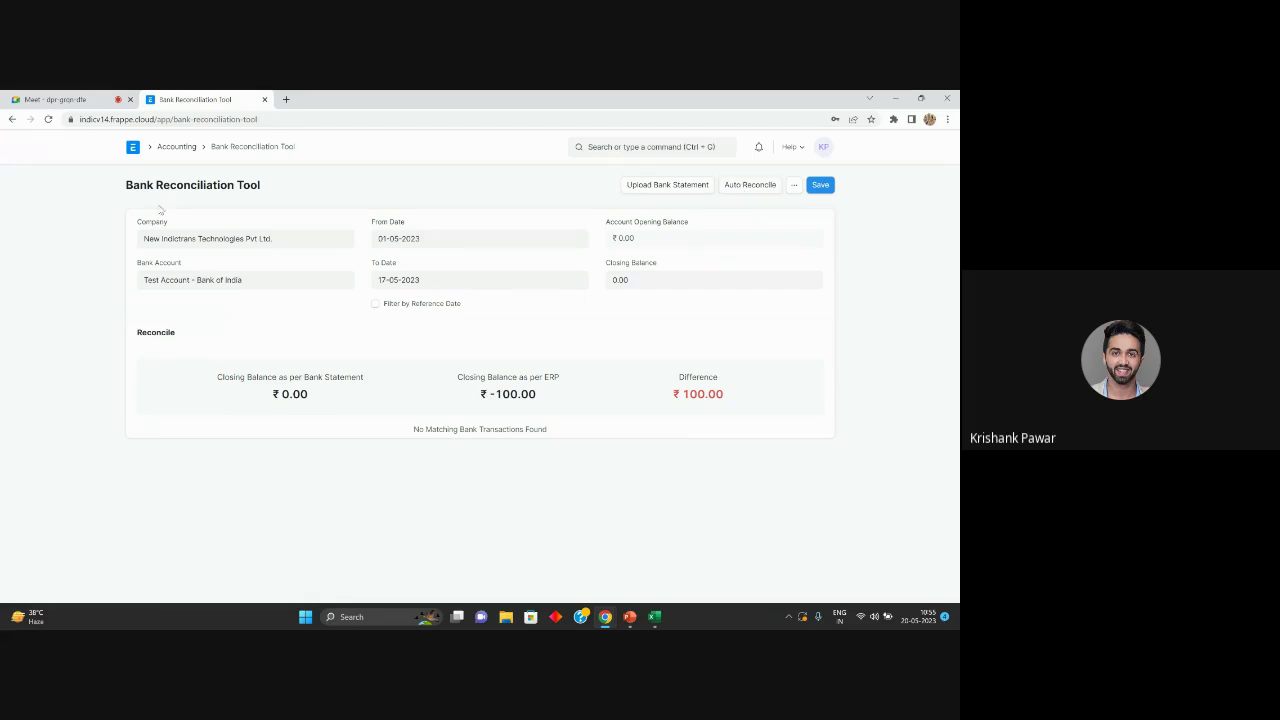
{"action": "left_click", "coordinate": [184, 149]}
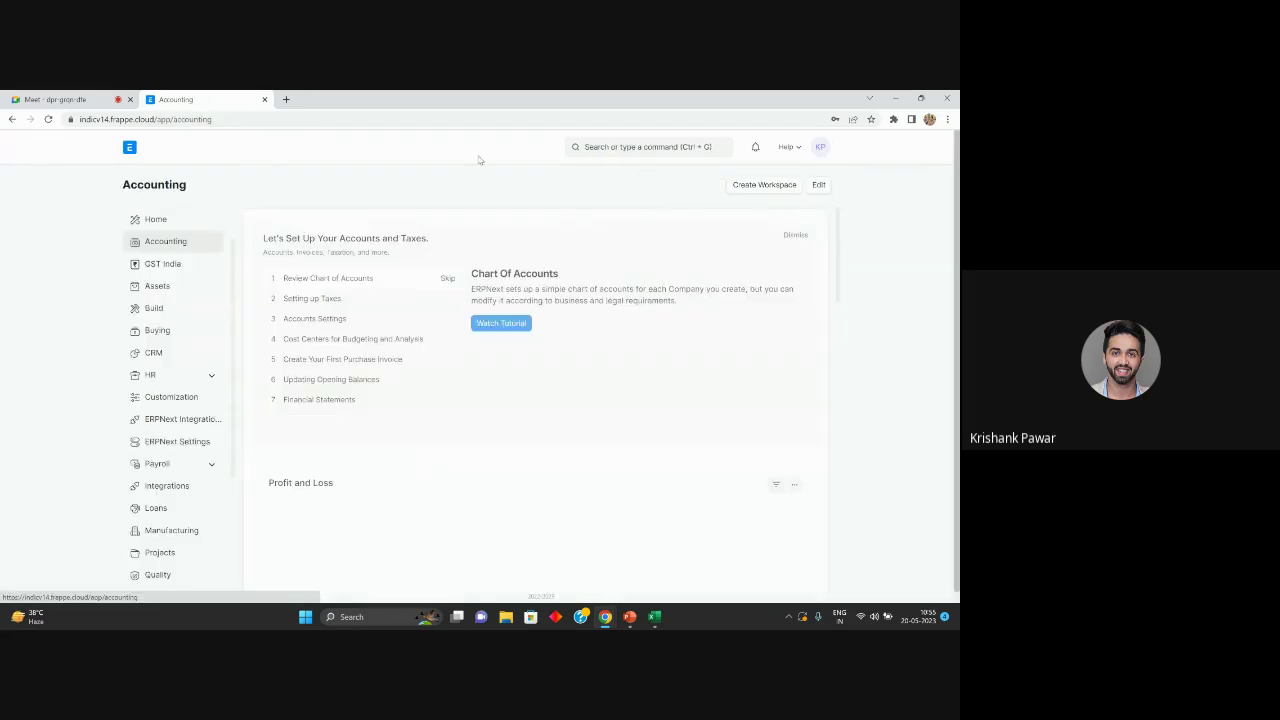
Look through the Accounting workspace's Reports & Masters, from Accounting Masters and General Ledger down to Financial Statements and Bank Statement
{"action": "scroll", "coordinate": [839, 297], "scroll_direction": "down", "scroll_amount": 2}
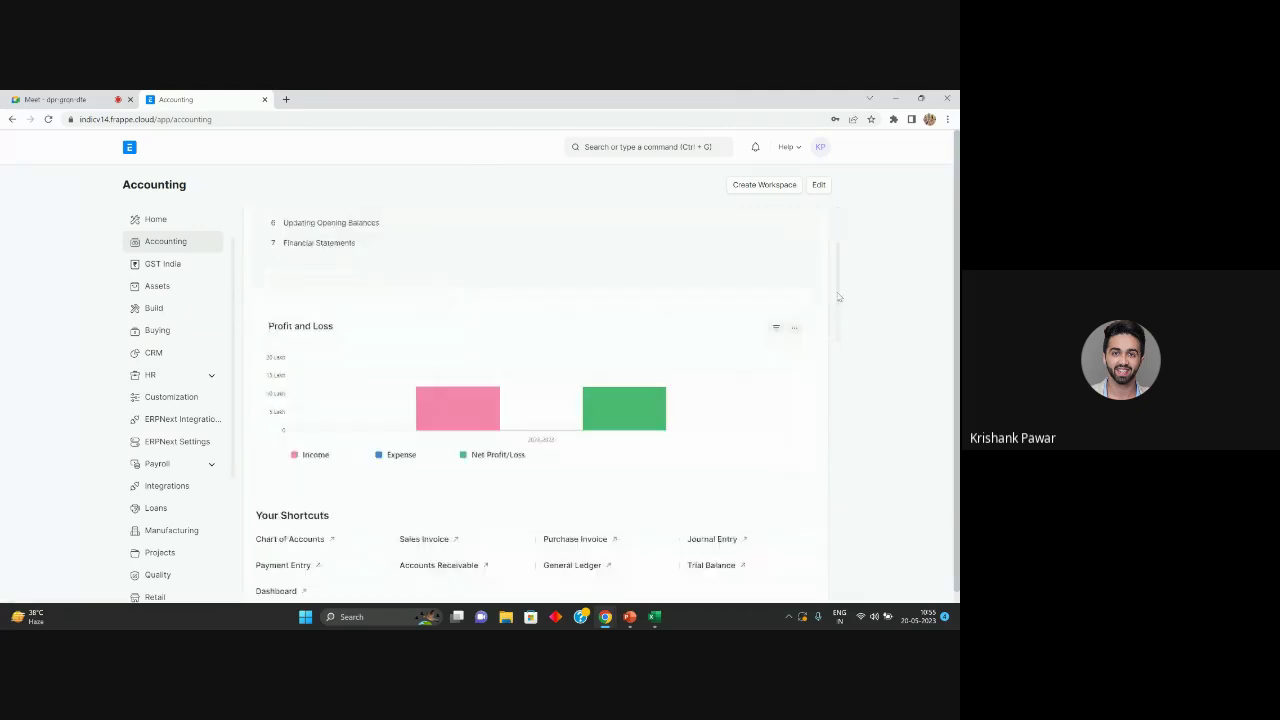
{"action": "scroll", "coordinate": [743, 379], "scroll_direction": "down", "scroll_amount": 4}
{"action": "scroll", "coordinate": [330, 327], "scroll_direction": "down", "scroll_amount": 2}
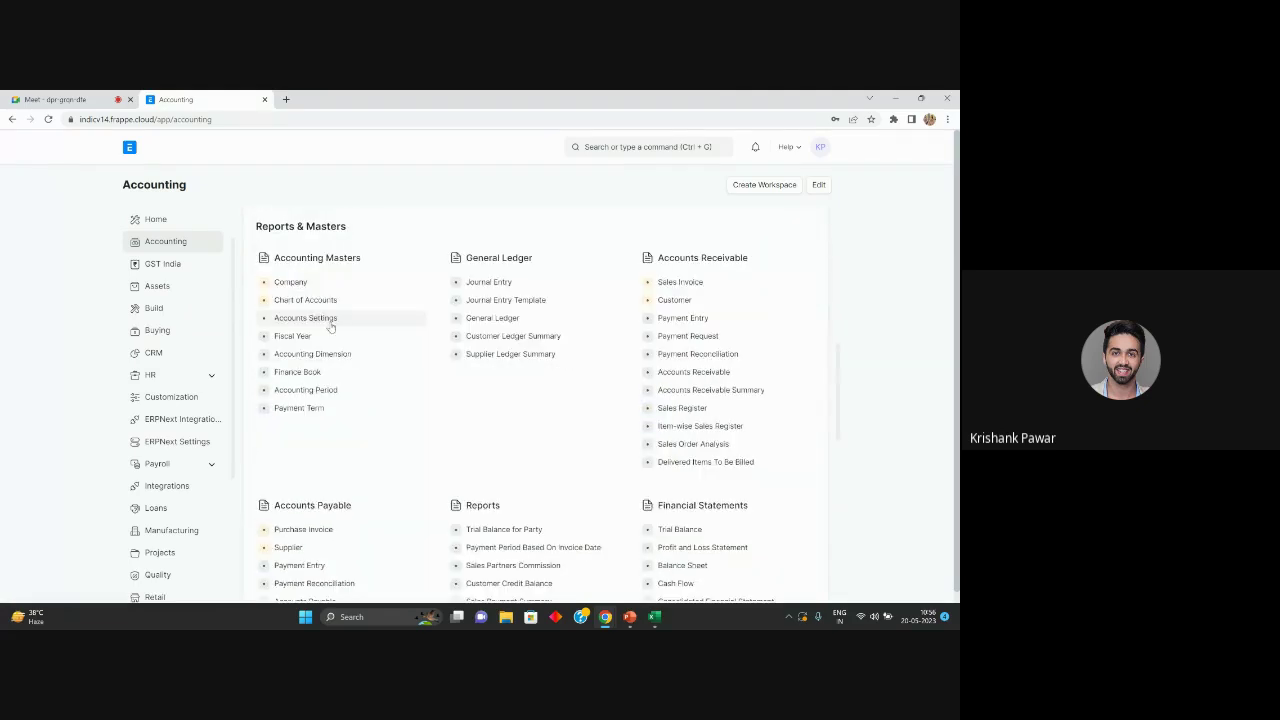
{"action": "scroll", "coordinate": [452, 430], "scroll_direction": "down", "scroll_amount": 1}
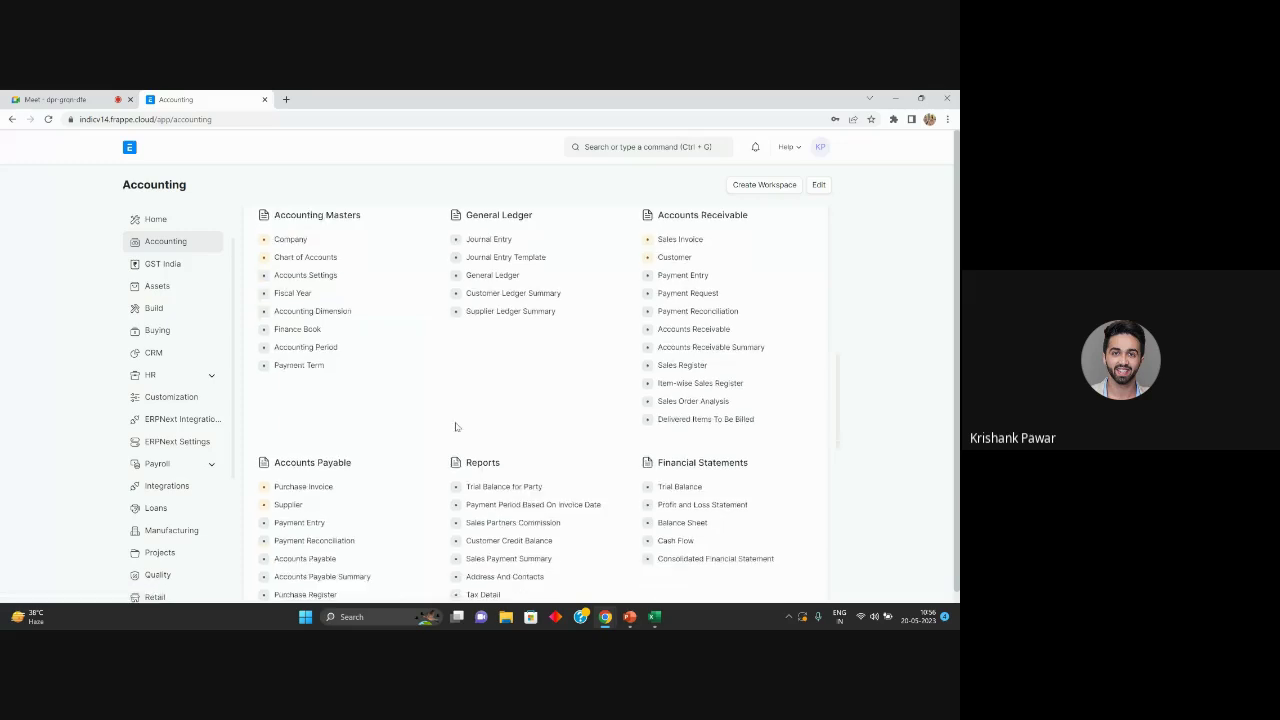
{"action": "scroll", "coordinate": [456, 427], "scroll_direction": "down", "scroll_amount": 1}
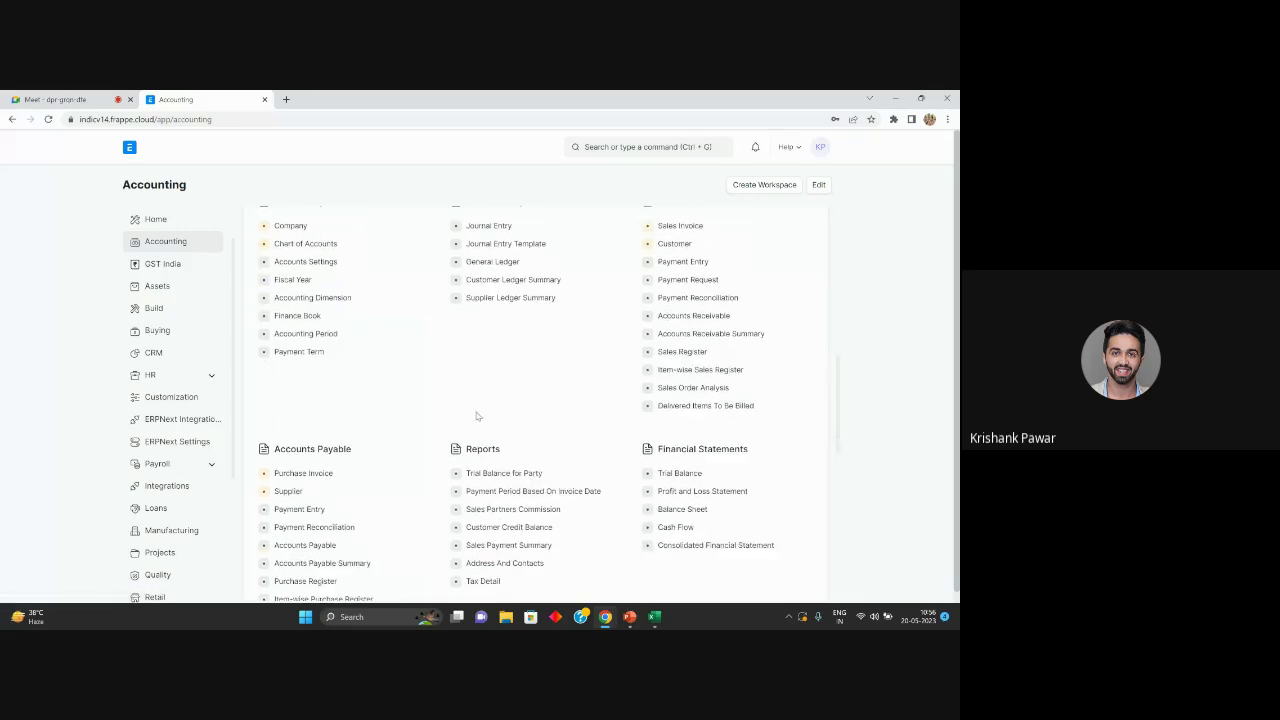
{"action": "scroll", "coordinate": [477, 416], "scroll_direction": "down", "scroll_amount": 1}
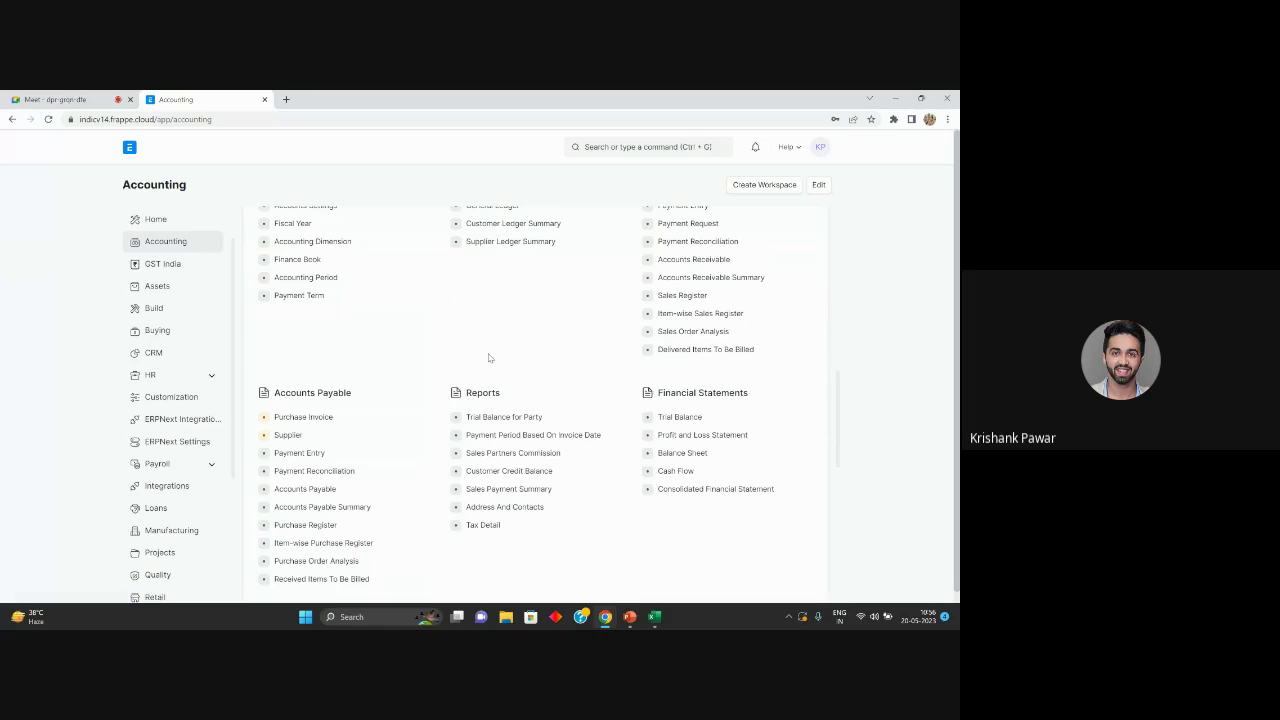
{"action": "scroll", "coordinate": [572, 434], "scroll_direction": "up", "scroll_amount": 2}
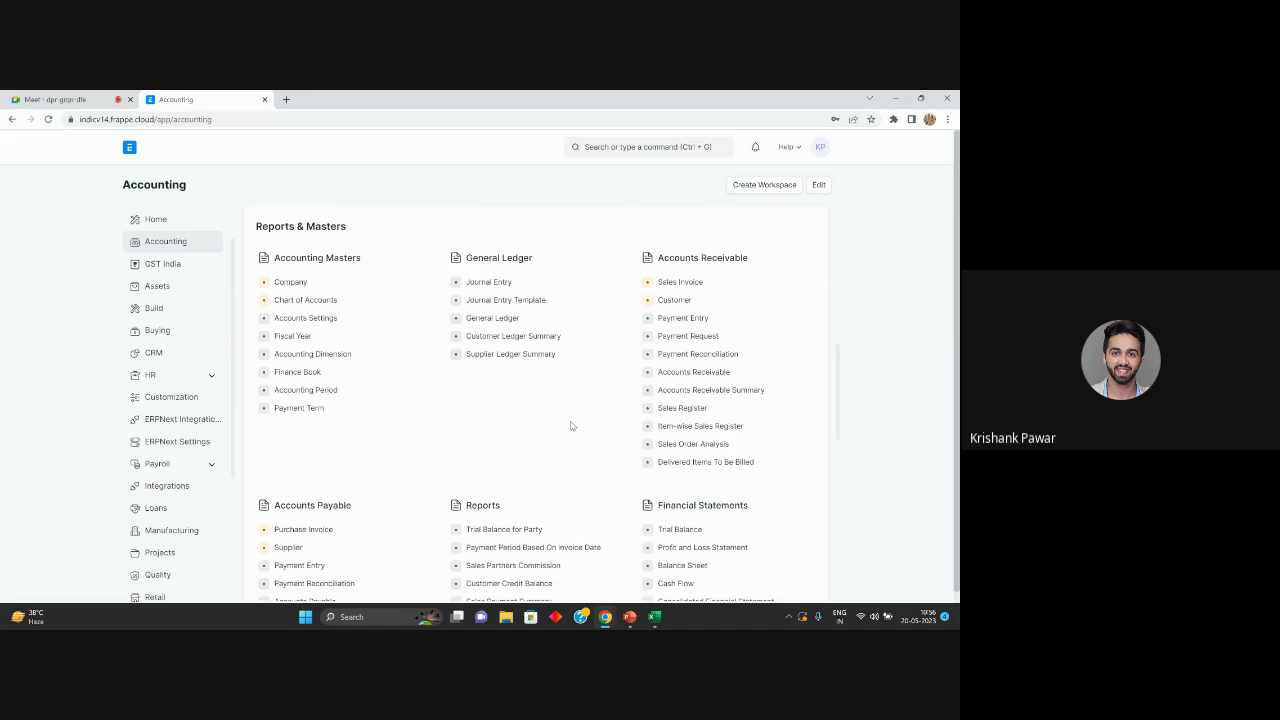
{"action": "scroll", "coordinate": [569, 426], "scroll_direction": "down", "scroll_amount": 3}
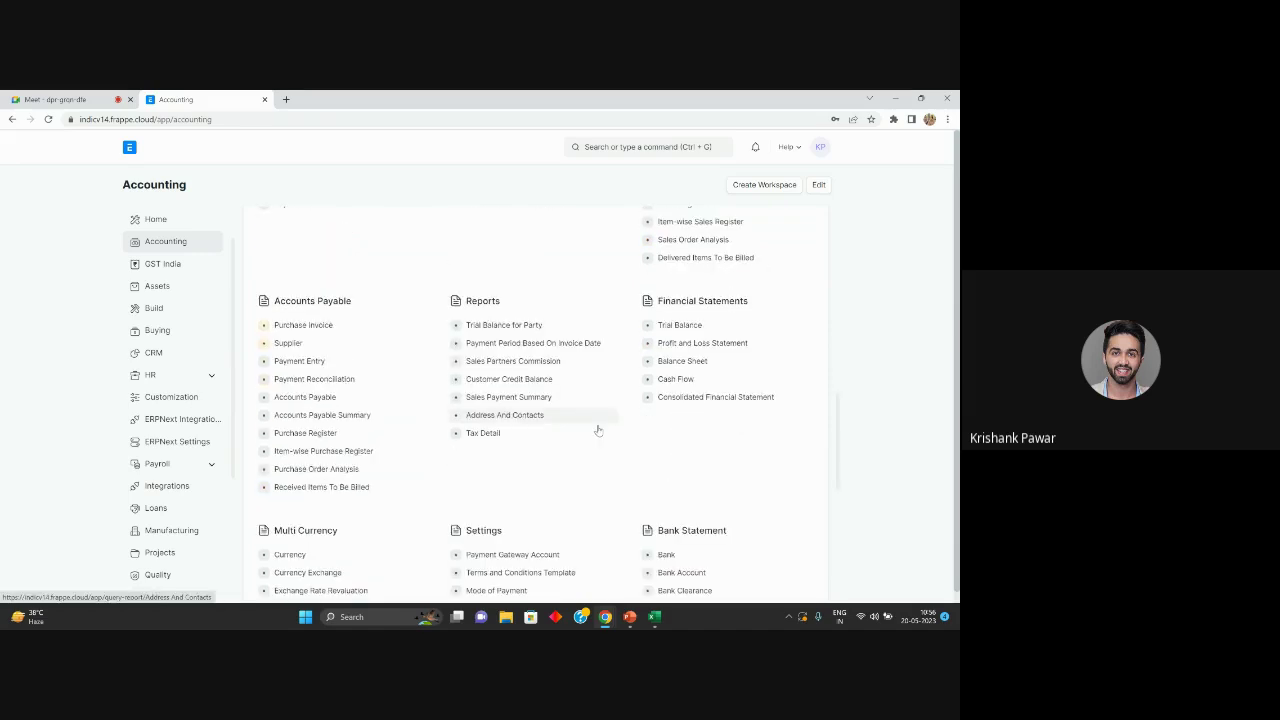
{"action": "scroll", "coordinate": [574, 411], "scroll_direction": "down", "scroll_amount": 1}
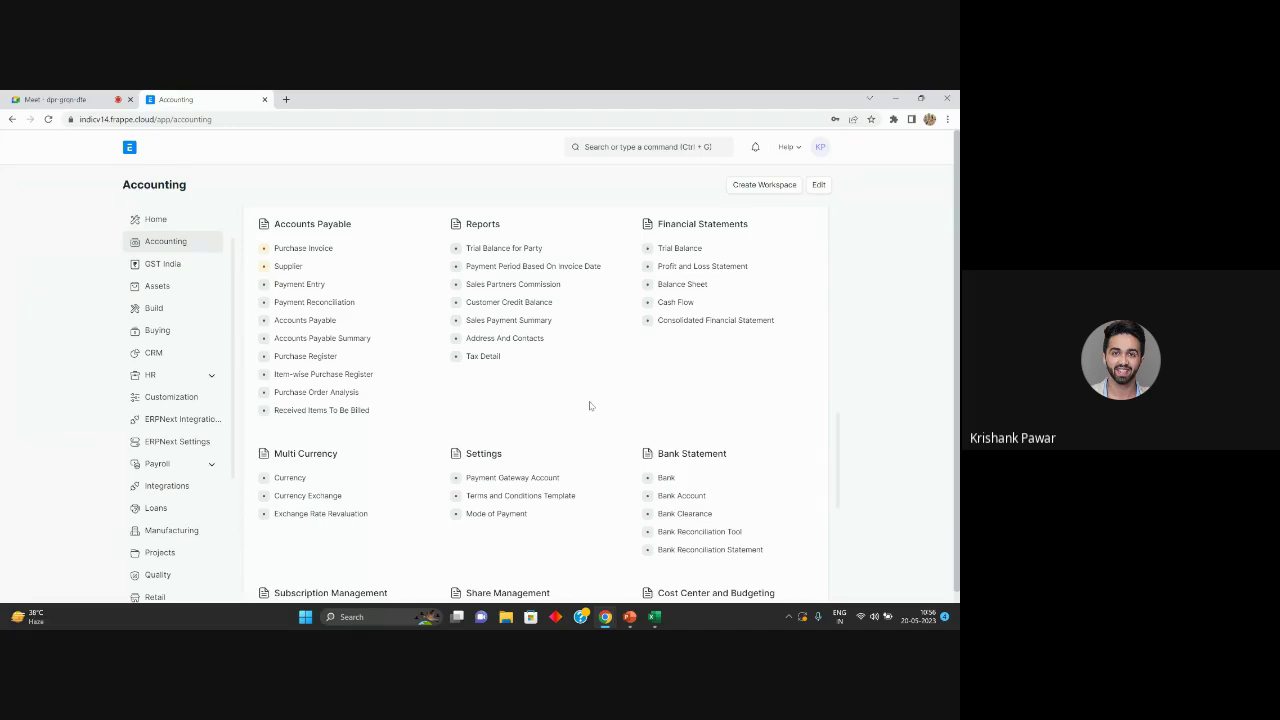
Switch to the running PowerPoint slide show, go to its final Q&A slide and dismiss the Google Chrome presenting notification
{"action": "key", "text": "alt+Tab"}
{"action": "key", "text": "alt+Tab"}
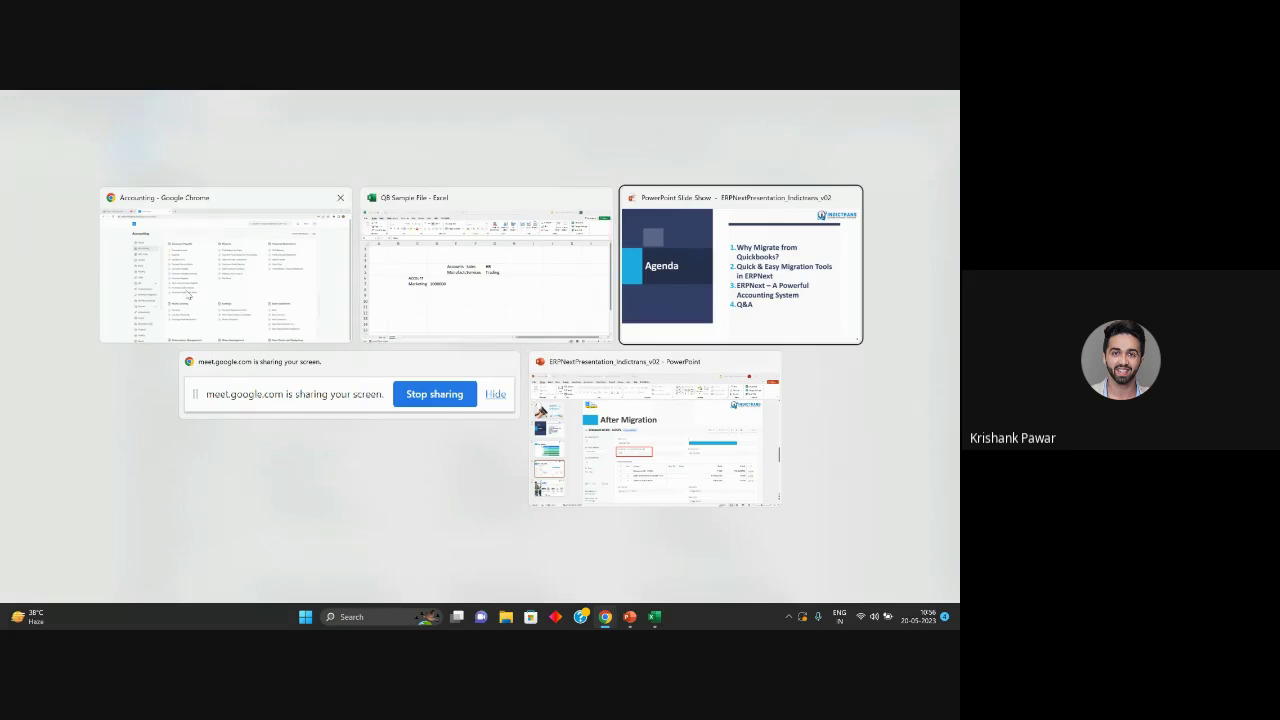
{"action": "left_click", "coordinate": [189, 295]}
{"action": "key", "text": "ctrl+1"}
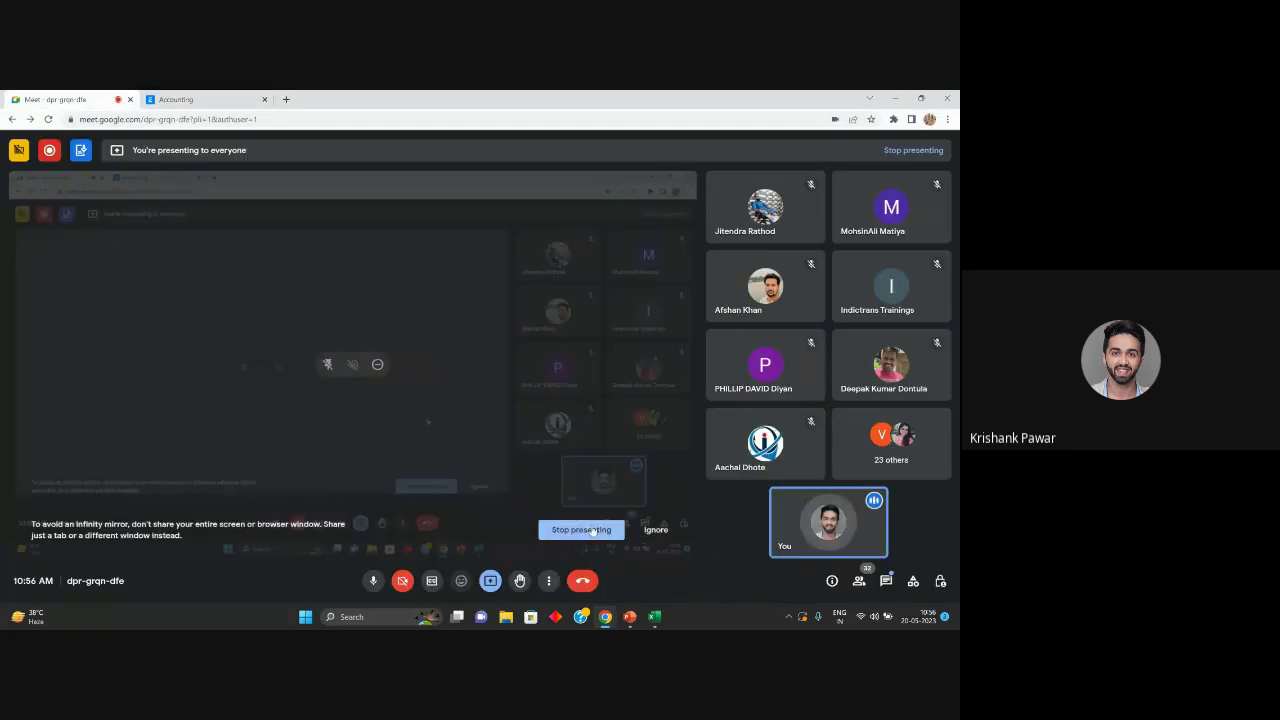
{"action": "left_click", "coordinate": [629, 616]}
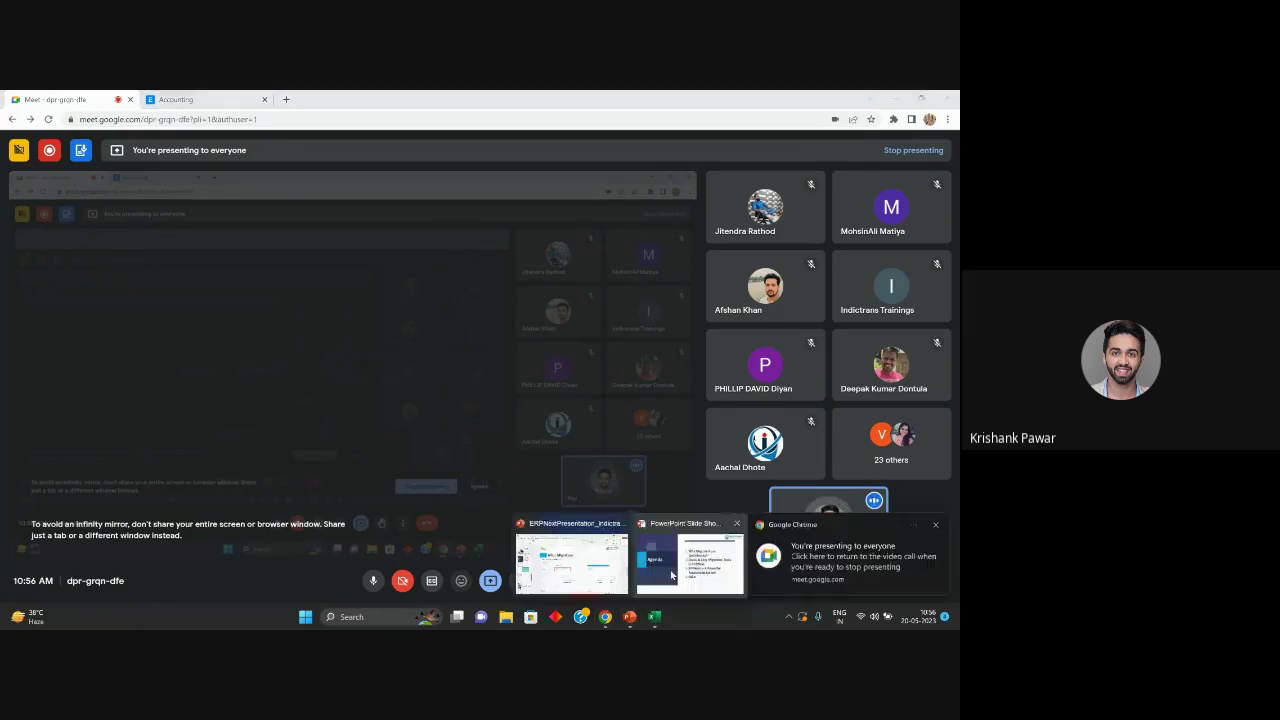
{"action": "left_click", "coordinate": [672, 575]}
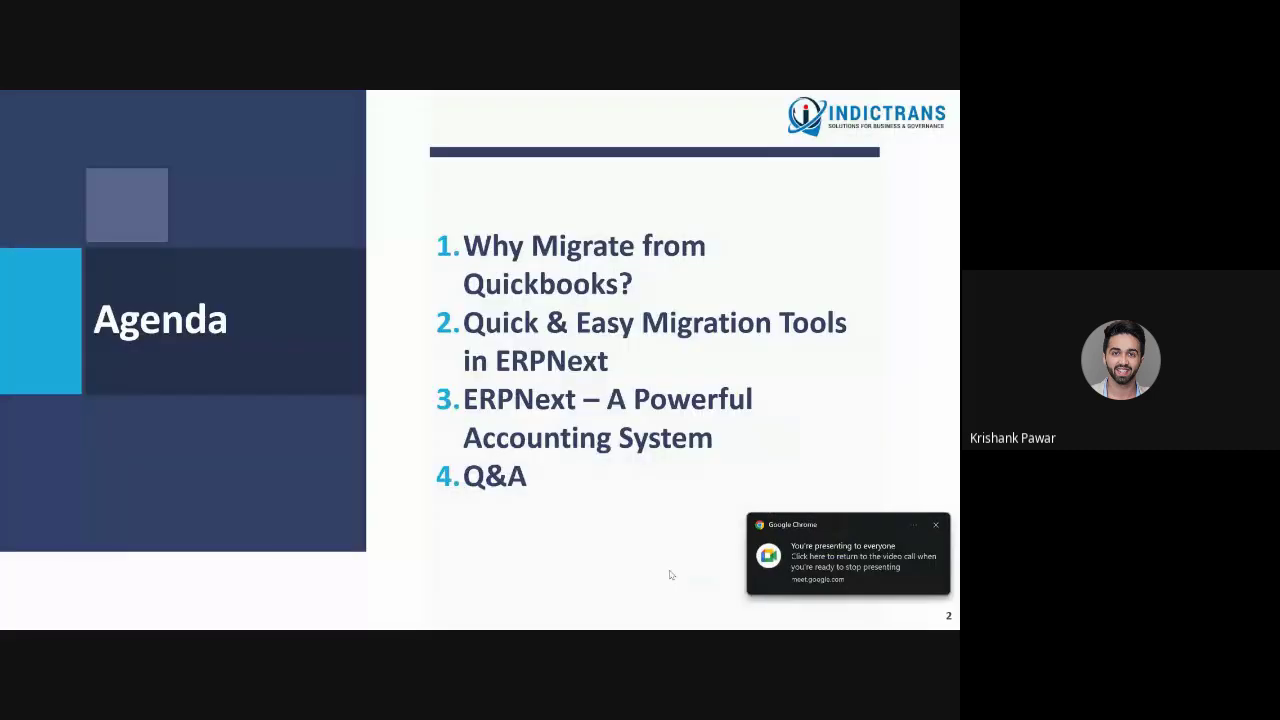
{"action": "key", "text": "End"}
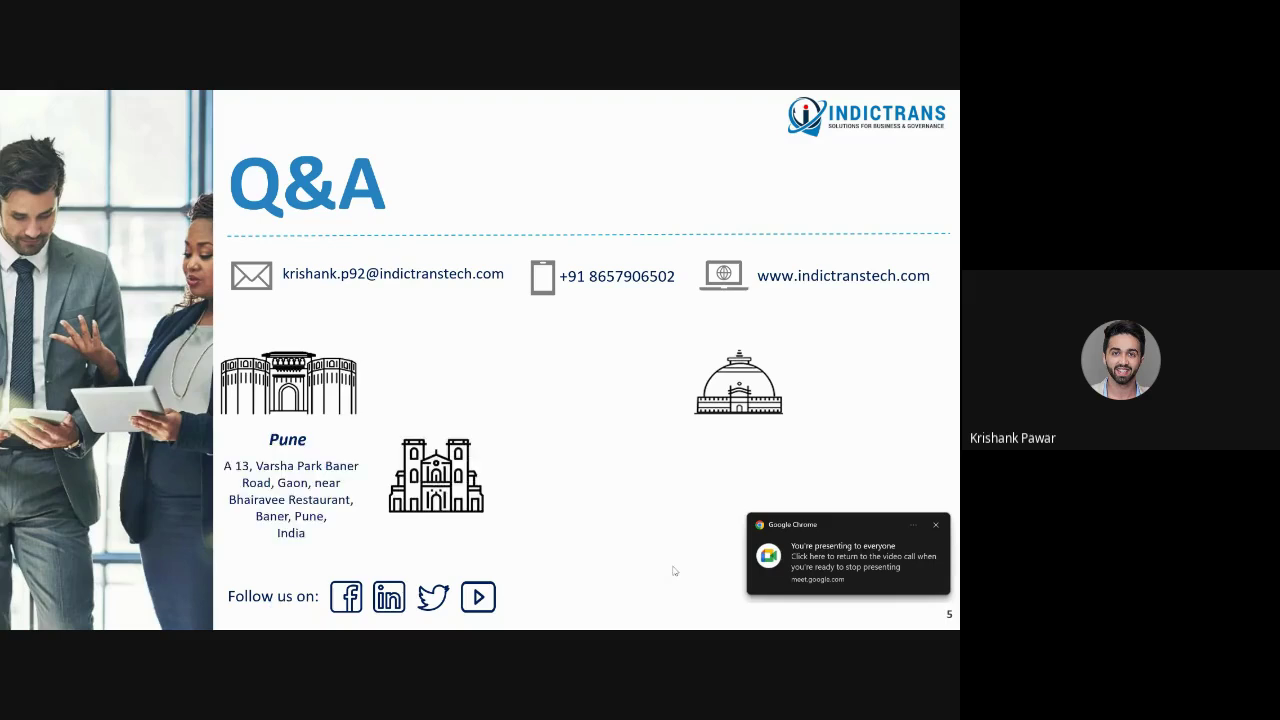
{"action": "left_click", "coordinate": [936, 527]}
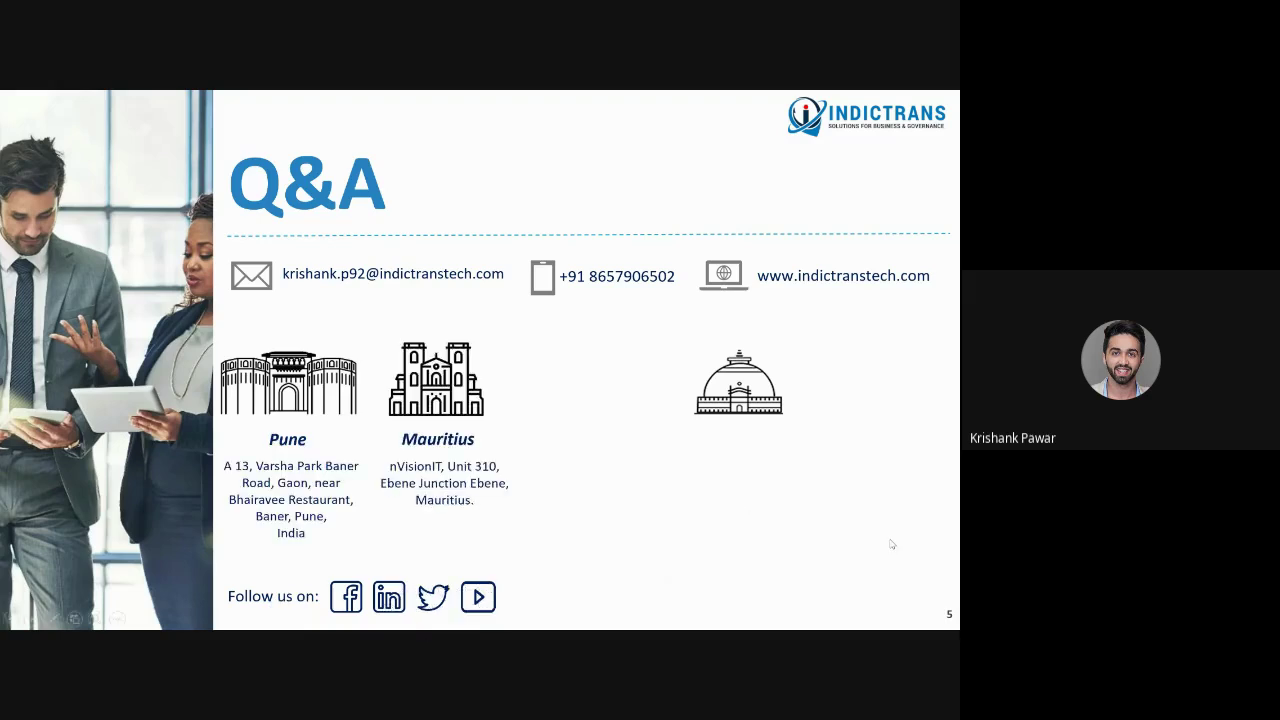